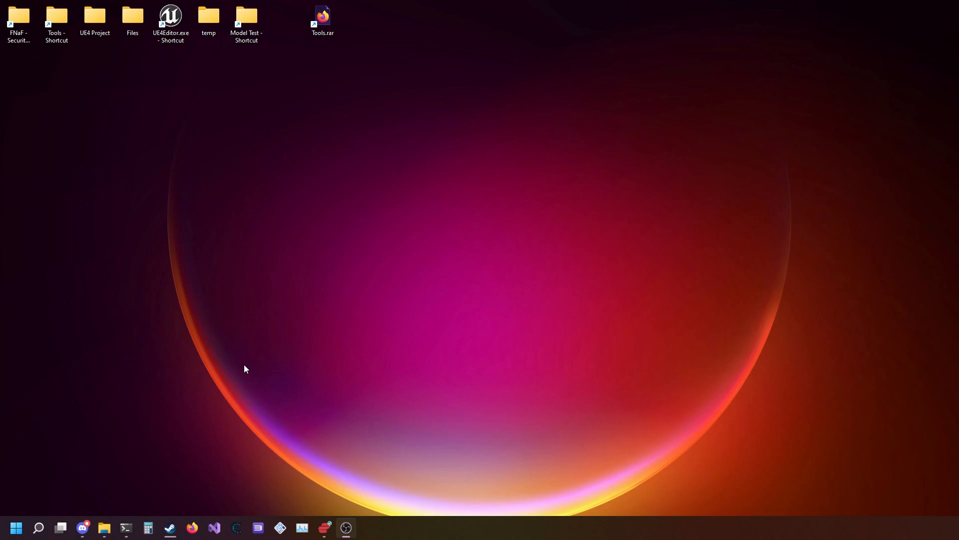
- Launch Blender through the system search and minimize its window
{"action": "key", "text": "super"}
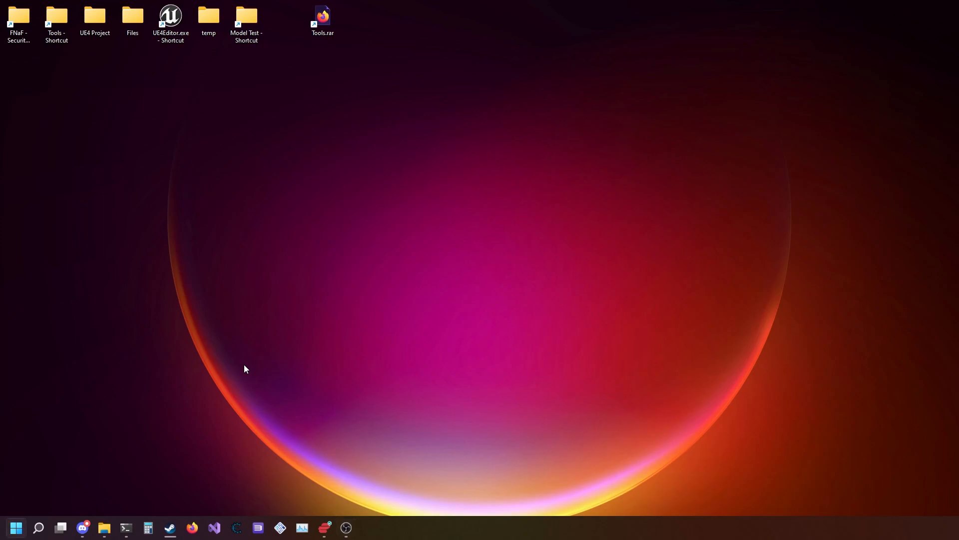
{"action": "key", "text": "super+s"}
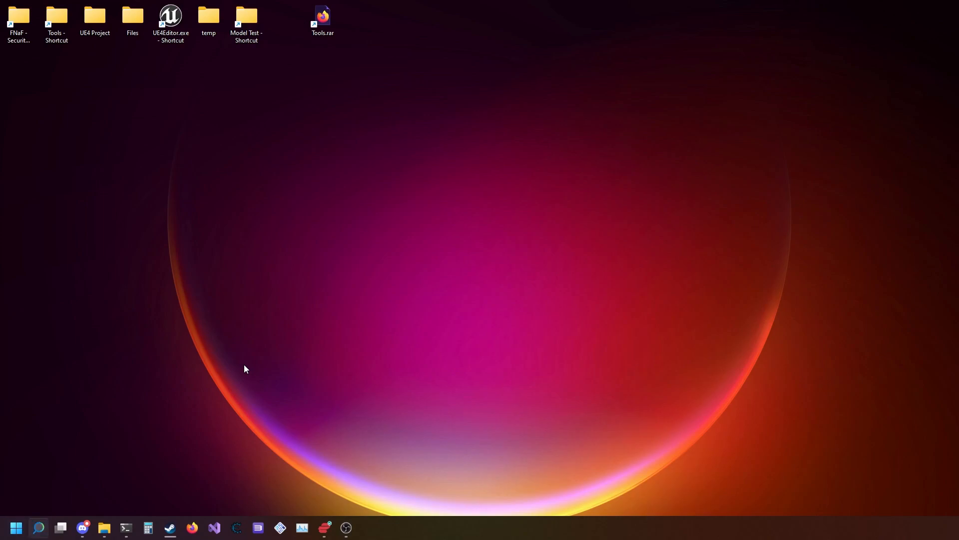
{"action": "key", "text": "Return"}
{"action": "left_click", "coordinate": [172, 528]}
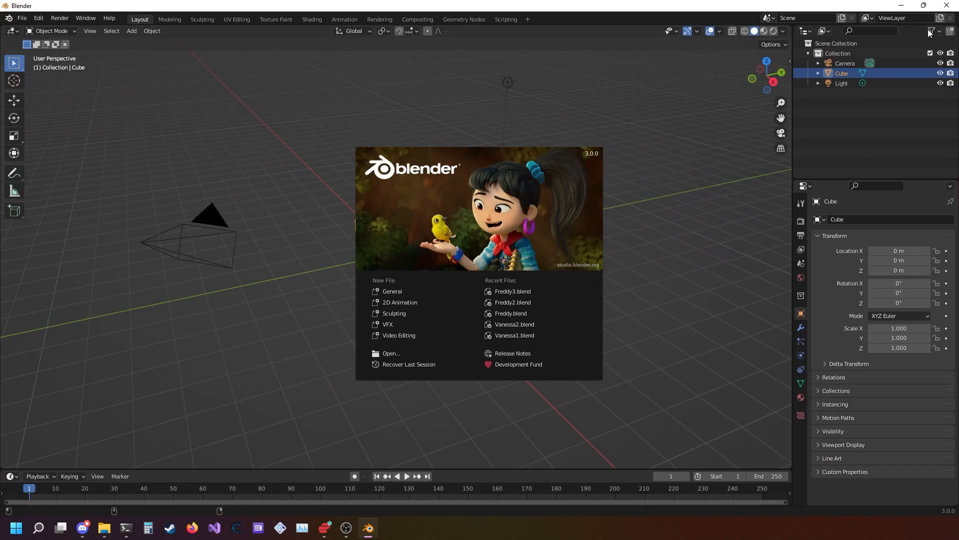
{"action": "left_click", "coordinate": [903, 6]}
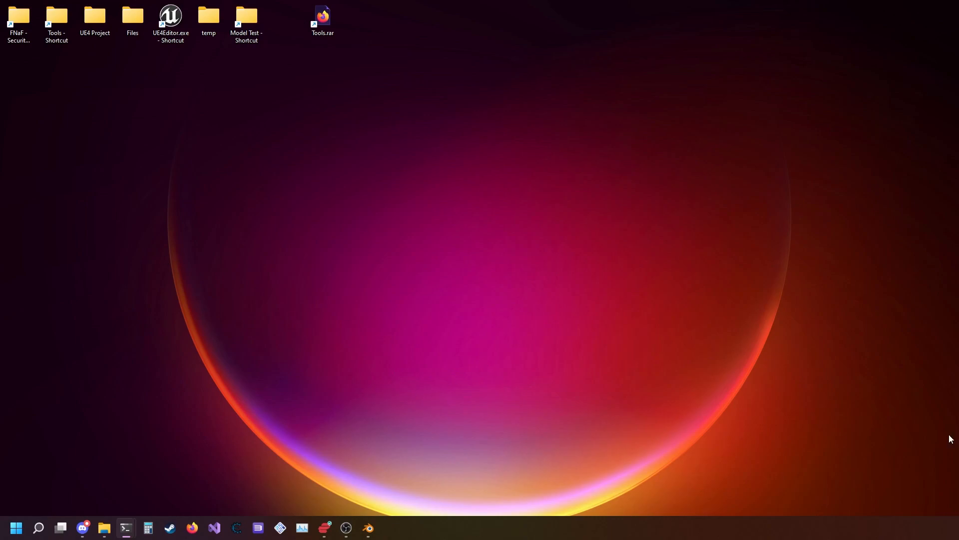
- Open the UModel folder inside the desktop Tools folder and run umodel_mid_425_v5.exe
{"action": "double_click", "coordinate": [64, 22]}
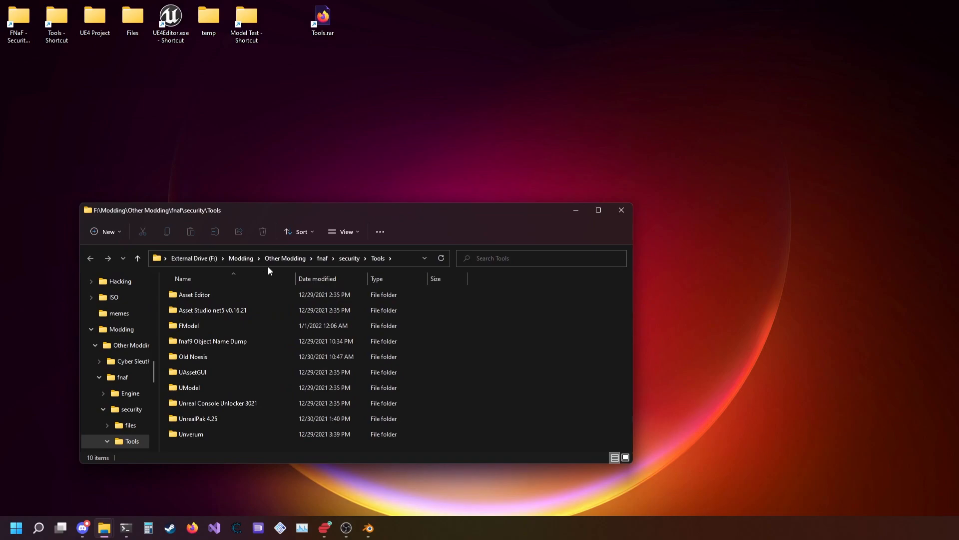
{"action": "double_click", "coordinate": [247, 383]}
{"action": "left_click", "coordinate": [226, 373]}
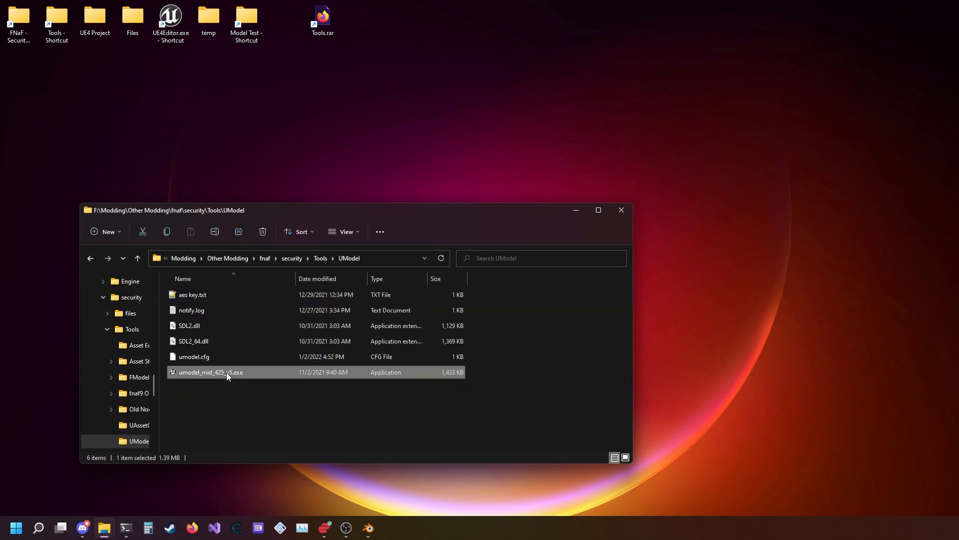
{"action": "double_click", "coordinate": [226, 373]}
- Set the game path to the FNaF - Security Breach folder fnaf9\Content\Paks and confirm the startup options
{"action": "left_click", "coordinate": [538, 221]}
{"action": "scroll", "coordinate": [356, 309], "scroll_direction": "up", "scroll_amount": 3}
{"action": "scroll", "coordinate": [356, 310], "scroll_direction": "up", "scroll_amount": 8}
{"action": "left_click", "coordinate": [362, 295]}
{"action": "double_click", "coordinate": [415, 327]}
{"action": "double_click", "coordinate": [415, 299]}
{"action": "double_click", "coordinate": [422, 328]}
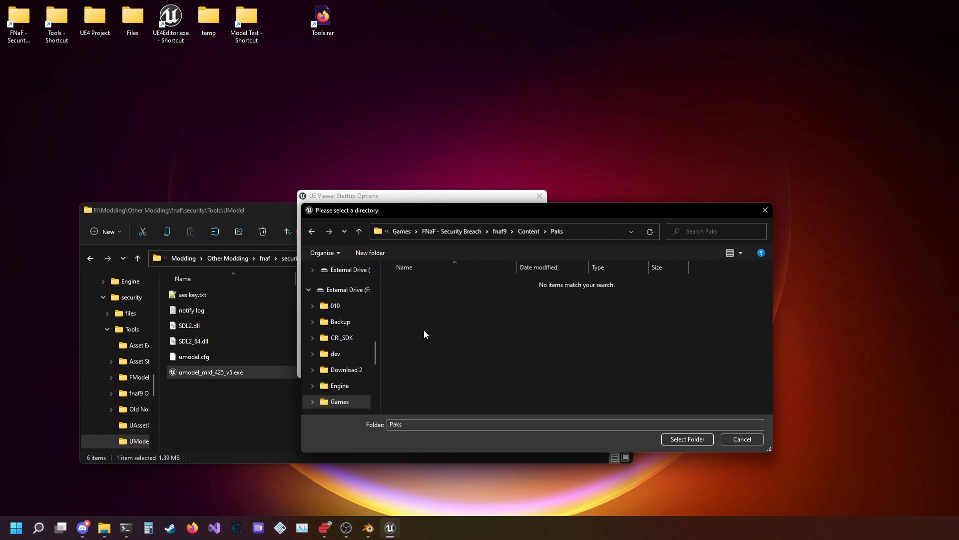
{"action": "left_click", "coordinate": [693, 439]}
{"action": "left_click", "coordinate": [477, 370]}
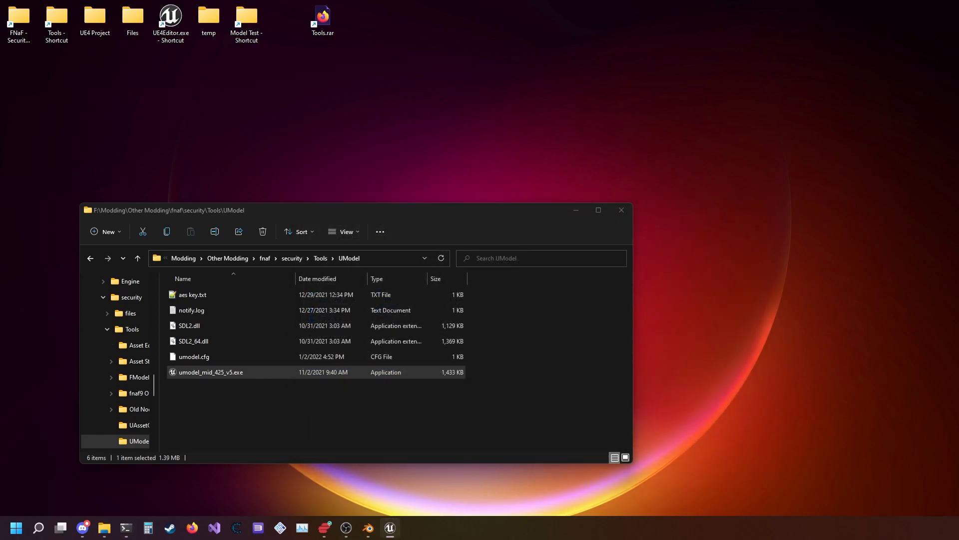
- Move the package selection window aside and collapse the fnaf9 folder in the package tree
{"action": "left_click_drag", "start_coordinate": [508, 167], "coordinate": [603, 174]}
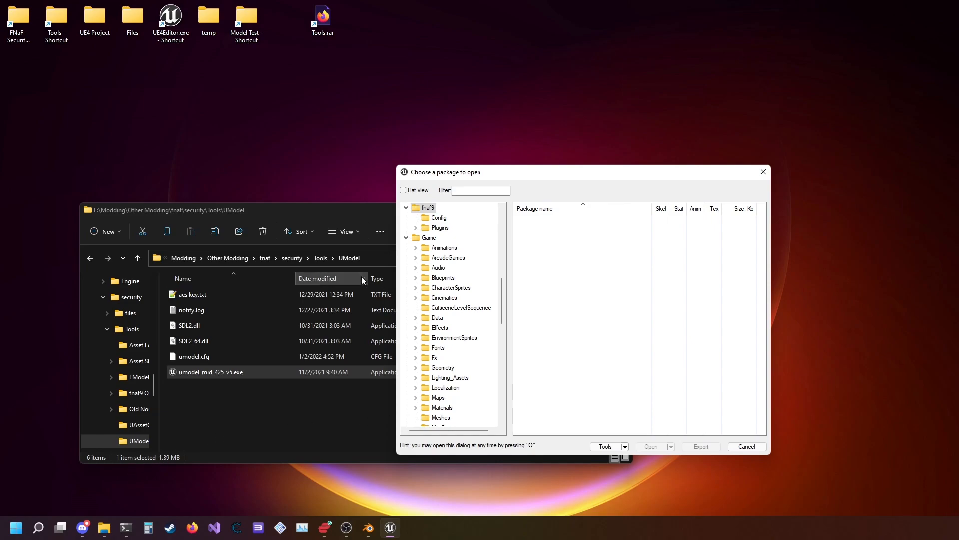
{"action": "left_click", "coordinate": [472, 192]}
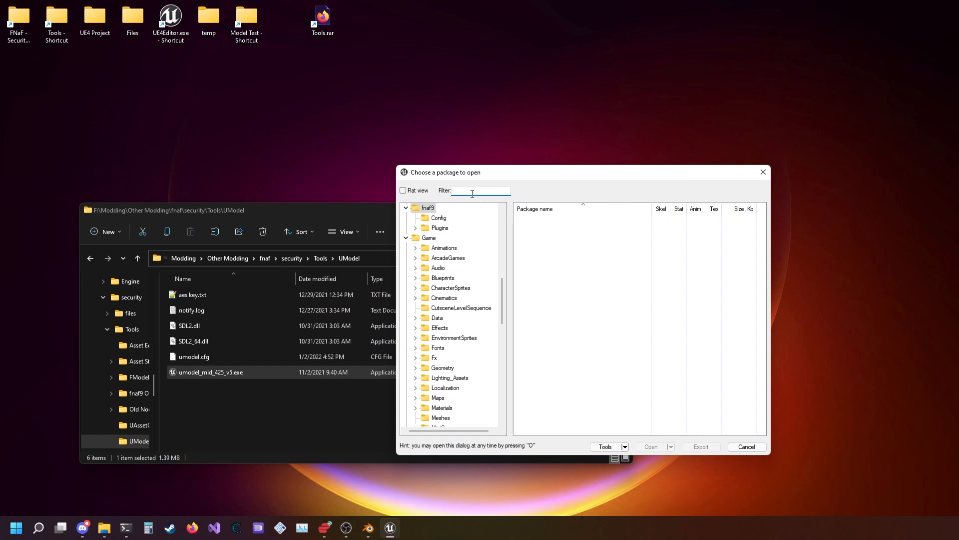
{"action": "left_click", "coordinate": [419, 190]}
{"action": "left_click", "coordinate": [419, 190]}
{"action": "scroll", "coordinate": [450, 250], "scroll_direction": "up", "scroll_amount": 10}
{"action": "left_click", "coordinate": [406, 219]}
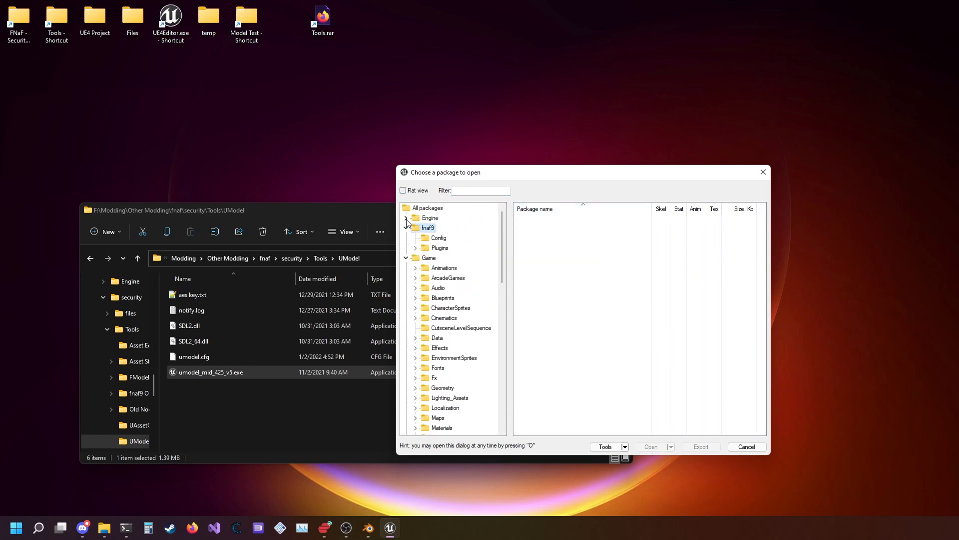
{"action": "left_click", "coordinate": [408, 229]}
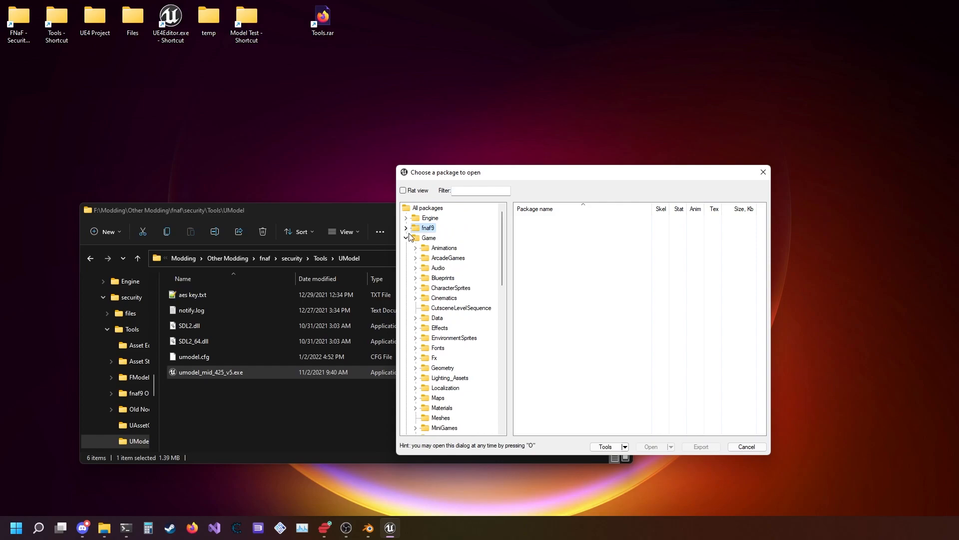
- Open the RIG_Glamrock_Freddy.uasset package from Game/Model_Assets/Chars/Freddy
{"action": "scroll", "coordinate": [460, 354], "scroll_direction": "down", "scroll_amount": 2}
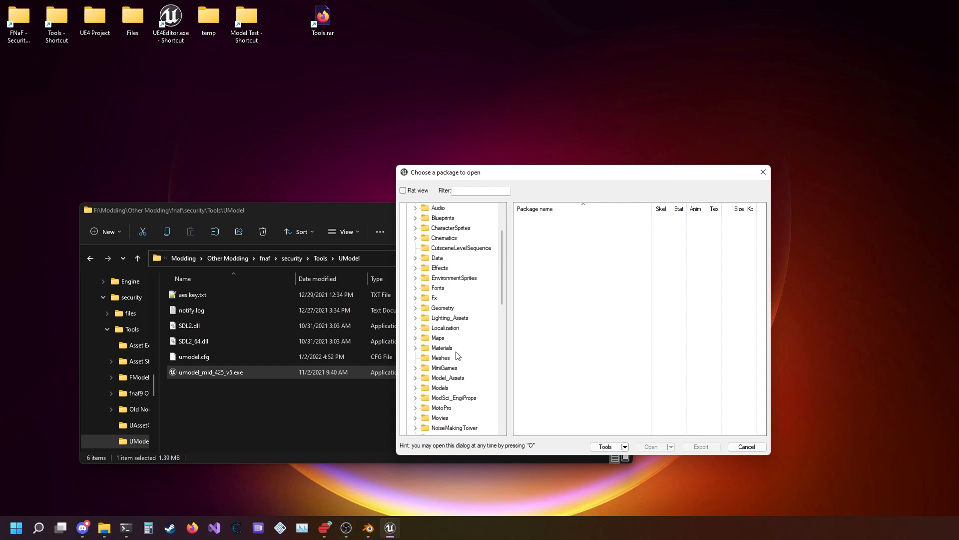
{"action": "left_click", "coordinate": [424, 381]}
{"action": "double_click", "coordinate": [423, 380]}
{"action": "scroll", "coordinate": [445, 372], "scroll_direction": "down", "scroll_amount": 1}
{"action": "double_click", "coordinate": [432, 318]}
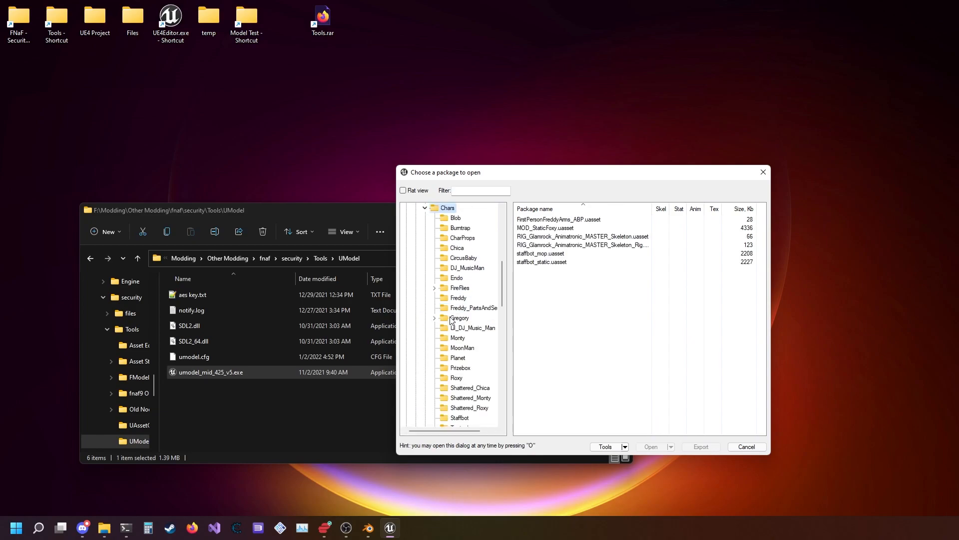
{"action": "left_click", "coordinate": [459, 298]}
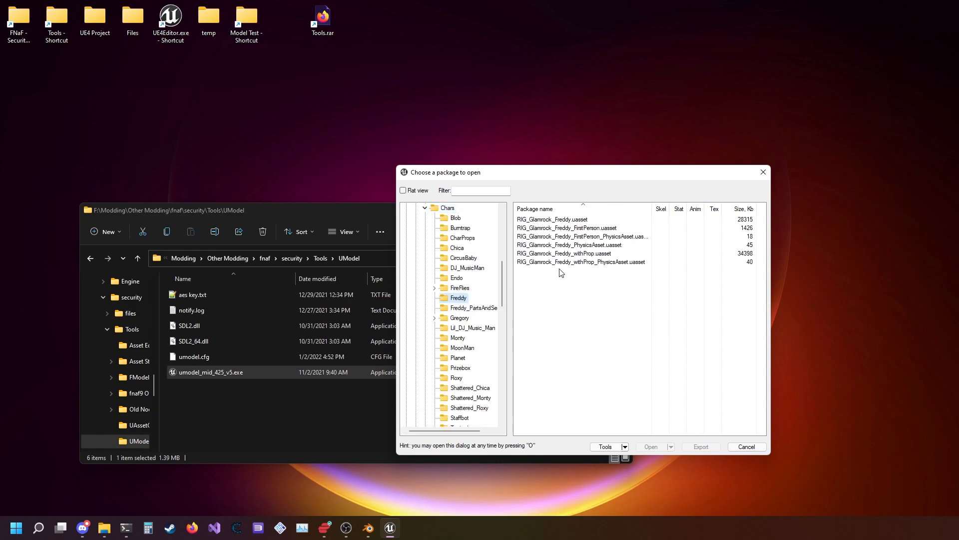
{"action": "double_click", "coordinate": [569, 223]}
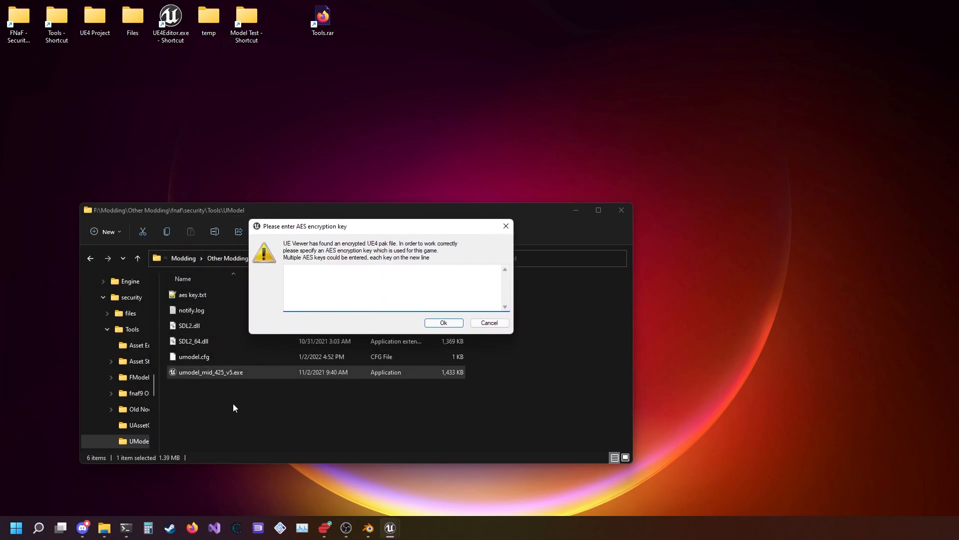
- Copy the AES key from aes key.txt and submit it in UE Viewer's encryption key prompt
{"action": "left_click", "coordinate": [207, 297]}
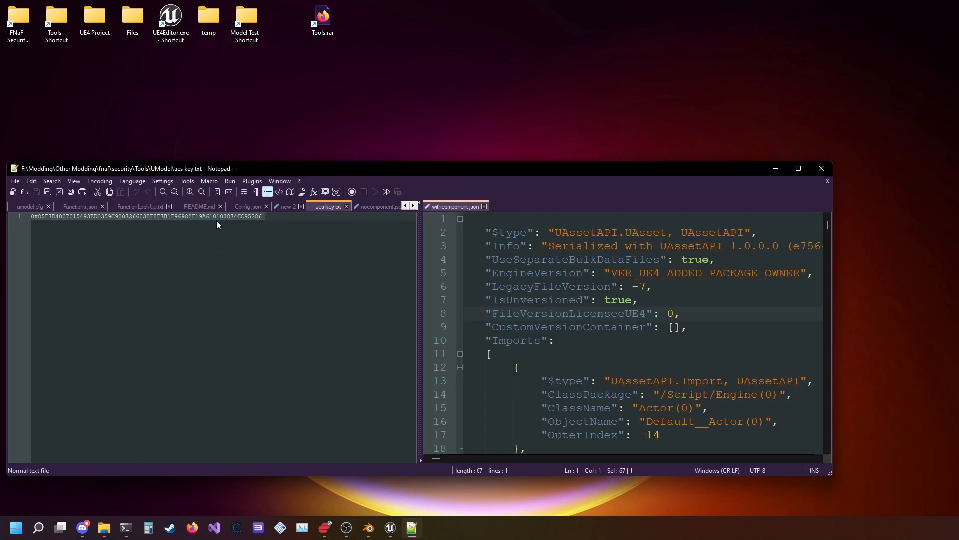
{"action": "right_click", "coordinate": [221, 221]}
{"action": "left_click", "coordinate": [253, 236]}
{"action": "left_click", "coordinate": [776, 169]}
{"action": "mouse_move", "coordinate": [390, 525]}
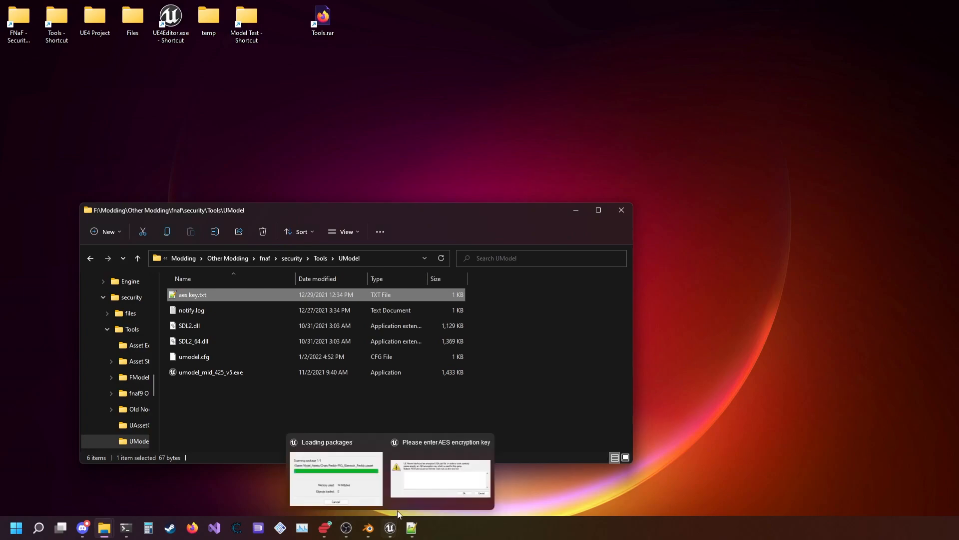
{"action": "left_click", "coordinate": [448, 471]}
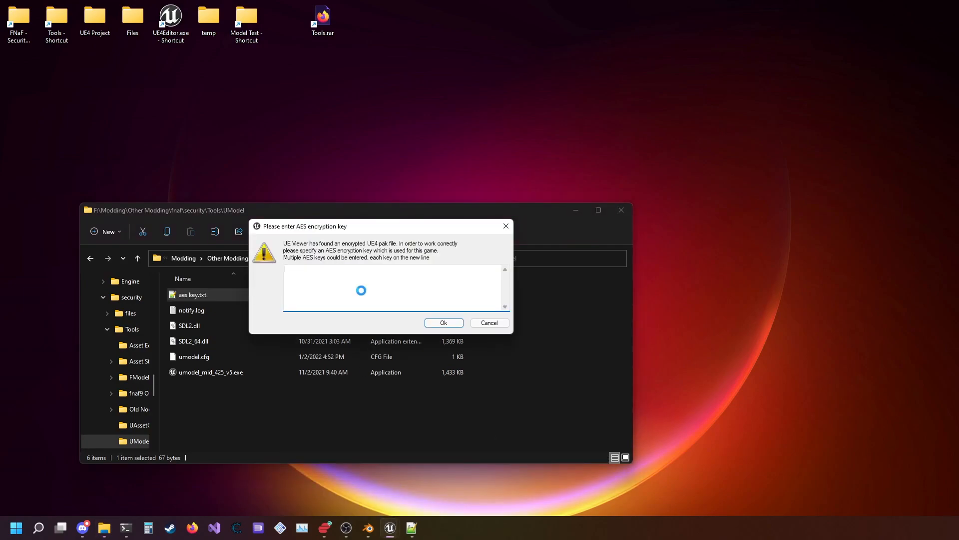
{"action": "key", "text": "ctrl+v"}
{"action": "left_click", "coordinate": [445, 325]}
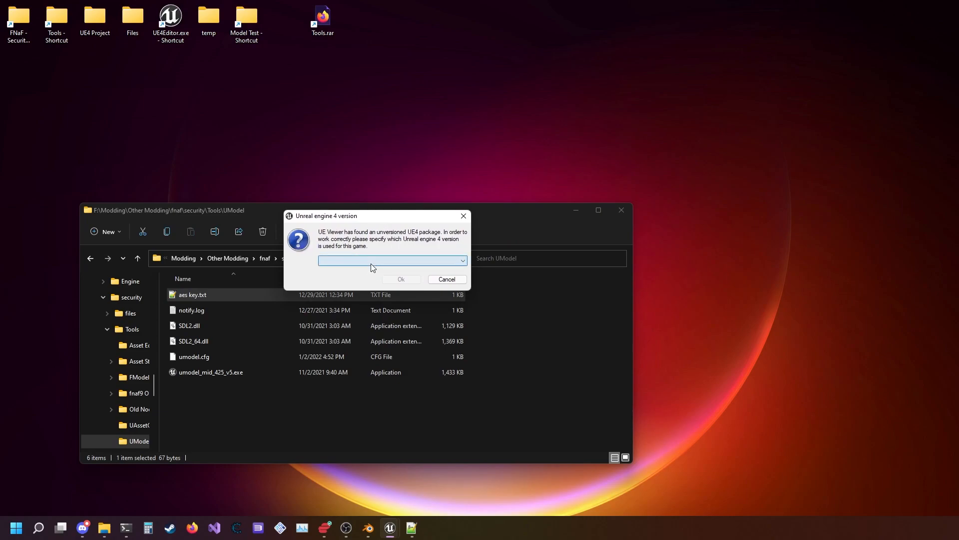
- Specify Unreal engine 4.25 as the engine version for the unversioned package
{"action": "left_click", "coordinate": [370, 262]}
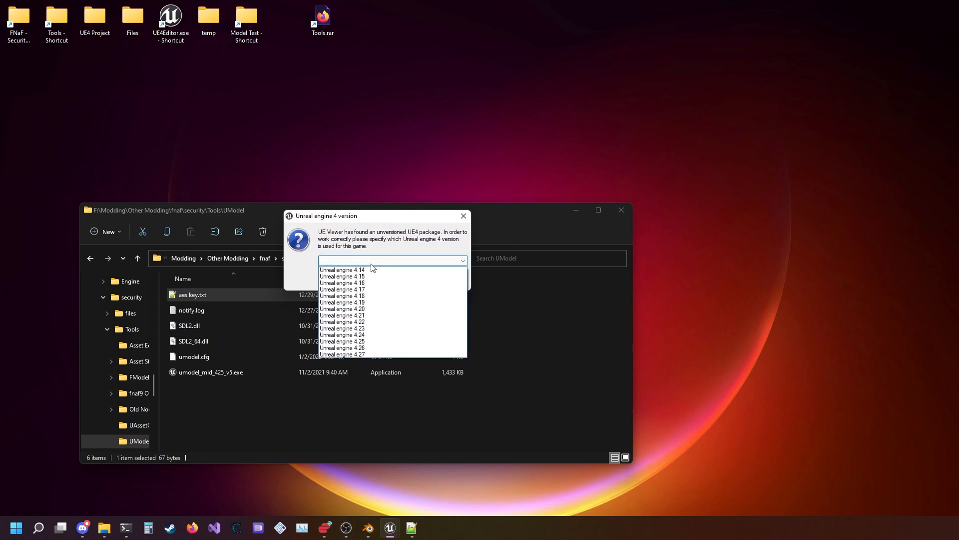
{"action": "left_click", "coordinate": [365, 341]}
{"action": "left_click", "coordinate": [406, 282]}
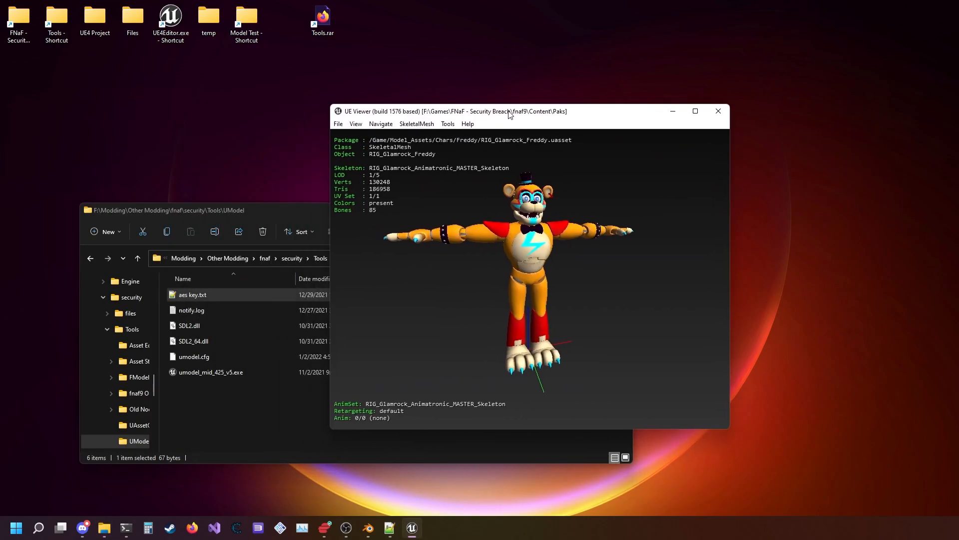
- Delete everything inside the desktop Files folder and close its window
{"action": "double_click", "coordinate": [125, 33]}
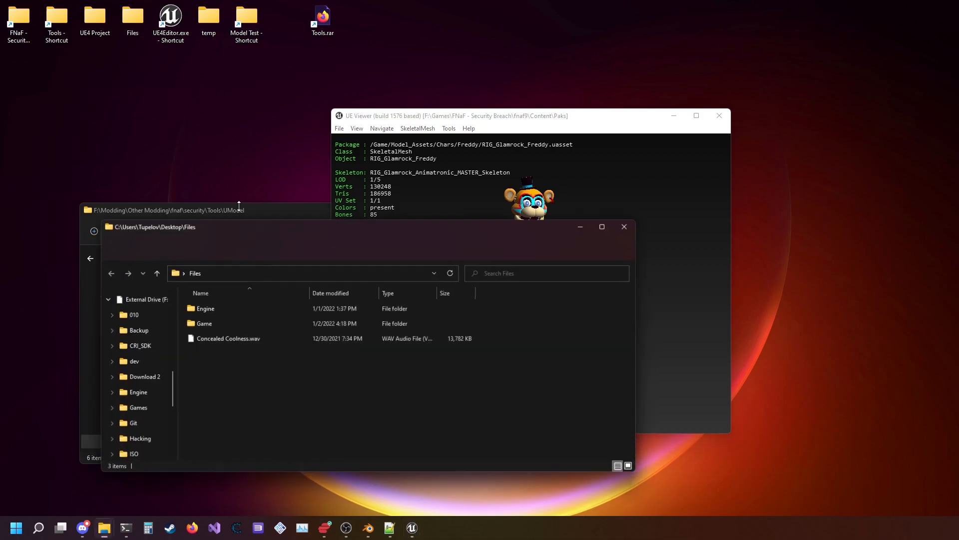
{"action": "left_click_drag", "start_coordinate": [315, 353], "coordinate": [34, 248]}
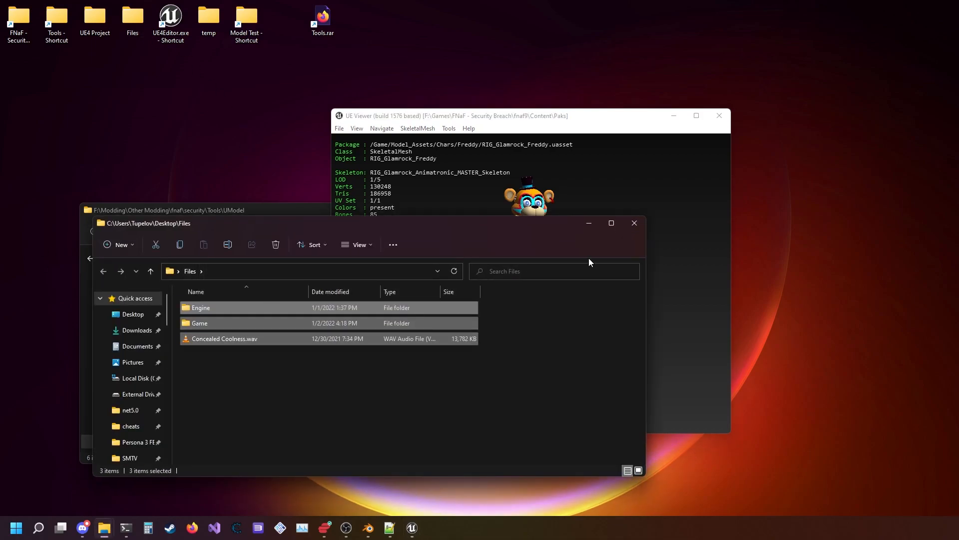
{"action": "key", "text": "Delete"}
{"action": "left_click", "coordinate": [635, 222]}
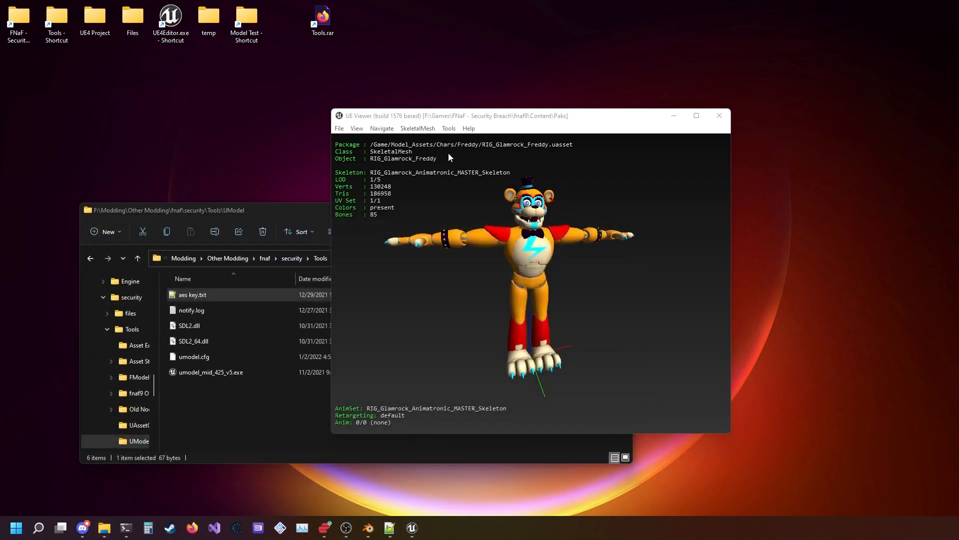
- Export the Freddy skeletal mesh to the desktop Files folder with glTF 2.0 as the skeletal mesh format
{"action": "left_click", "coordinate": [418, 128]}
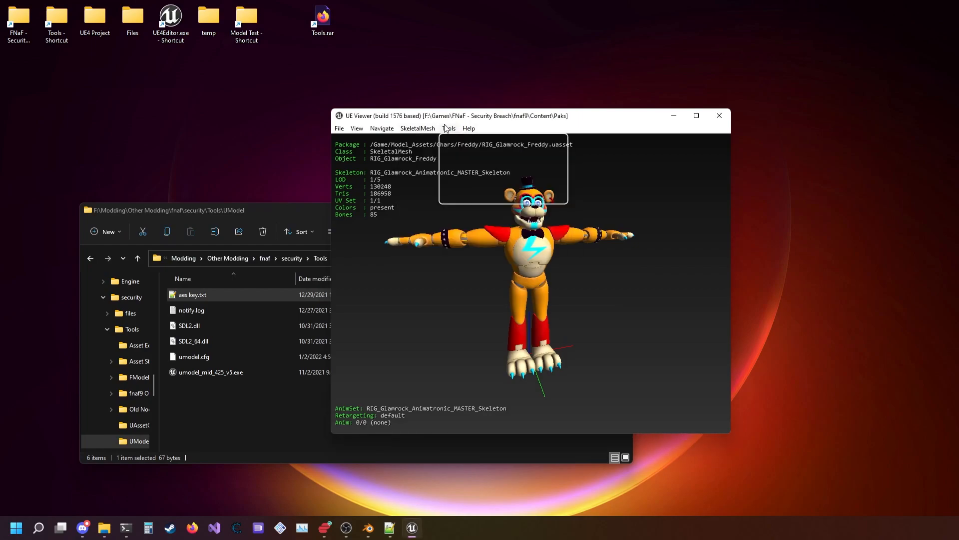
{"action": "left_click", "coordinate": [459, 141]}
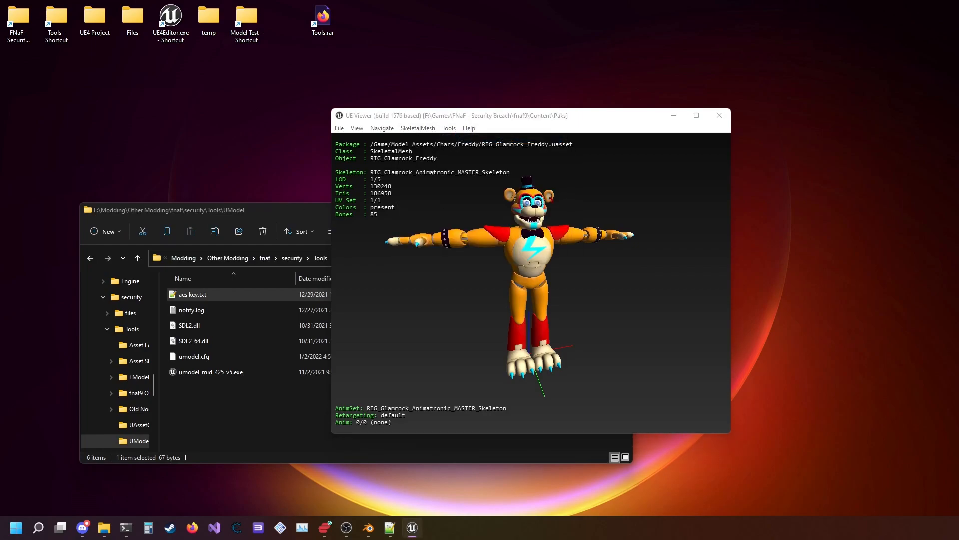
{"action": "left_click_drag", "start_coordinate": [210, 177], "coordinate": [408, 174]}
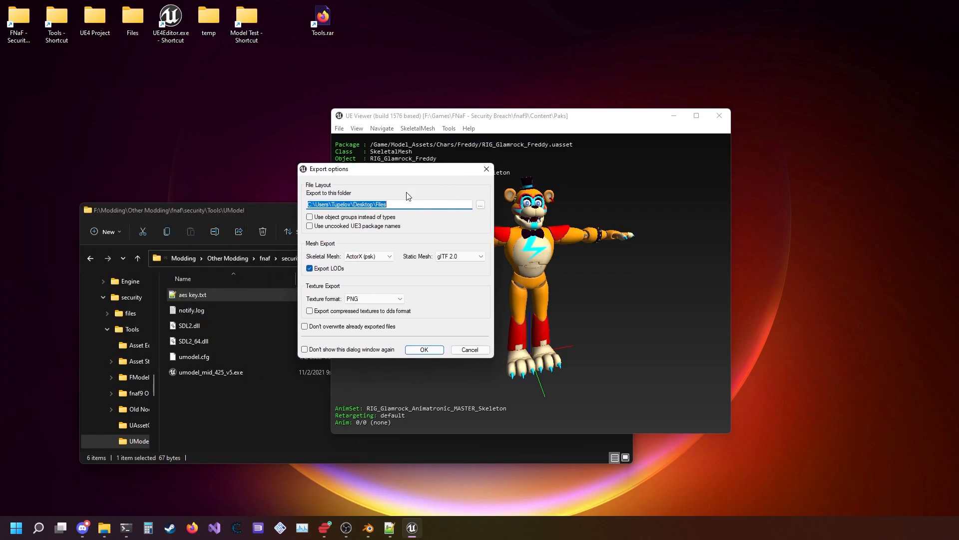
{"action": "left_click", "coordinate": [368, 259]}
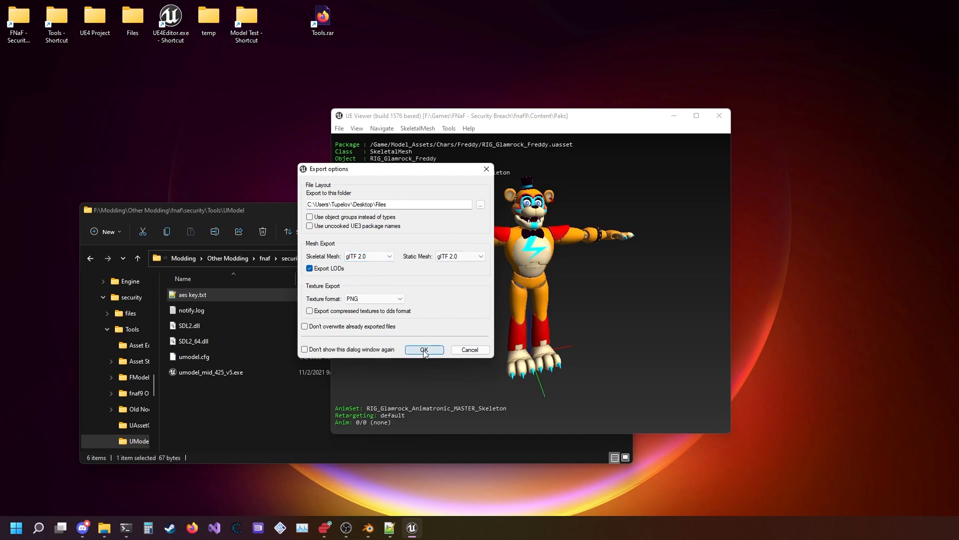
{"action": "left_click", "coordinate": [326, 270]}
{"action": "left_click", "coordinate": [423, 349]}
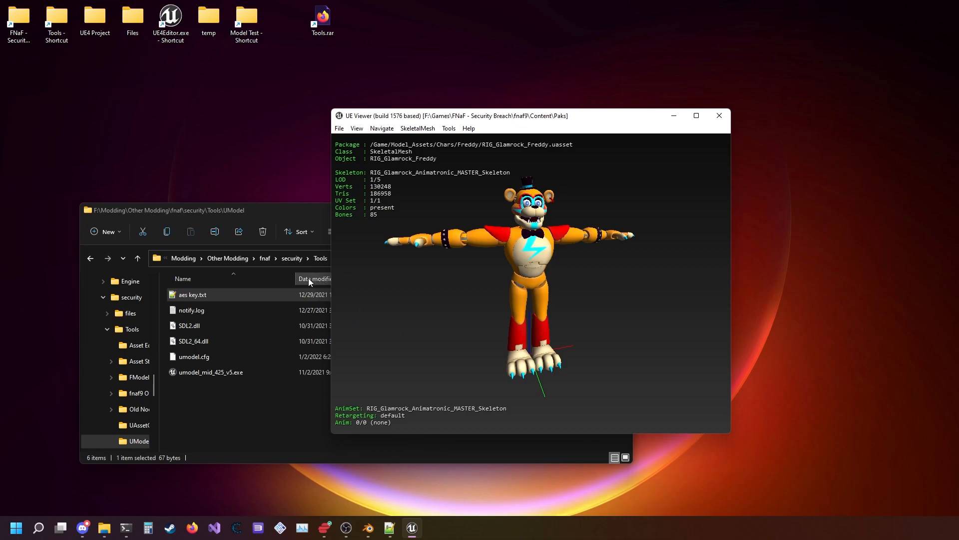
- Open the exported Game/Model_Assets/Chars/Freddy folder inside the desktop Files folder and move its window out of the way
{"action": "left_click", "coordinate": [141, 19]}
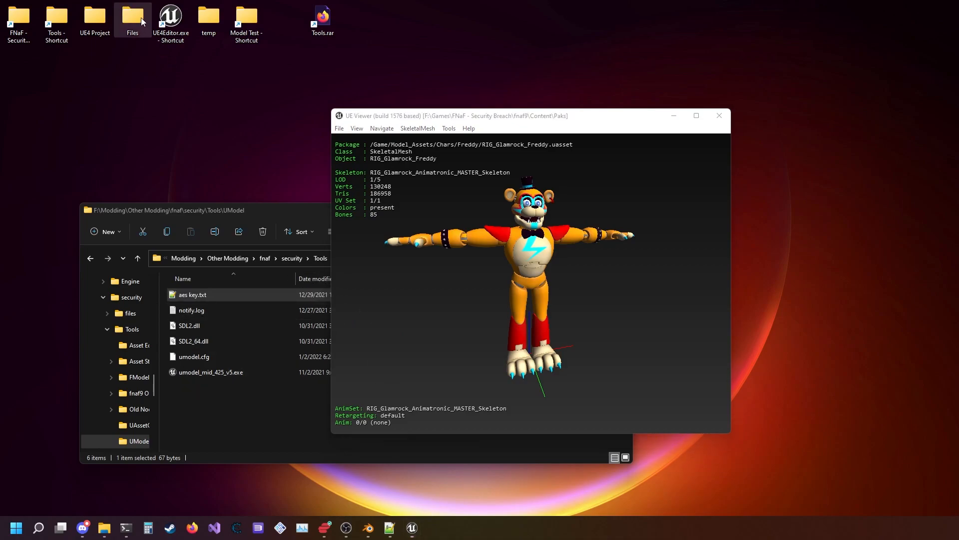
{"action": "double_click", "coordinate": [141, 17]}
{"action": "double_click", "coordinate": [233, 323]}
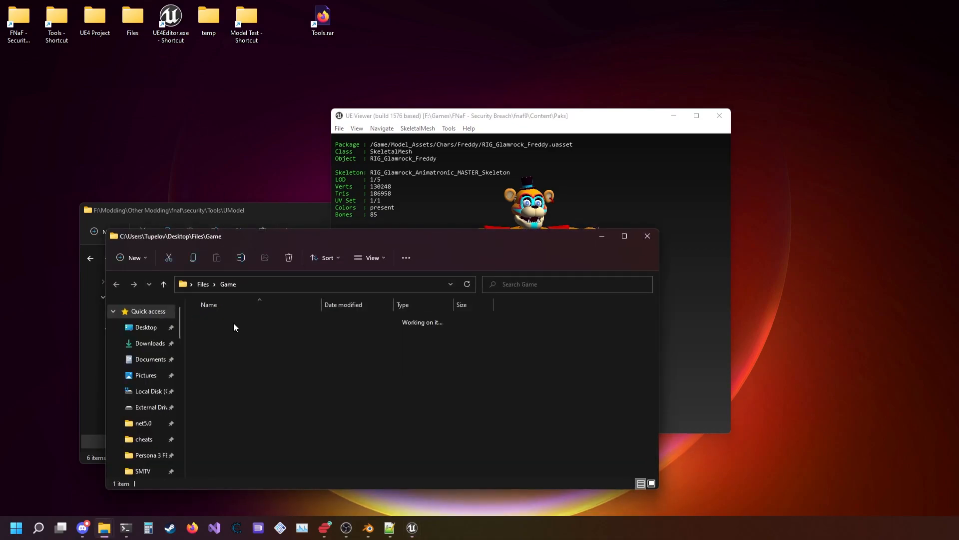
{"action": "double_click", "coordinate": [233, 322]}
{"action": "double_click", "coordinate": [233, 323]}
{"action": "left_click", "coordinate": [233, 320]}
{"action": "double_click", "coordinate": [233, 320]}
{"action": "left_click_drag", "start_coordinate": [464, 420], "coordinate": [273, 324]}
{"action": "left_click_drag", "start_coordinate": [326, 239], "coordinate": [271, 61]}
- Switch to Blender, reposition its window, dismiss the splash screen and delete all default scene objects
{"action": "left_click", "coordinate": [367, 528]}
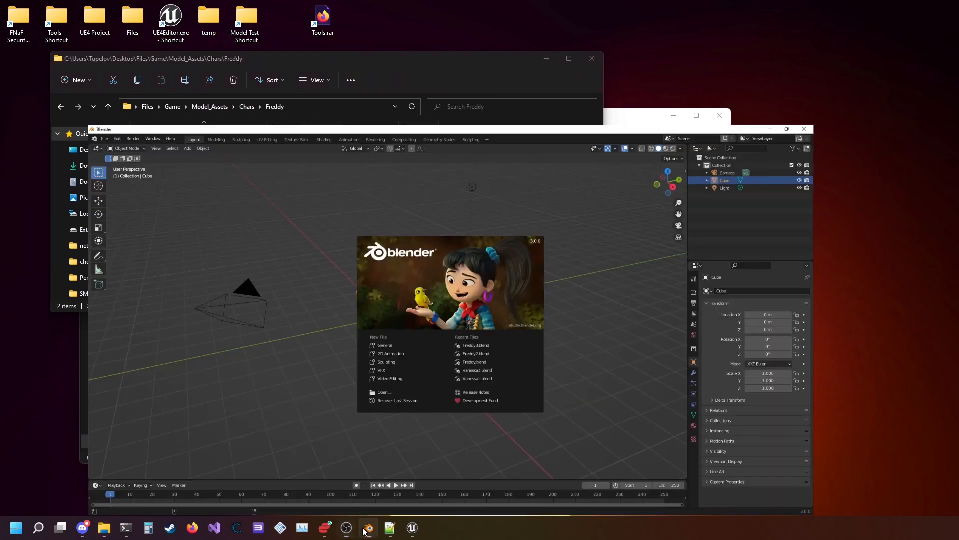
{"action": "left_click_drag", "start_coordinate": [409, 2], "coordinate": [456, 63]}
{"action": "left_click", "coordinate": [311, 180]}
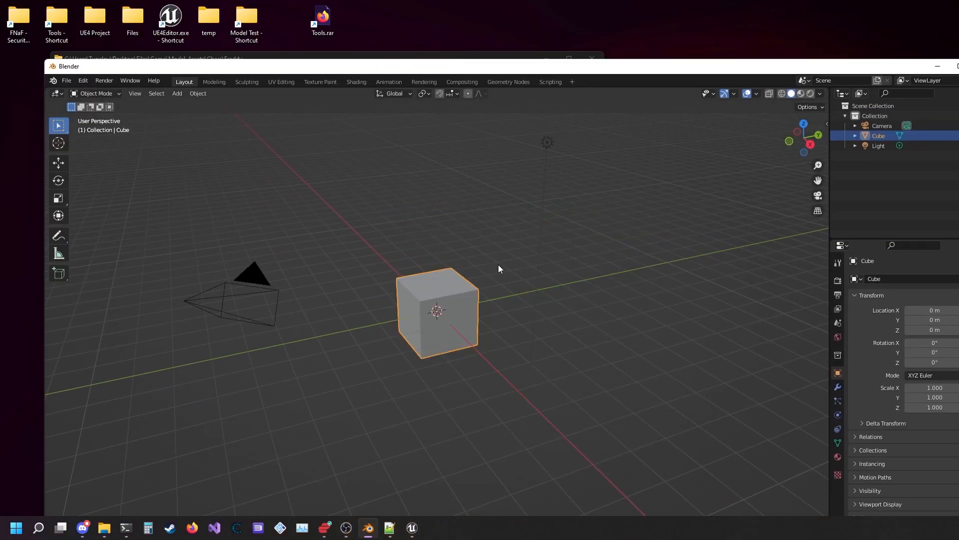
{"action": "key", "text": "a"}
{"action": "key", "text": "Delete"}
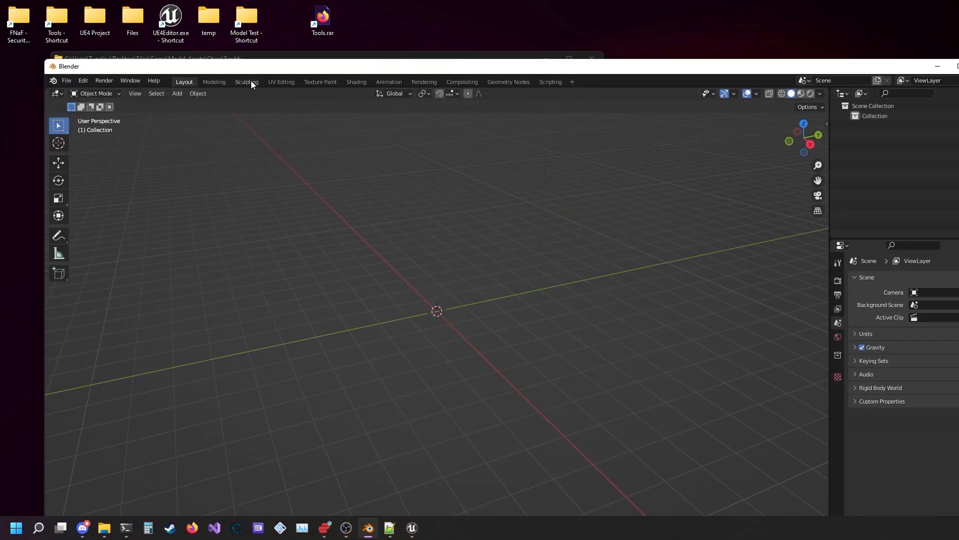
- Import the Freddy glTF 2.0 model from the desktop folder Files/Game/Model_Assets/Chars/Freddy into the empty scene
{"action": "left_click", "coordinate": [66, 80]}
{"action": "mouse_move", "coordinate": [102, 215]}
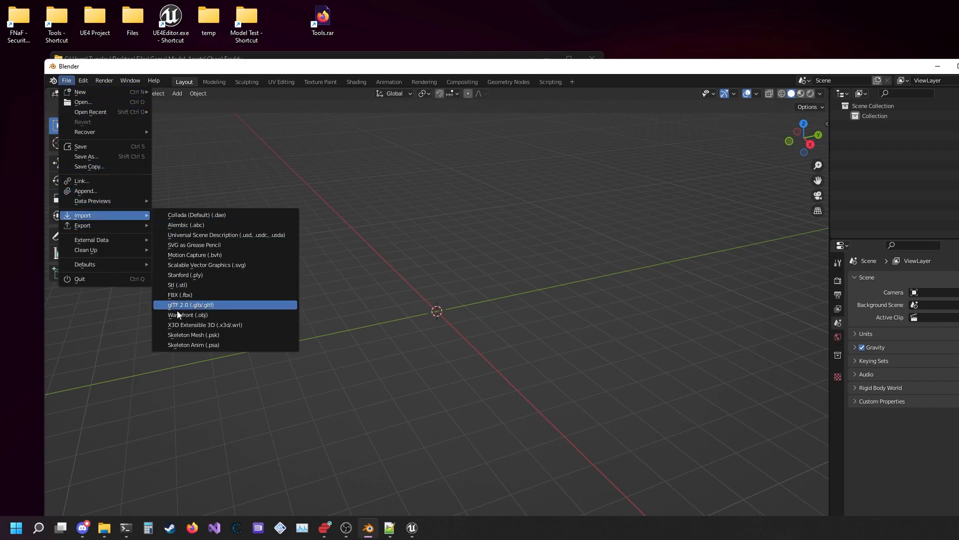
{"action": "left_click", "coordinate": [196, 304]}
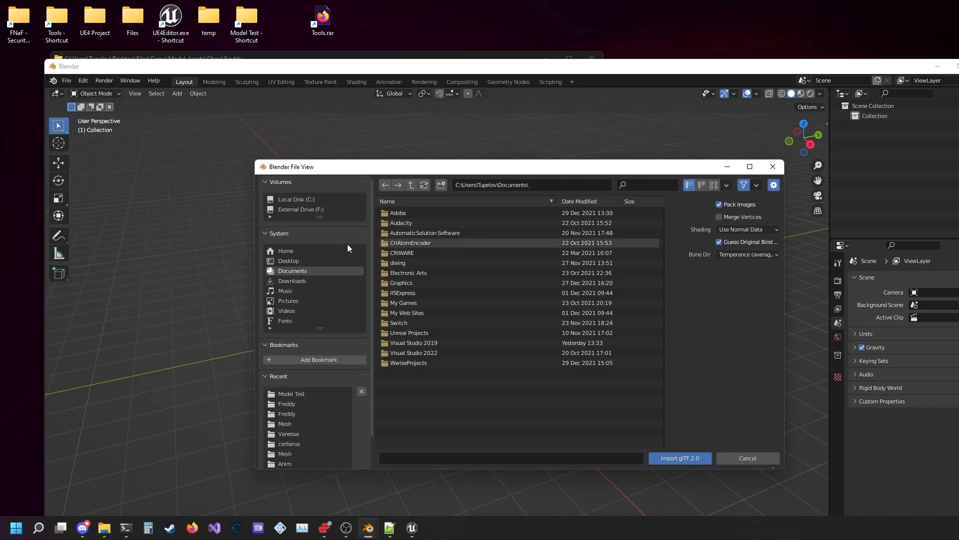
{"action": "left_click", "coordinate": [307, 259]}
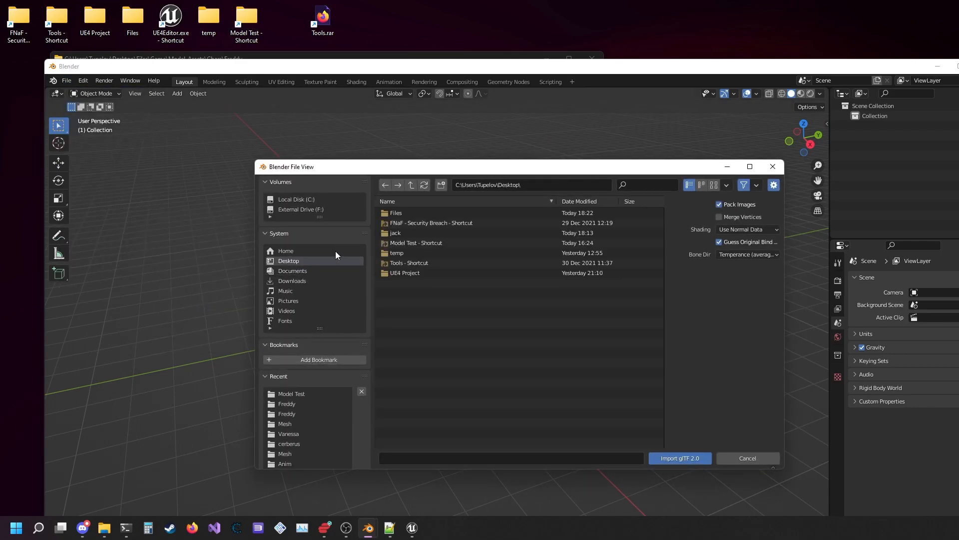
{"action": "double_click", "coordinate": [413, 212]}
{"action": "double_click", "coordinate": [412, 212]}
{"action": "double_click", "coordinate": [413, 211]}
{"action": "double_click", "coordinate": [413, 212]}
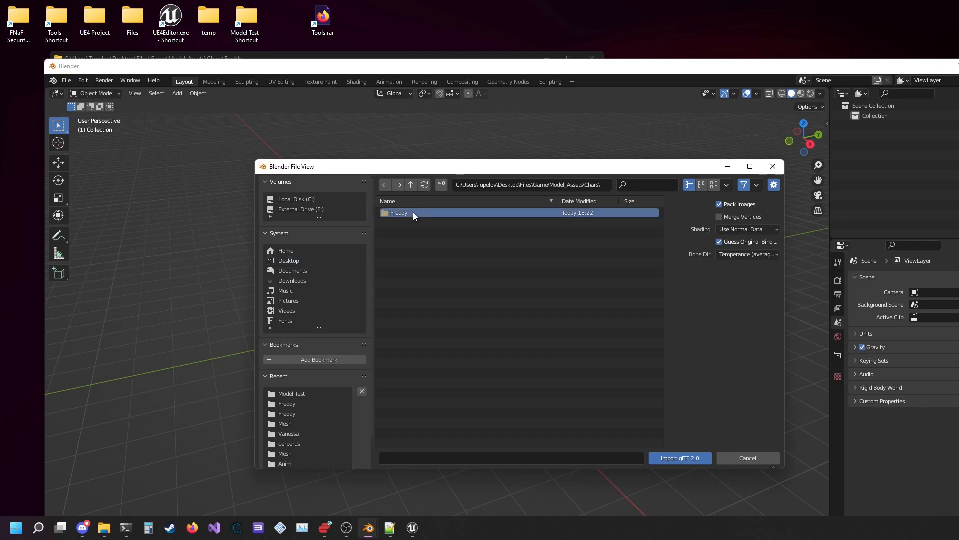
{"action": "double_click", "coordinate": [413, 212]}
{"action": "double_click", "coordinate": [413, 211]}
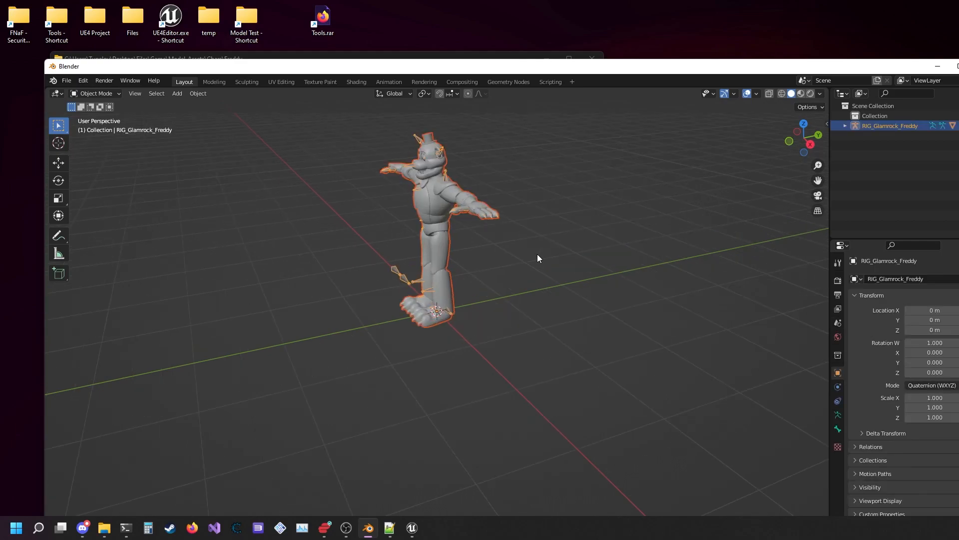
- Examine the imported Glamrock Freddy model from the front, both as a whole and close up around the head and chest
{"action": "middle_click_drag", "start_coordinate": [533, 235], "coordinate": [631, 348]}
{"action": "left_click", "coordinate": [560, 219]}
{"action": "scroll", "coordinate": [541, 240], "scroll_direction": "up", "scroll_amount": 1}
{"action": "scroll", "coordinate": [653, 330], "scroll_direction": "up", "scroll_amount": 3}
{"action": "middle_click_drag", "start_coordinate": [675, 305], "coordinate": [475, 400], "text": "shift"}
{"action": "scroll", "coordinate": [388, 193], "scroll_direction": "up", "scroll_amount": 4}
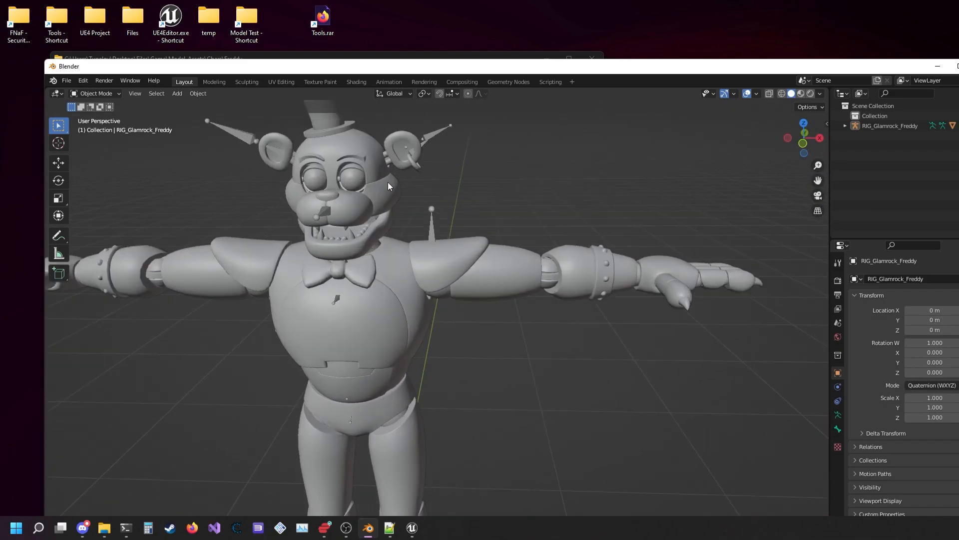
{"action": "middle_click_drag", "start_coordinate": [413, 176], "coordinate": [587, 280], "text": "shift"}
{"action": "middle_click_drag", "start_coordinate": [631, 245], "coordinate": [592, 348]}
{"action": "scroll", "coordinate": [530, 251], "scroll_direction": "down", "scroll_amount": 3}
{"action": "scroll", "coordinate": [744, 373], "scroll_direction": "down", "scroll_amount": 3}
{"action": "left_click_drag", "start_coordinate": [497, 394], "coordinate": [254, 270]}
{"action": "left_click", "coordinate": [280, 212]}
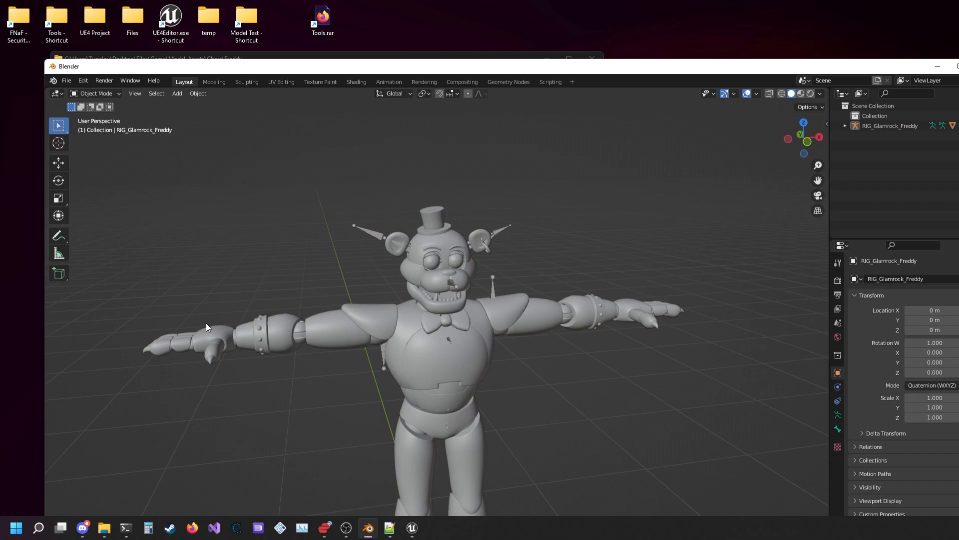
{"action": "scroll", "coordinate": [484, 257], "scroll_direction": "up", "scroll_amount": 8}
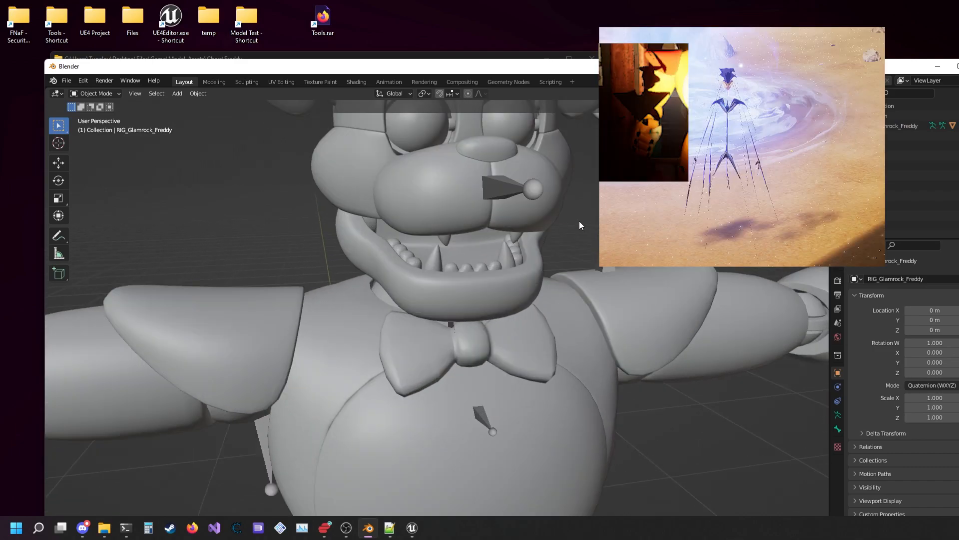
{"action": "scroll", "coordinate": [578, 230], "scroll_direction": "down", "scroll_amount": 4}
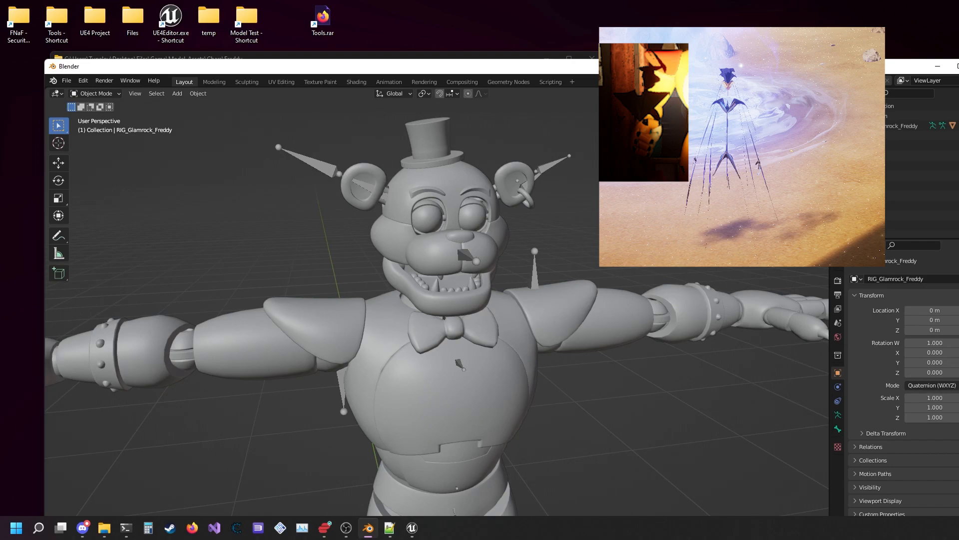
{"action": "scroll", "coordinate": [530, 191], "scroll_direction": "down", "scroll_amount": 6}
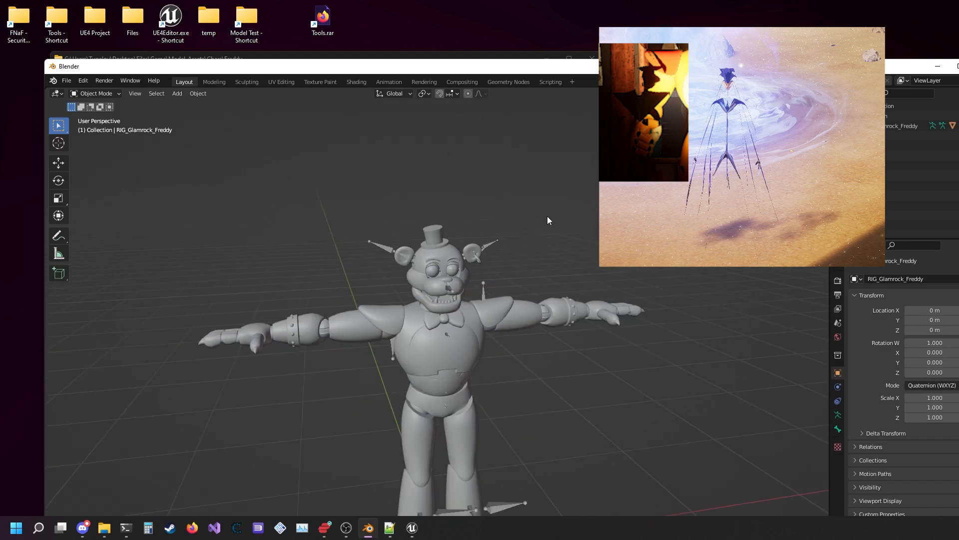
{"action": "scroll", "coordinate": [553, 259], "scroll_direction": "up", "scroll_amount": 7}
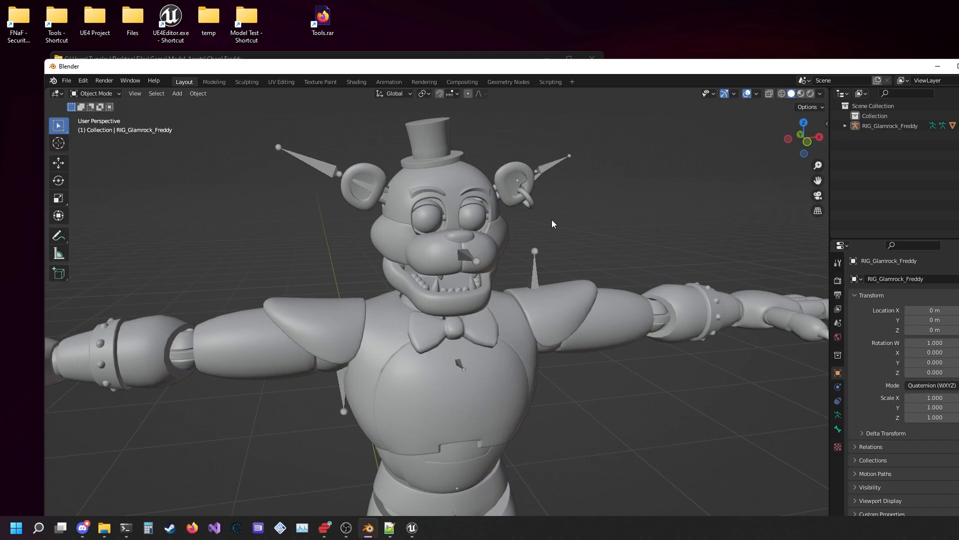
- Move the Blender window fully onto the screen and inspect Freddy's mesh and bones around the face and torso
{"action": "left_click_drag", "start_coordinate": [682, 67], "coordinate": [794, 64]}
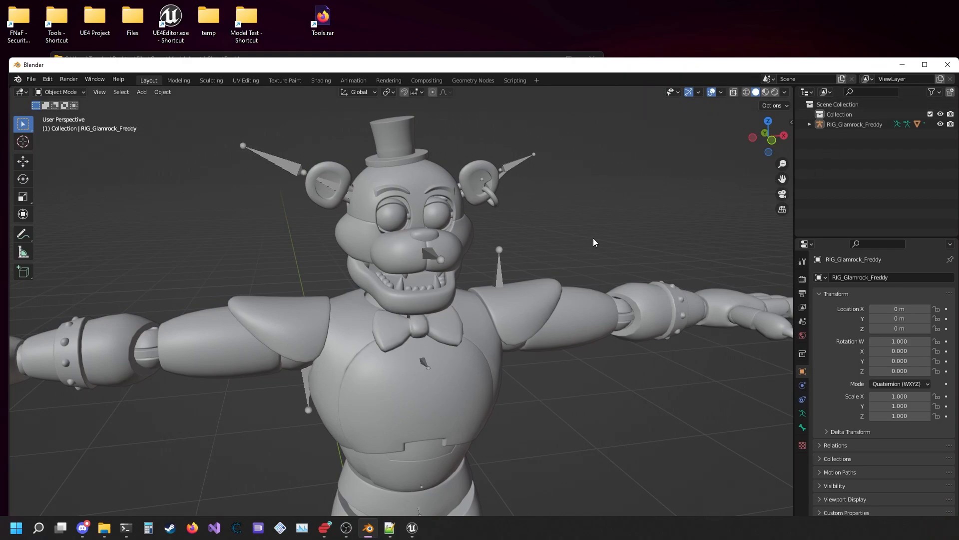
{"action": "scroll", "coordinate": [451, 254], "scroll_direction": "up", "scroll_amount": 8}
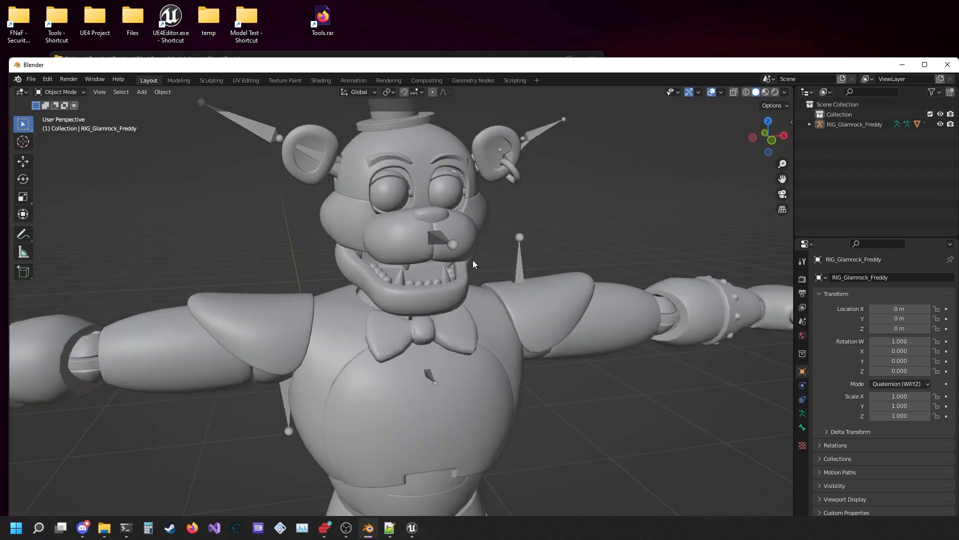
{"action": "scroll", "coordinate": [448, 289], "scroll_direction": "down", "scroll_amount": 8}
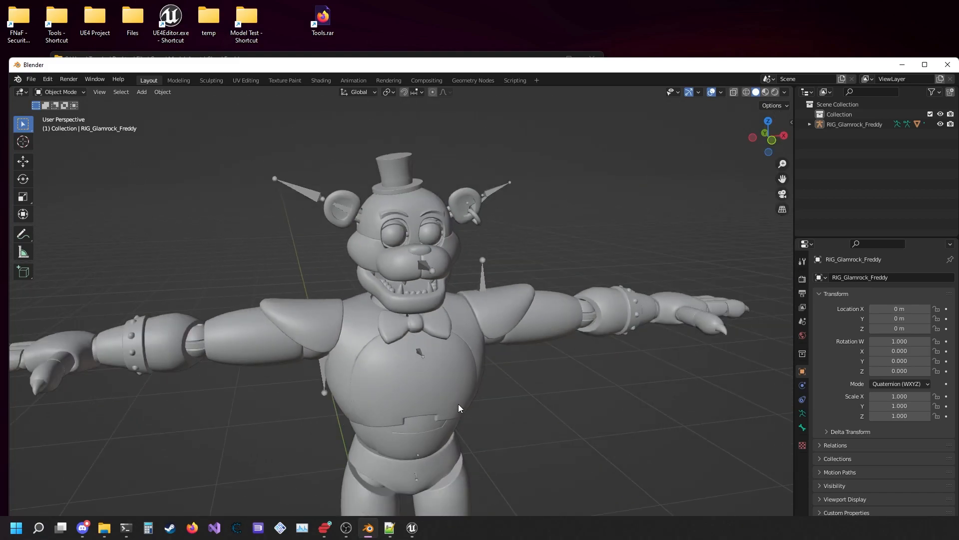
{"action": "left_click", "coordinate": [458, 403]}
{"action": "left_click_drag", "start_coordinate": [583, 417], "coordinate": [413, 380]}
{"action": "left_click", "coordinate": [600, 421]}
{"action": "scroll", "coordinate": [583, 223], "scroll_direction": "up", "scroll_amount": 7}
{"action": "mouse_move", "coordinate": [583, 223]}
{"action": "middle_mouse_down"}
{"action": "mouse_move", "coordinate": [522, 246]}
{"action": "mouse_move", "coordinate": [578, 211]}
{"action": "middle_mouse_up"}
{"action": "scroll", "coordinate": [523, 246], "scroll_direction": "down", "scroll_amount": 7}
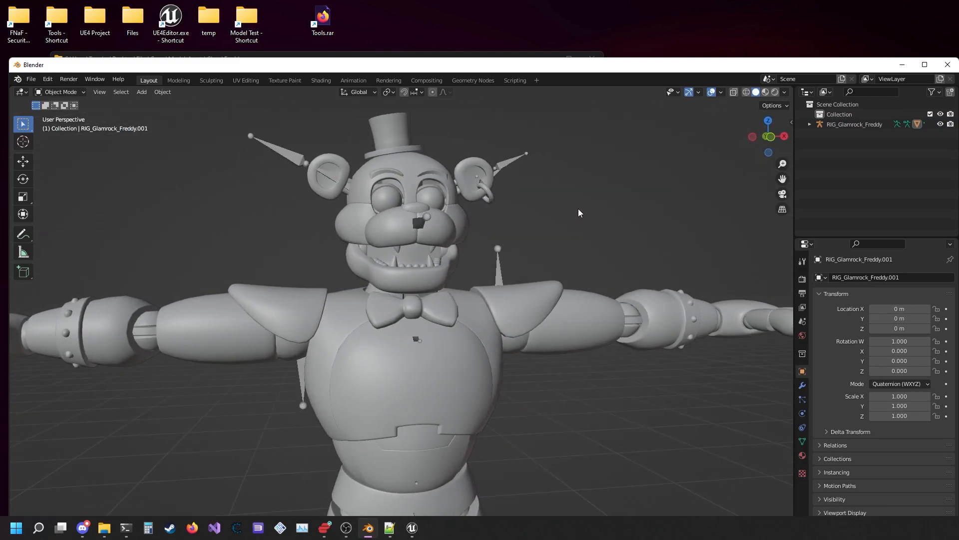
{"action": "scroll", "coordinate": [577, 211], "scroll_direction": "down", "scroll_amount": 5}
{"action": "scroll", "coordinate": [560, 219], "scroll_direction": "up", "scroll_amount": 7}
{"action": "scroll", "coordinate": [472, 230], "scroll_direction": "down", "scroll_amount": 8}
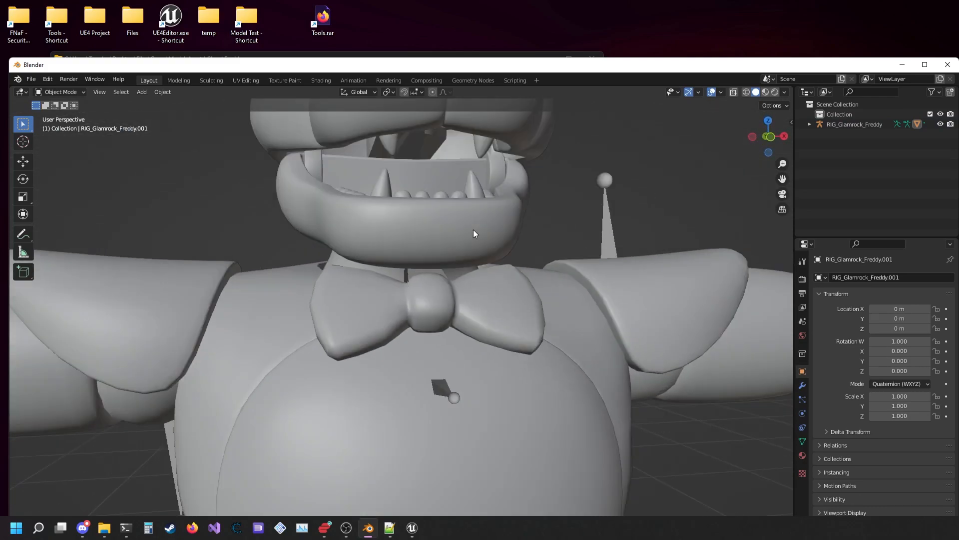
{"action": "scroll", "coordinate": [473, 226], "scroll_direction": "up", "scroll_amount": 3}
{"action": "scroll", "coordinate": [500, 210], "scroll_direction": "up", "scroll_amount": 4}
{"action": "scroll", "coordinate": [560, 185], "scroll_direction": "down", "scroll_amount": 6}
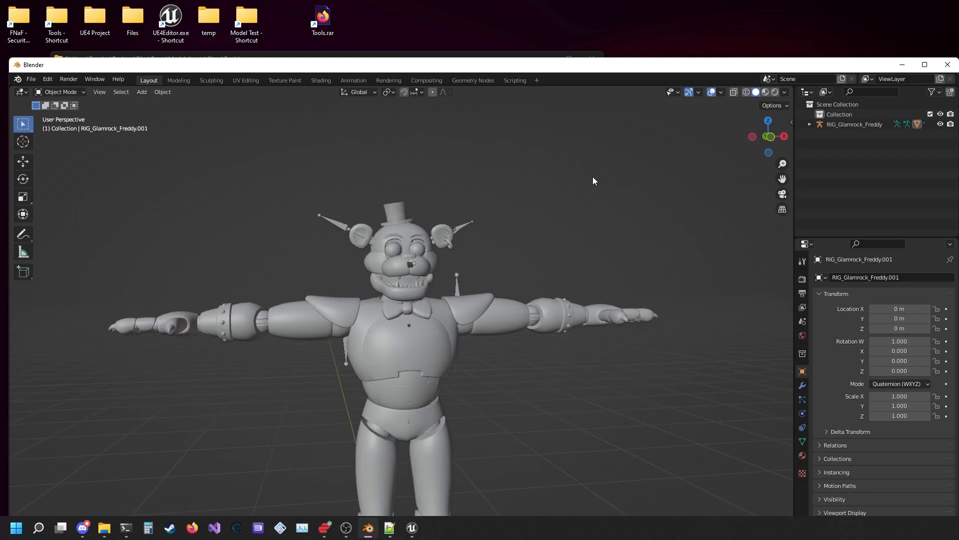
- Minimize Blender and switch to the UE Viewer window showing the Freddy skeletal mesh
{"action": "left_click", "coordinate": [901, 66]}
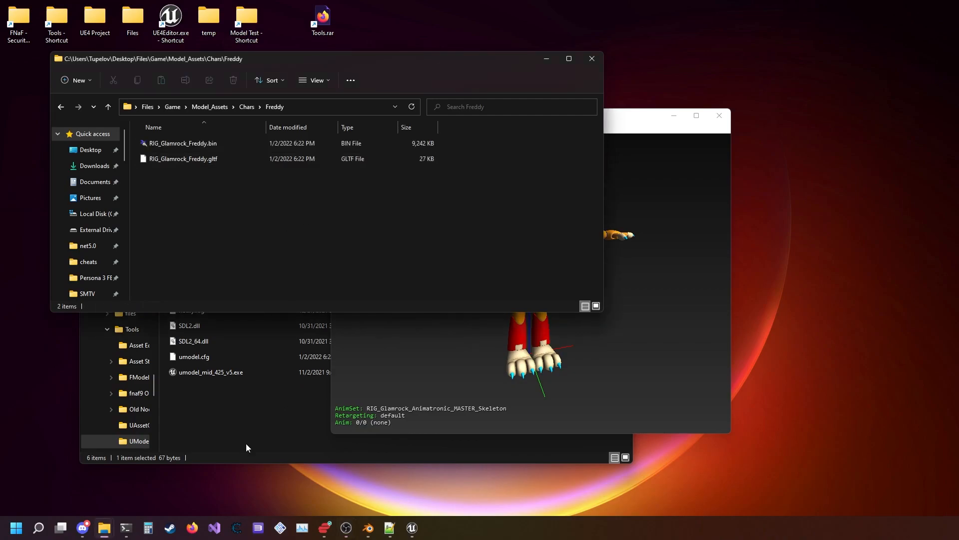
{"action": "left_click", "coordinate": [412, 528]}
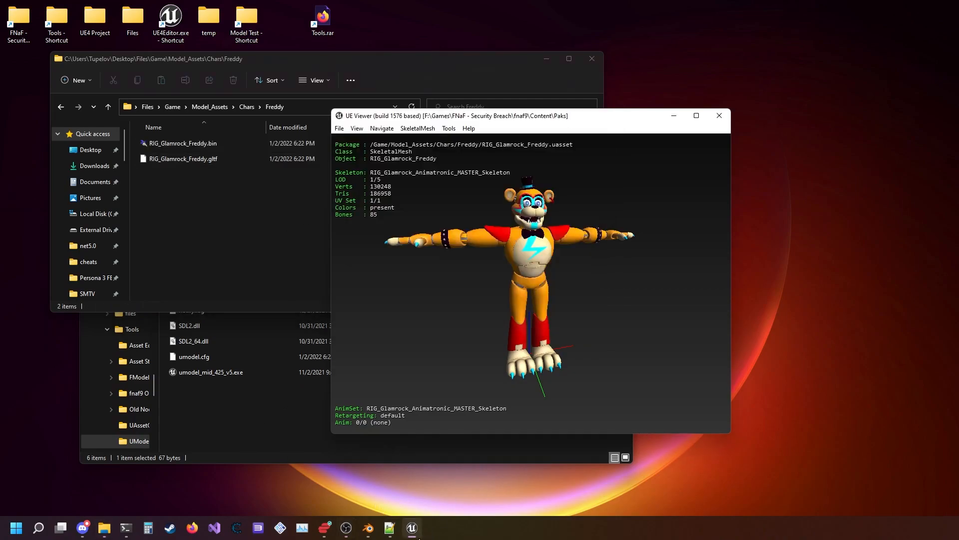
{"action": "left_click", "coordinate": [412, 528]}
{"action": "left_click", "coordinate": [411, 528]}
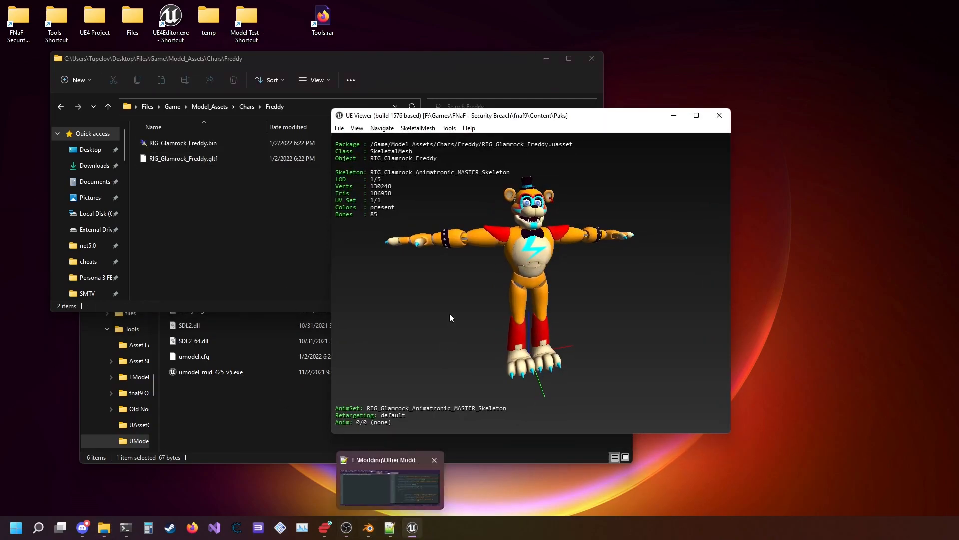
- Export the Freddy skeletal mesh to the desktop Files folder in ActorX (psk) format and check the exported Freddy folder
{"action": "left_click", "coordinate": [449, 128]}
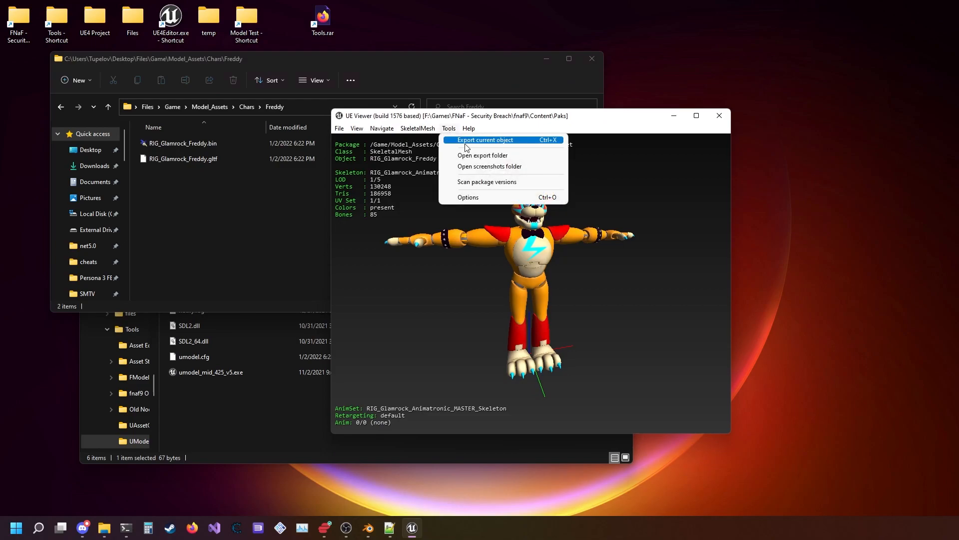
{"action": "left_click", "coordinate": [470, 140]}
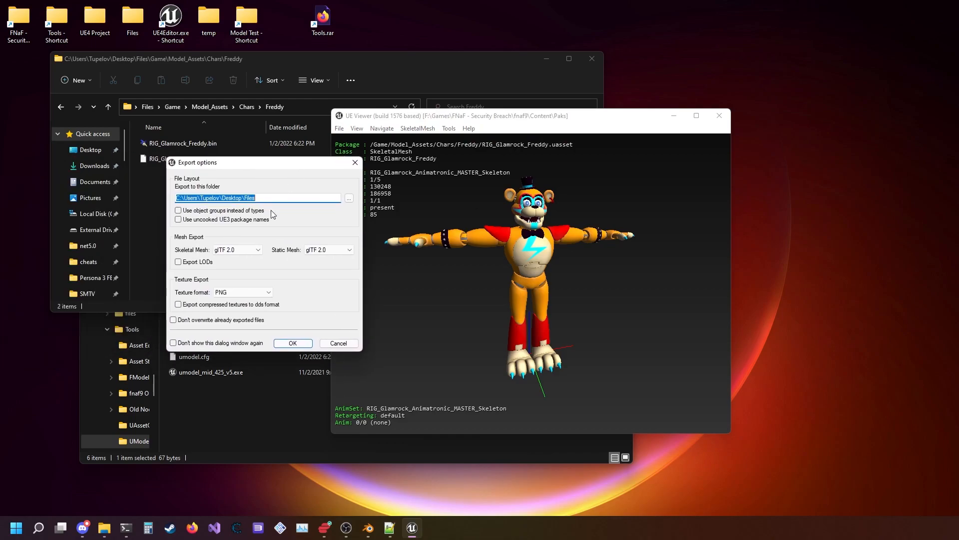
{"action": "left_click", "coordinate": [235, 250]}
{"action": "left_click", "coordinate": [230, 265]}
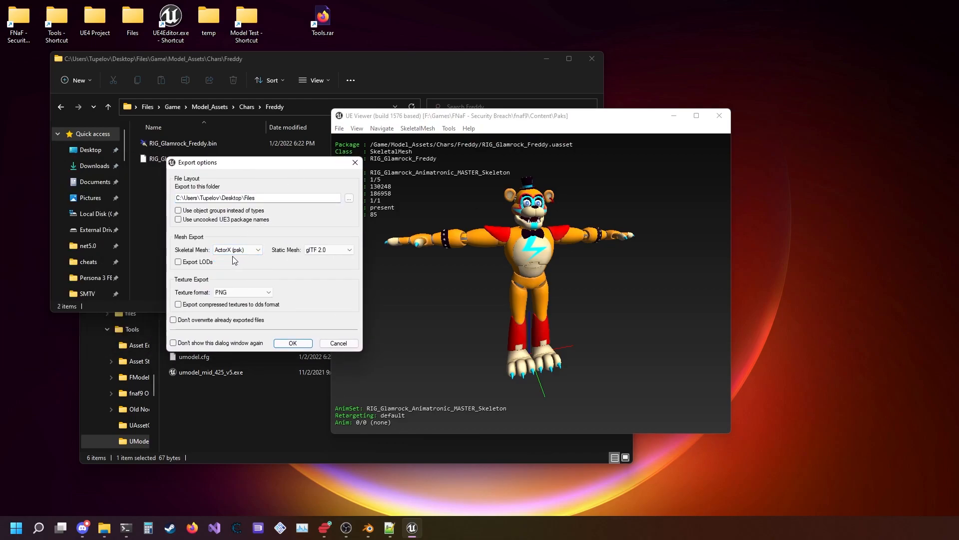
{"action": "left_click", "coordinate": [301, 343]}
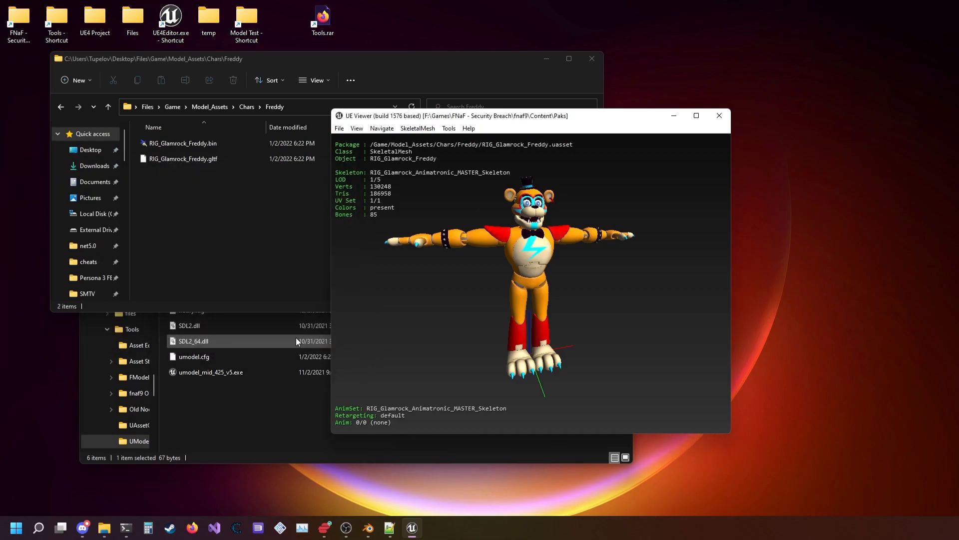
{"action": "left_click", "coordinate": [201, 220]}
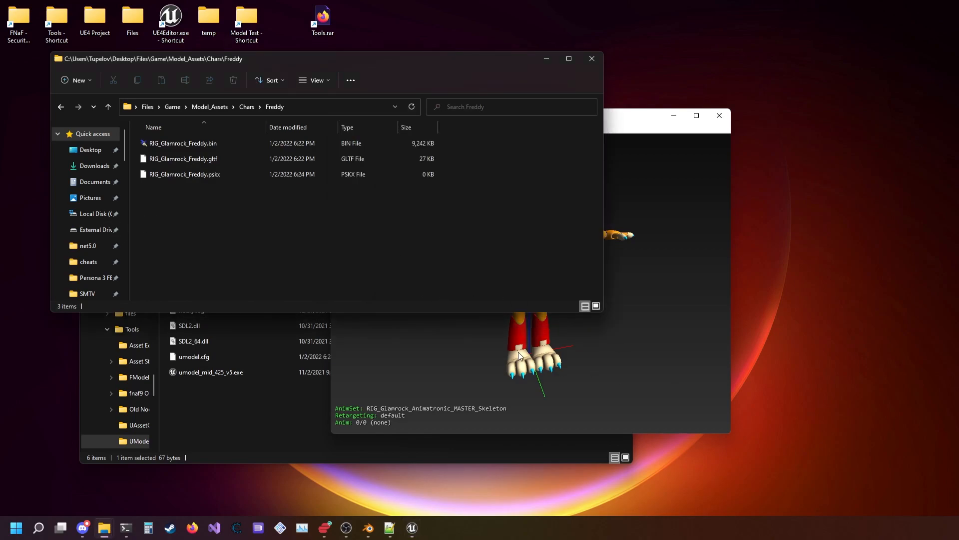
{"action": "left_click_drag", "start_coordinate": [215, 241], "coordinate": [194, 242]}
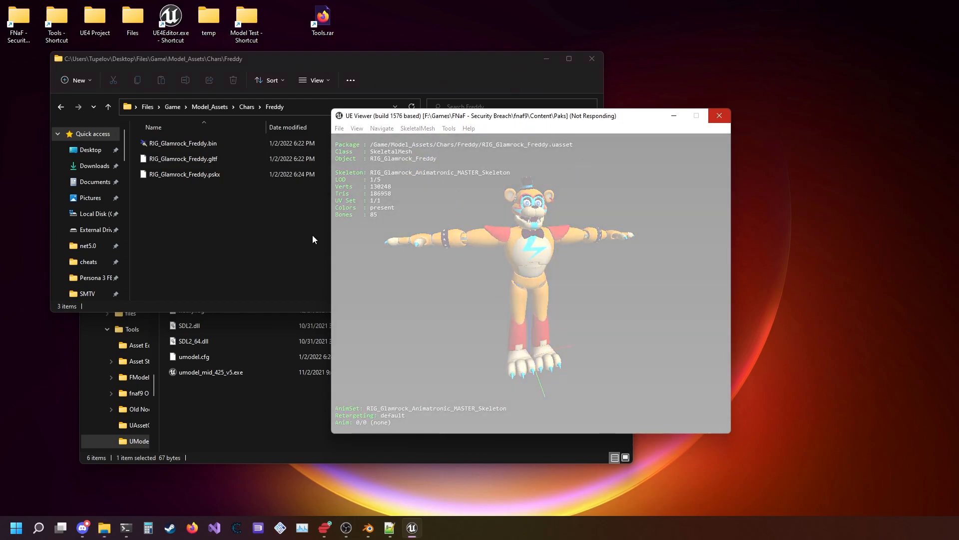
{"action": "left_click", "coordinate": [290, 232]}
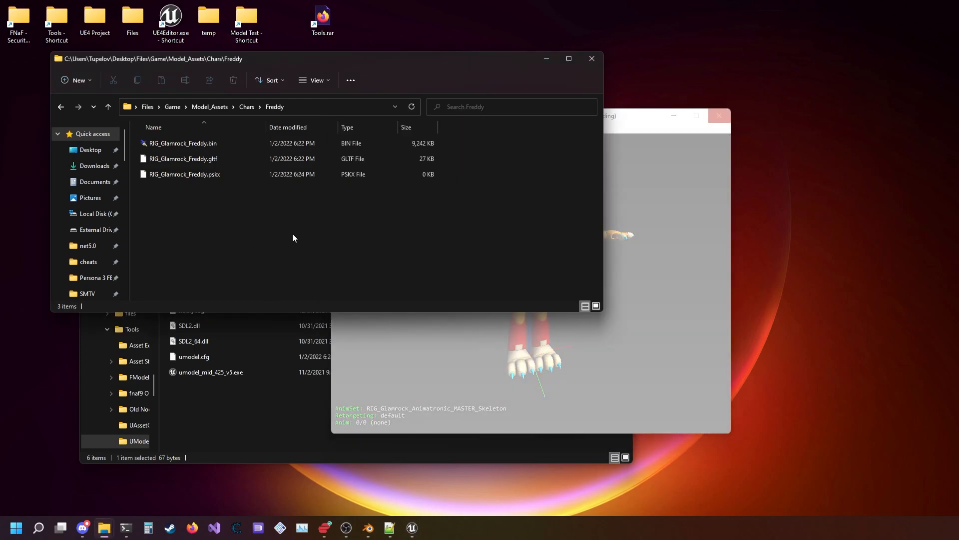
{"action": "left_click_drag", "start_coordinate": [305, 233], "coordinate": [187, 172]}
{"action": "left_click", "coordinate": [231, 206]}
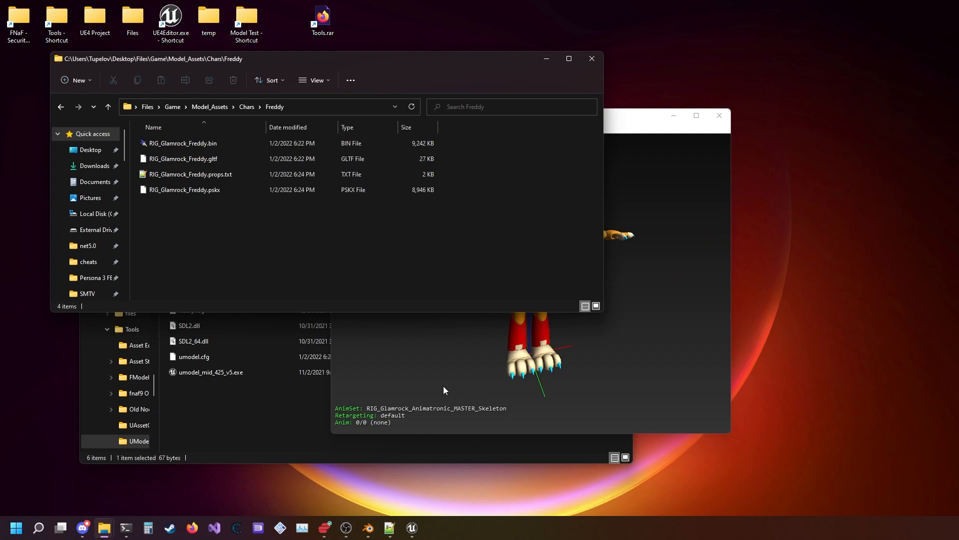
- Export the Freddy skeletal mesh again as ActorX (psk) with Export LODs enabled and bring the exported Freddy folder to the front
{"action": "left_click", "coordinate": [624, 129]}
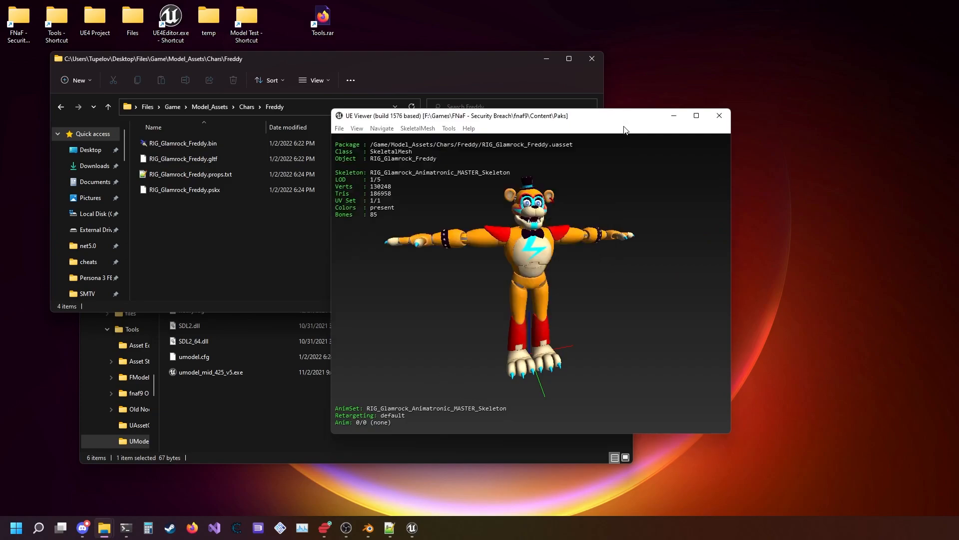
{"action": "left_click", "coordinate": [452, 130]}
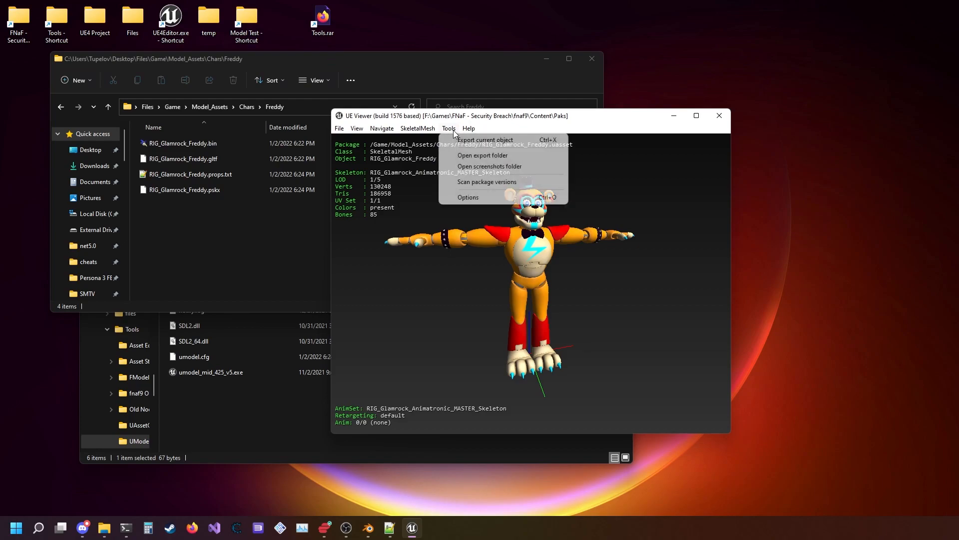
{"action": "left_click", "coordinate": [484, 140]}
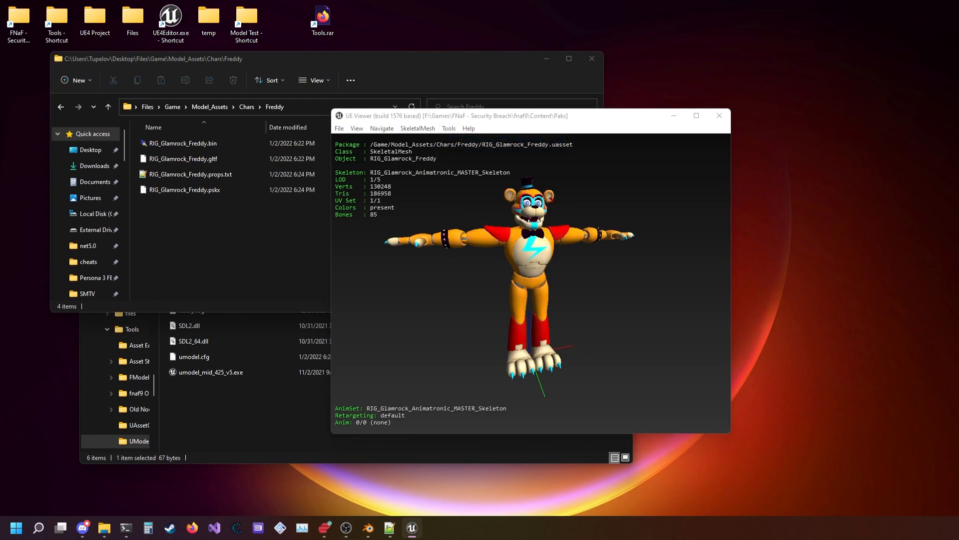
{"action": "left_click_drag", "start_coordinate": [322, 144], "coordinate": [522, 156]}
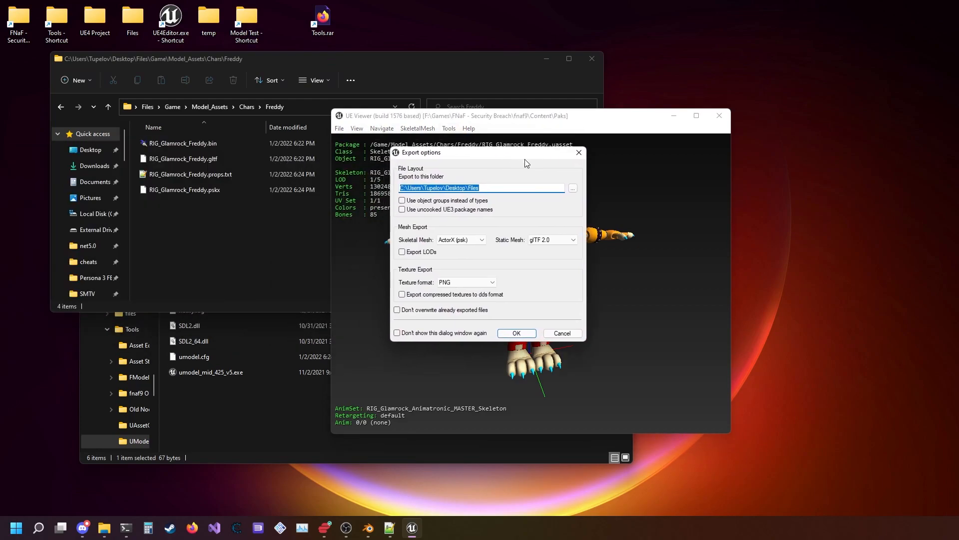
{"action": "left_click", "coordinate": [428, 254]}
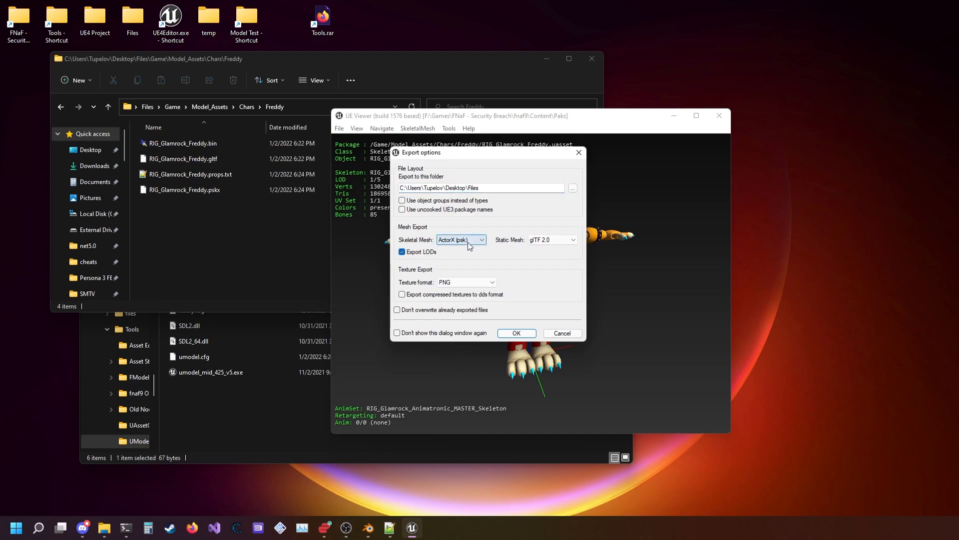
{"action": "left_click", "coordinate": [518, 334]}
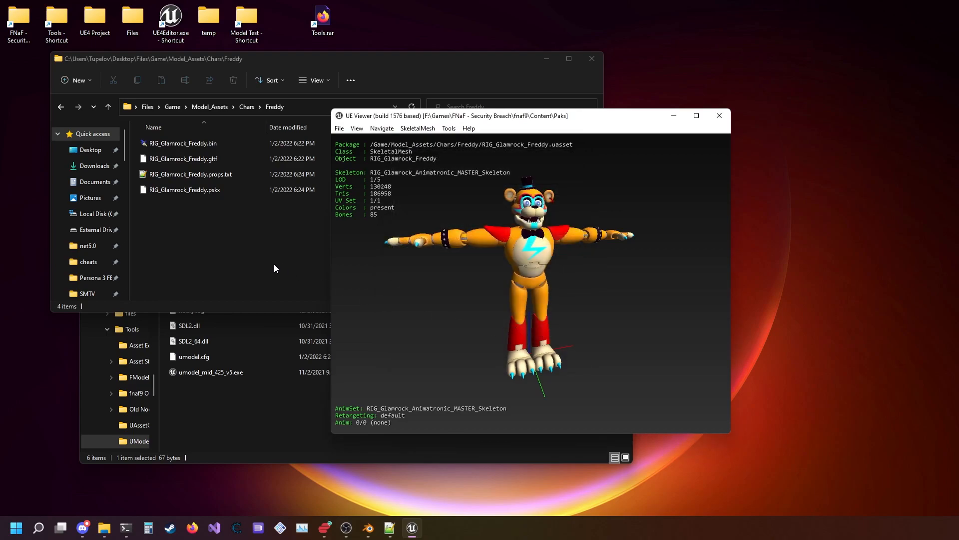
{"action": "left_click", "coordinate": [250, 262]}
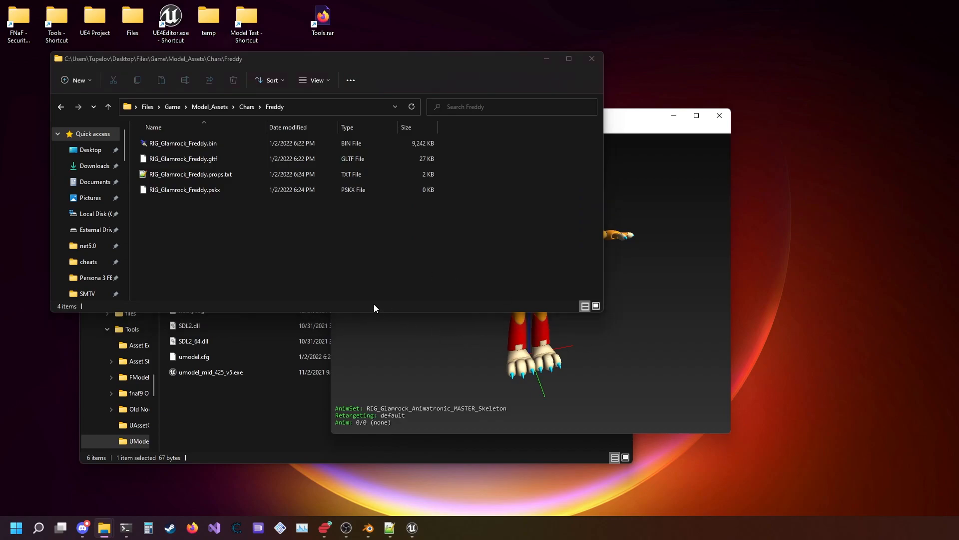
{"action": "left_click_drag", "start_coordinate": [355, 254], "coordinate": [438, 244]}
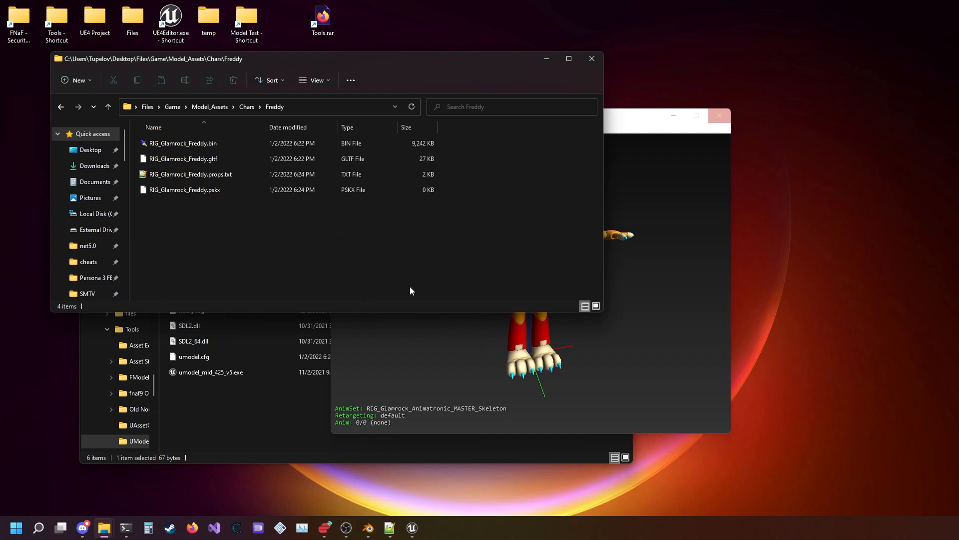
{"action": "left_click", "coordinate": [593, 347]}
{"action": "left_click", "coordinate": [242, 280]}
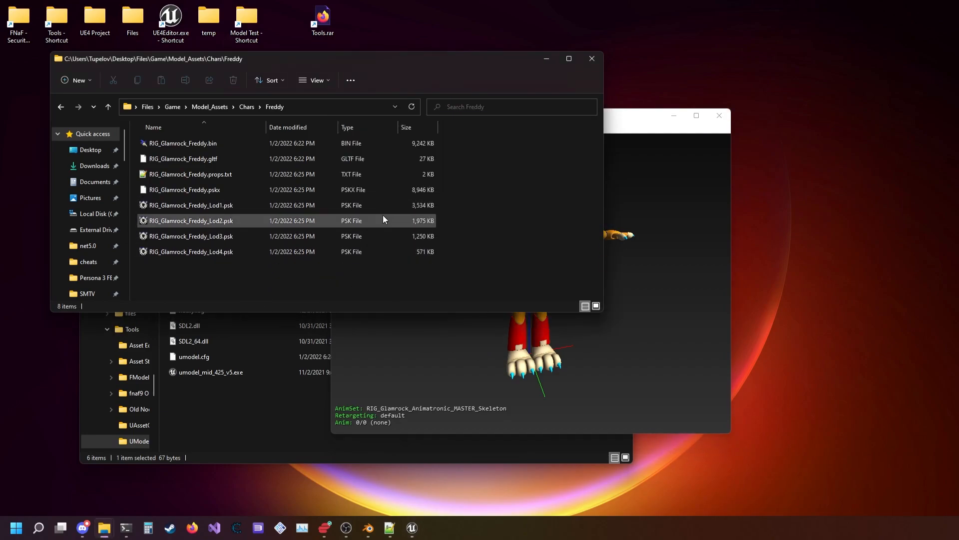
{"action": "left_click", "coordinate": [257, 414]}
{"action": "left_click", "coordinate": [384, 176]}
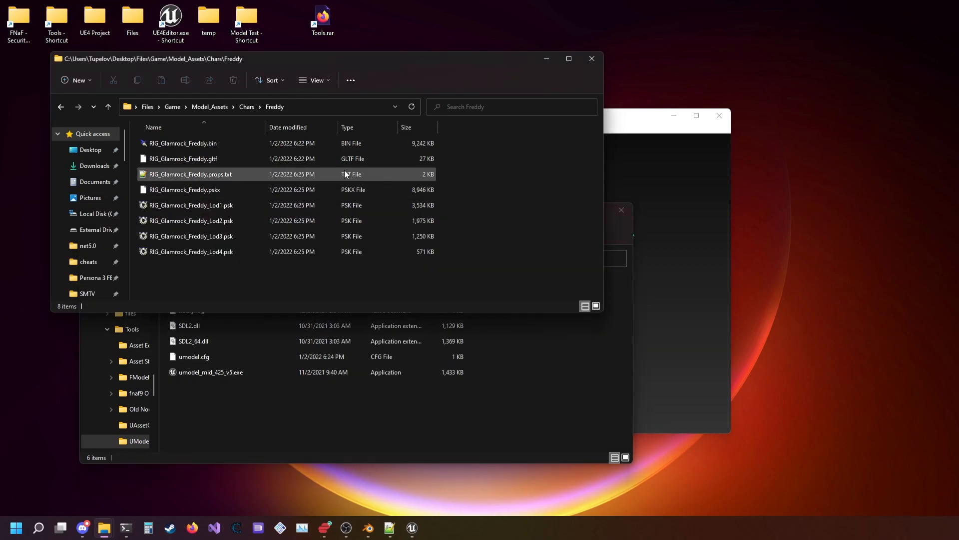
- Launch Noesis from the Old Noesis folder inside the Tools directory and close its Debug Log
{"action": "left_click", "coordinate": [415, 426]}
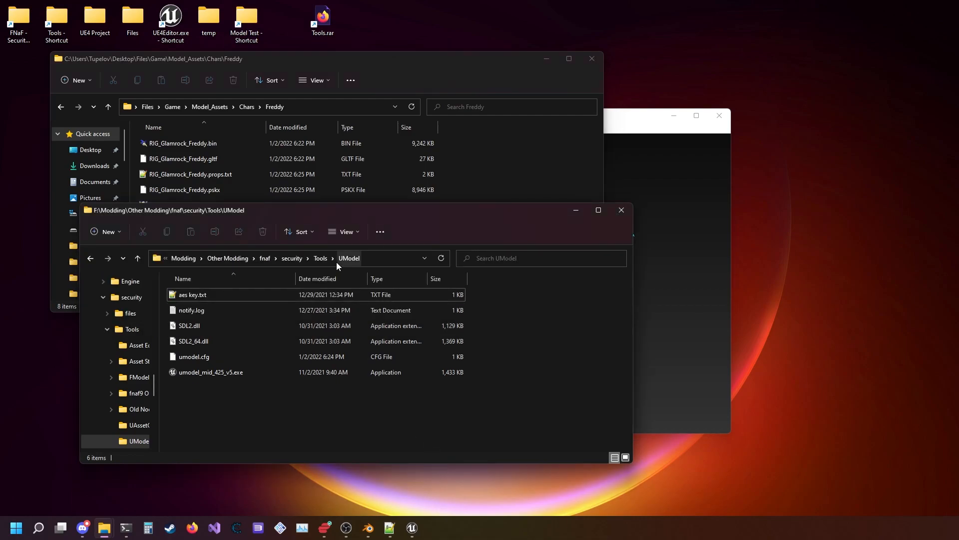
{"action": "left_click", "coordinate": [322, 258]}
{"action": "left_click", "coordinate": [210, 358]}
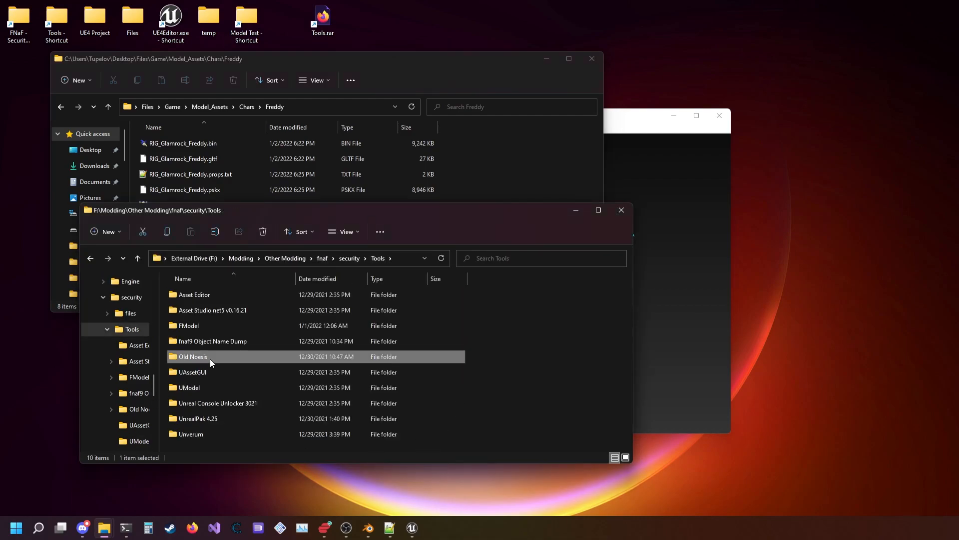
{"action": "left_click", "coordinate": [210, 359]}
{"action": "left_click", "coordinate": [216, 357]}
{"action": "double_click", "coordinate": [227, 358]}
{"action": "double_click", "coordinate": [209, 375]}
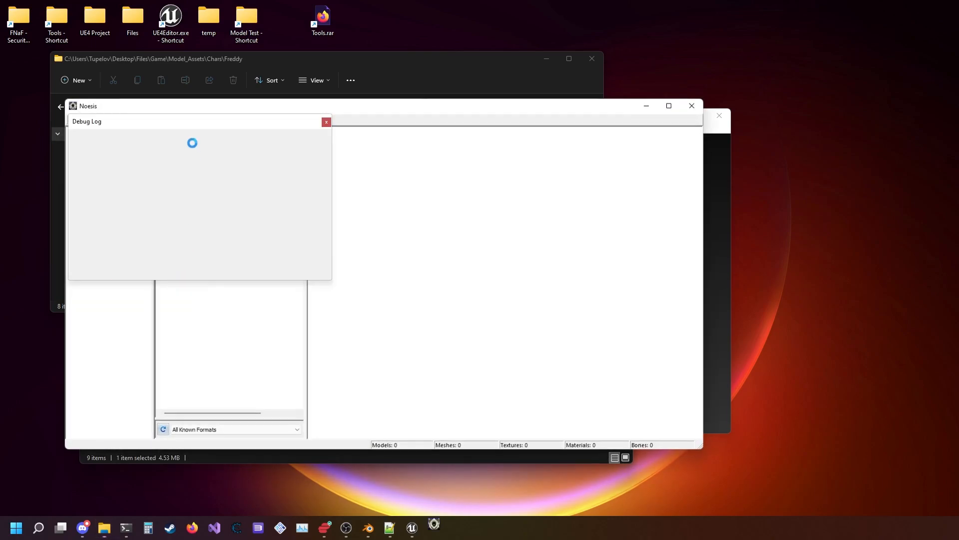
{"action": "left_click", "coordinate": [326, 122]}
- Load RIG_Glamrock_Freddy_Lod4.psk from the exported Freddy folder into Noesis and inspect the previewed model
{"action": "left_click_drag", "start_coordinate": [348, 108], "coordinate": [262, 134]}
{"action": "left_click_drag", "start_coordinate": [409, 60], "coordinate": [636, 98]}
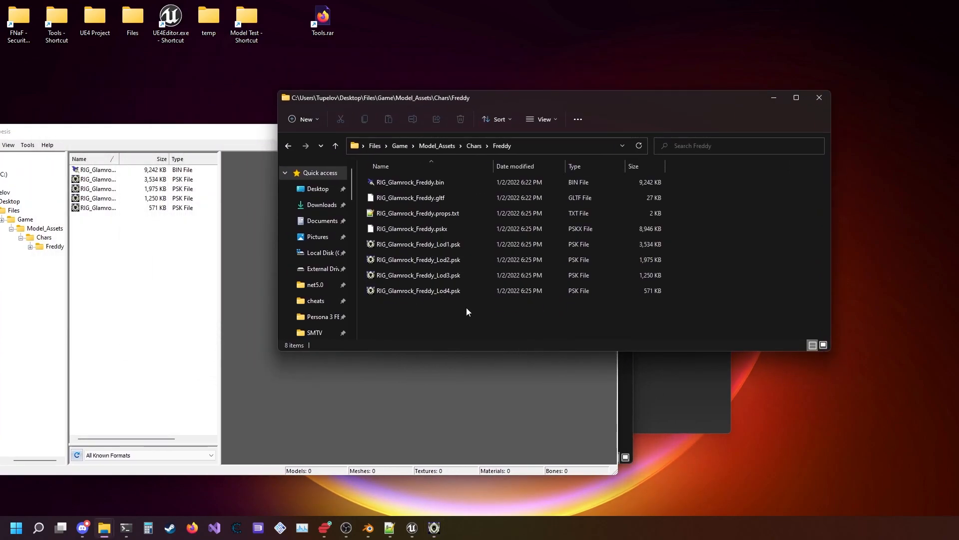
{"action": "left_click", "coordinate": [446, 291]}
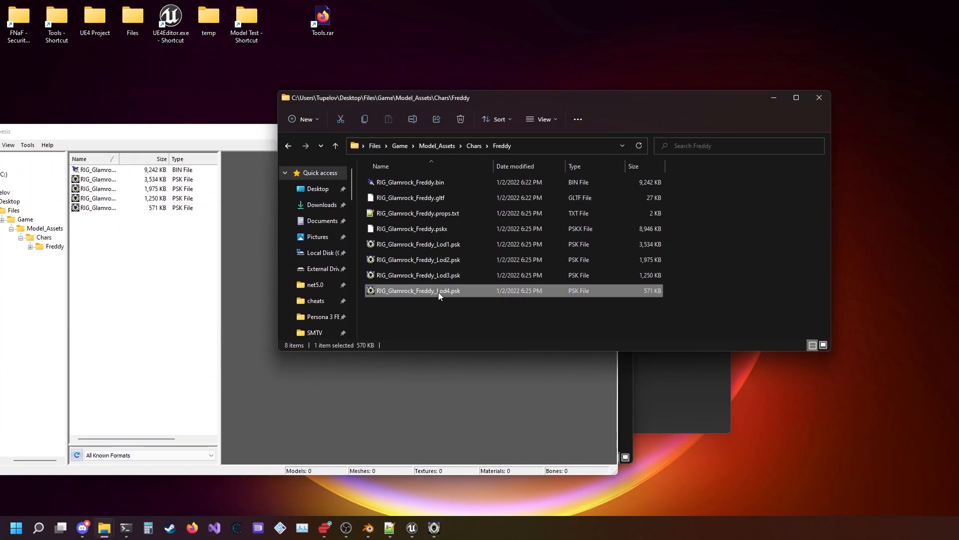
{"action": "left_click_drag", "start_coordinate": [442, 296], "coordinate": [229, 292]}
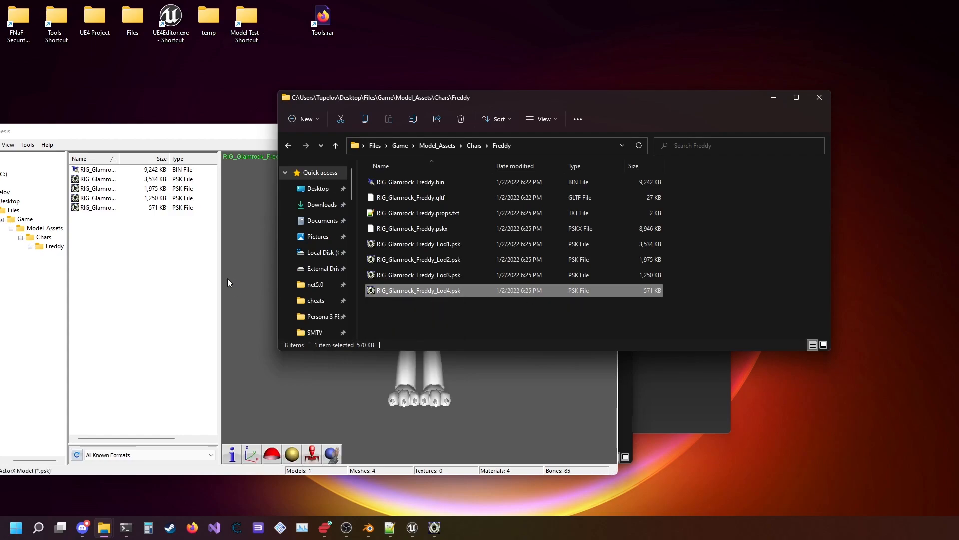
{"action": "left_click", "coordinate": [229, 285]}
{"action": "scroll", "coordinate": [506, 321], "scroll_direction": "up", "scroll_amount": 5}
{"action": "middle_click_drag", "start_coordinate": [420, 308], "coordinate": [420, 392]}
{"action": "left_click_drag", "start_coordinate": [420, 307], "coordinate": [406, 309]}
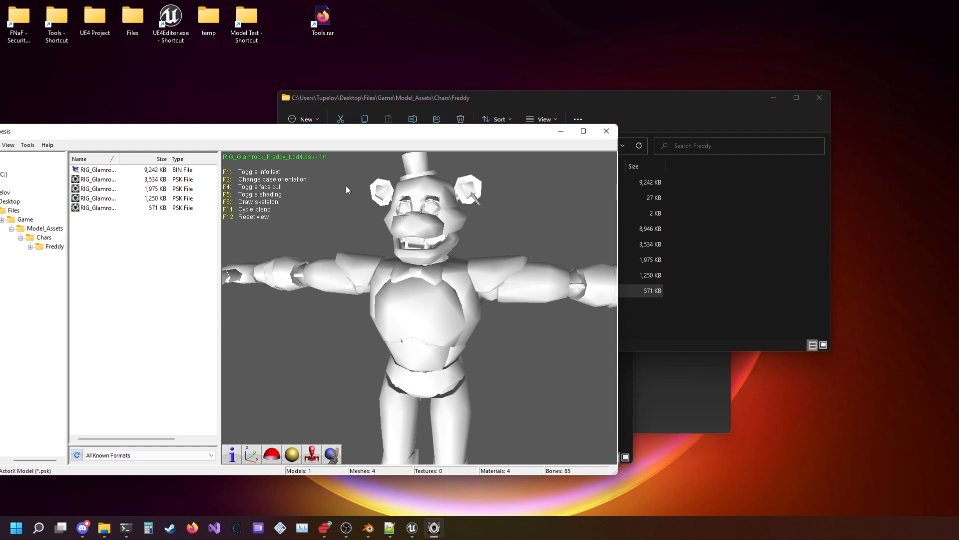
- Export the Lod4 model as .fbx - Autodesk FBX with advanced options "-fbxnewexport -rotate 90 00 00" and select the exported file in the Freddy folder
{"action": "left_click_drag", "start_coordinate": [340, 131], "coordinate": [418, 105]}
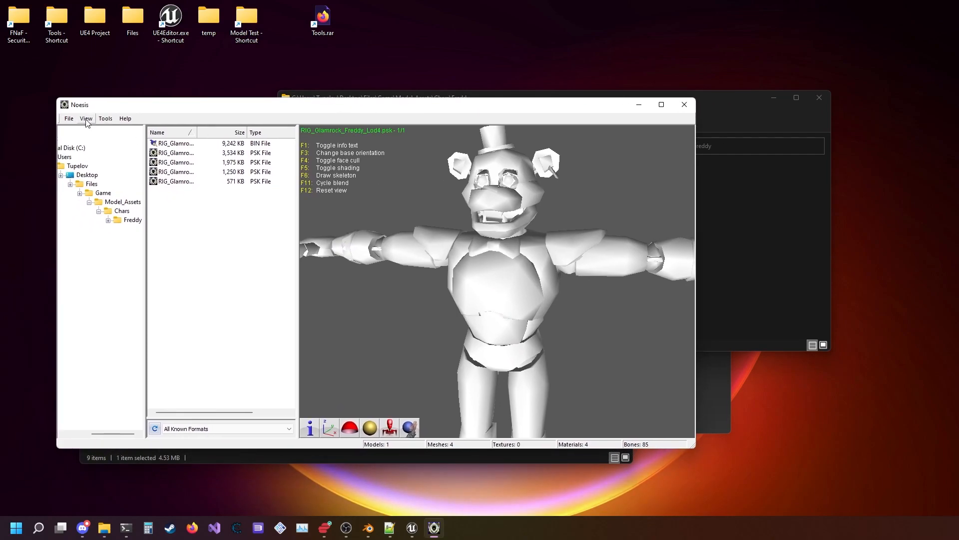
{"action": "left_click", "coordinate": [103, 119]}
{"action": "mouse_move", "coordinate": [68, 119]}
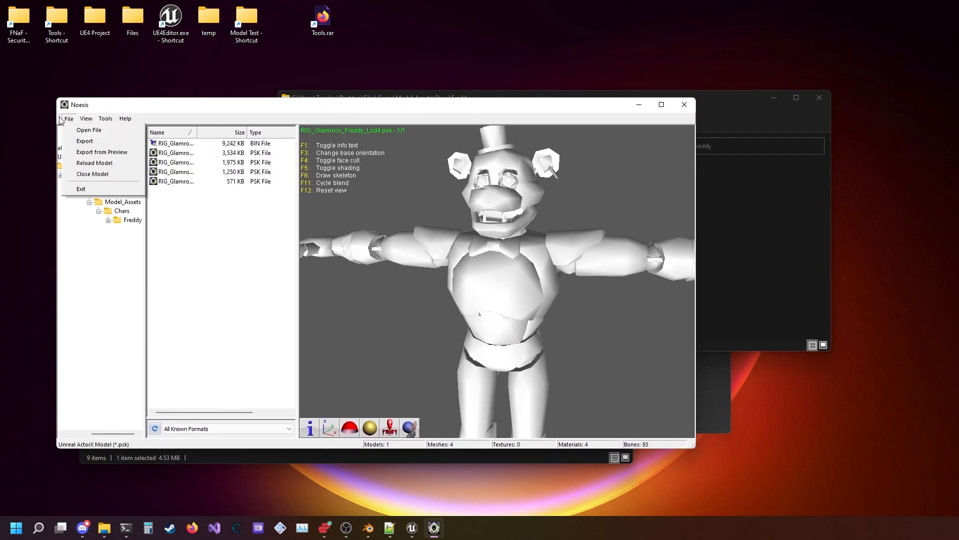
{"action": "left_click", "coordinate": [100, 141]}
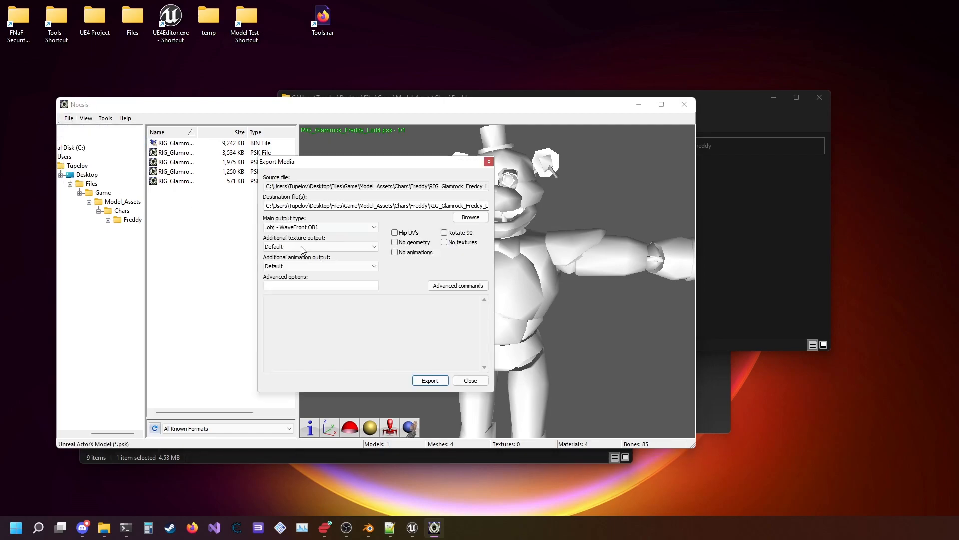
{"action": "left_click", "coordinate": [317, 227]}
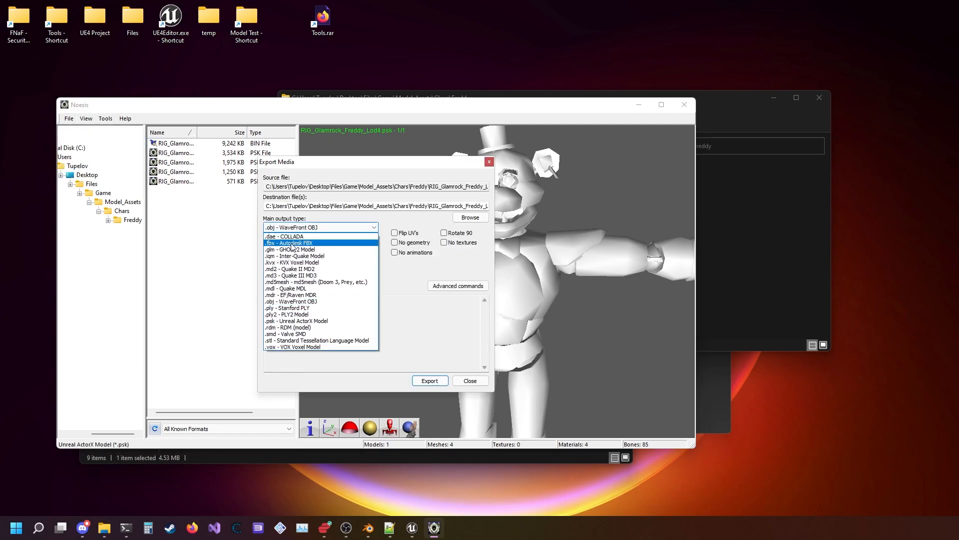
{"action": "left_click", "coordinate": [298, 243]}
{"action": "left_click", "coordinate": [296, 285]}
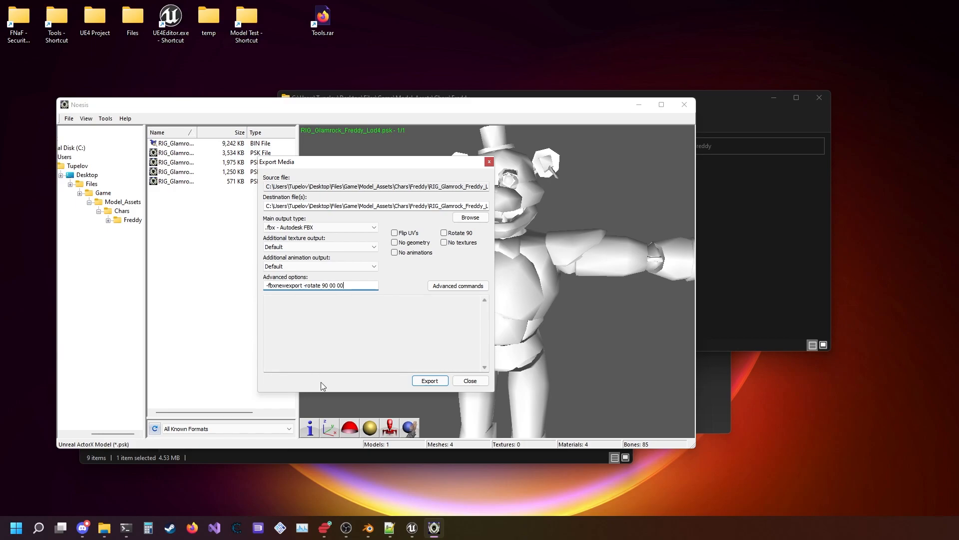
{"action": "left_click", "coordinate": [422, 380]}
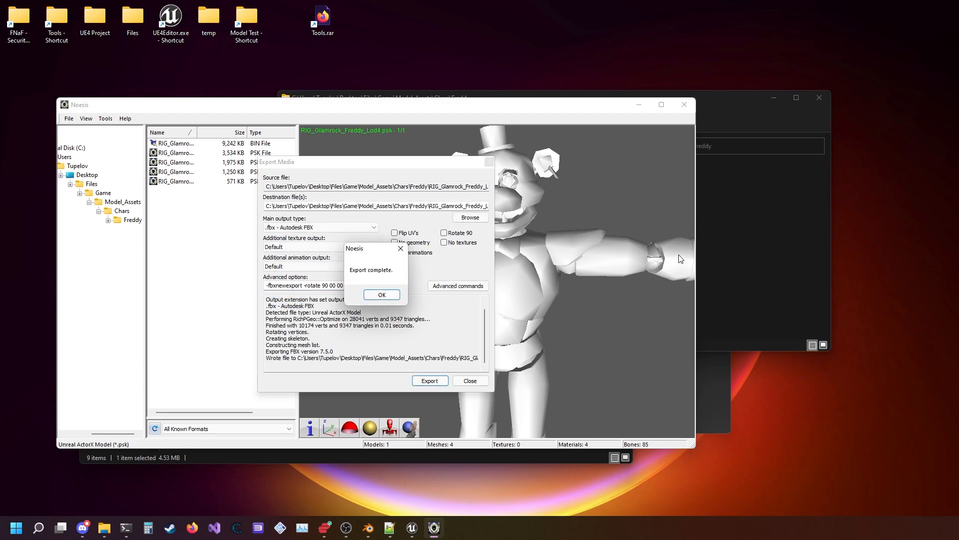
{"action": "left_click", "coordinate": [703, 238]}
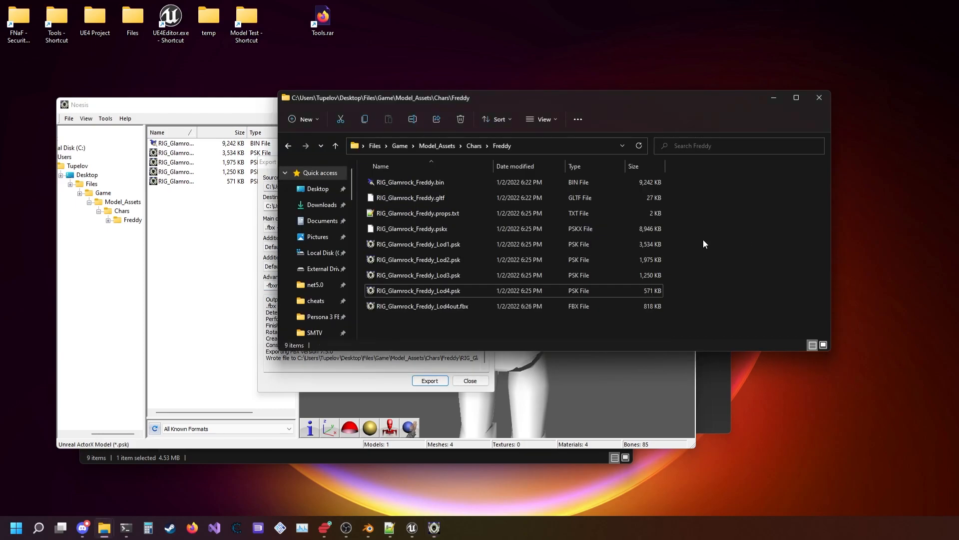
{"action": "left_click", "coordinate": [464, 306]}
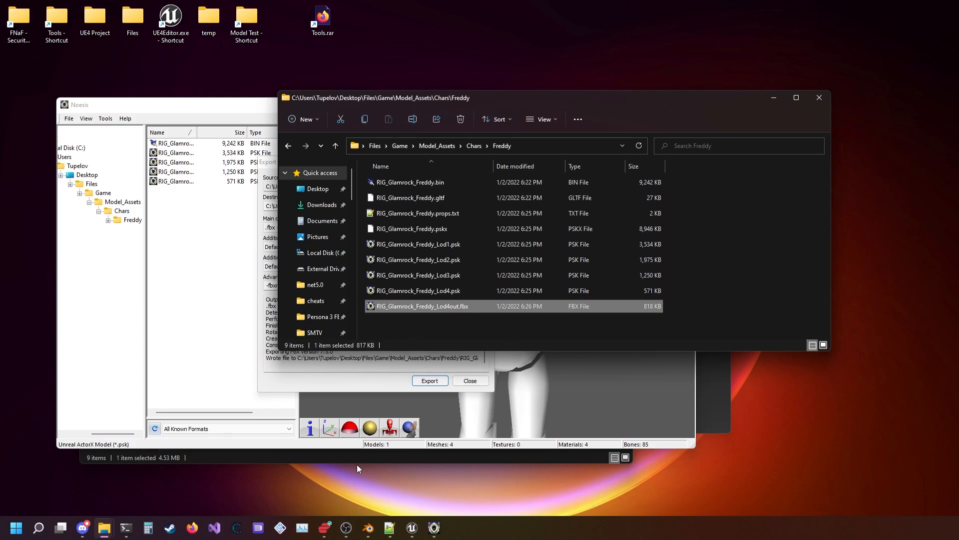
- Switch to Blender, maximize it, and import RIG_Glamrock_Freddy_Lod4out.fbx from the recent Freddy folder with the default FBX settings
{"action": "left_click", "coordinate": [368, 527]}
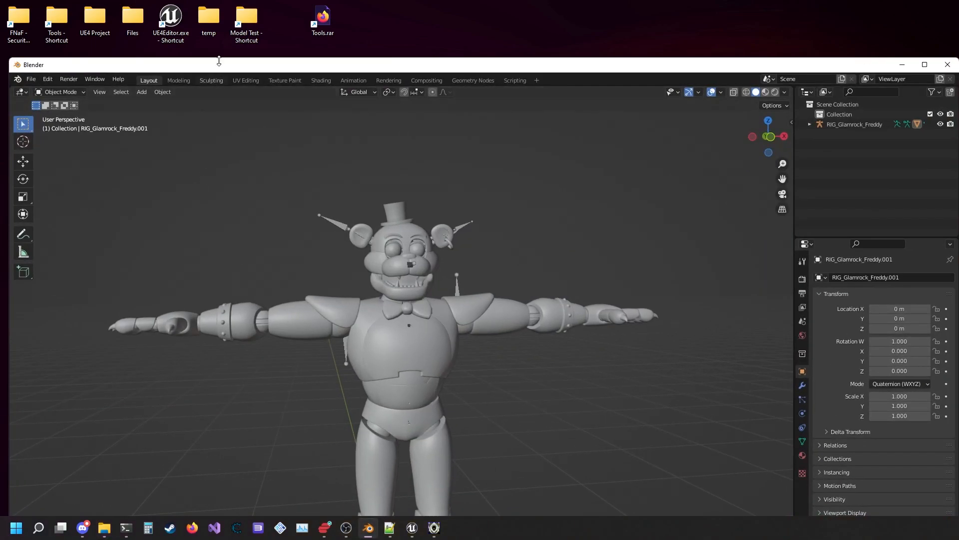
{"action": "key", "text": "super+Up"}
{"action": "left_click", "coordinate": [23, 19]}
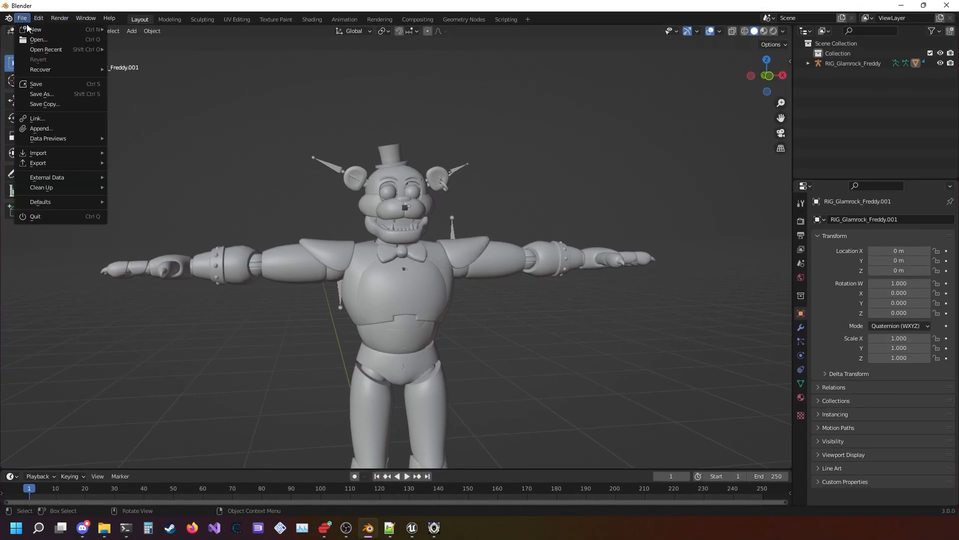
{"action": "mouse_move", "coordinate": [53, 153]}
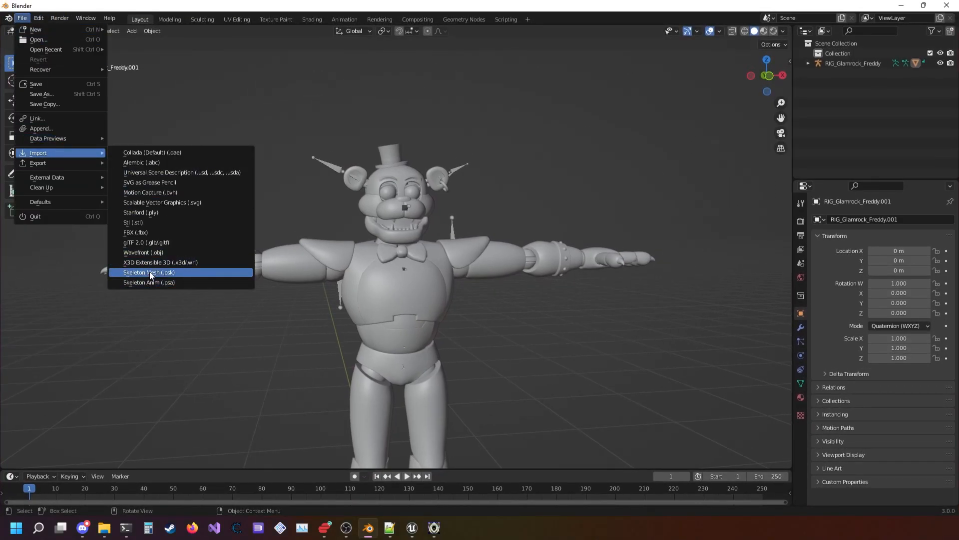
{"action": "left_click", "coordinate": [148, 232]}
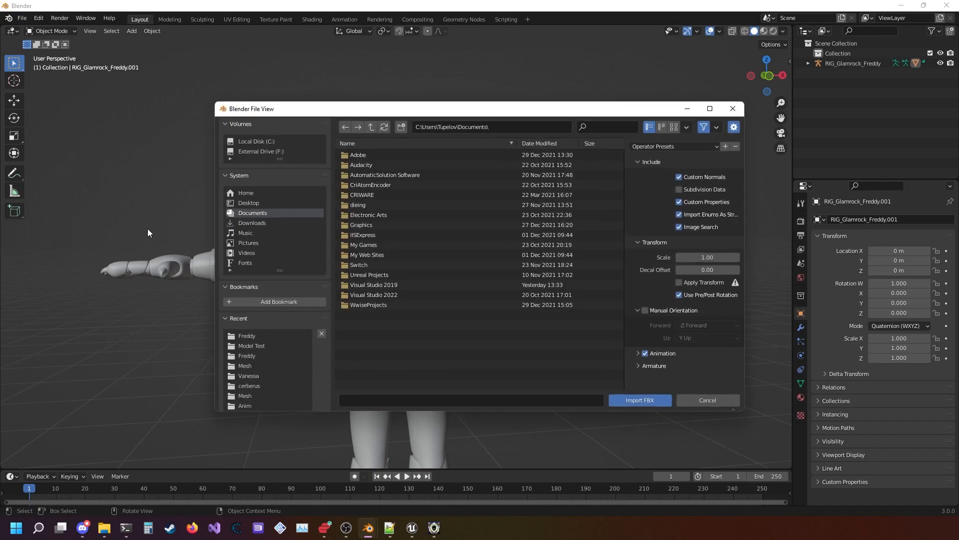
{"action": "left_click", "coordinate": [250, 332]}
{"action": "double_click", "coordinate": [383, 154]}
- Move the imported Armature along the X axis to about -1.18 m, beside the detailed Freddy model
{"action": "key", "text": "g"}
{"action": "key", "text": "x"}
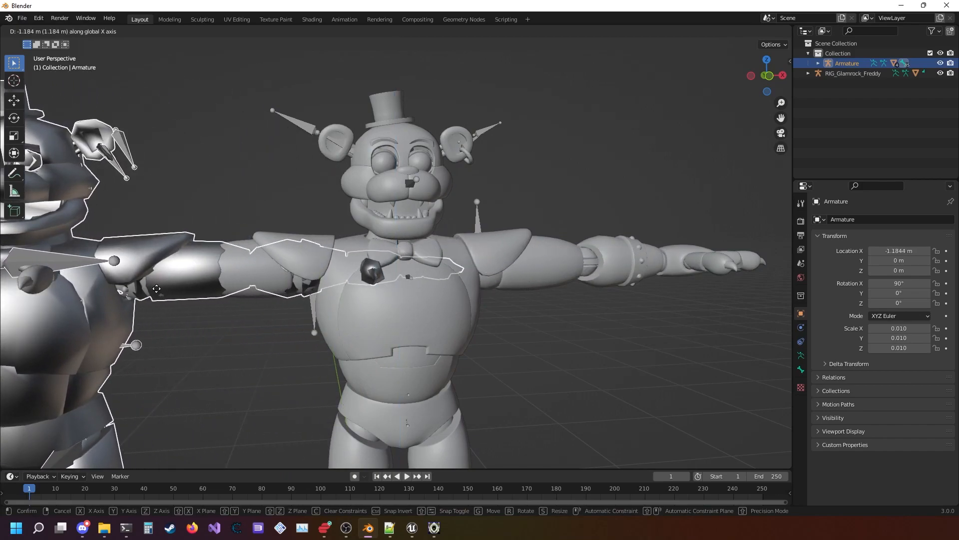
{"action": "left_click", "coordinate": [157, 289]}
{"action": "scroll", "coordinate": [178, 265], "scroll_direction": "down", "scroll_amount": 4}
{"action": "scroll", "coordinate": [191, 246], "scroll_direction": "up", "scroll_amount": 5}
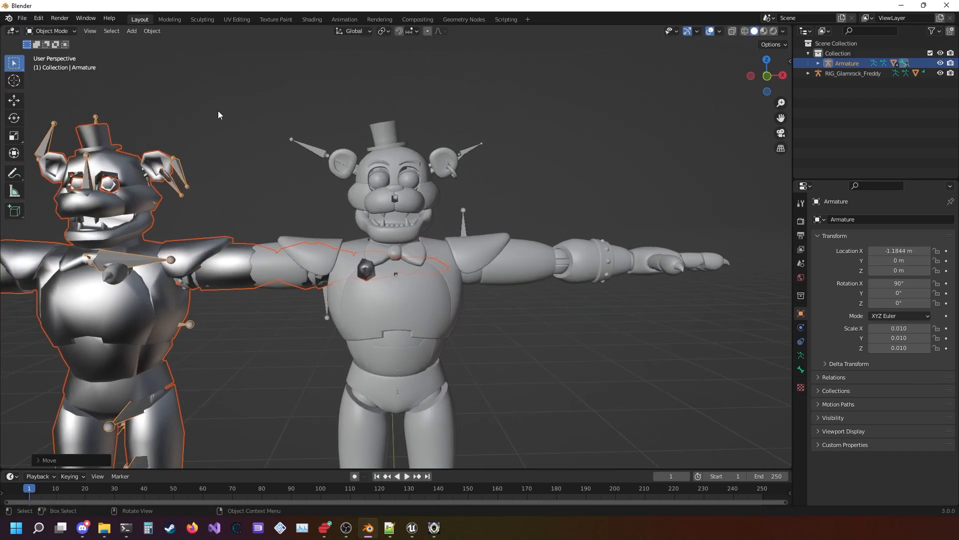
- Try deleting the imported low-poly model's mesh2 object and undo the deletion
{"action": "left_click", "coordinate": [218, 115]}
{"action": "middle_click_drag", "start_coordinate": [241, 379], "coordinate": [395, 279], "text": "shift"}
{"action": "left_click", "coordinate": [277, 232]}
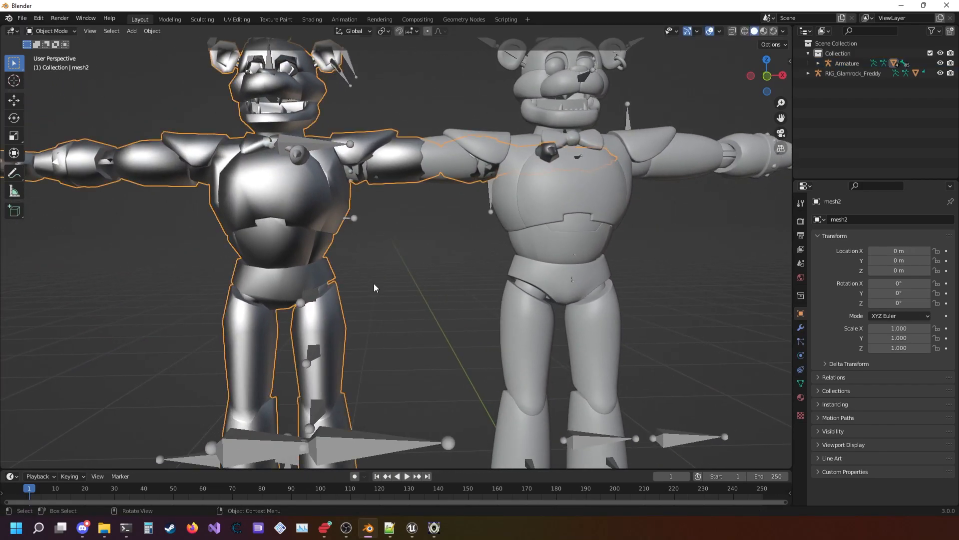
{"action": "key", "text": "Delete"}
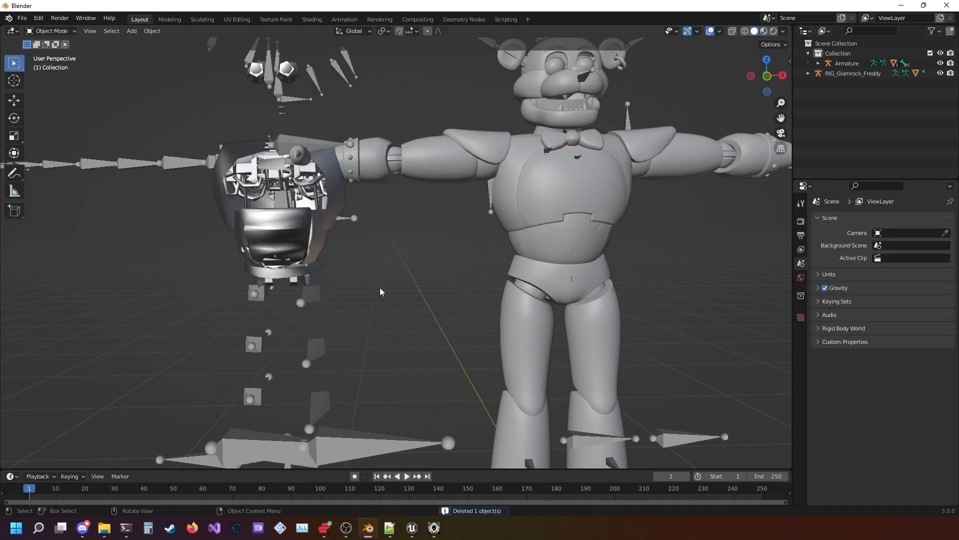
{"action": "scroll", "coordinate": [355, 284], "scroll_direction": "up", "scroll_amount": 2}
{"action": "key", "text": "ctrl+z"}
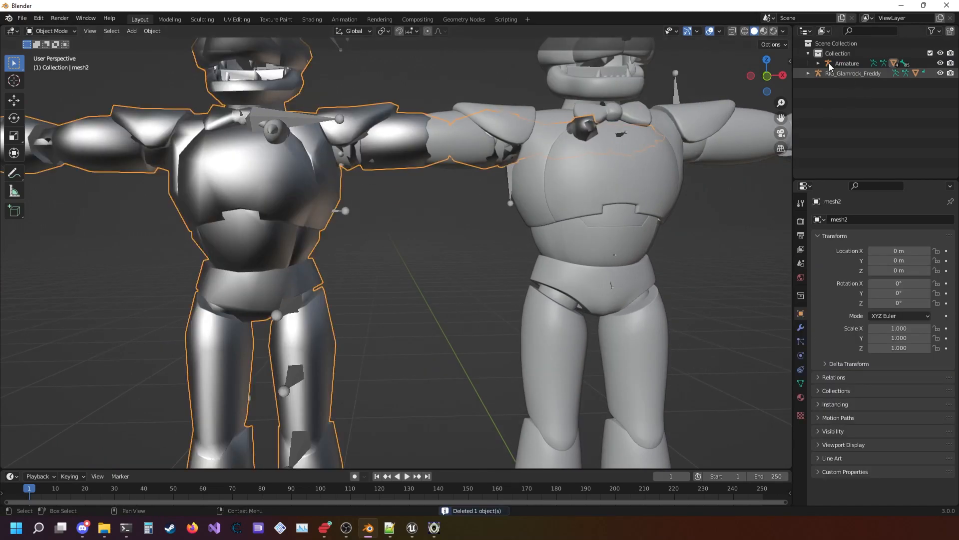
- Delete all four low-poly meshes under the imported Armature, keeping only its skeleton
{"action": "left_click", "coordinate": [808, 73]}
{"action": "left_click", "coordinate": [828, 64]}
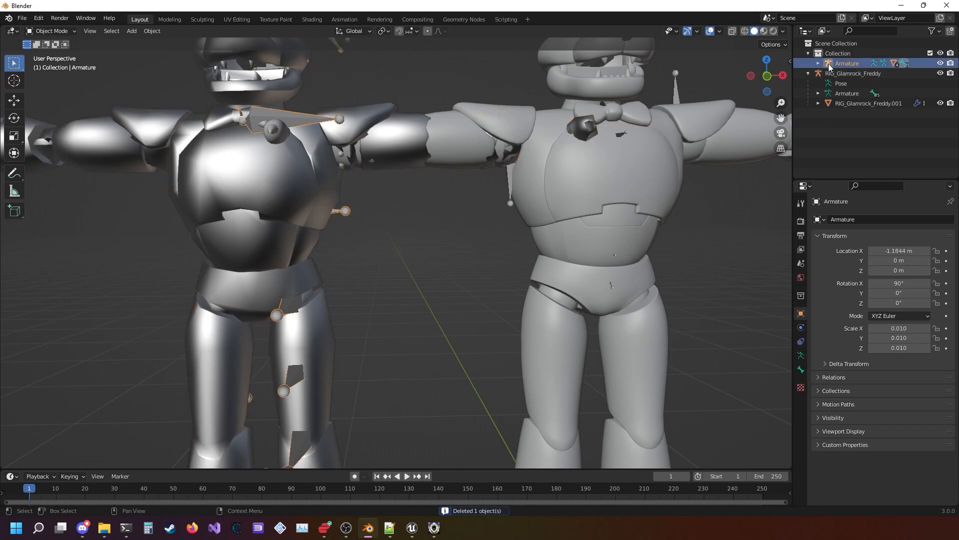
{"action": "left_click", "coordinate": [818, 63]}
{"action": "left_click", "coordinate": [850, 92]}
{"action": "left_click", "coordinate": [856, 125], "text": "shift"}
{"action": "right_click", "coordinate": [850, 107]}
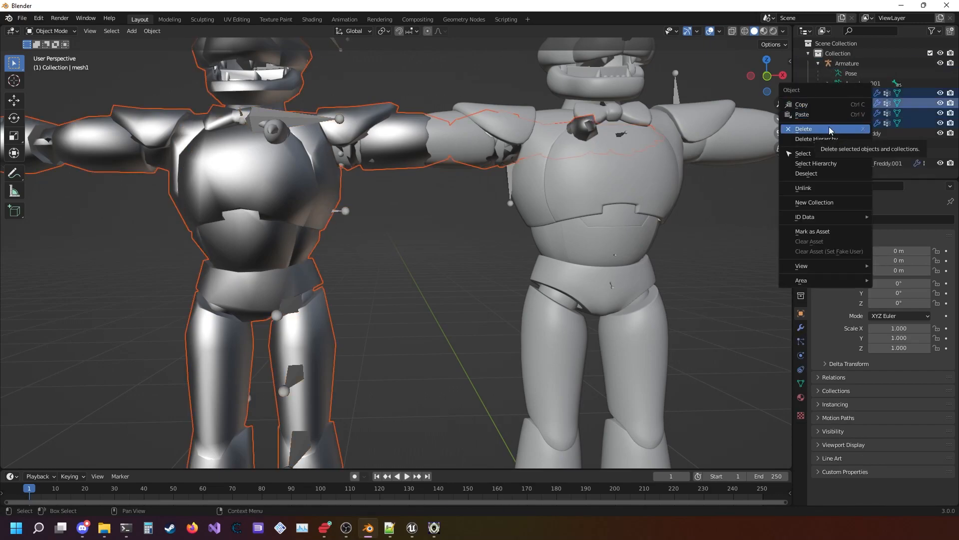
{"action": "right_click", "coordinate": [835, 103]}
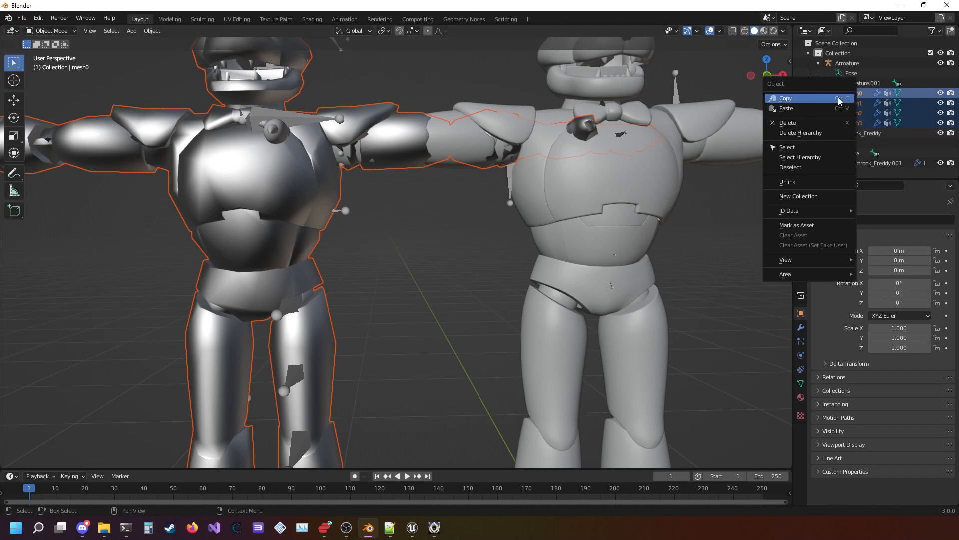
{"action": "left_click", "coordinate": [803, 125]}
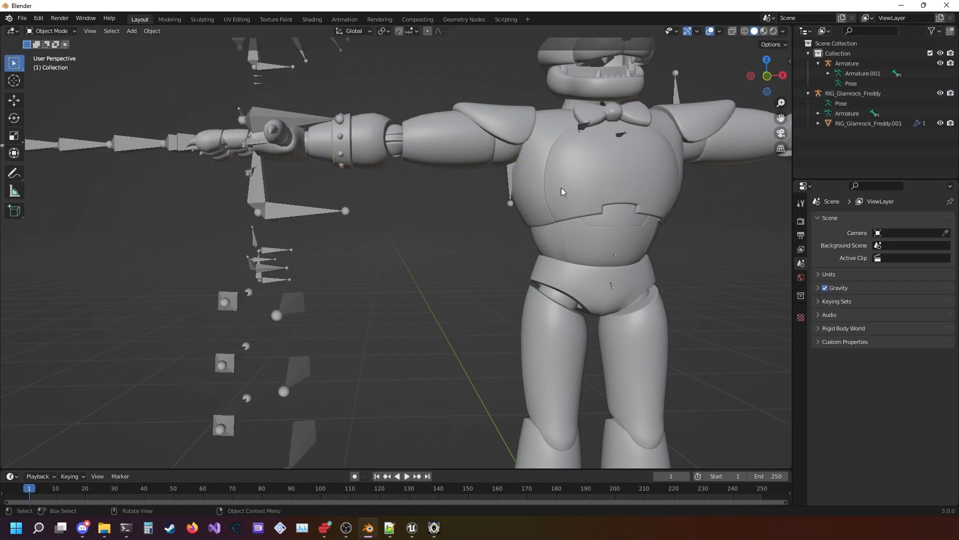
- Move the RIG_Glamrock_Freddy.001 mesh into Collection and parent it to the imported Armature
{"action": "scroll", "coordinate": [368, 235], "scroll_direction": "up", "scroll_amount": 4}
{"action": "scroll", "coordinate": [368, 234], "scroll_direction": "down", "scroll_amount": 6}
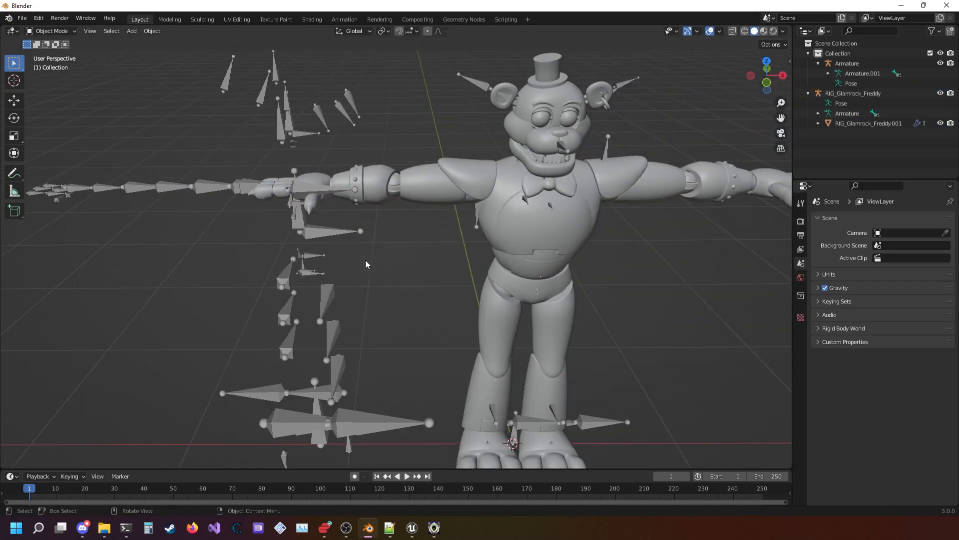
{"action": "left_click", "coordinate": [854, 124]}
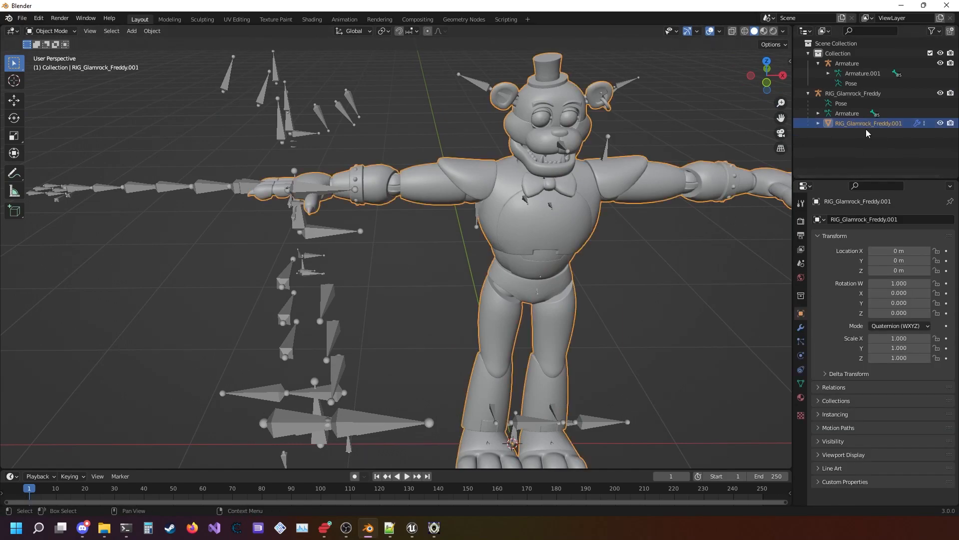
{"action": "left_click_drag", "start_coordinate": [844, 124], "coordinate": [851, 54]}
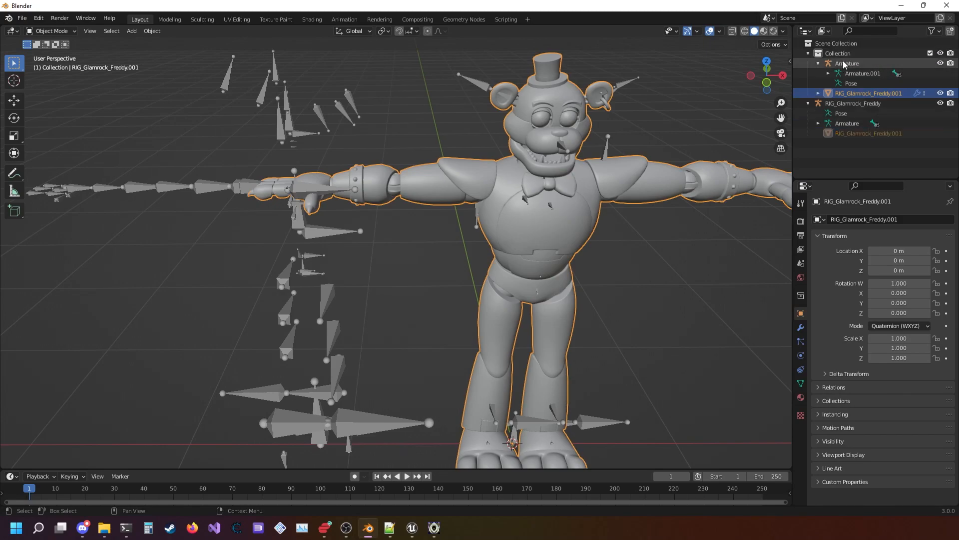
{"action": "left_click_drag", "start_coordinate": [860, 133], "coordinate": [842, 66]}
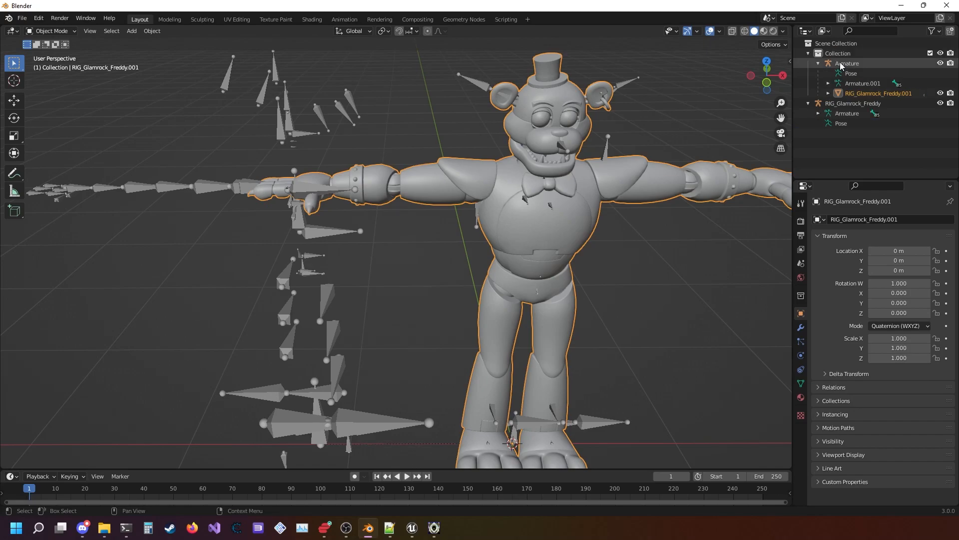
- Set the RIG_Glamrock_Freddy.001 mesh's Armature modifier to target the imported Armature
{"action": "left_click", "coordinate": [862, 95]}
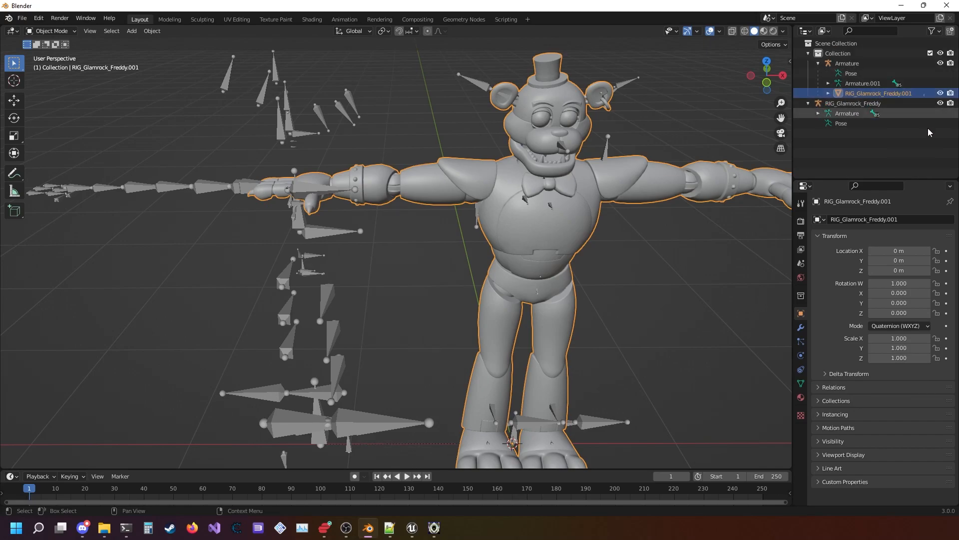
{"action": "left_click", "coordinate": [800, 330]}
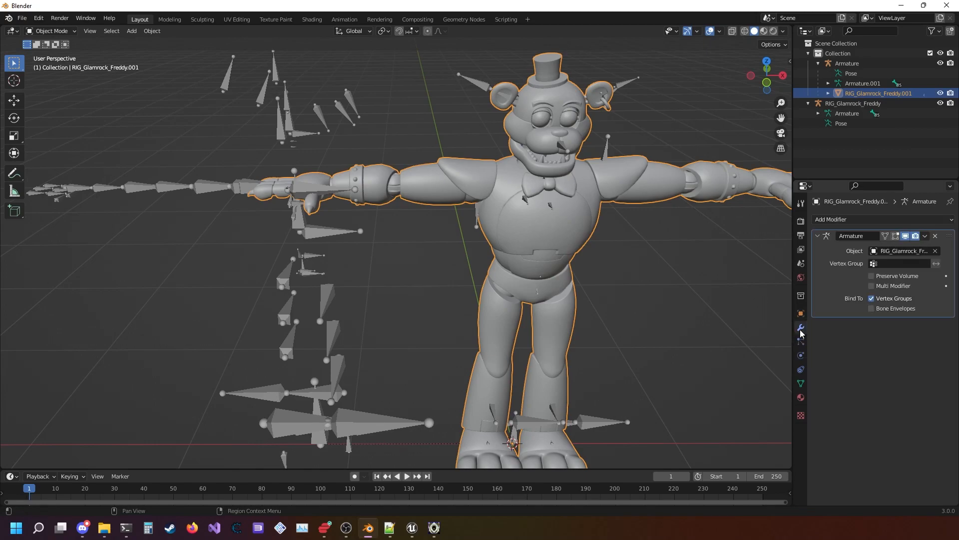
{"action": "left_click", "coordinate": [879, 253]}
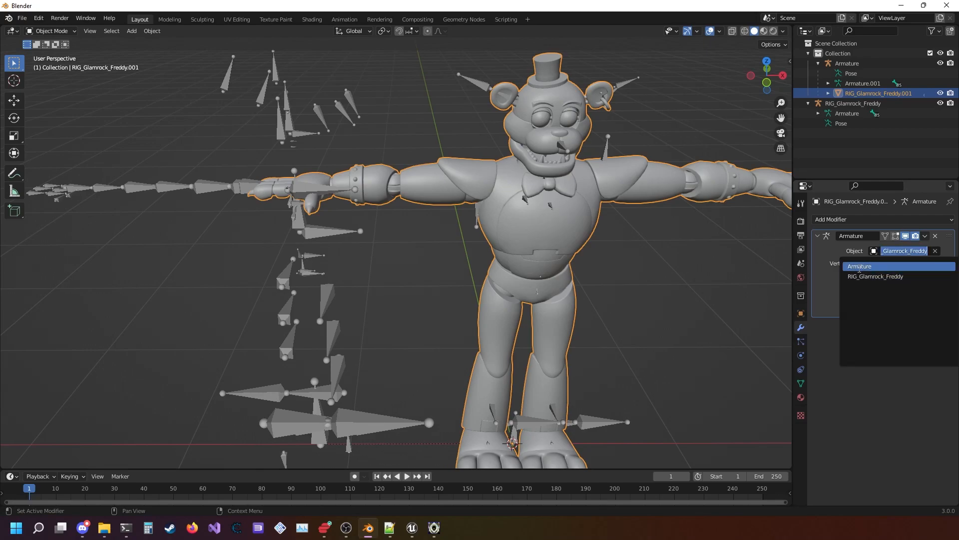
{"action": "left_click", "coordinate": [859, 267]}
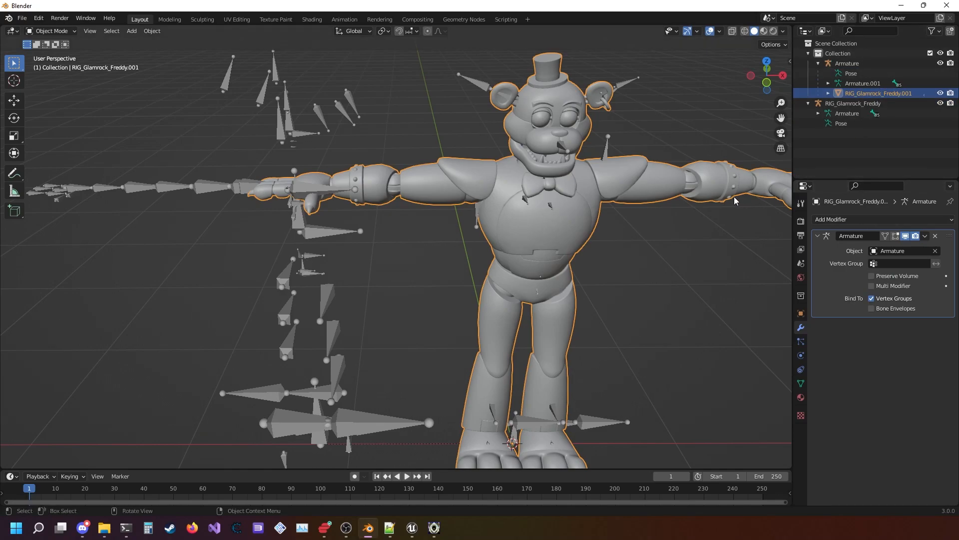
- Delete the old RIG_Glamrock_Freddy armature together with its hierarchy
{"action": "scroll", "coordinate": [738, 202], "scroll_direction": "down", "scroll_amount": 2}
{"action": "left_click", "coordinate": [839, 102]}
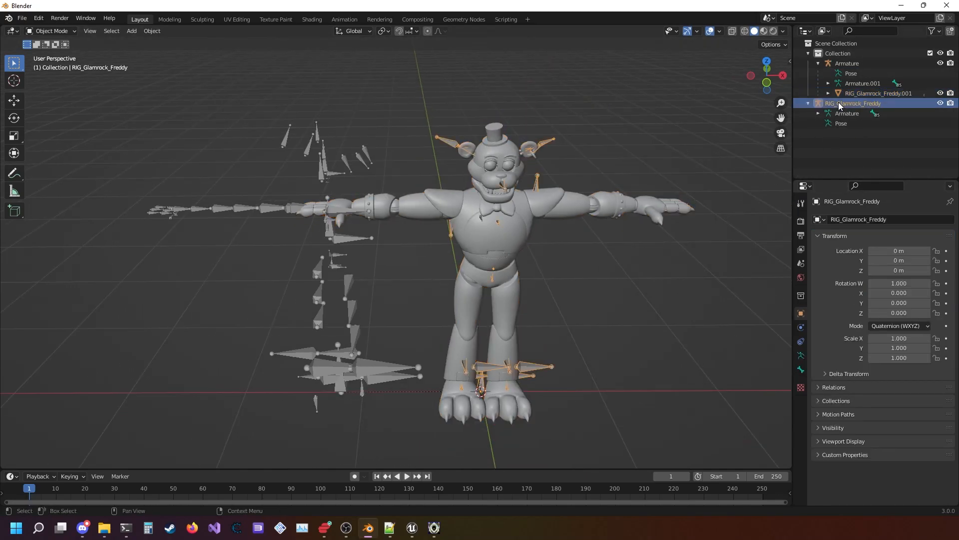
{"action": "right_click", "coordinate": [838, 102]}
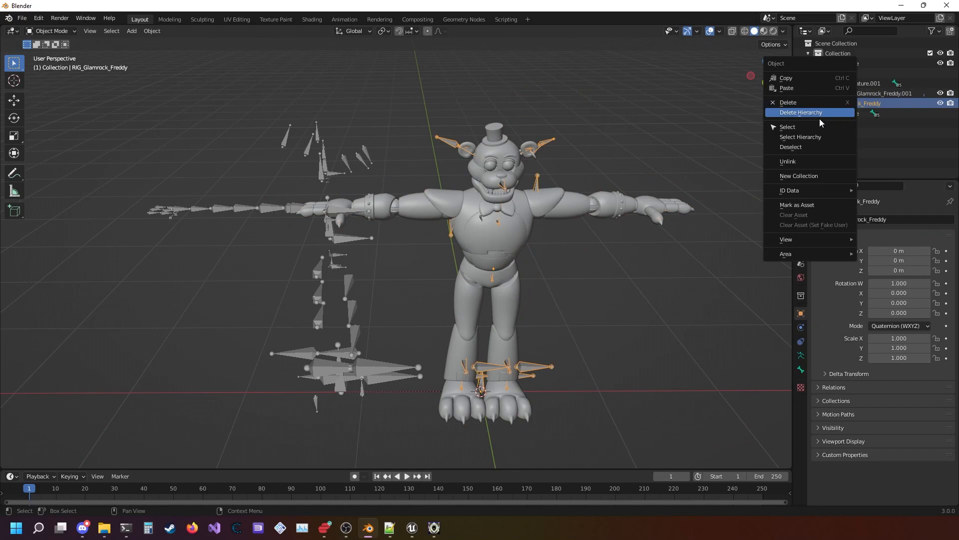
{"action": "left_click", "coordinate": [820, 113]}
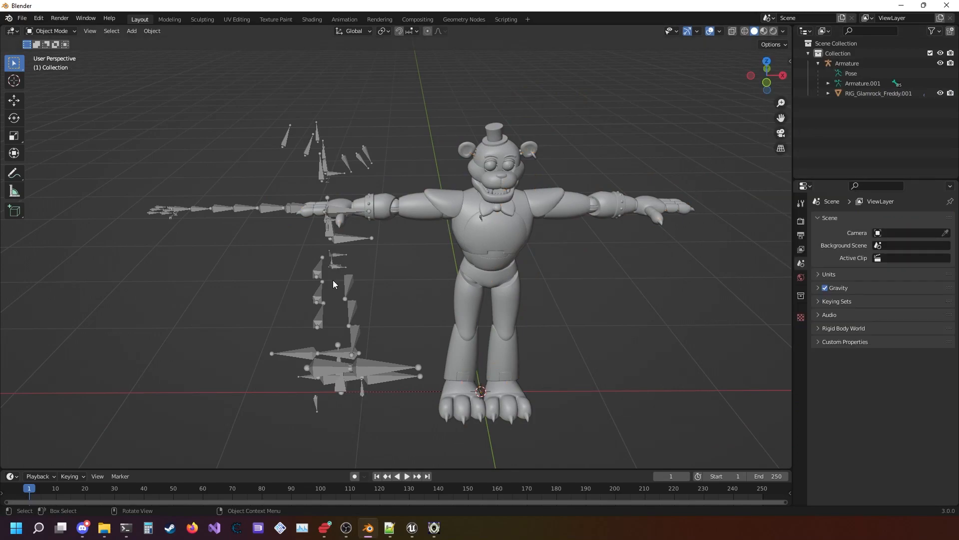
- Try setting the imported Armature's X location to 0 m and undo the change
{"action": "left_click", "coordinate": [319, 274]}
{"action": "left_click", "coordinate": [914, 249]}
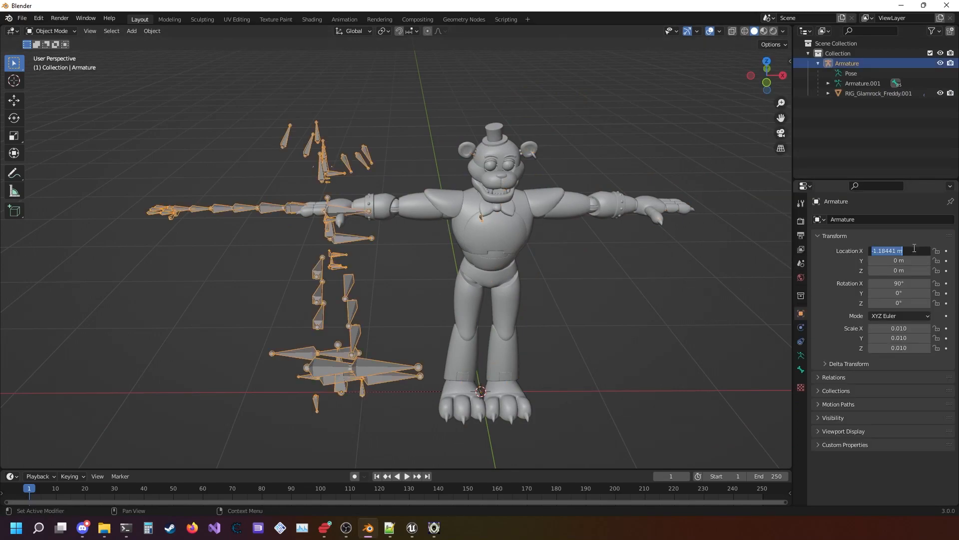
{"action": "type", "text": "0"}
{"action": "key", "text": "Return"}
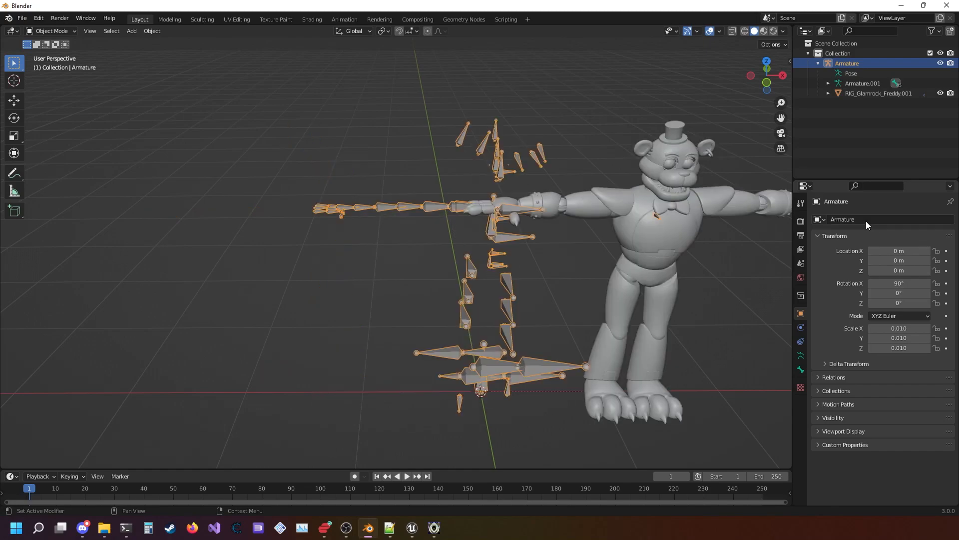
{"action": "key", "text": "ctrl+z"}
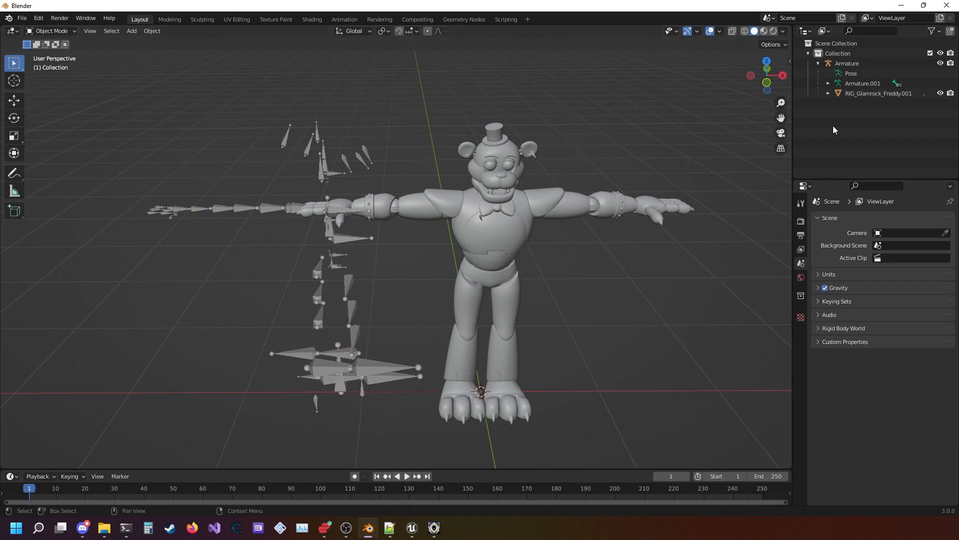
- Clear the target object from the Armature modifier on the RIG_Glamrock_Freddy.001 mesh
{"action": "left_click", "coordinate": [871, 94]}
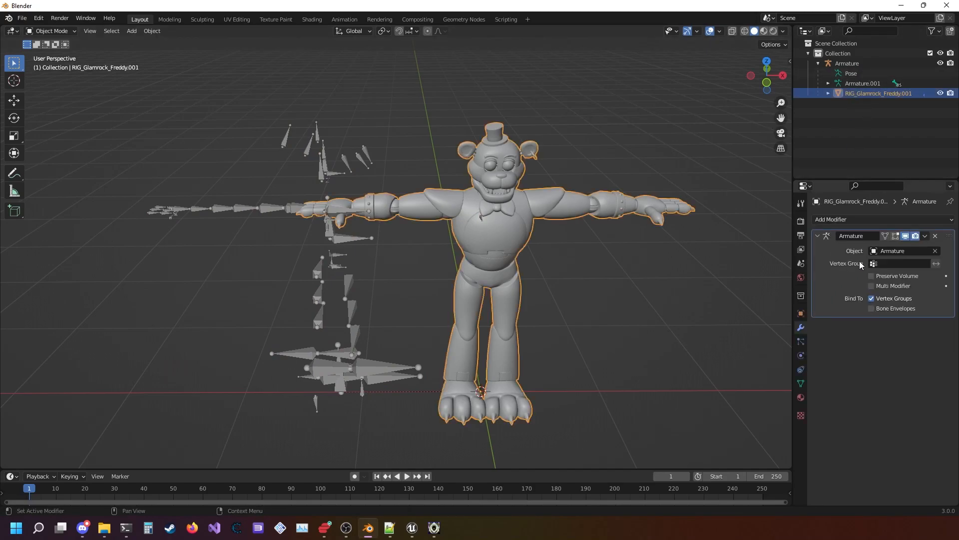
{"action": "left_click", "coordinate": [936, 250]}
{"action": "left_click", "coordinate": [936, 250]}
{"action": "left_click", "coordinate": [872, 251]}
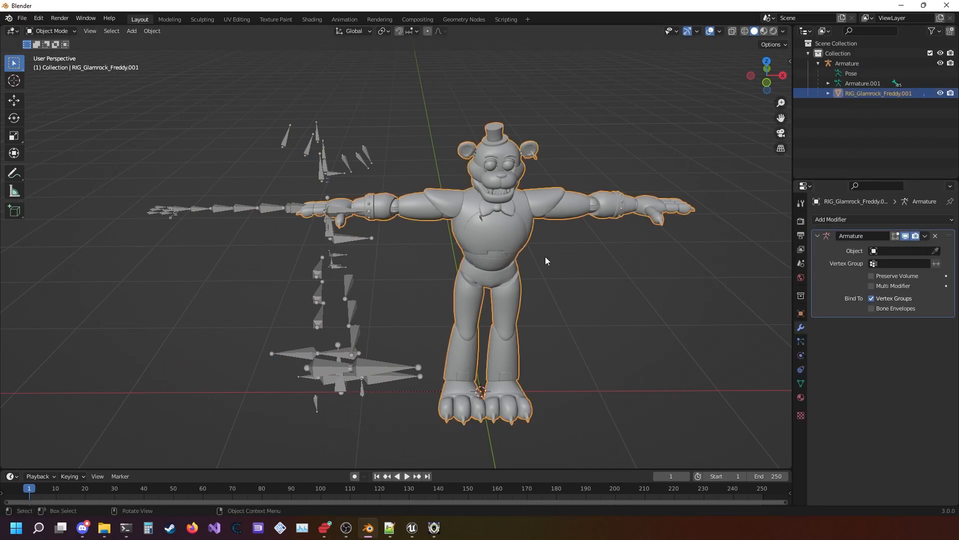
- Try resetting the Armature's X location to 0 m with the mesh's modifier target cleared
{"action": "left_click", "coordinate": [304, 295]}
{"action": "left_click", "coordinate": [317, 298]}
{"action": "left_click", "coordinate": [912, 250]}
{"action": "type", "text": "0"}
{"action": "key", "text": "Return"}
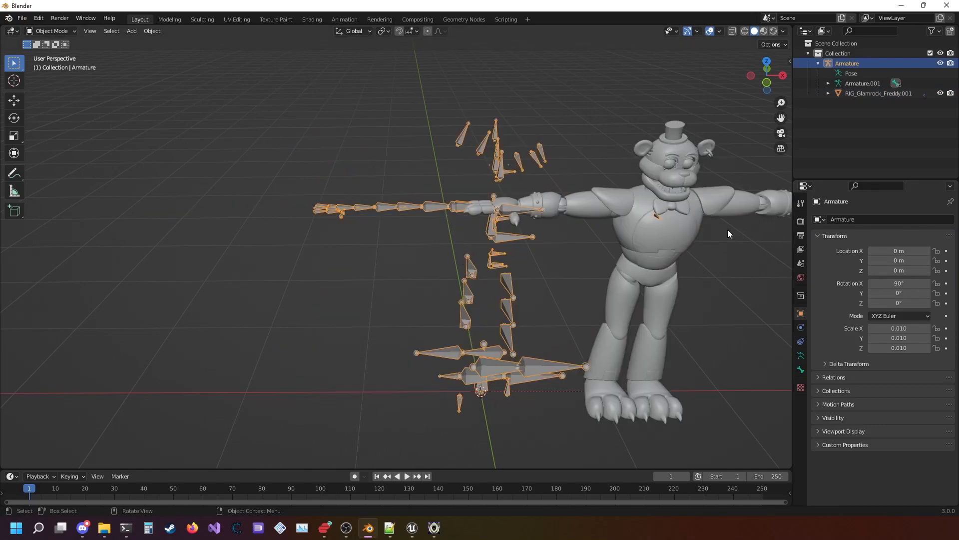
- Undo the recent edits back to the state before the detailed mesh was moved out of RIG_Glamrock_Freddy
{"action": "left_click", "coordinate": [852, 96]}
{"action": "key", "text": "ctrl+z"}
{"action": "key", "text": "ctrl+z"}
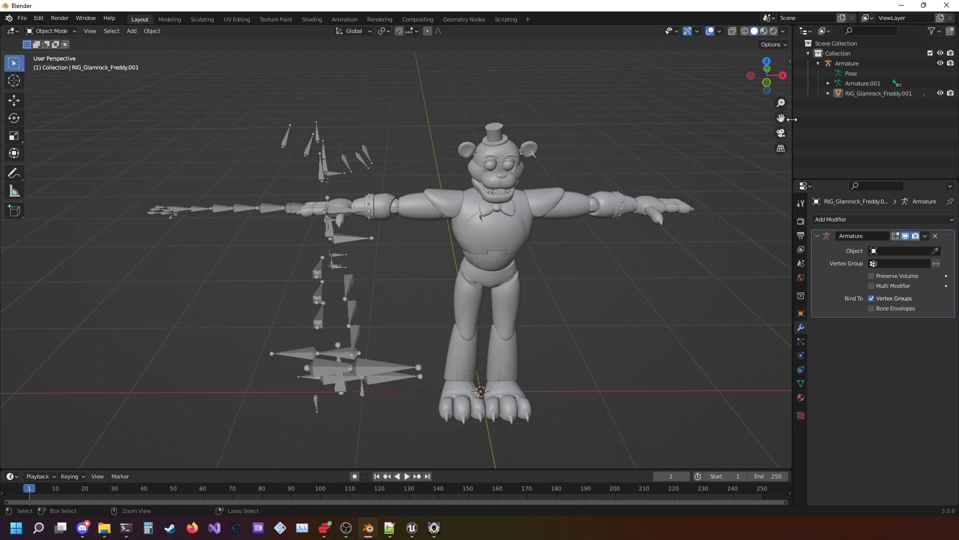
{"action": "key", "text": "ctrl+z"}
{"action": "key", "text": "ctrl+z"}
{"action": "key", "text": "ctrl+shift+z"}
{"action": "key", "text": "ctrl+shift+z"}
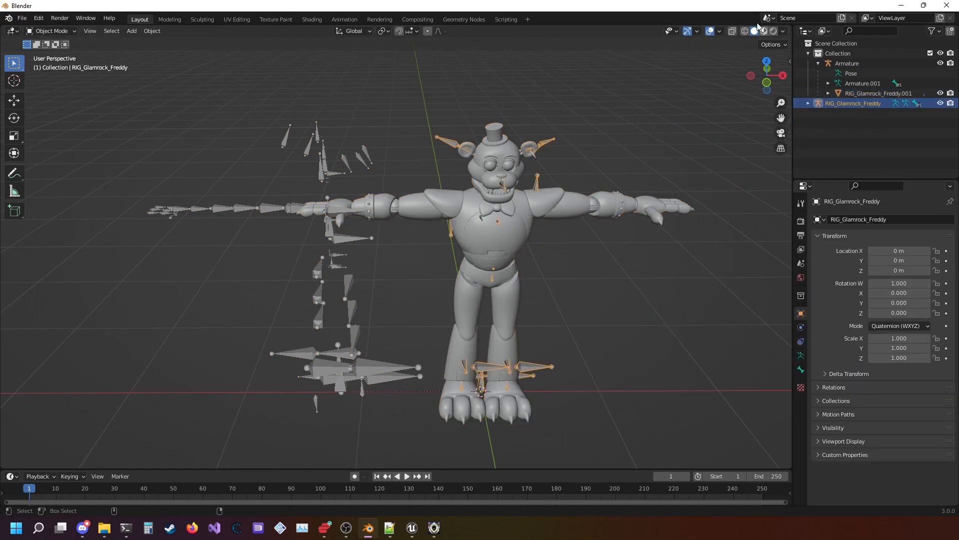
{"action": "key", "text": "ctrl+z"}
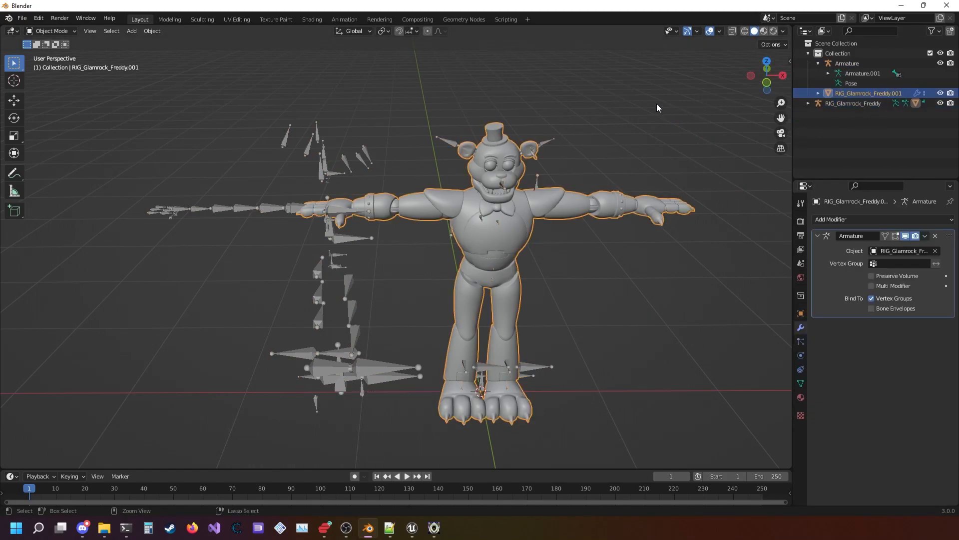
{"action": "key", "text": "ctrl+z"}
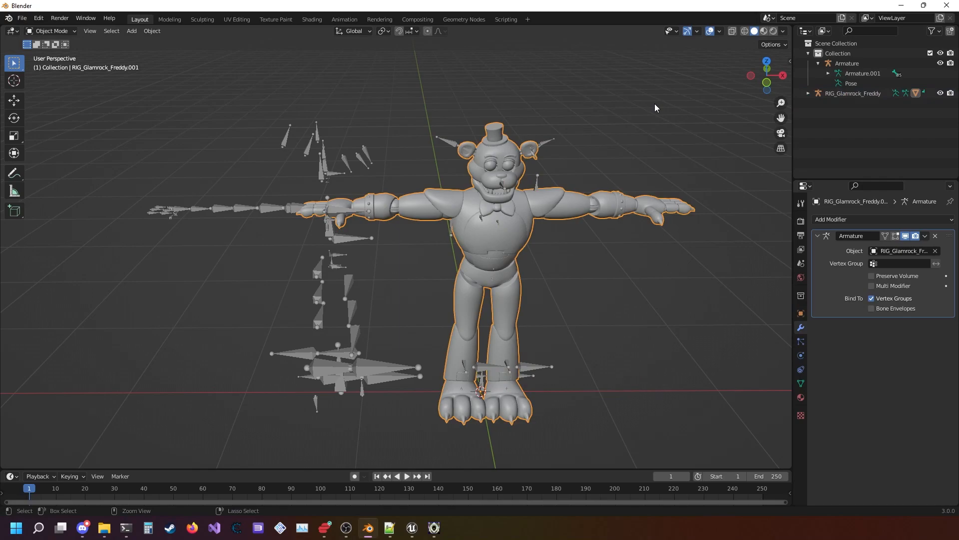
- Set the imported Armature's X location to 0 m before parenting the mesh to it
{"action": "left_click", "coordinate": [319, 262]}
{"action": "left_click", "coordinate": [885, 251]}
{"action": "type", "text": "0"}
{"action": "key", "text": "Return"}
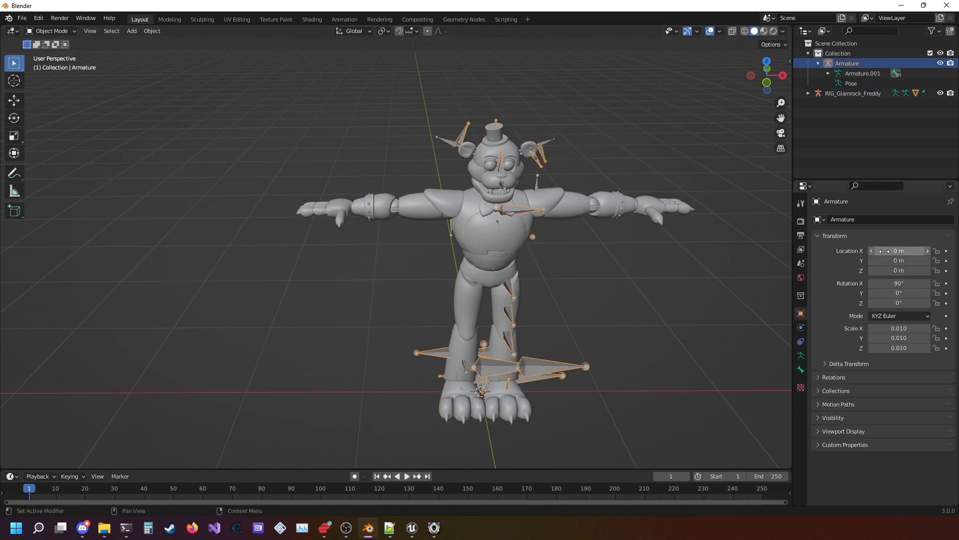
- Move the RIG_Glamrock_Freddy.001 mesh out of its old rig and parent it to the imported Armature
{"action": "left_click", "coordinate": [848, 96]}
{"action": "left_click", "coordinate": [808, 93]}
{"action": "left_click_drag", "start_coordinate": [855, 125], "coordinate": [867, 66]}
{"action": "left_click_drag", "start_coordinate": [837, 130], "coordinate": [859, 64]}
- Delete the leftover RIG_Glamrock_Freddy armature and its hierarchy from the scene
{"action": "left_click", "coordinate": [845, 101]}
{"action": "right_click", "coordinate": [840, 102]}
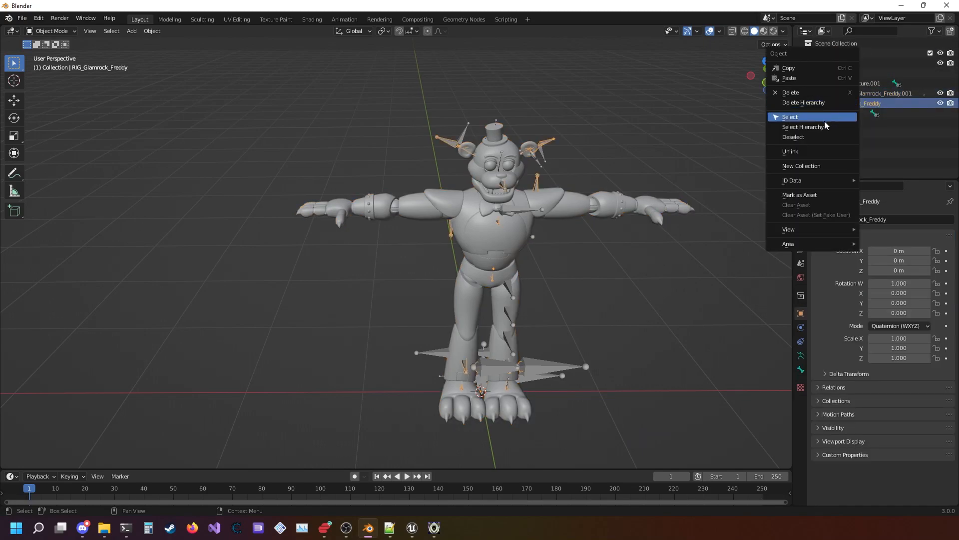
{"action": "left_click", "coordinate": [804, 103]}
- Assign the imported Armature as the target object of the RIG_Glamrock_Freddy.001 mesh's Armature modifier
{"action": "left_click", "coordinate": [853, 94]}
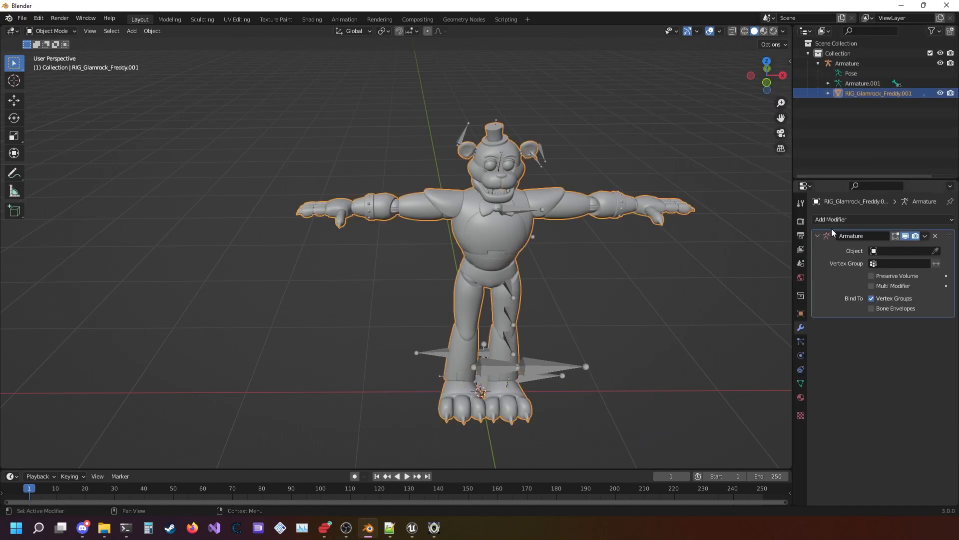
{"action": "left_click", "coordinate": [899, 250]}
{"action": "left_click", "coordinate": [859, 265]}
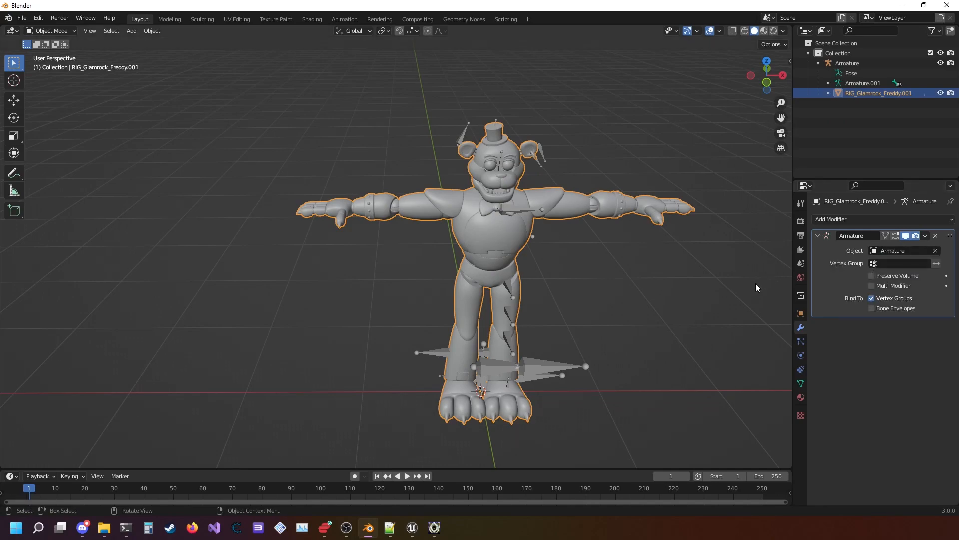
{"action": "scroll", "coordinate": [739, 288], "scroll_direction": "up", "scroll_amount": 5}
{"action": "scroll", "coordinate": [718, 262], "scroll_direction": "down", "scroll_amount": 3}
{"action": "middle_click_drag", "start_coordinate": [676, 322], "coordinate": [539, 290], "text": "shift"}
{"action": "scroll", "coordinate": [549, 347], "scroll_direction": "up", "scroll_amount": 4}
{"action": "scroll", "coordinate": [540, 348], "scroll_direction": "down", "scroll_amount": 7}
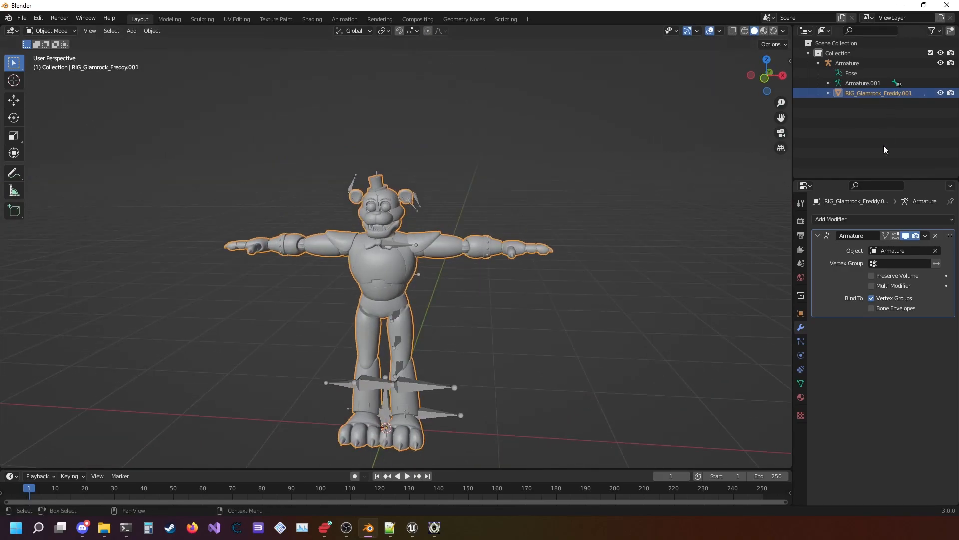
- Enable In Front in the Armature's viewport display so its bones draw over the mesh
{"action": "left_click", "coordinate": [870, 62]}
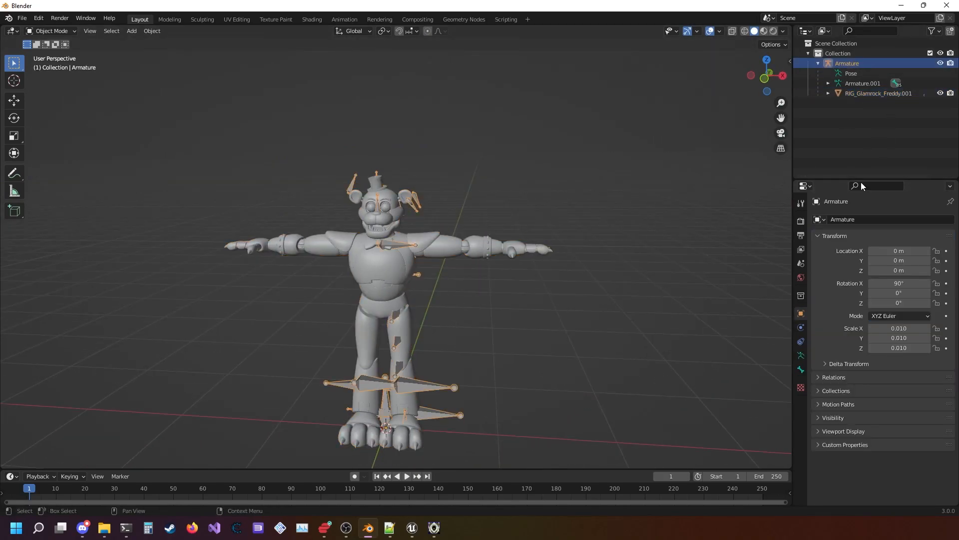
{"action": "left_click", "coordinate": [800, 370]}
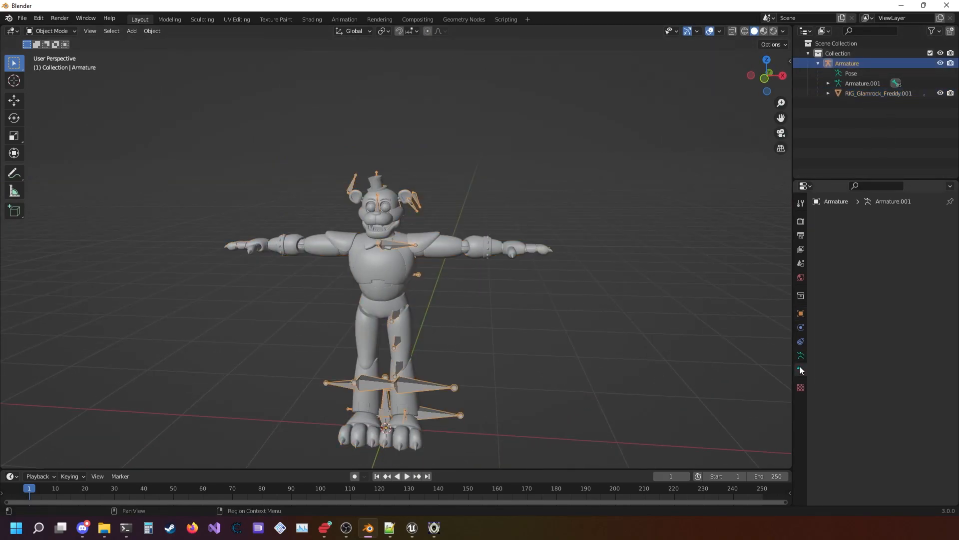
{"action": "left_click", "coordinate": [845, 366]}
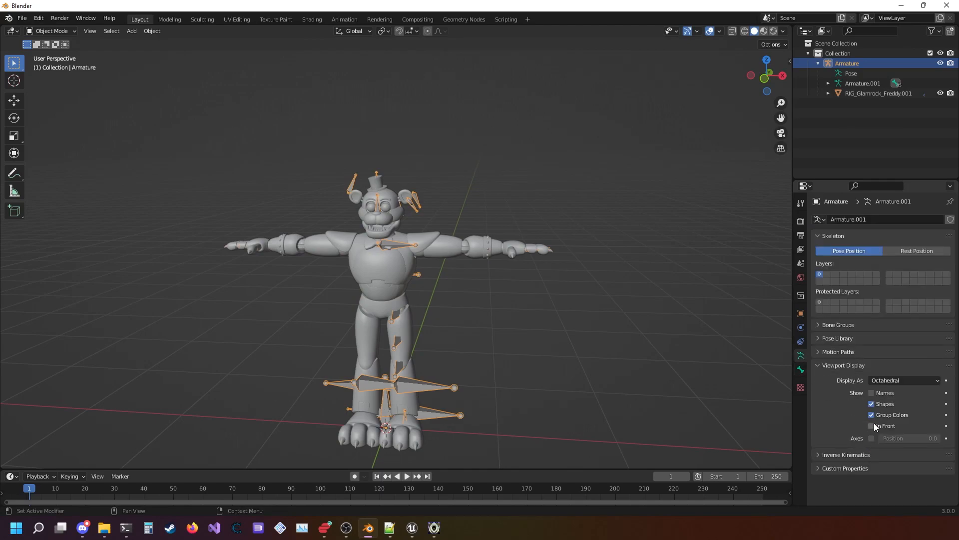
{"action": "left_click", "coordinate": [872, 425]}
{"action": "mouse_move", "coordinate": [520, 370]}
{"action": "middle_mouse_down"}
{"action": "mouse_move", "coordinate": [442, 361]}
{"action": "mouse_move", "coordinate": [659, 358]}
{"action": "mouse_move", "coordinate": [595, 302]}
{"action": "mouse_move", "coordinate": [541, 308]}
{"action": "mouse_move", "coordinate": [502, 333]}
{"action": "mouse_move", "coordinate": [250, 314]}
{"action": "mouse_move", "coordinate": [134, 316]}
{"action": "mouse_move", "coordinate": [619, 323]}
{"action": "mouse_move", "coordinate": [574, 280]}
{"action": "mouse_move", "coordinate": [497, 272]}
{"action": "mouse_move", "coordinate": [538, 199]}
{"action": "mouse_move", "coordinate": [471, 357]}
{"action": "mouse_move", "coordinate": [507, 292]}
{"action": "mouse_move", "coordinate": [605, 338]}
{"action": "mouse_move", "coordinate": [627, 313]}
{"action": "mouse_move", "coordinate": [575, 251]}
{"action": "middle_mouse_up"}
{"action": "scroll", "coordinate": [559, 309], "scroll_direction": "down", "scroll_amount": 5}
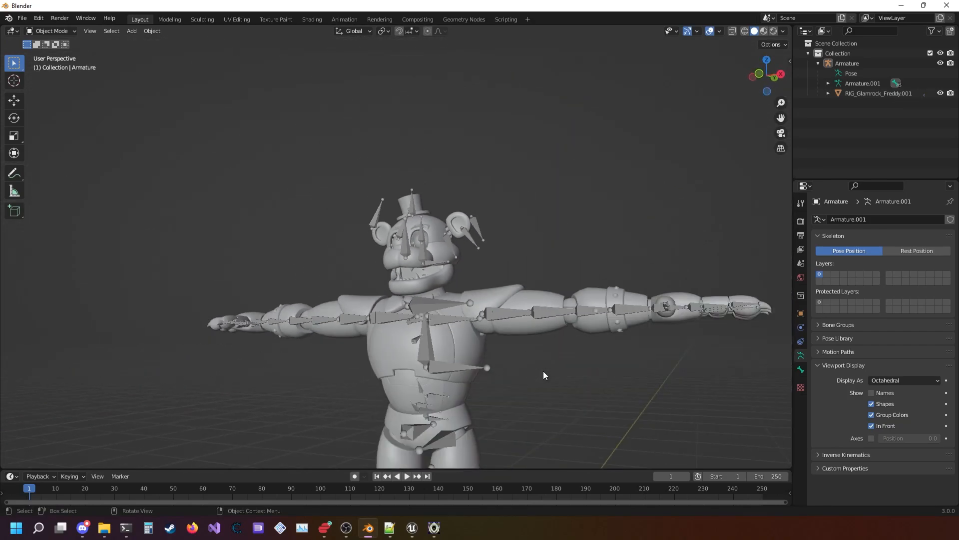
- Switch the Armature to Pose Mode and try rotating the Spine1_Jiggle_jnt bone, cancelling the rotation
{"action": "left_click", "coordinate": [419, 347]}
{"action": "left_click", "coordinate": [52, 30]}
{"action": "left_click", "coordinate": [56, 70]}
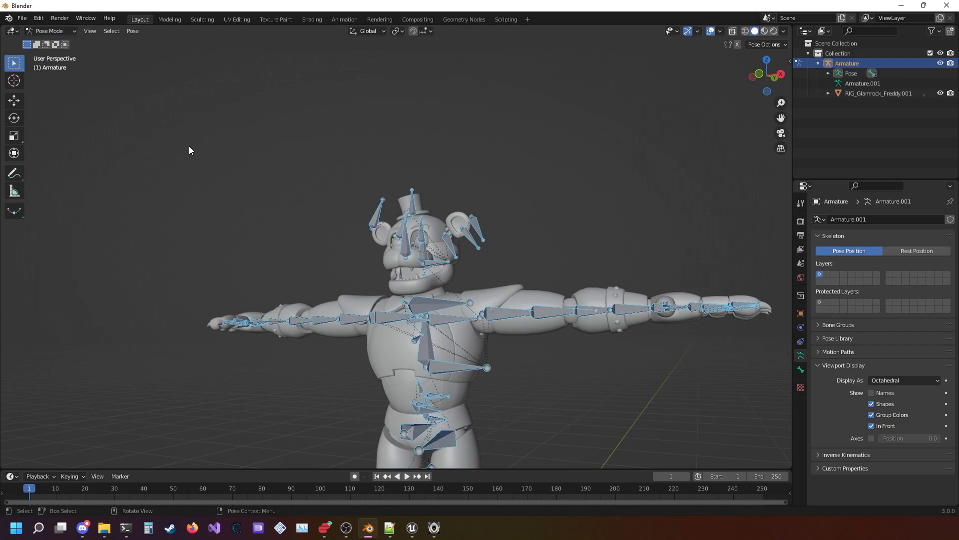
{"action": "left_click", "coordinate": [433, 345]}
{"action": "middle_click_drag", "start_coordinate": [432, 346], "coordinate": [560, 289]}
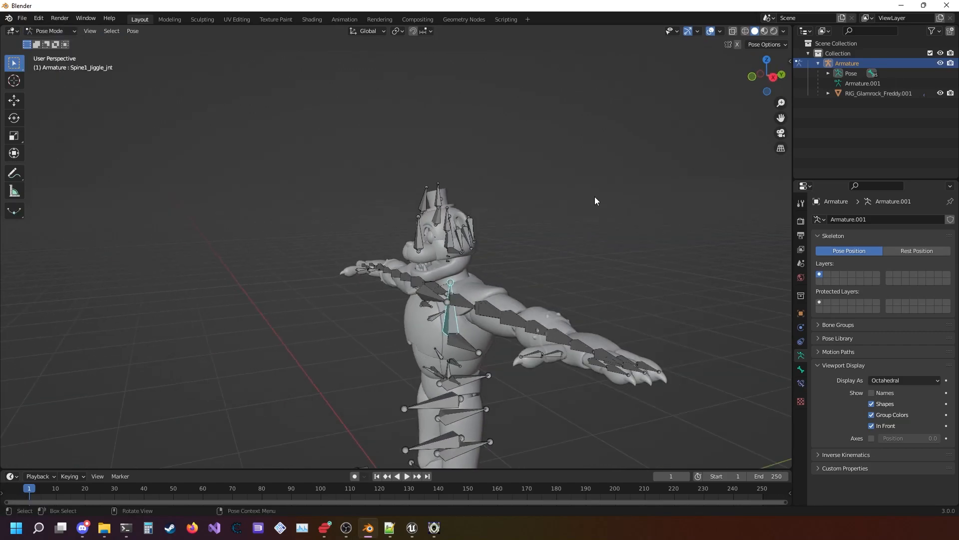
{"action": "key", "text": "r"}
{"action": "right_click", "coordinate": [475, 220]}
- Try rotating the HeadMiddle_Jiggle_jnt bone, cancel the rotation, and return the Armature to Object Mode
{"action": "scroll", "coordinate": [484, 224], "scroll_direction": "up", "scroll_amount": 3}
{"action": "left_click", "coordinate": [486, 227]}
{"action": "key", "text": "r"}
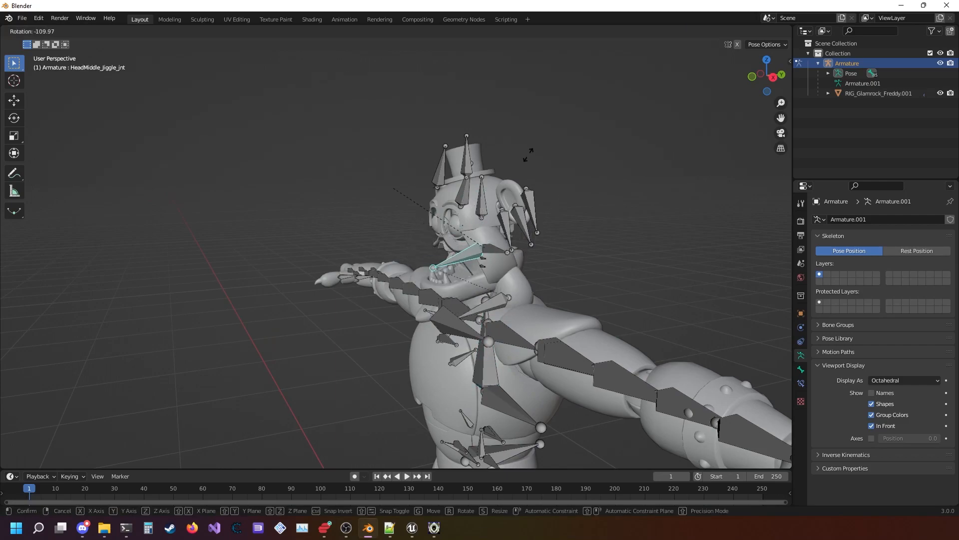
{"action": "right_click", "coordinate": [637, 161]}
{"action": "middle_click_drag", "start_coordinate": [637, 161], "coordinate": [605, 236]}
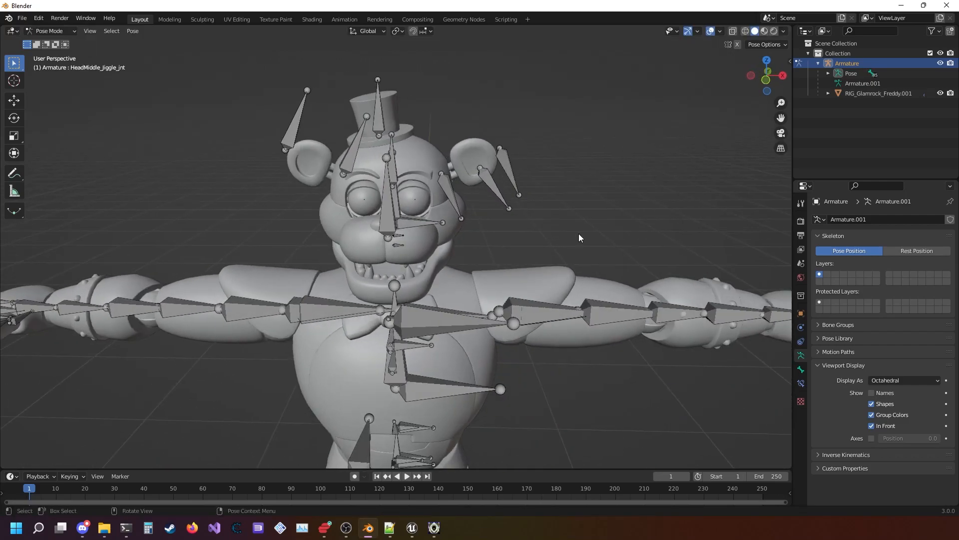
{"action": "left_click", "coordinate": [50, 31]}
{"action": "left_click", "coordinate": [48, 43]}
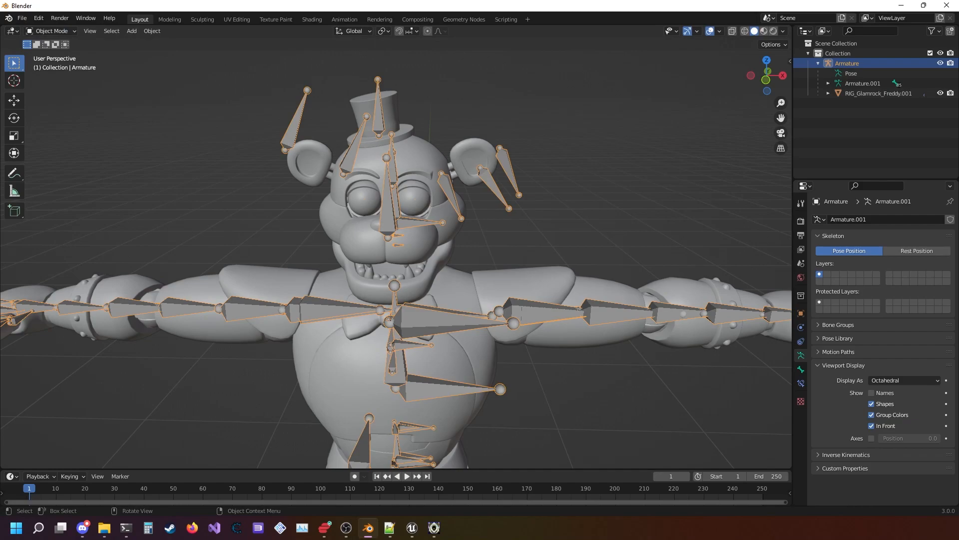
- Open Freddy3.blend from the Model Test folder without saving the current scene
{"action": "scroll", "coordinate": [313, 246], "scroll_direction": "down", "scroll_amount": 5}
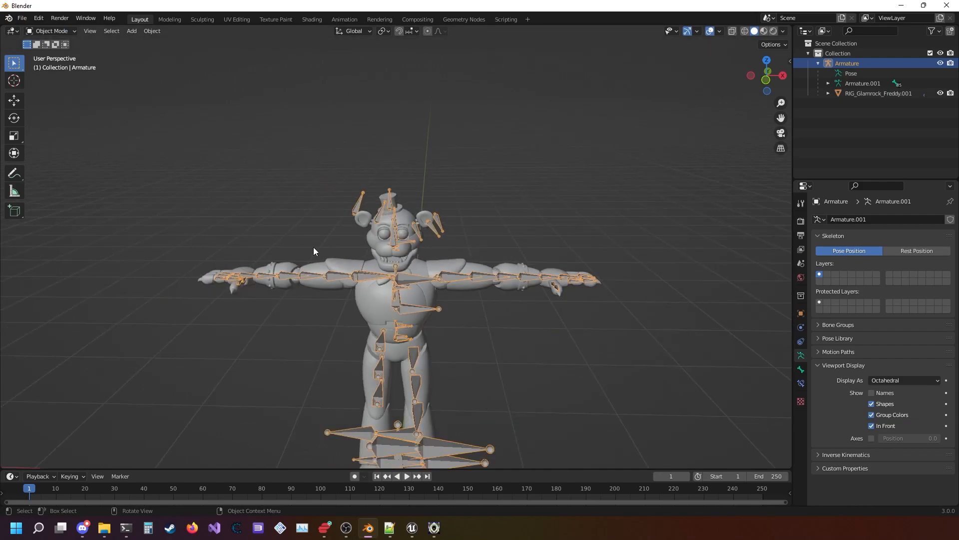
{"action": "left_click", "coordinate": [22, 18]}
{"action": "left_click", "coordinate": [55, 44]}
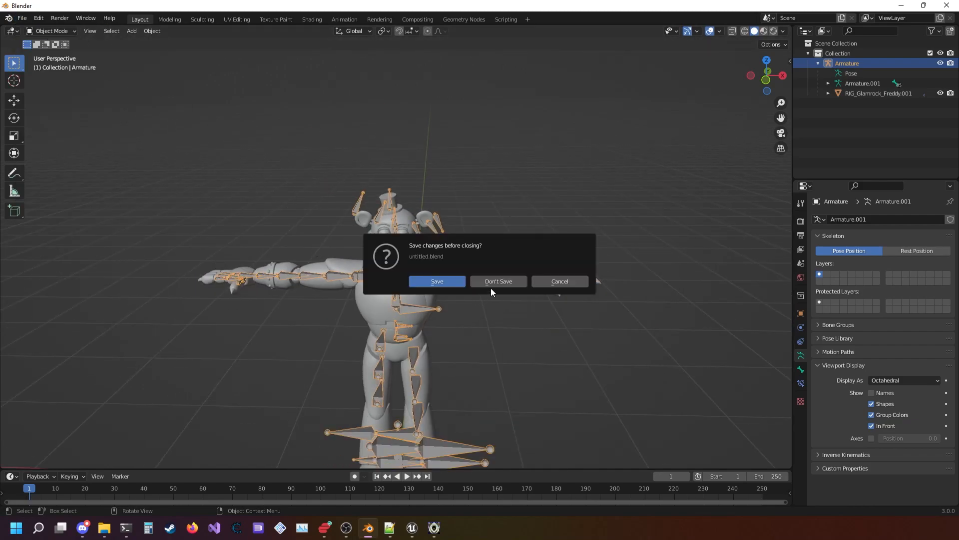
{"action": "left_click", "coordinate": [505, 280]}
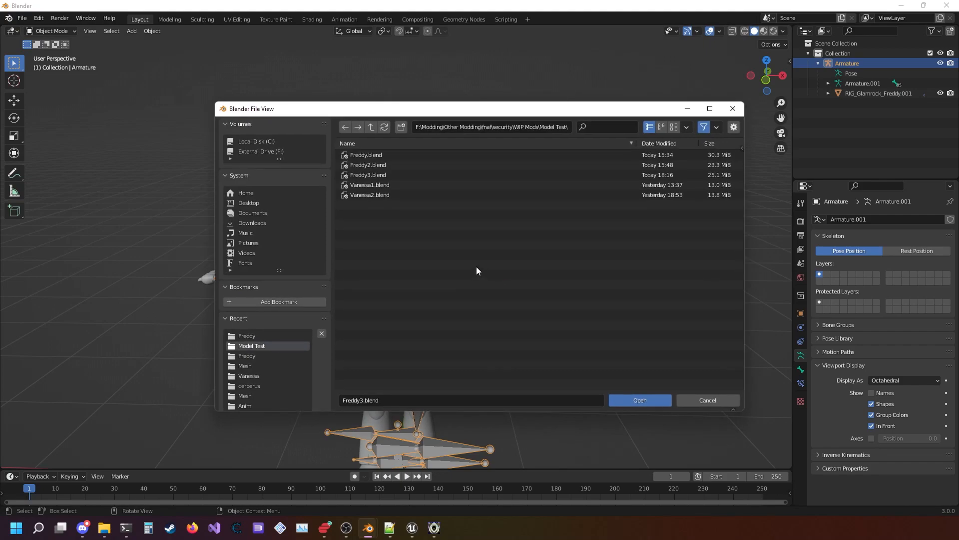
{"action": "double_click", "coordinate": [388, 175]}
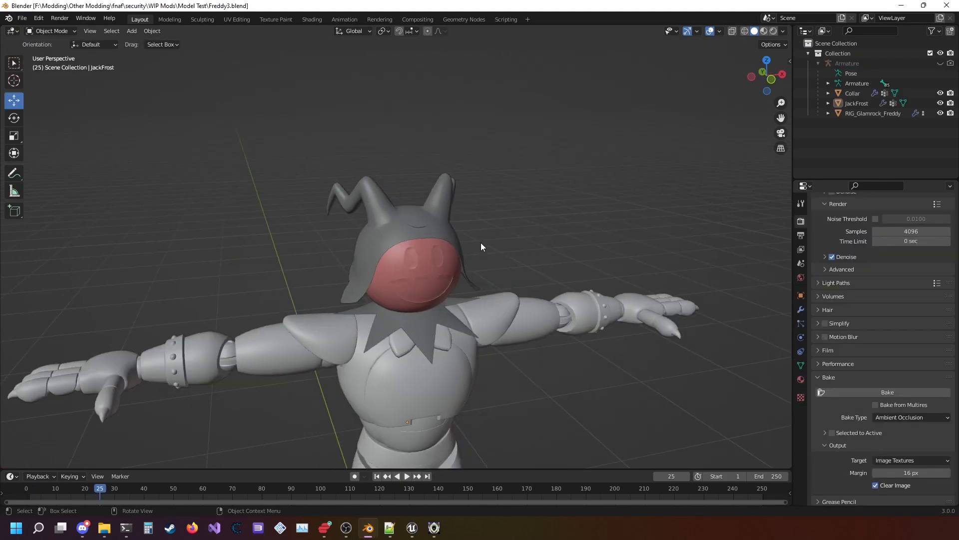
- Start an FBX export of the custom Freddy model and choose the existing RIG_Glamrock_Freddy.fbx in Model Test as the target
{"action": "scroll", "coordinate": [525, 258], "scroll_direction": "down", "scroll_amount": 5}
{"action": "scroll", "coordinate": [569, 325], "scroll_direction": "up", "scroll_amount": 5}
{"action": "scroll", "coordinate": [563, 337], "scroll_direction": "down", "scroll_amount": 2}
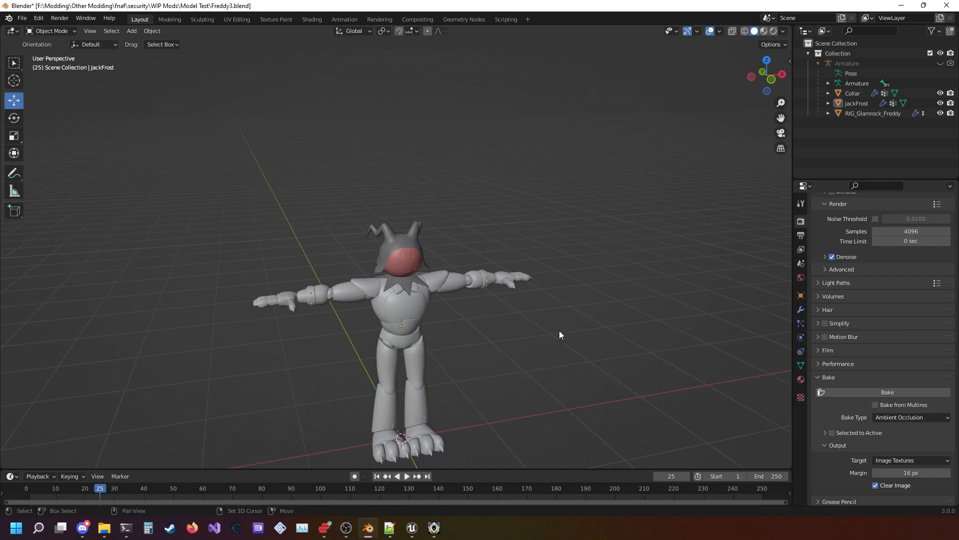
{"action": "scroll", "coordinate": [512, 260], "scroll_direction": "up", "scroll_amount": 4}
{"action": "middle_click_drag", "start_coordinate": [512, 259], "coordinate": [509, 325]}
{"action": "scroll", "coordinate": [544, 187], "scroll_direction": "up", "scroll_amount": 2}
{"action": "scroll", "coordinate": [552, 172], "scroll_direction": "down", "scroll_amount": 1}
{"action": "left_click", "coordinate": [22, 18]}
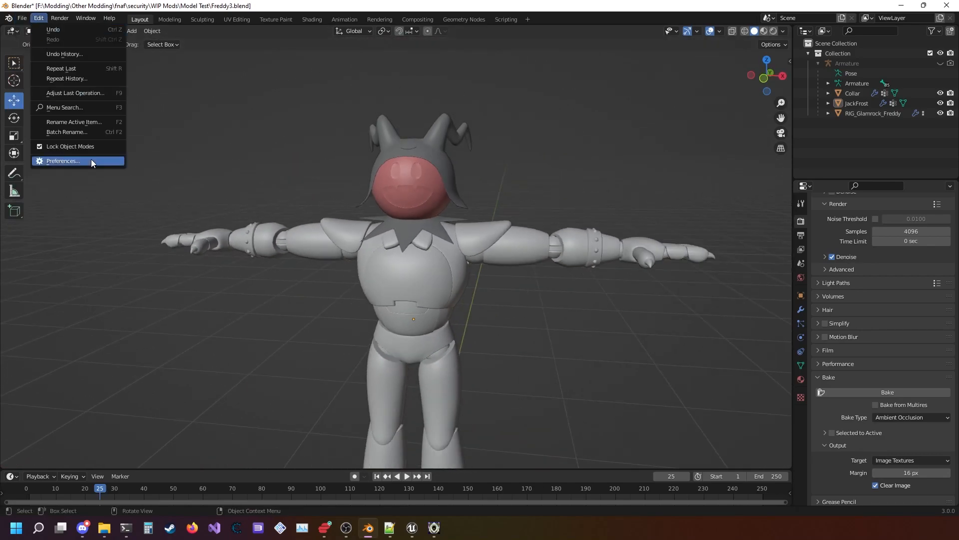
{"action": "mouse_move", "coordinate": [38, 163]}
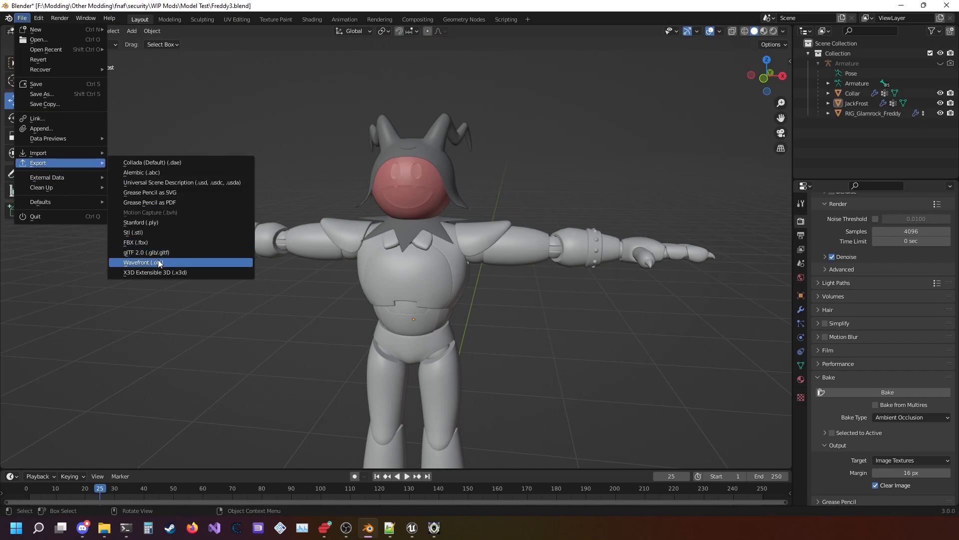
{"action": "left_click", "coordinate": [145, 241]}
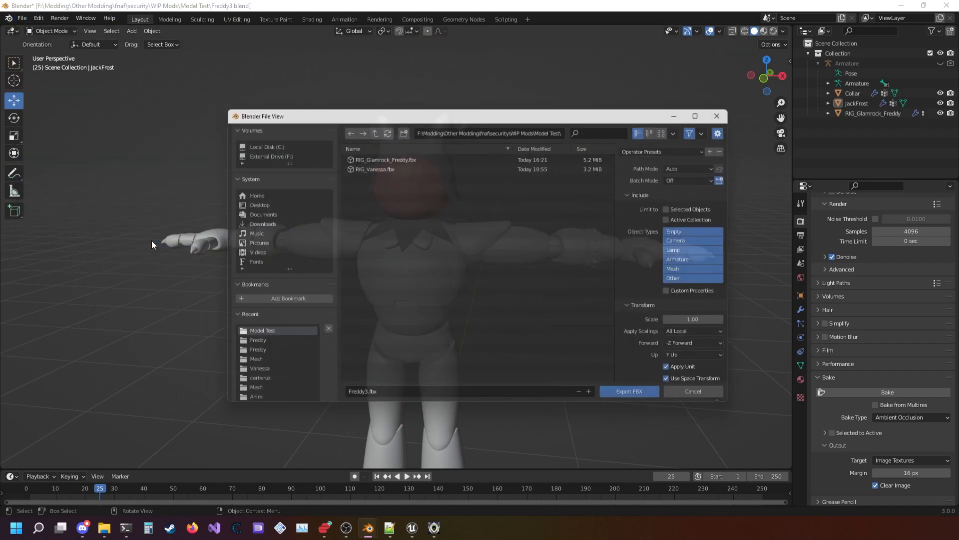
{"action": "left_click", "coordinate": [393, 154]}
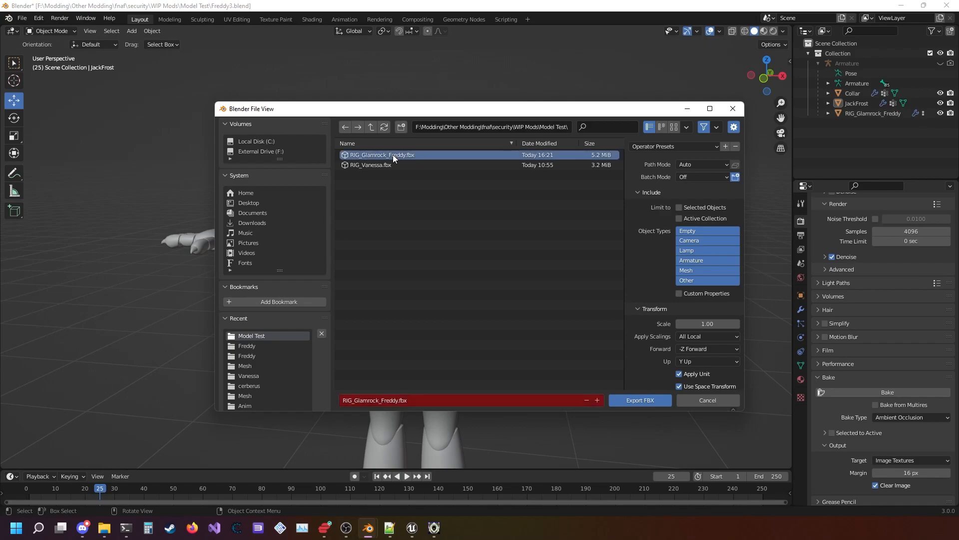
- Switch to UE Viewer to check the package name RIG_Glamrock_Freddy.uasset in the Freddy folder, and return to Blender's export dialog
{"action": "left_click", "coordinate": [411, 527]}
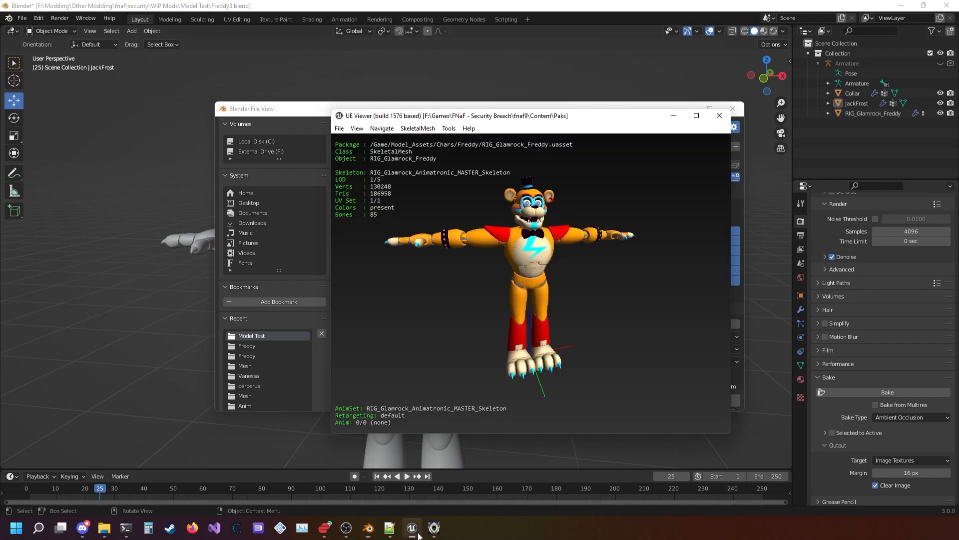
{"action": "left_click_drag", "start_coordinate": [510, 114], "coordinate": [179, 123]}
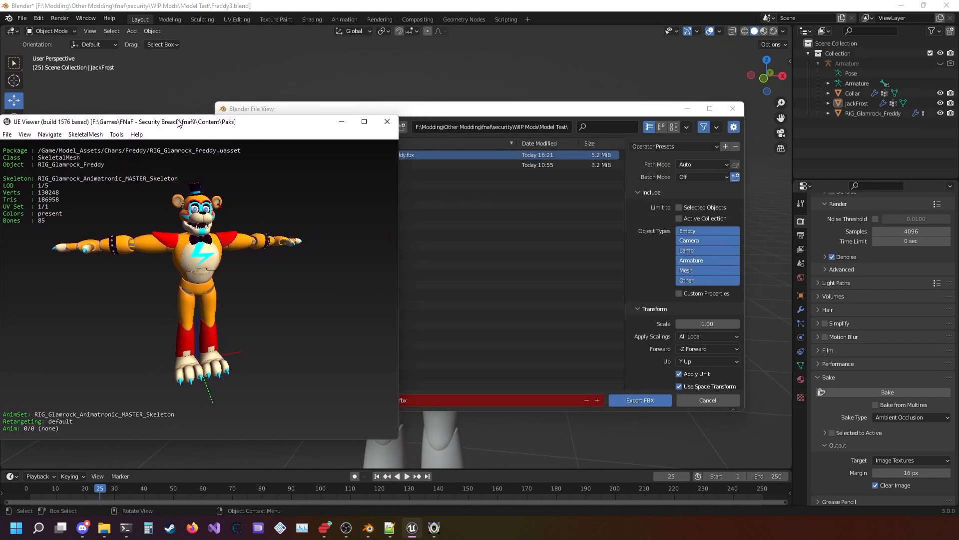
{"action": "key", "text": "o"}
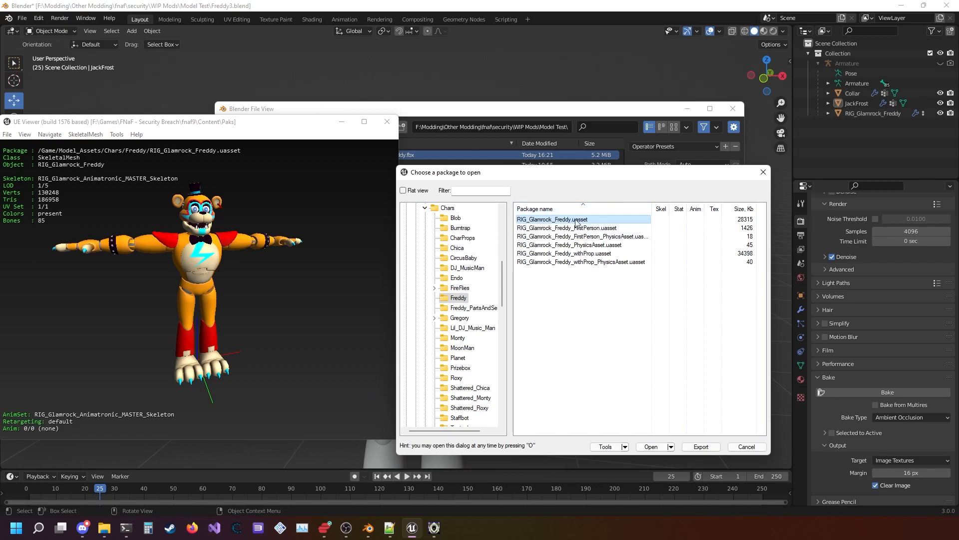
{"action": "double_click", "coordinate": [566, 218]}
{"action": "left_click", "coordinate": [594, 319]}
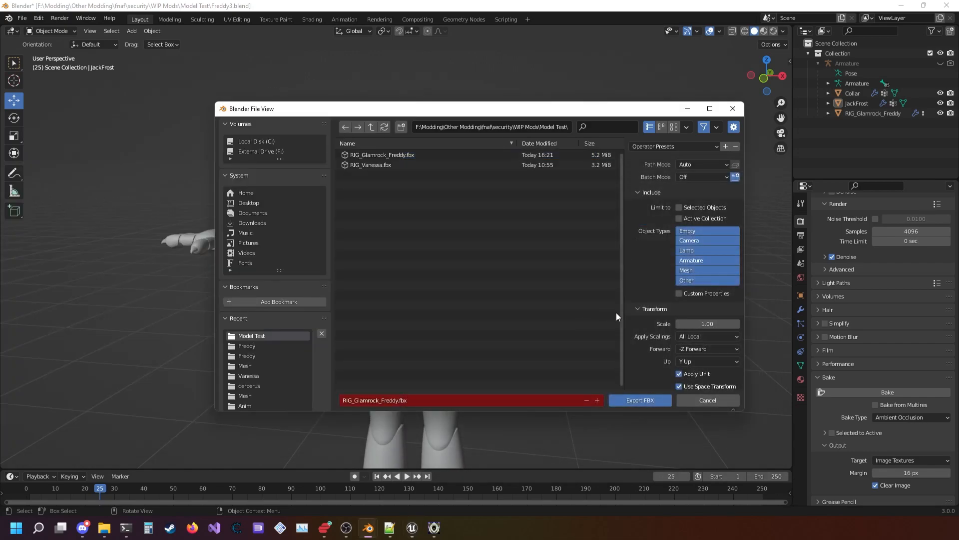
- Export RIG_Glamrock_Freddy.fbx with Bake Animation and the armature's Add Leaf Bones option disabled
{"action": "scroll", "coordinate": [644, 331], "scroll_direction": "down", "scroll_amount": 2}
{"action": "scroll", "coordinate": [642, 337], "scroll_direction": "down", "scroll_amount": 2}
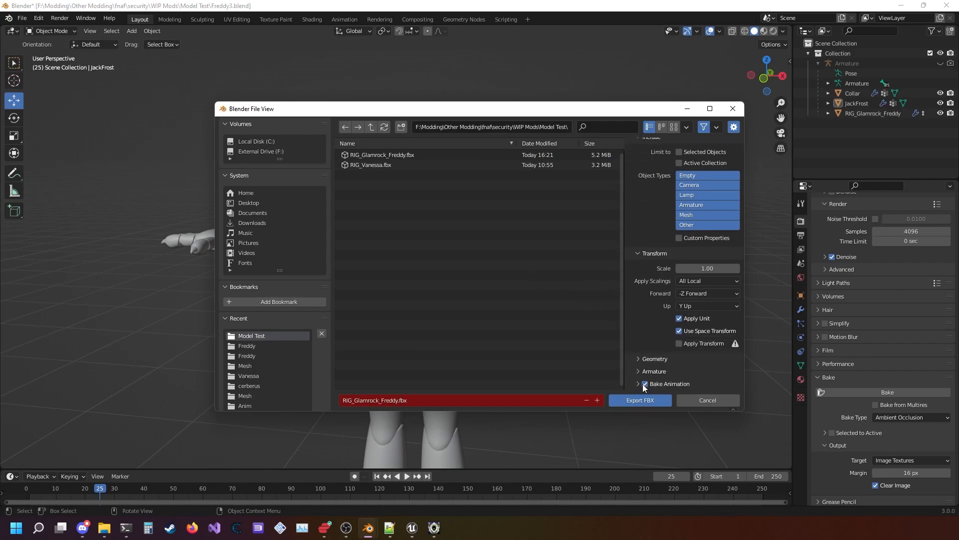
{"action": "left_click", "coordinate": [640, 370]}
{"action": "scroll", "coordinate": [638, 369], "scroll_direction": "down", "scroll_amount": 3}
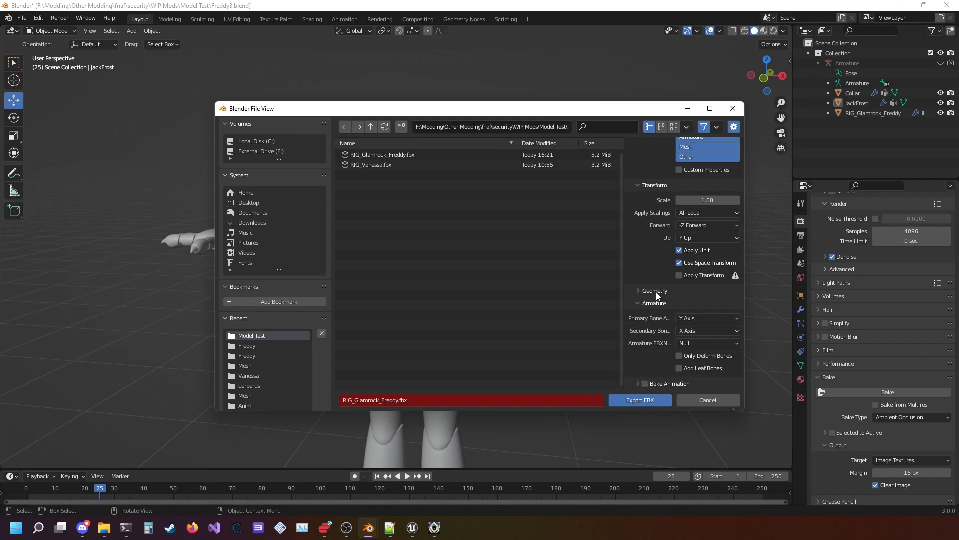
{"action": "left_click", "coordinate": [639, 401]}
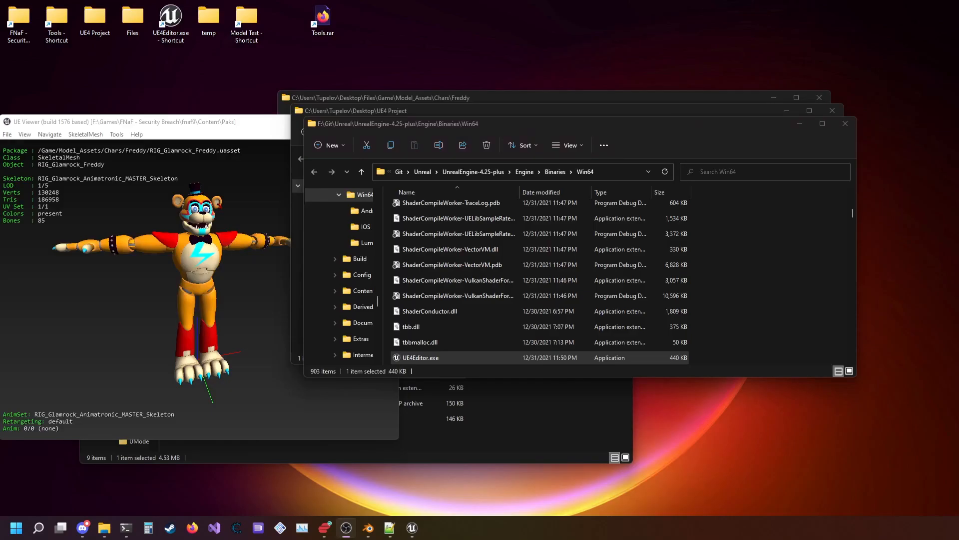
- Launch UE4Editor.exe from the Engine\Binaries\Win64 folder of UnrealEngine-4.25-plus
{"action": "scroll", "coordinate": [507, 309], "scroll_direction": "up", "scroll_amount": 5}
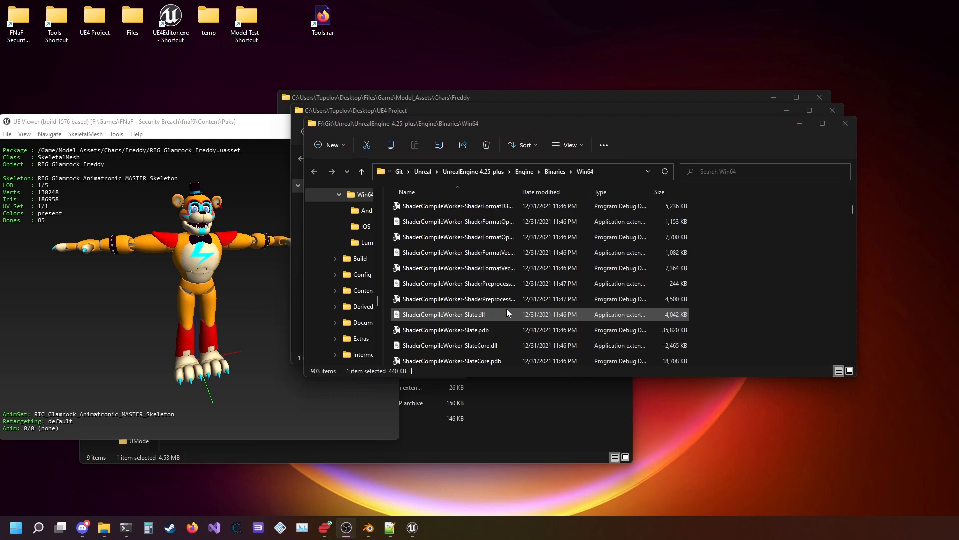
{"action": "scroll", "coordinate": [512, 311], "scroll_direction": "up", "scroll_amount": 1}
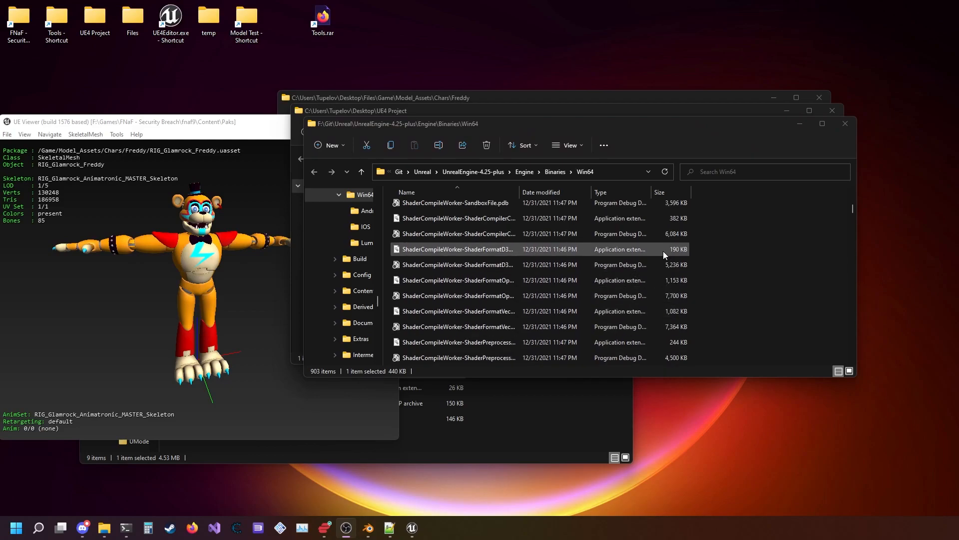
{"action": "scroll", "coordinate": [655, 253], "scroll_direction": "up", "scroll_amount": 5}
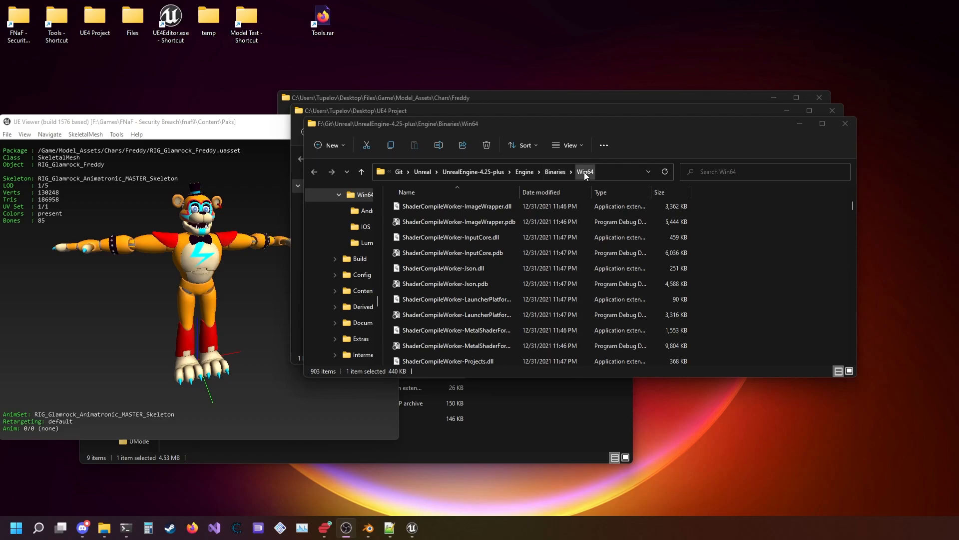
{"action": "scroll", "coordinate": [556, 277], "scroll_direction": "down", "scroll_amount": 6}
{"action": "scroll", "coordinate": [506, 315], "scroll_direction": "down", "scroll_amount": 6}
{"action": "scroll", "coordinate": [500, 312], "scroll_direction": "up", "scroll_amount": 1}
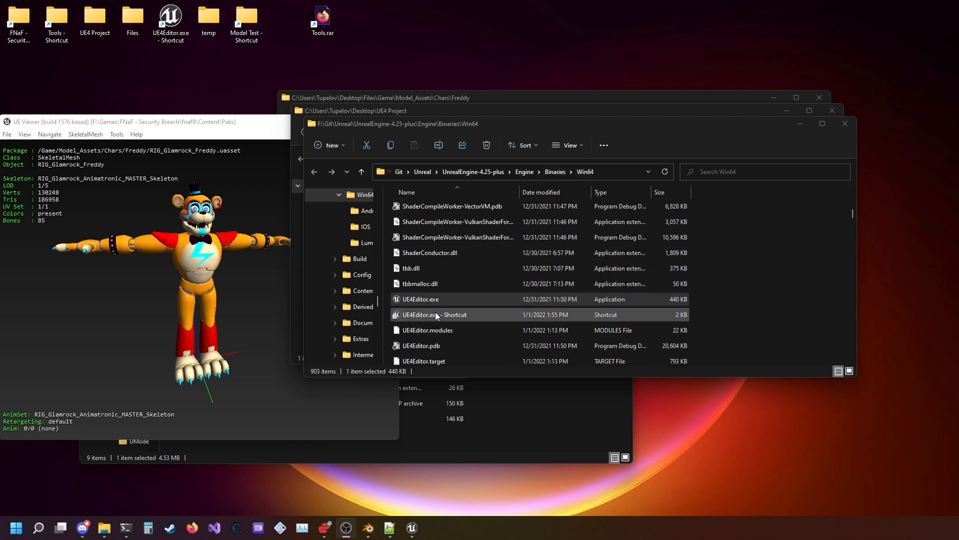
{"action": "double_click", "coordinate": [434, 300]}
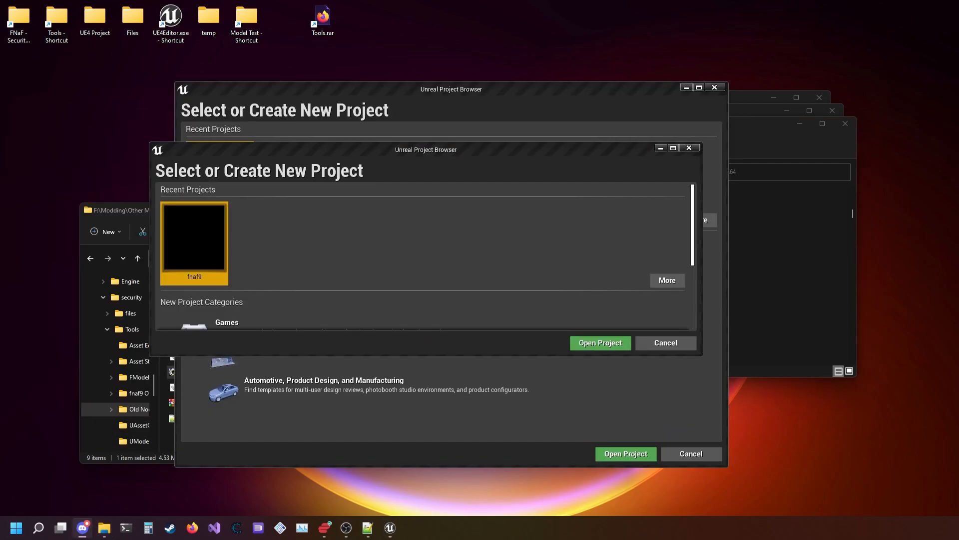
- Dismiss the duplicate Unreal Project Browser and open the recent fnaf9 project
{"action": "left_click", "coordinate": [508, 157]}
{"action": "left_click", "coordinate": [671, 345]}
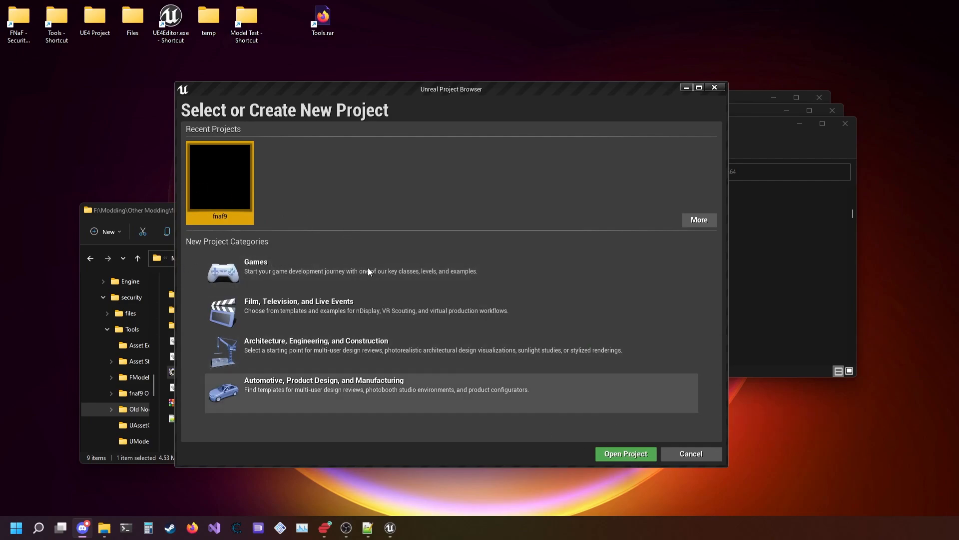
{"action": "left_click", "coordinate": [624, 449]}
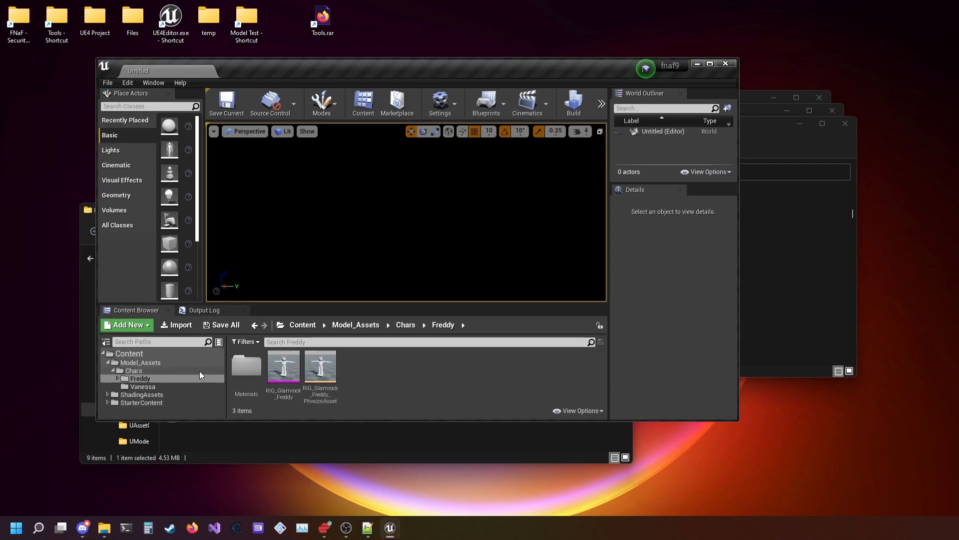
- Delete the Model_Assets, ShadingAssets and StarterContent folders with all their assets from the project's Content folder
{"action": "left_click", "coordinate": [136, 363]}
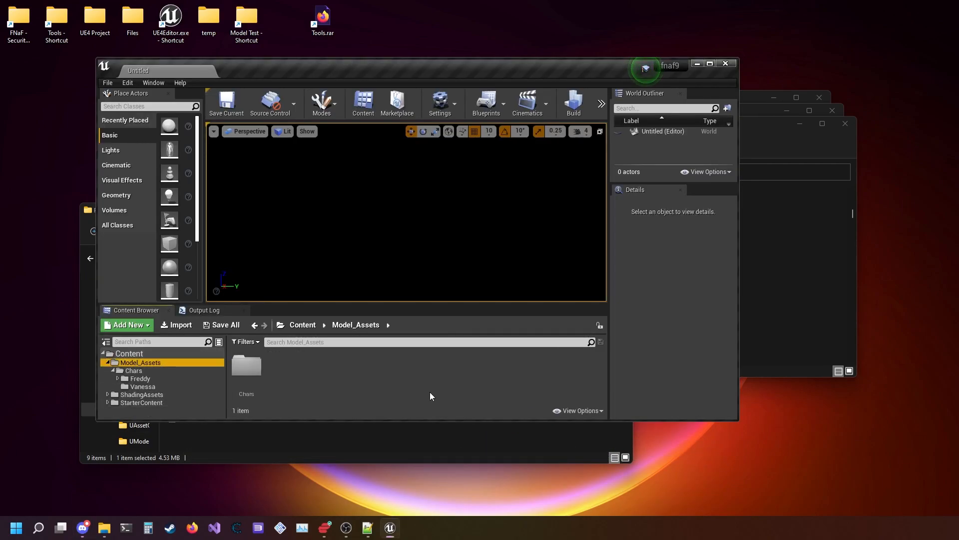
{"action": "left_click", "coordinate": [138, 354]}
{"action": "key", "text": "ctrl+a"}
{"action": "key", "text": "Delete"}
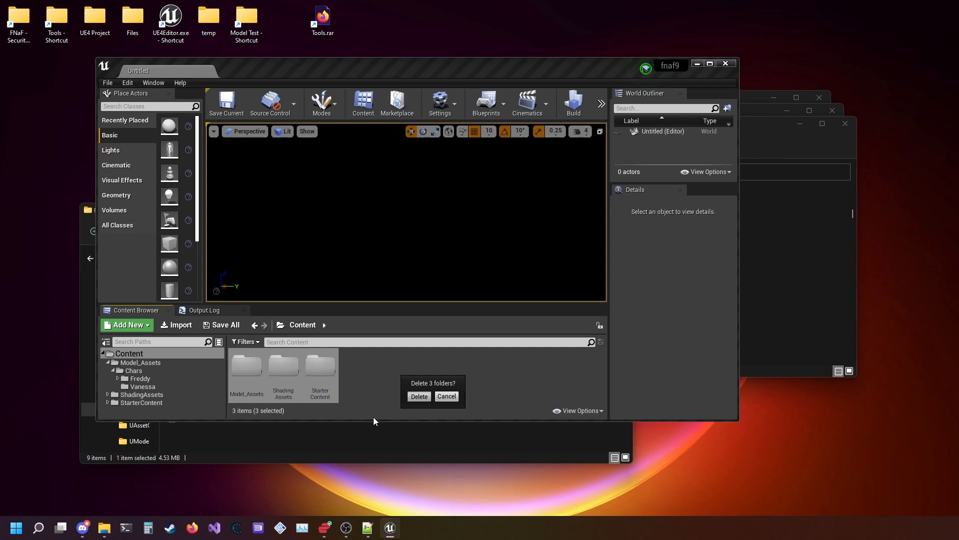
{"action": "key", "text": "Return"}
{"action": "mouse_move", "coordinate": [346, 527]}
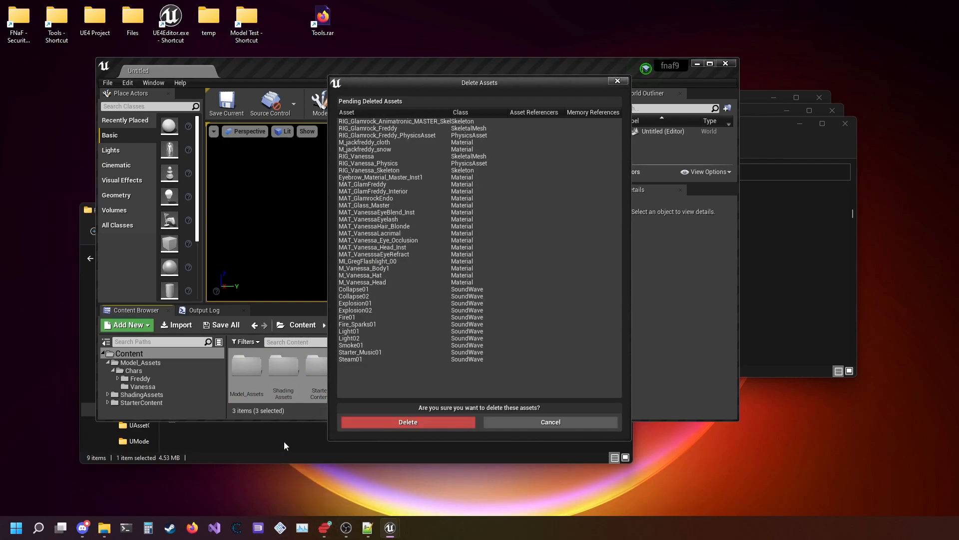
{"action": "left_click", "coordinate": [441, 424]}
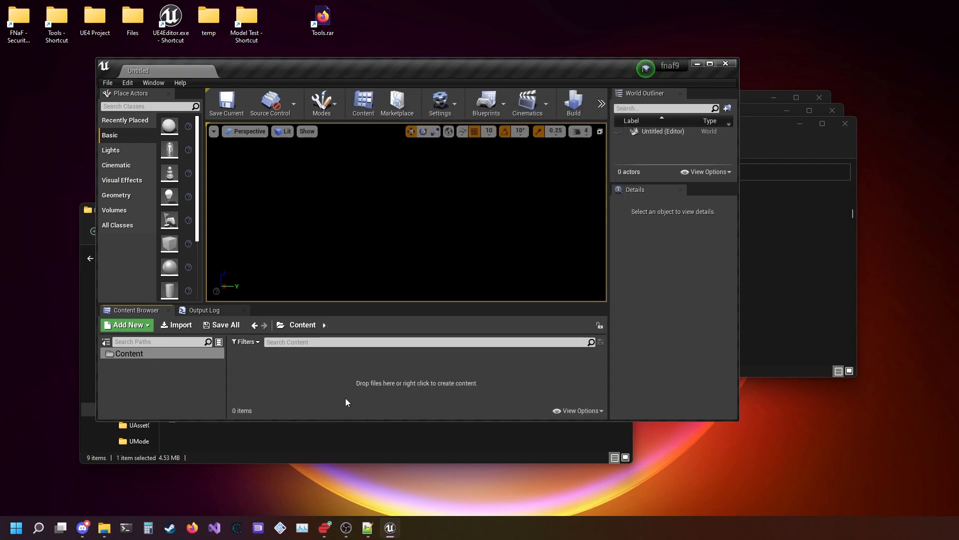
- Launch umodel_mid_425_v5.exe from the UModel folder inside Tools
{"action": "mouse_move", "coordinate": [83, 528]}
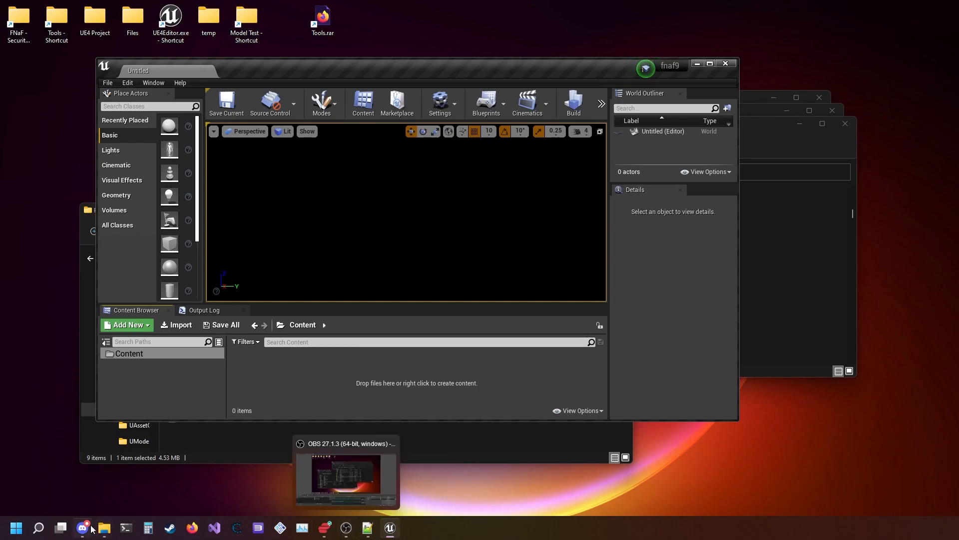
{"action": "left_click", "coordinate": [346, 527]}
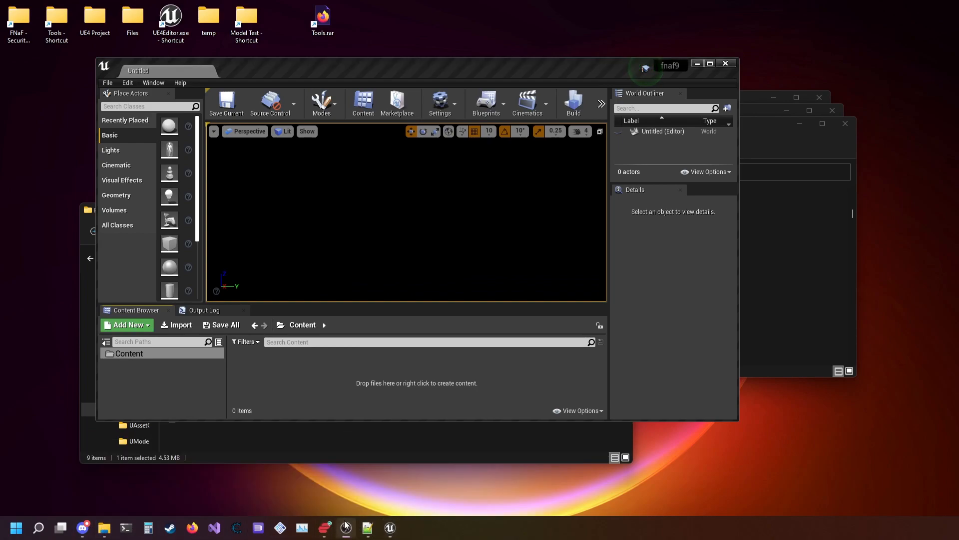
{"action": "double_click", "coordinate": [60, 29]}
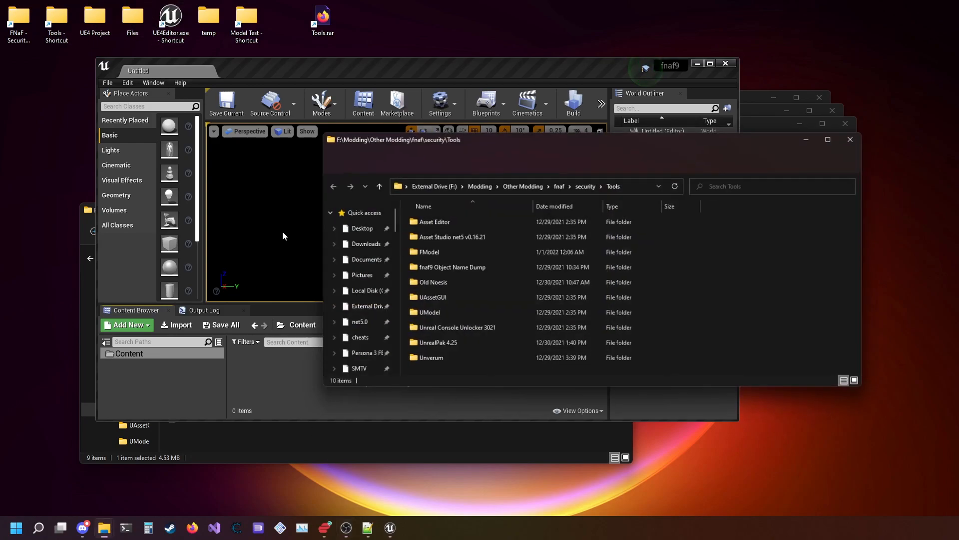
{"action": "double_click", "coordinate": [442, 319]}
{"action": "double_click", "coordinate": [446, 298]}
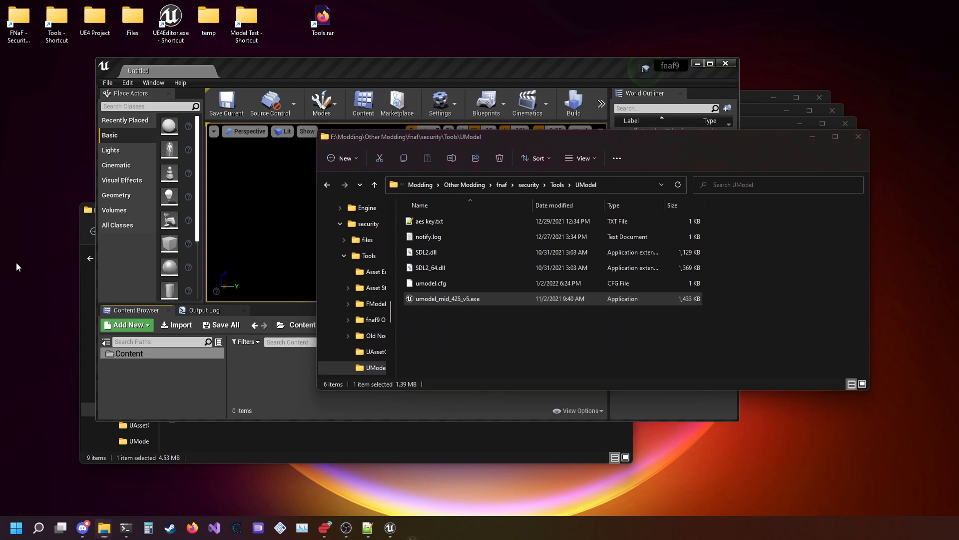
- Set UE Viewer's game files path to F:\Games\FNaF - Security Breach\fnaf9\Content\Paks and load the game with the default startup options
{"action": "left_click", "coordinate": [534, 228]}
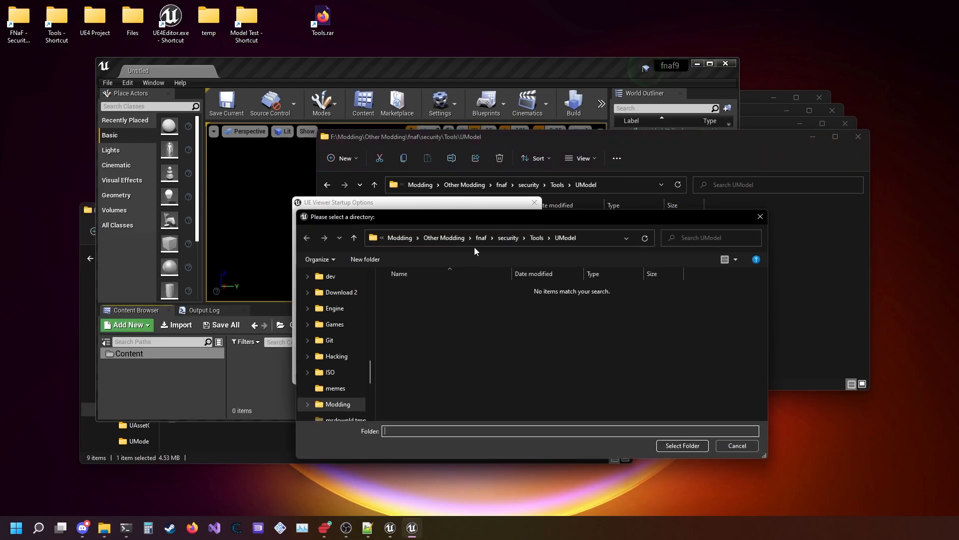
{"action": "scroll", "coordinate": [346, 325], "scroll_direction": "up", "scroll_amount": 10}
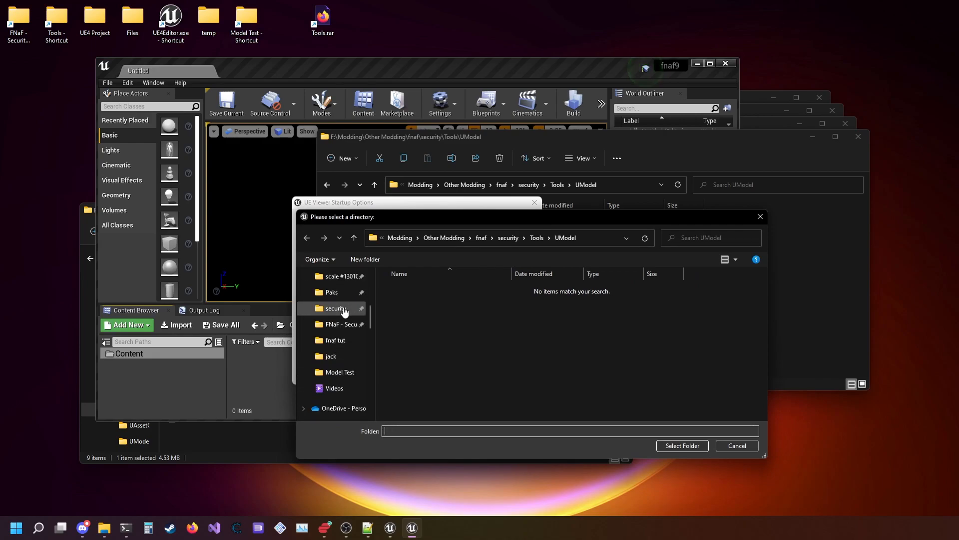
{"action": "left_click", "coordinate": [341, 325]}
{"action": "double_click", "coordinate": [417, 335]}
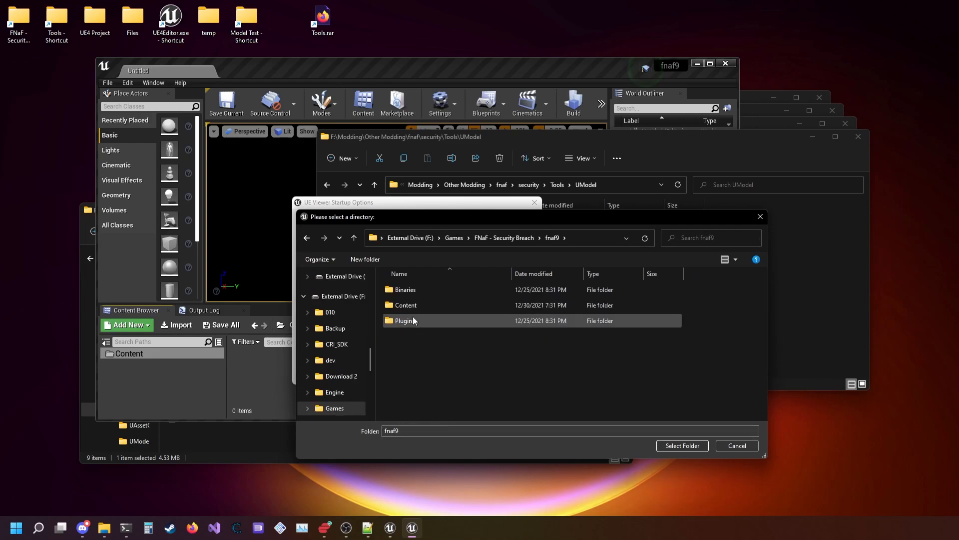
{"action": "double_click", "coordinate": [405, 305]}
{"action": "double_click", "coordinate": [411, 335]}
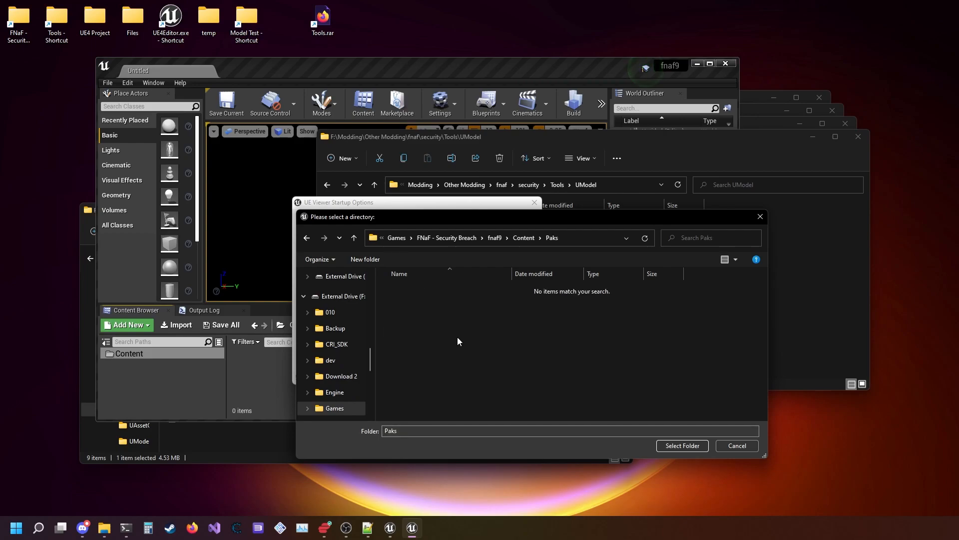
{"action": "left_click", "coordinate": [681, 444]}
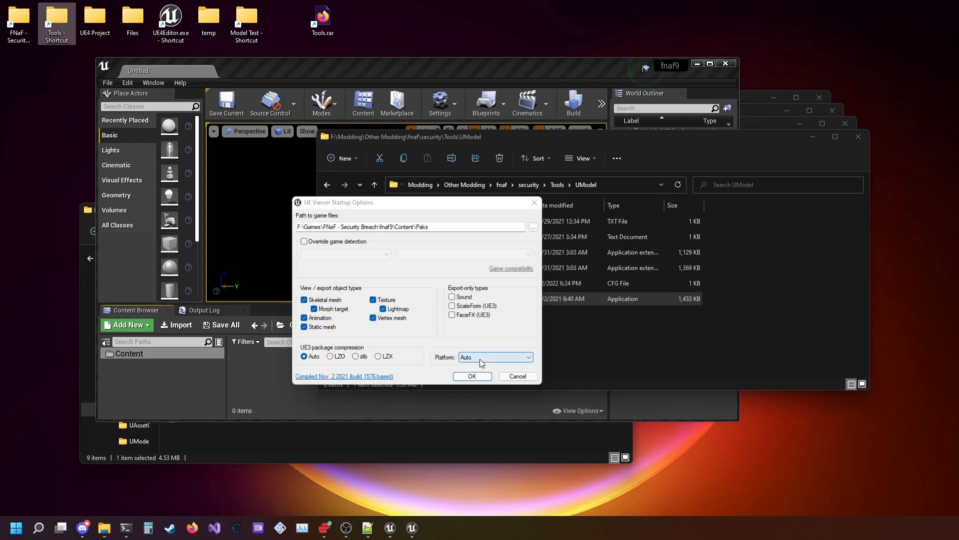
{"action": "left_click", "coordinate": [472, 376]}
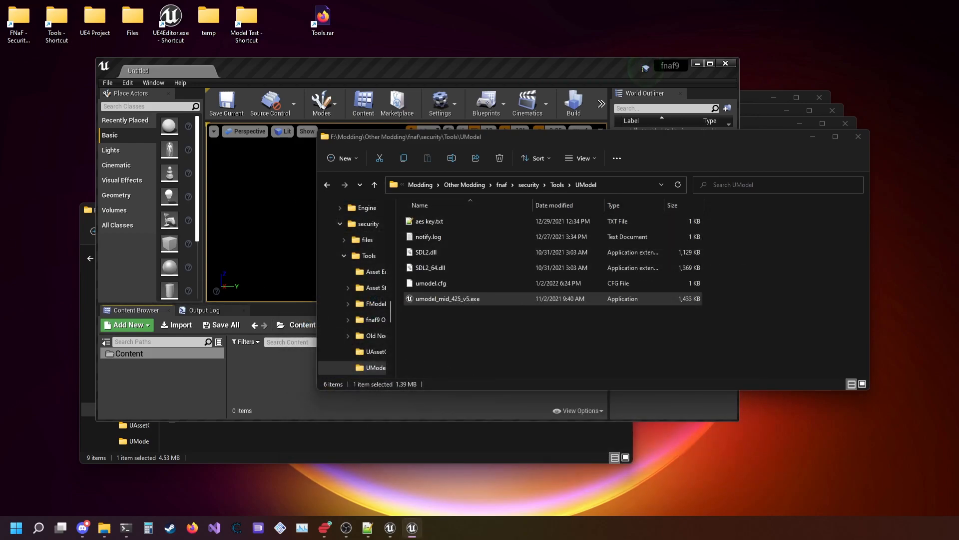
- Show the game packages as a folder tree, collapse the fnaf9 branch and open the Game folder
{"action": "left_click", "coordinate": [218, 160]}
{"action": "left_click", "coordinate": [256, 159]}
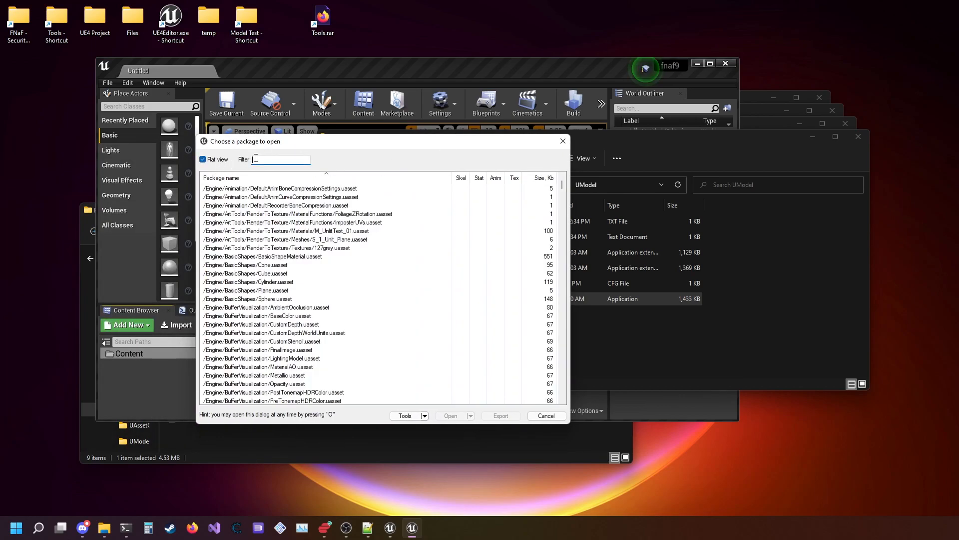
{"action": "left_click", "coordinate": [228, 159]}
{"action": "scroll", "coordinate": [220, 171], "scroll_direction": "up", "scroll_amount": 1}
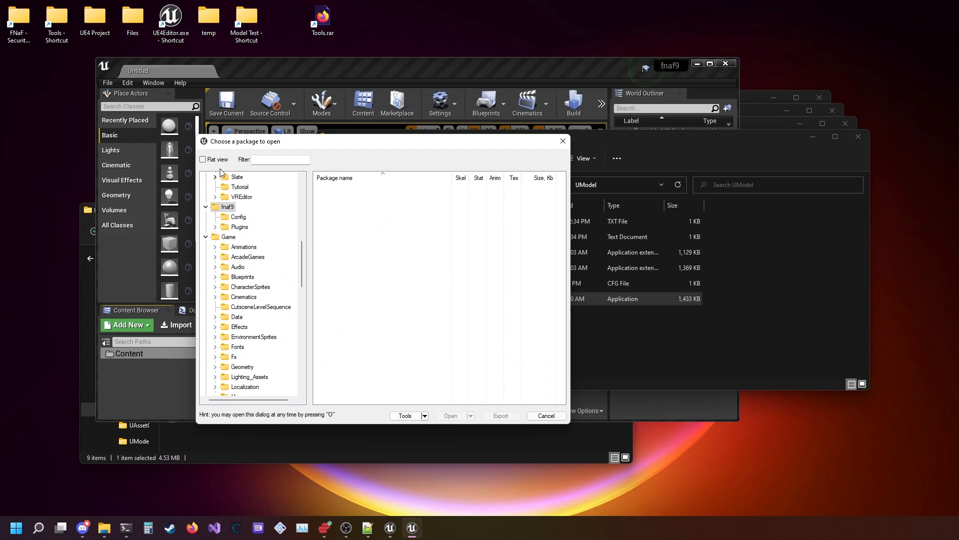
{"action": "left_click", "coordinate": [205, 206]}
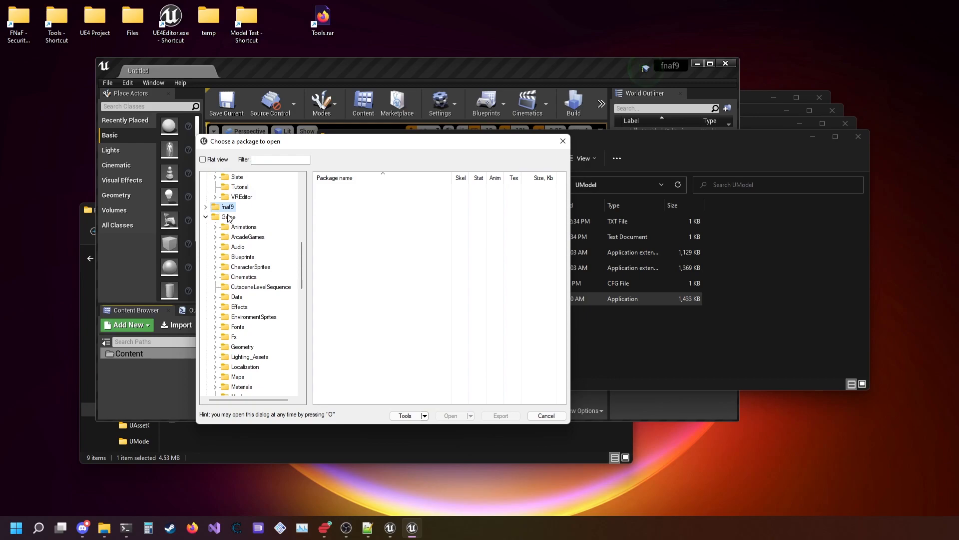
{"action": "left_click", "coordinate": [232, 220]}
{"action": "scroll", "coordinate": [259, 338], "scroll_direction": "down", "scroll_amount": 1}
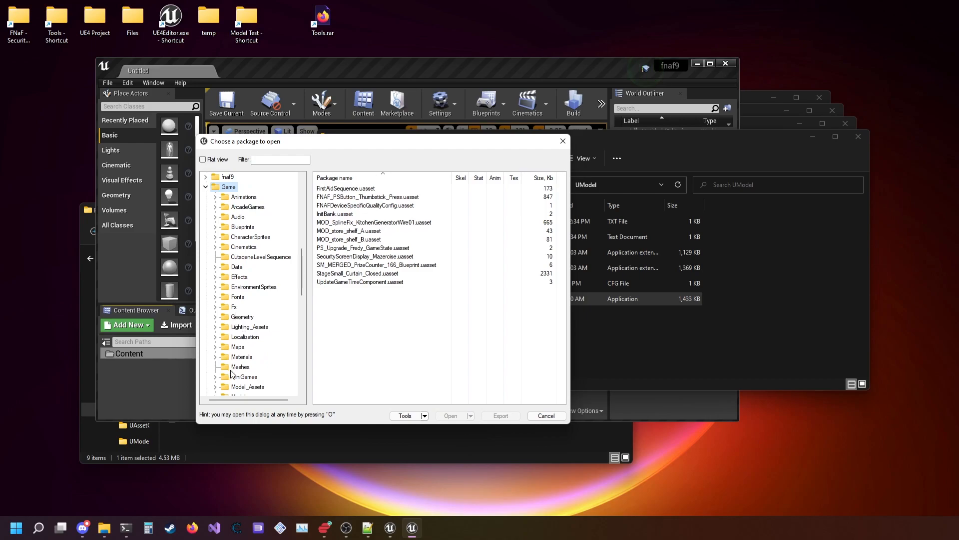
- Browse into Model_Assets, Chars and Freddy under the Game folder to see the original Freddy packages
{"action": "scroll", "coordinate": [231, 372], "scroll_direction": "down", "scroll_amount": 1}
{"action": "left_click", "coordinate": [239, 357]}
{"action": "left_click", "coordinate": [215, 356]}
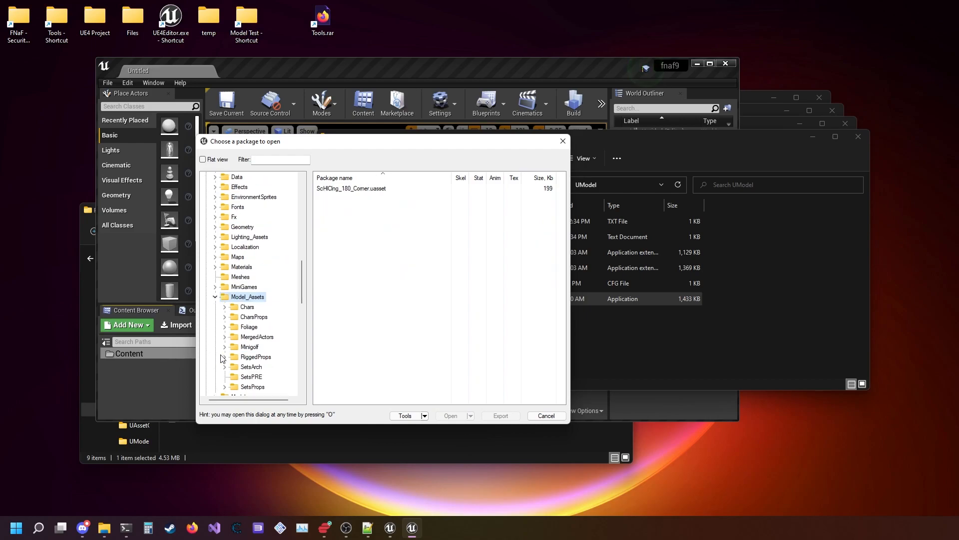
{"action": "left_click", "coordinate": [234, 307]}
{"action": "left_click", "coordinate": [225, 307]}
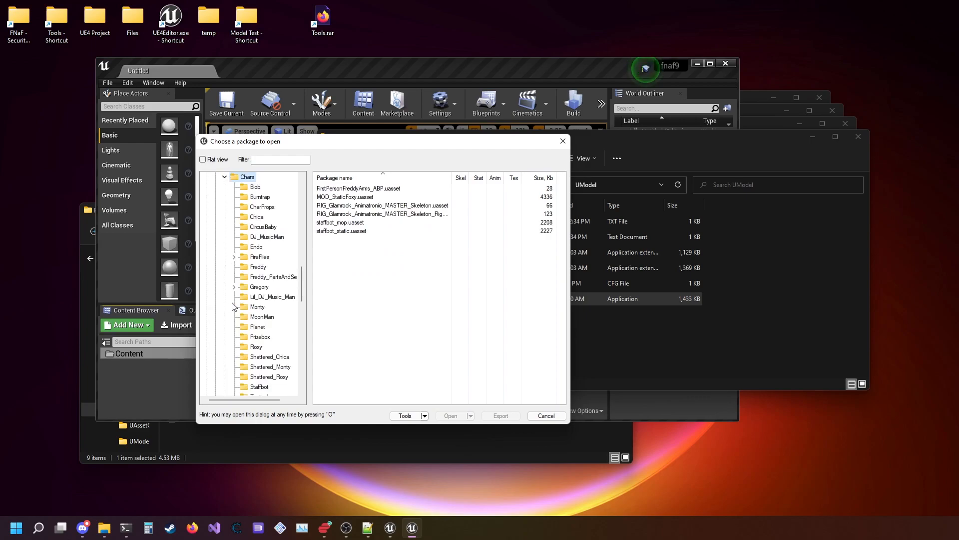
{"action": "left_click", "coordinate": [249, 267]}
- In the fnaf9 Unreal project, create a folder named Model_Assets inside Content and open it
{"action": "left_click_drag", "start_coordinate": [364, 147], "coordinate": [770, 205]}
{"action": "left_click_drag", "start_coordinate": [386, 71], "coordinate": [346, 73]}
{"action": "right_click", "coordinate": [225, 380]}
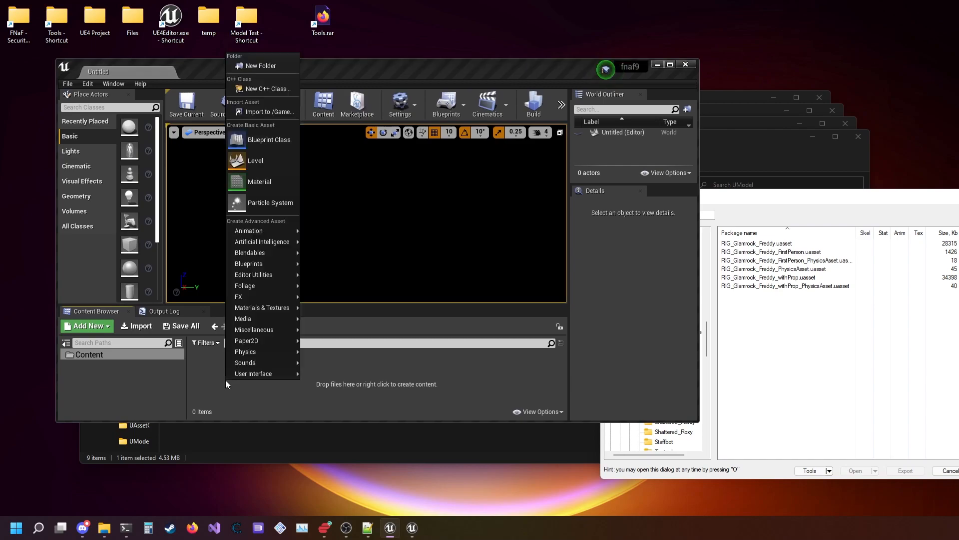
{"action": "left_click", "coordinate": [256, 67]}
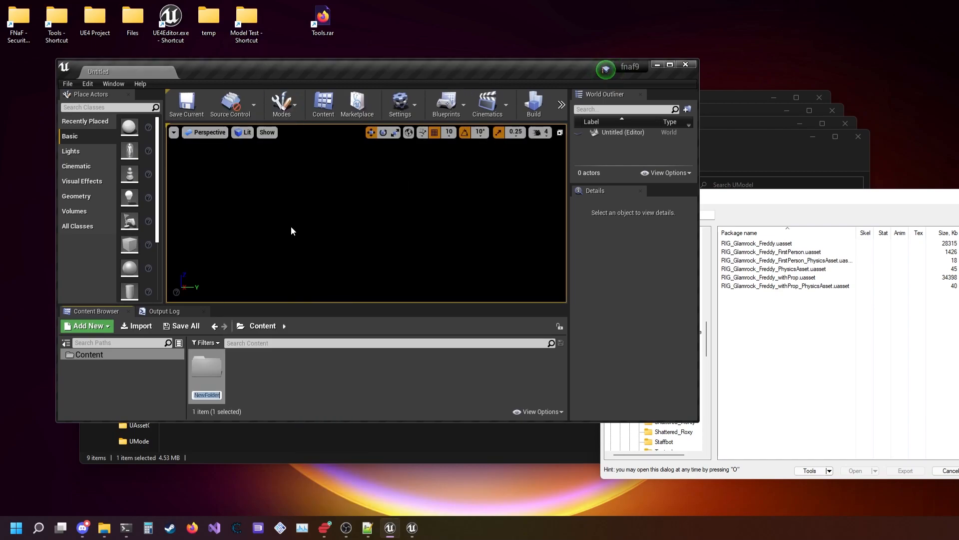
{"action": "type", "text": "Model_Assets"}
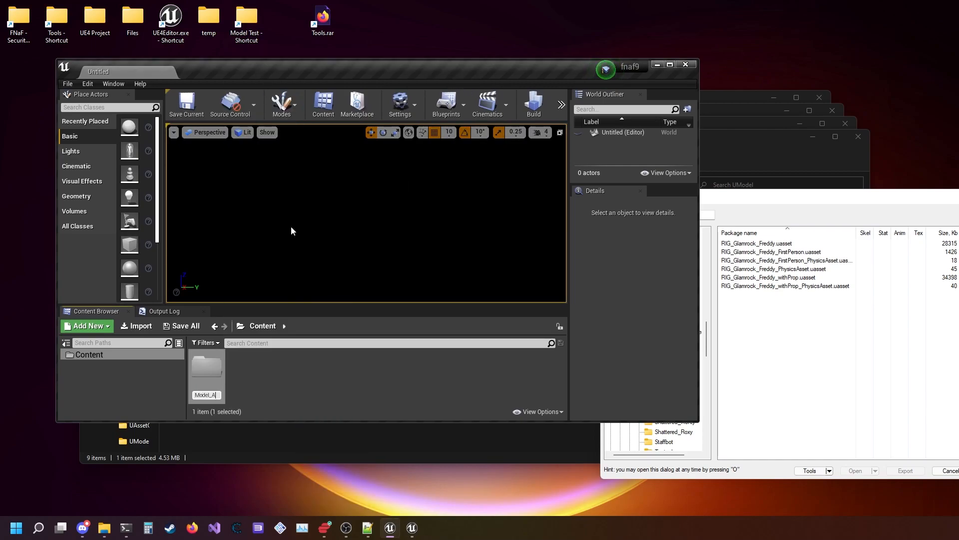
{"action": "key", "text": "Return"}
{"action": "key", "text": "Return"}
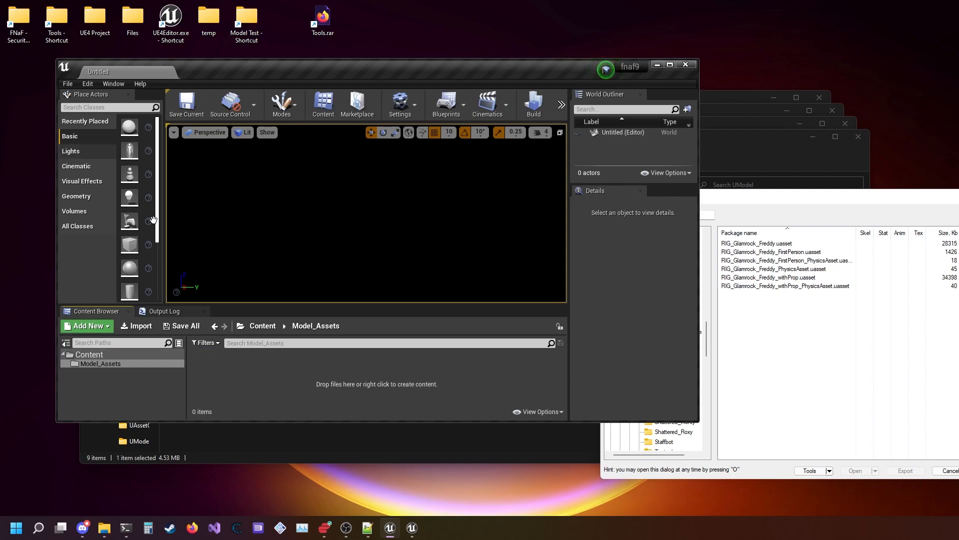
- Create a folder named Chars inside Model_Assets and open it
{"action": "right_click", "coordinate": [223, 384]}
{"action": "left_click", "coordinate": [278, 70]}
{"action": "type", "text": "Chars"}
{"action": "key", "text": "Return"}
{"action": "key", "text": "Return"}
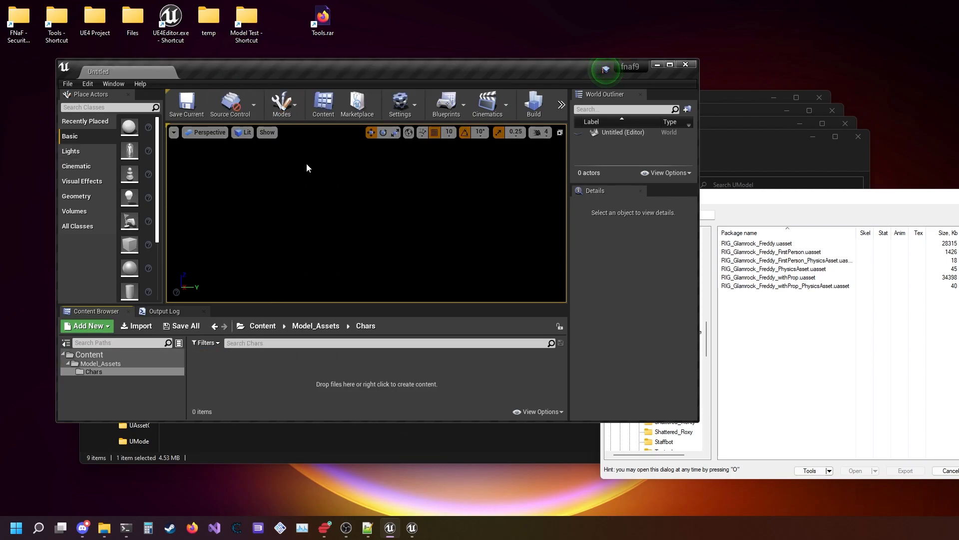
- Create a folder named Freddy inside Chars and open it
{"action": "right_click", "coordinate": [242, 362]}
{"action": "left_click", "coordinate": [240, 59]}
{"action": "type", "text": "Fre"}
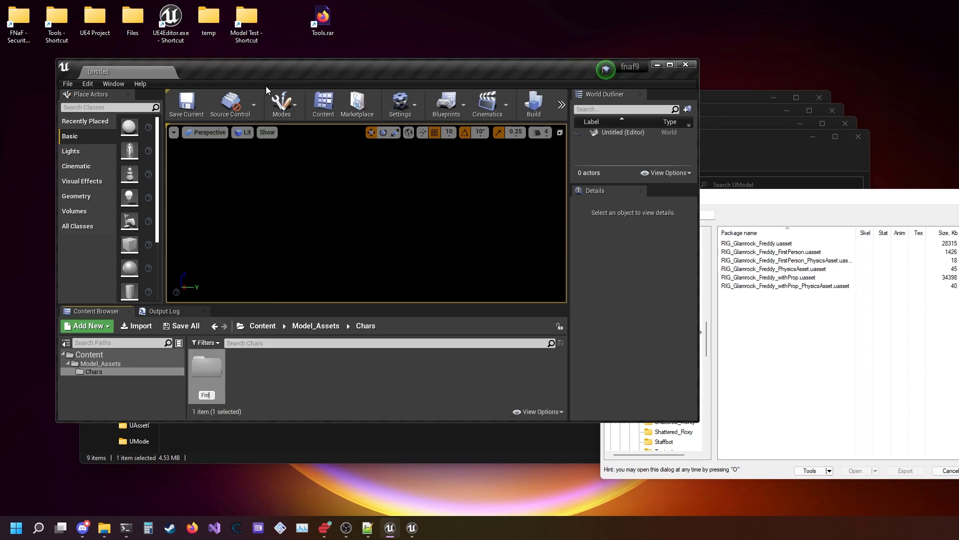
{"action": "type", "text": "ddy"}
{"action": "key", "text": "Return"}
{"action": "key", "text": "Return"}
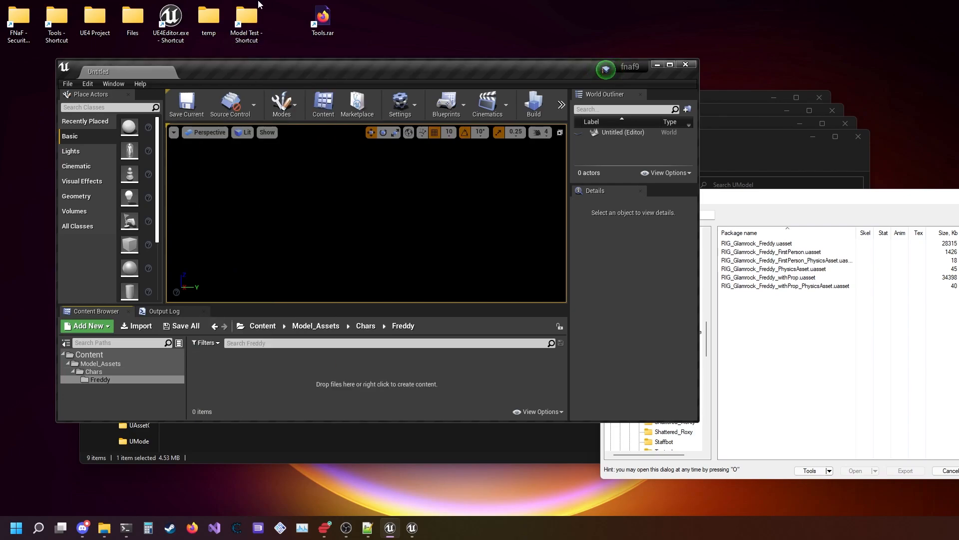
- Bring RIG_Glamrock_Freddy.fbx from the desktop's Model Test folder into the project's Freddy folder for import
{"action": "left_click", "coordinate": [241, 22]}
{"action": "double_click", "coordinate": [241, 22]}
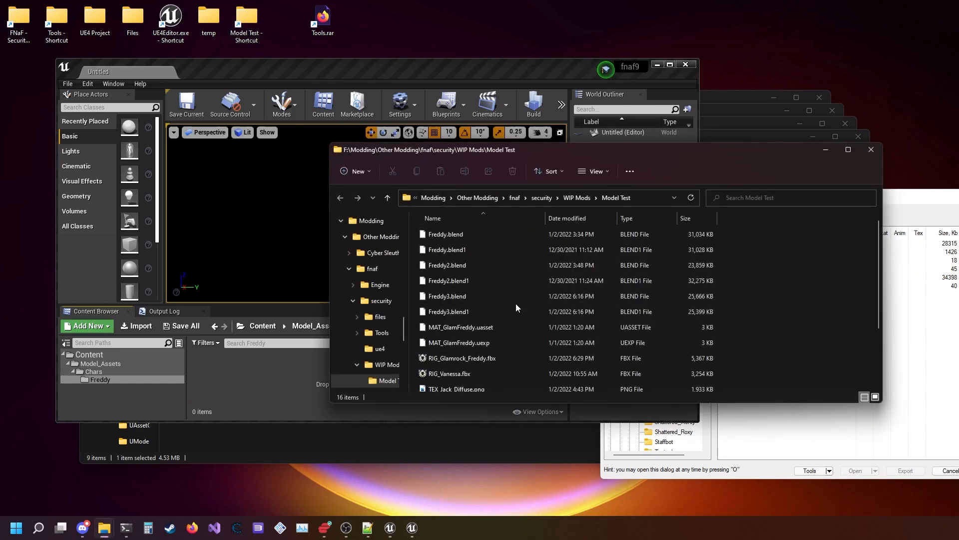
{"action": "left_click", "coordinate": [494, 358]}
{"action": "left_click_drag", "start_coordinate": [494, 358], "coordinate": [253, 385]}
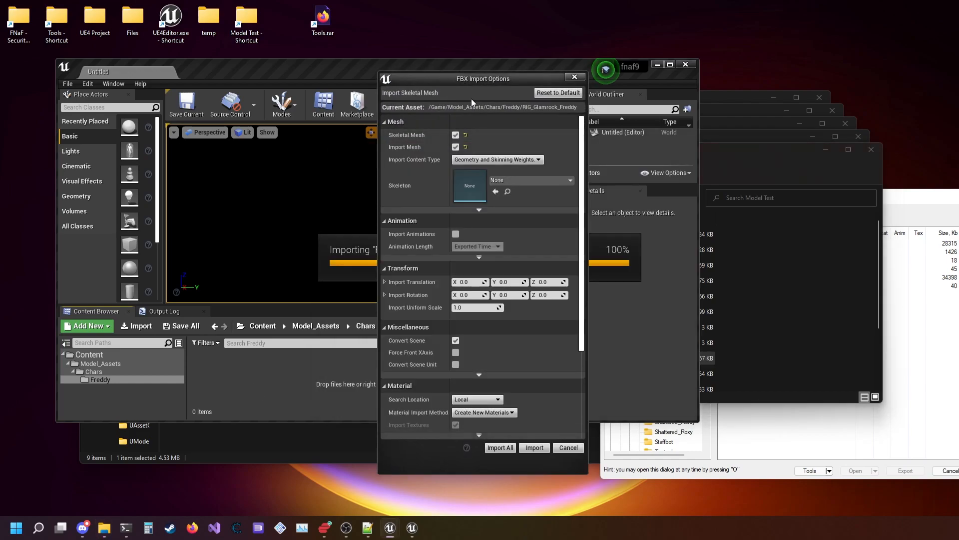
- Import everything from the FBX as a skeletal mesh with Import Normals and Tangents and the Create New Materials method
{"action": "left_click", "coordinate": [479, 209]}
{"action": "left_click", "coordinate": [513, 315]}
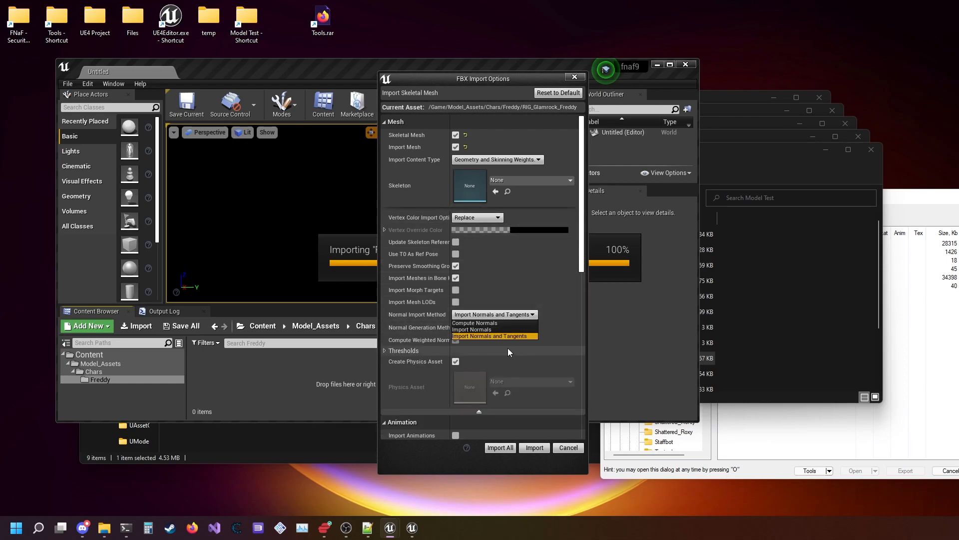
{"action": "left_click", "coordinate": [479, 336]}
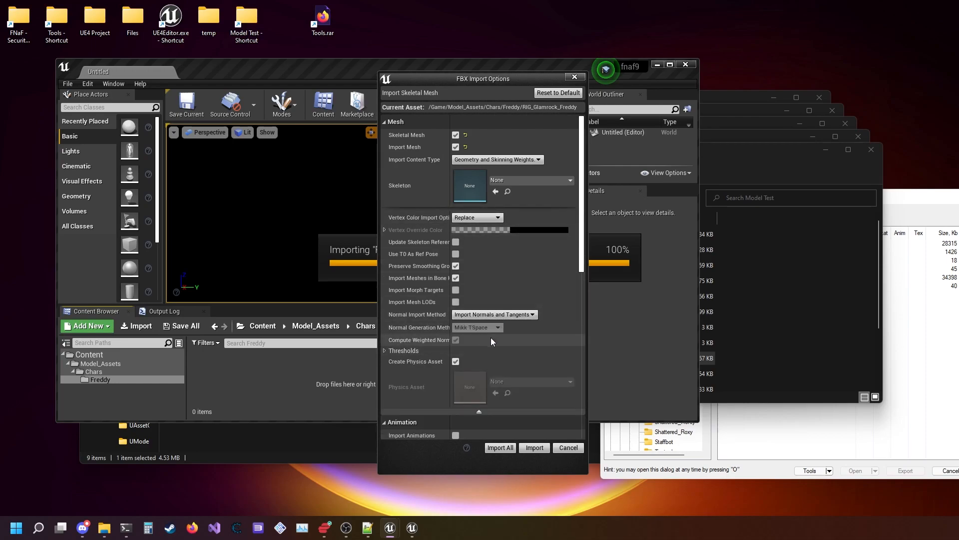
{"action": "scroll", "coordinate": [508, 327], "scroll_direction": "down", "scroll_amount": 15}
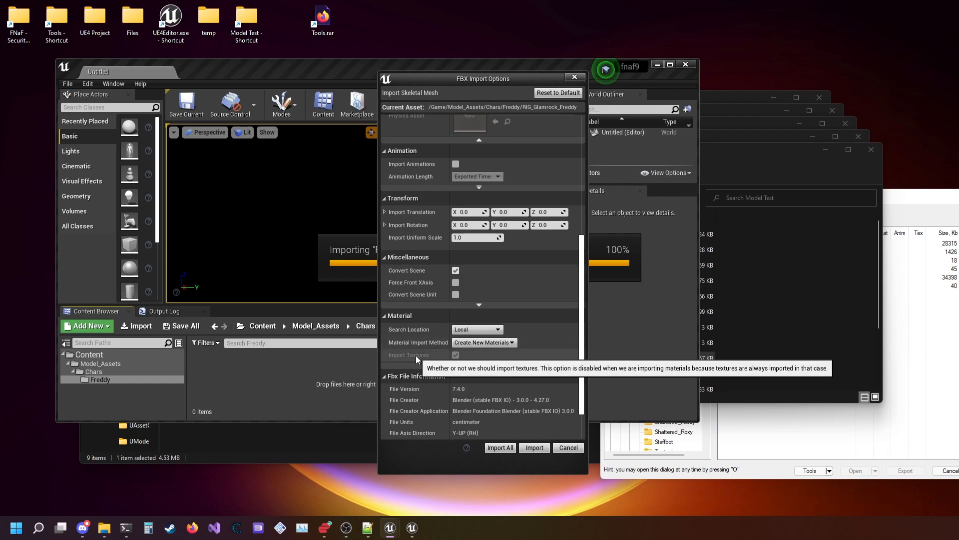
{"action": "left_click", "coordinate": [499, 344]}
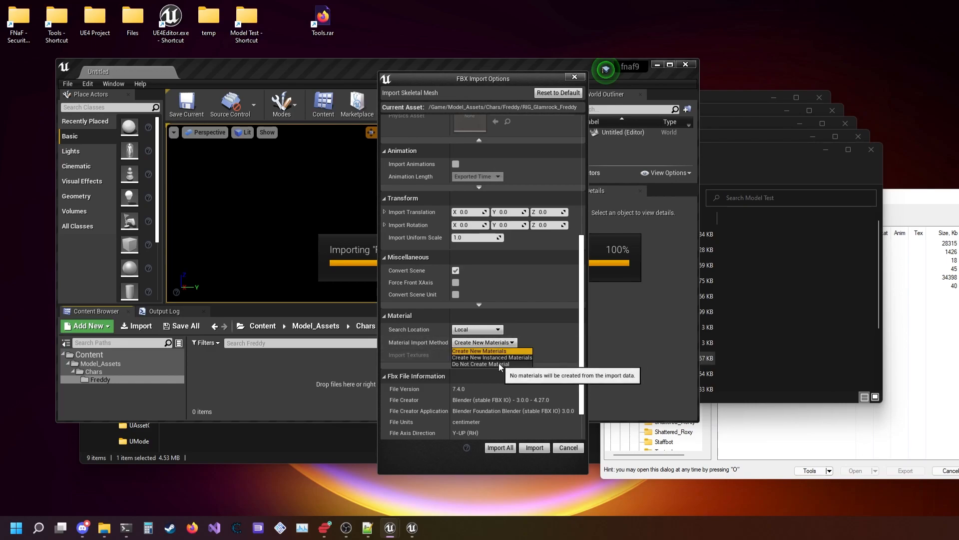
{"action": "left_click", "coordinate": [512, 343]}
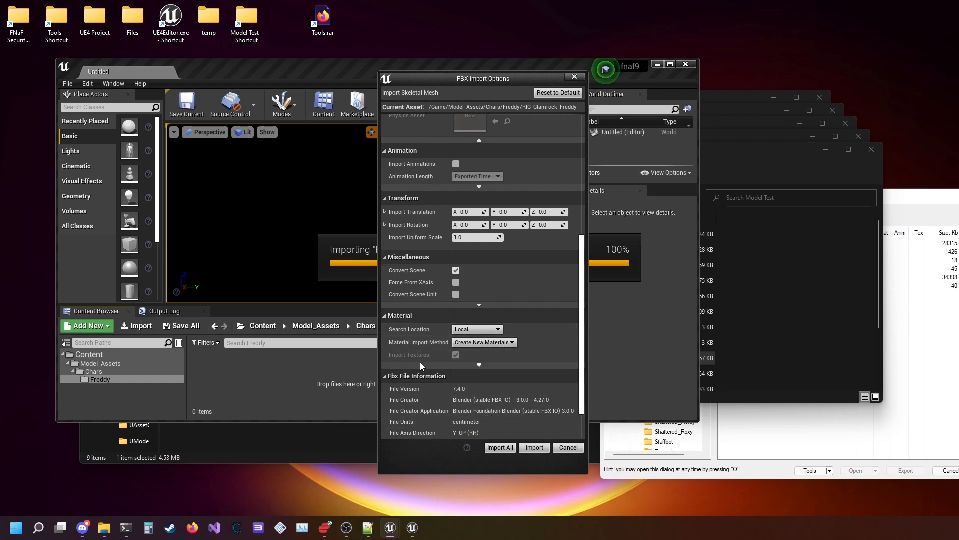
{"action": "scroll", "coordinate": [492, 425], "scroll_direction": "down", "scroll_amount": 2}
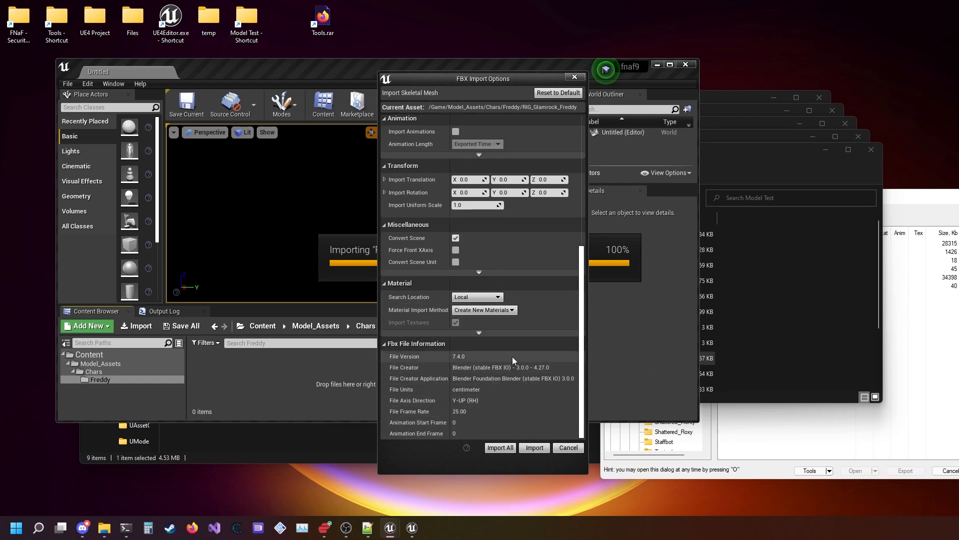
{"action": "left_click", "coordinate": [500, 447]}
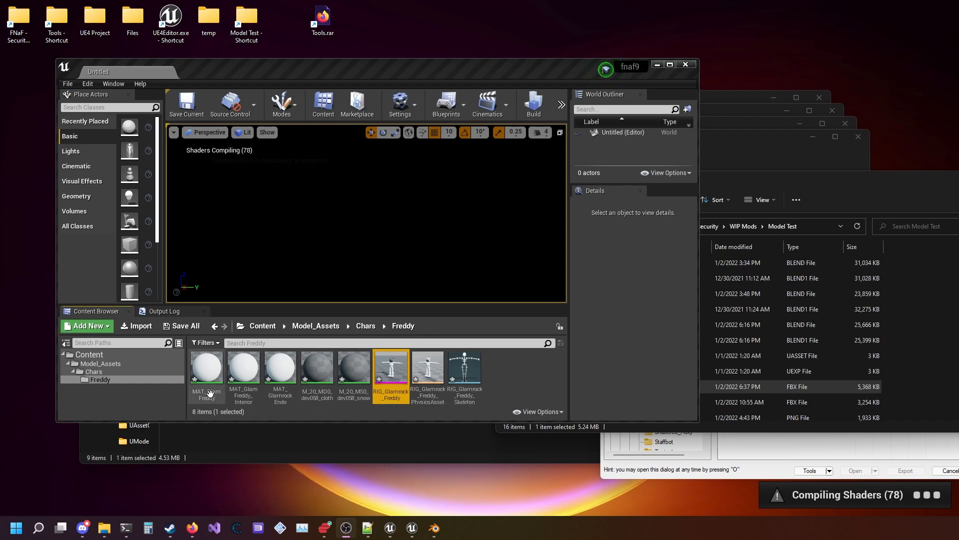
- Open the game's RIG_Glamrock_Freddy.uasset in UE Viewer to check which skeleton it uses
{"action": "left_click", "coordinate": [654, 470]}
{"action": "left_click_drag", "start_coordinate": [694, 193], "coordinate": [572, 155]}
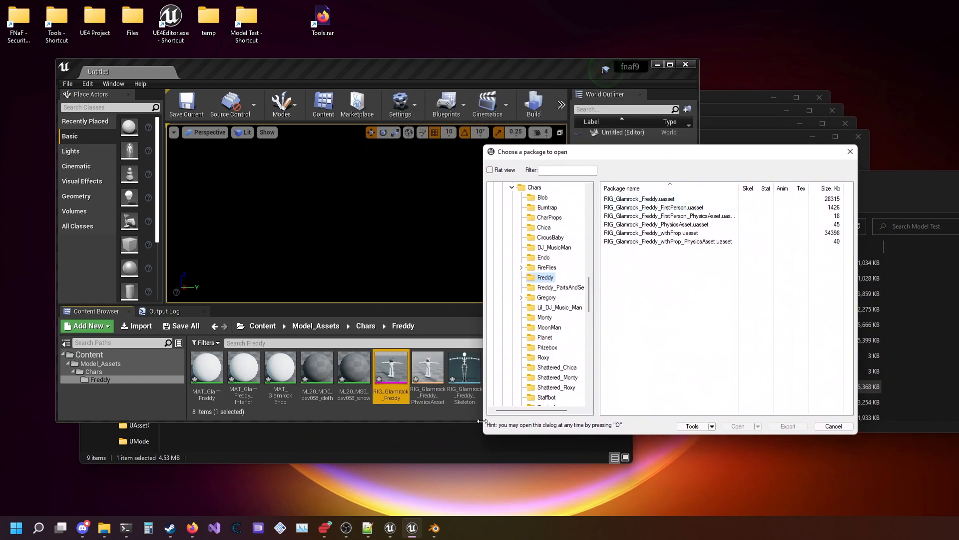
{"action": "double_click", "coordinate": [653, 202]}
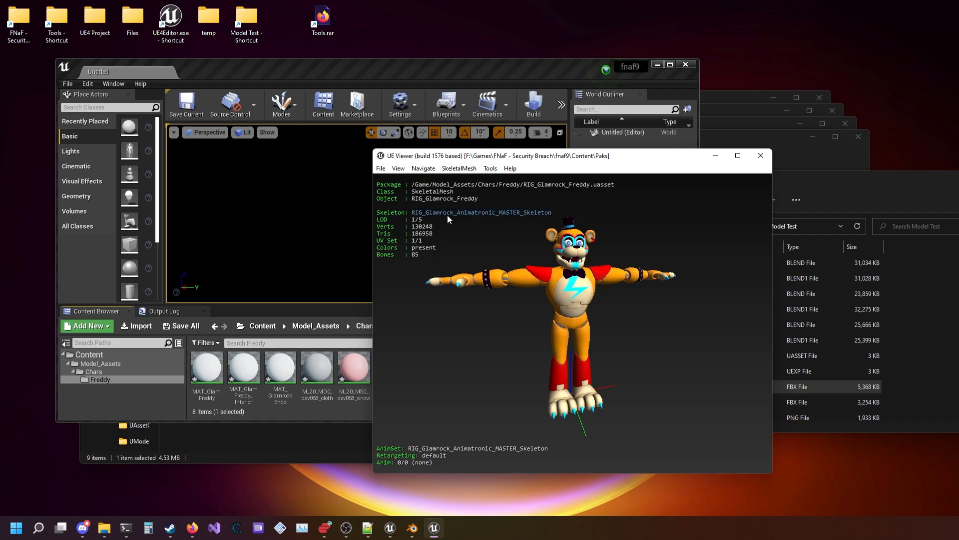
{"action": "left_click_drag", "start_coordinate": [475, 159], "coordinate": [545, 206]}
- Filter the flat package list by RIG_Glamrock_An and select RIG_Glamrock_Animatronic_MASTER_Skeleton.uasset to see its folder path
{"action": "key", "text": "o"}
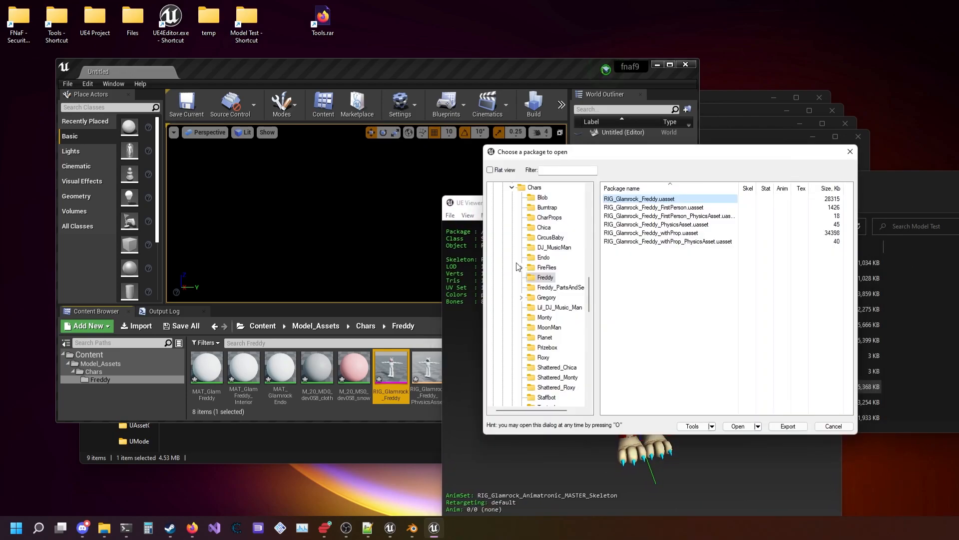
{"action": "left_click", "coordinate": [501, 170]}
{"action": "left_click", "coordinate": [548, 170]}
{"action": "type", "text": "RIG"}
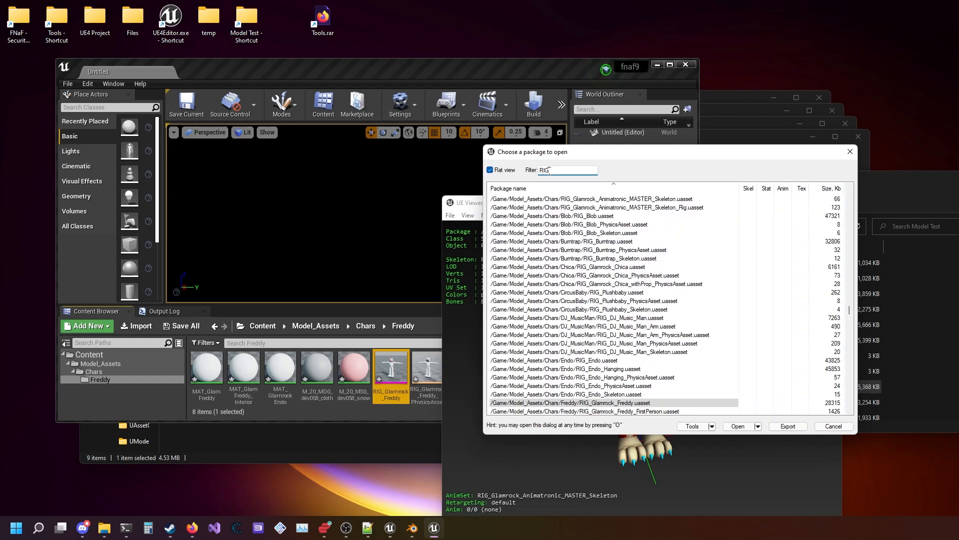
{"action": "type", "text": "_Glamrock"}
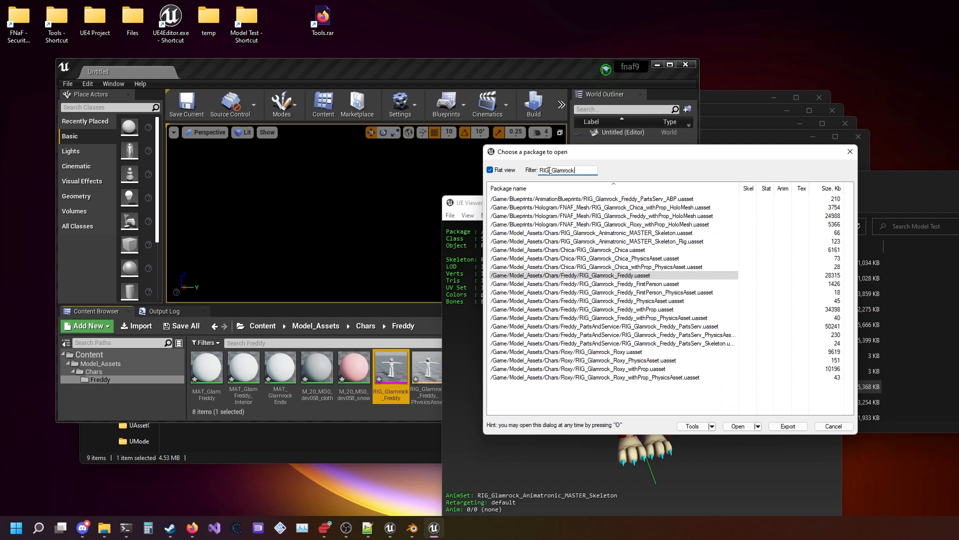
{"action": "type", "text": "_An"}
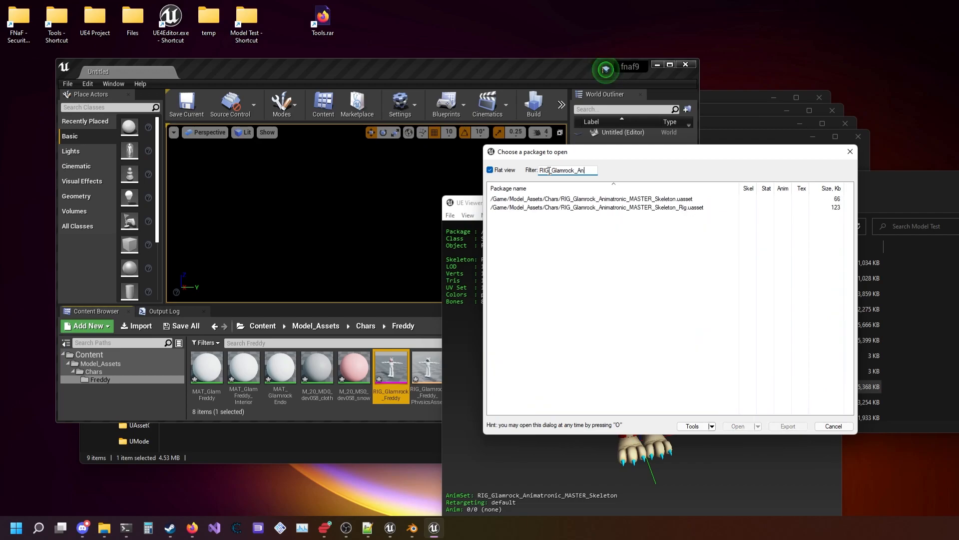
{"action": "left_click", "coordinate": [562, 200]}
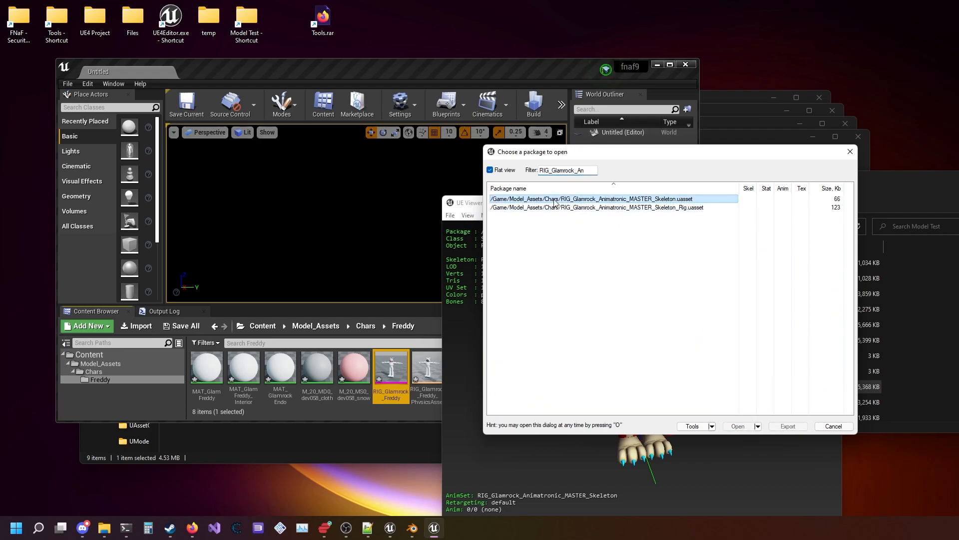
- Show the packages as a folder tree and clear the filter to check which folder holds the Glamrock master skeleton
{"action": "left_click", "coordinate": [499, 172]}
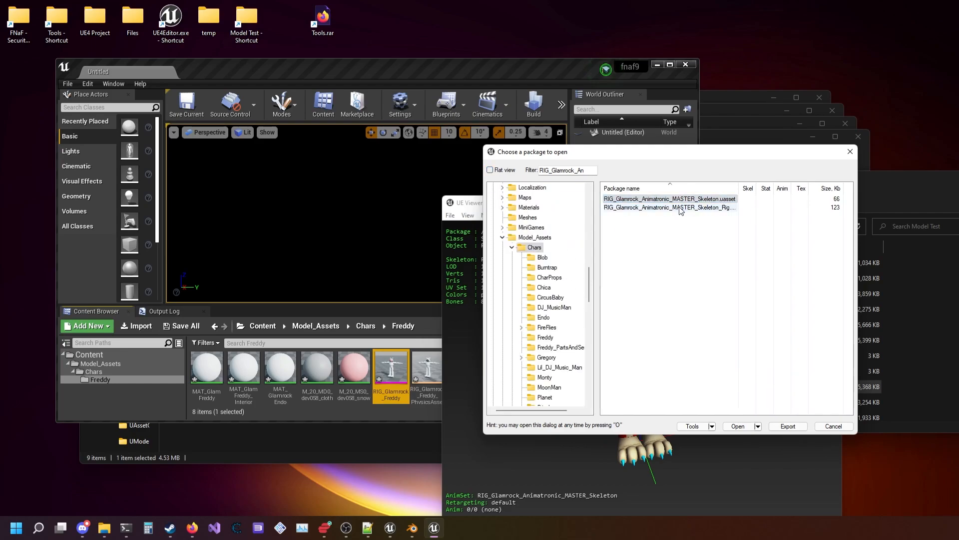
{"action": "double_click", "coordinate": [548, 172]}
{"action": "key", "text": "BackSpace"}
- In the Unreal Editor, move RIG_Glamrock_Freddy_Skeleton from the Freddy folder into its parent Chars folder and open Chars
{"action": "left_click", "coordinate": [387, 405]}
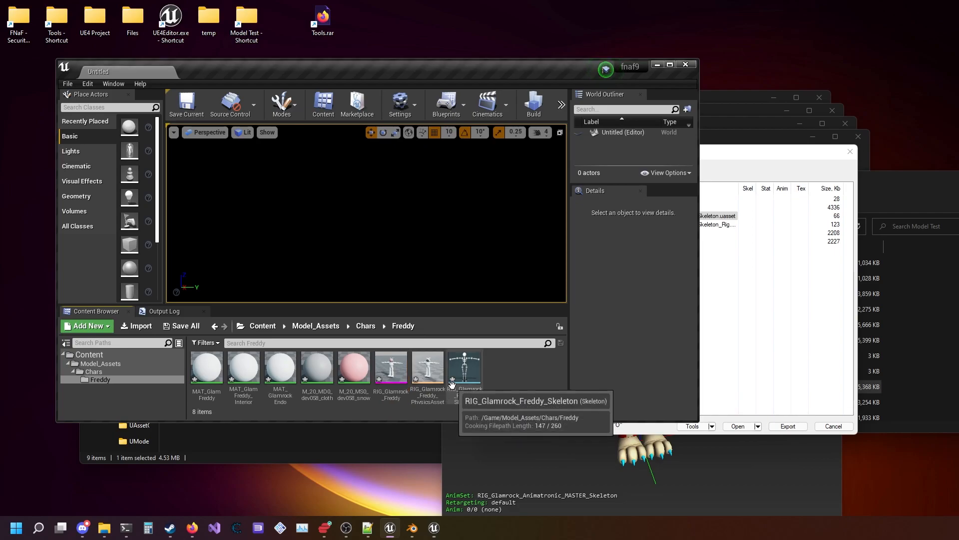
{"action": "left_click_drag", "start_coordinate": [452, 384], "coordinate": [109, 367]}
{"action": "left_click", "coordinate": [129, 381]}
{"action": "left_click", "coordinate": [123, 371]}
- Rename the skeleton asset in Chars, replacing "Freddy" in its name with "Animatronic_MASTER" to match the game's package
{"action": "left_click", "coordinate": [243, 370]}
{"action": "right_click", "coordinate": [243, 372]}
{"action": "left_click", "coordinate": [280, 162]}
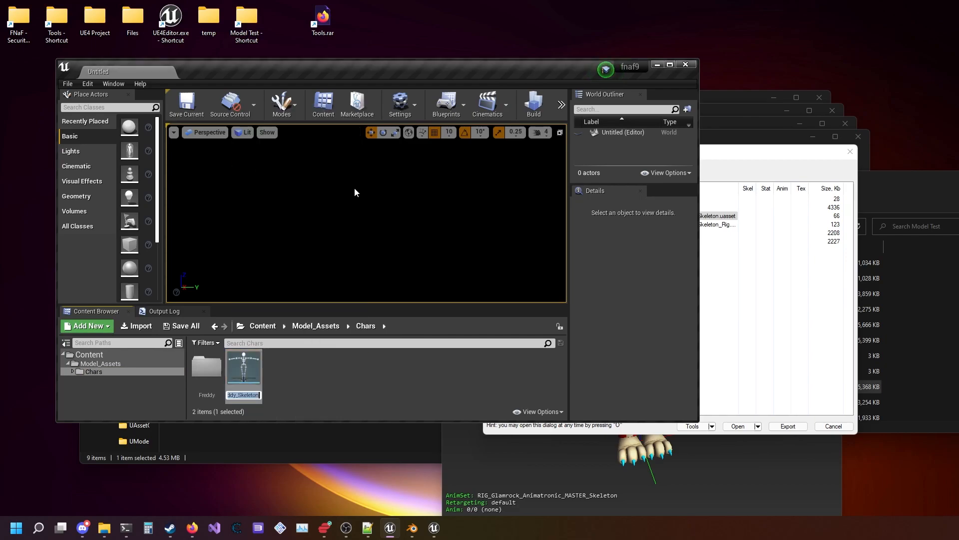
{"action": "left_click", "coordinate": [762, 178]}
{"action": "right_click", "coordinate": [245, 381]}
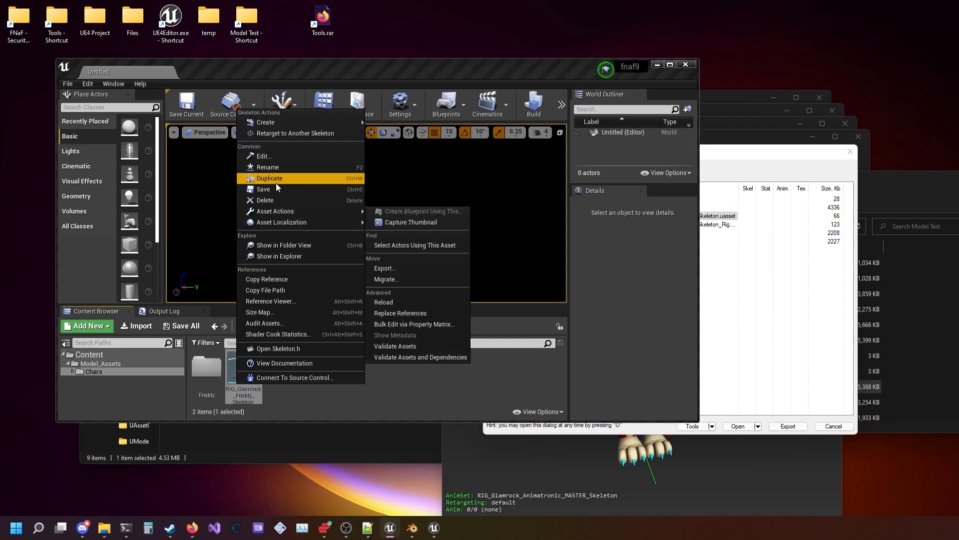
{"action": "left_click", "coordinate": [281, 168]}
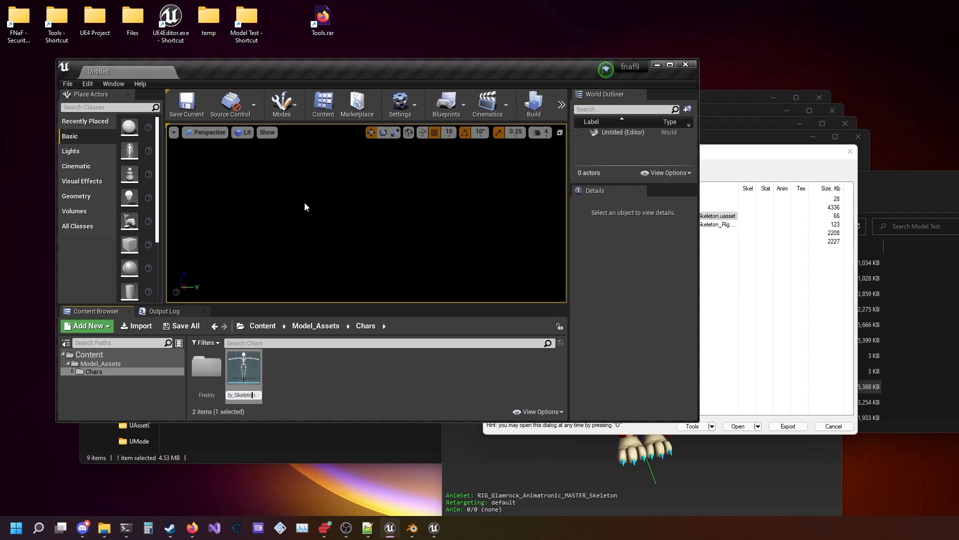
{"action": "key", "text": "Home"}
{"action": "key", "text": "Right"}
{"action": "key", "text": "Right"}
{"action": "key", "text": "Right"}
{"action": "key", "text": "Right"}
{"action": "key", "text": "Right"}
{"action": "key", "text": "Right"}
{"action": "key", "text": "Right"}
{"action": "key", "text": "Right"}
{"action": "key", "text": "Right"}
{"action": "key", "text": "Right"}
{"action": "key", "text": "Right"}
{"action": "key", "text": "Right"}
{"action": "key", "text": "Right"}
{"action": "key", "text": "Right"}
{"action": "key", "text": "Right"}
{"action": "key", "text": "BackSpace"}
{"action": "key", "text": "BackSpace"}
{"action": "key", "text": "BackSpace"}
{"action": "type", "text": "Animatronic_MASTER"}
{"action": "key", "text": "Return"}
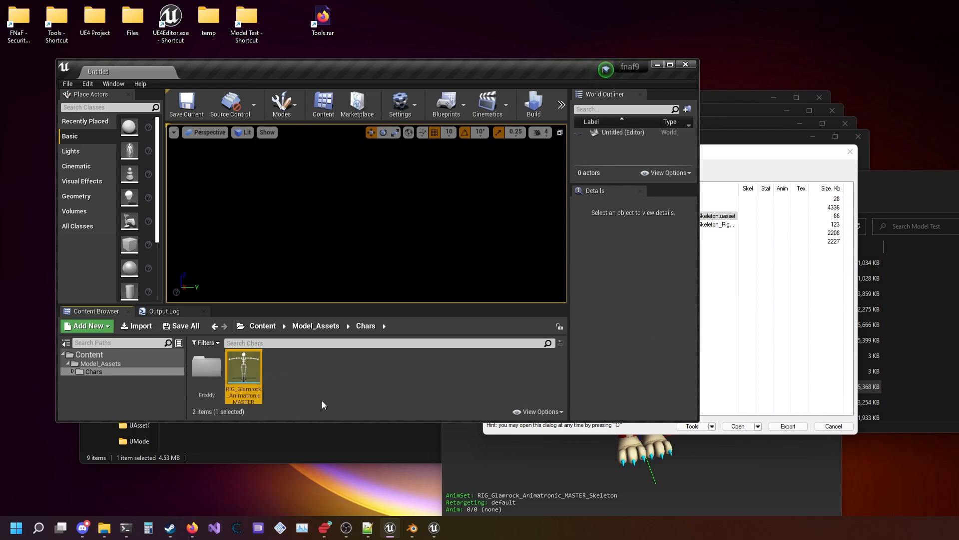
- Open the Freddy folder, inspect the RIG_Glamrock_Freddy physics asset, and close its editor
{"action": "double_click", "coordinate": [205, 367]}
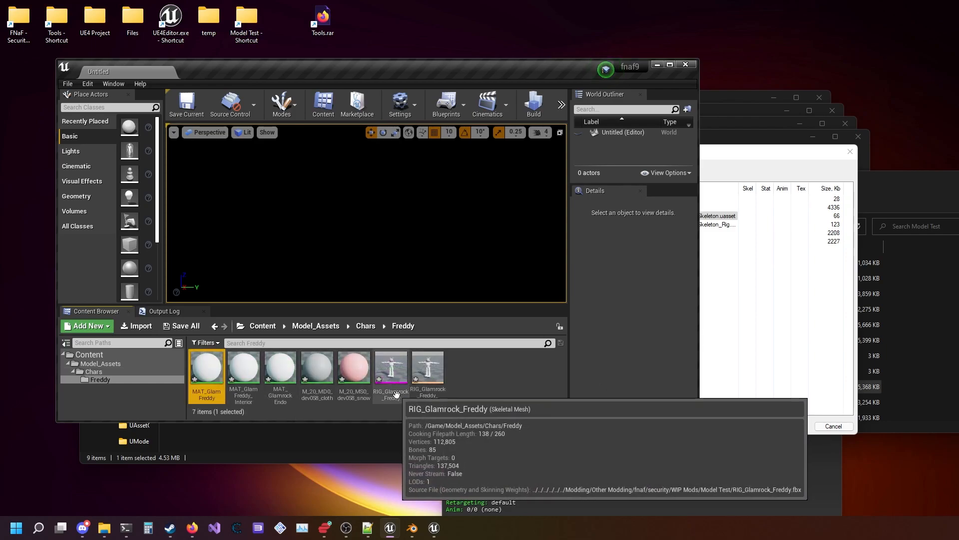
{"action": "double_click", "coordinate": [427, 375]}
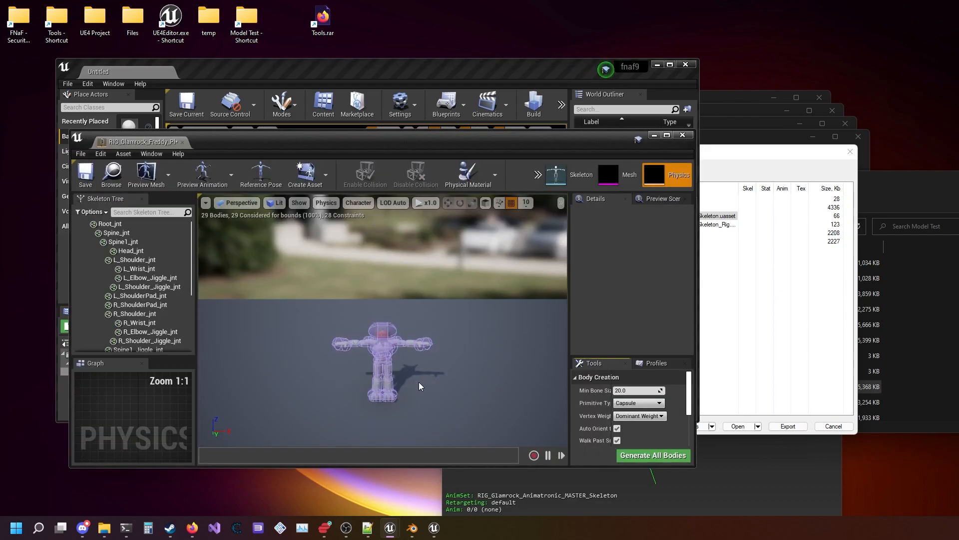
{"action": "left_click", "coordinate": [182, 142]}
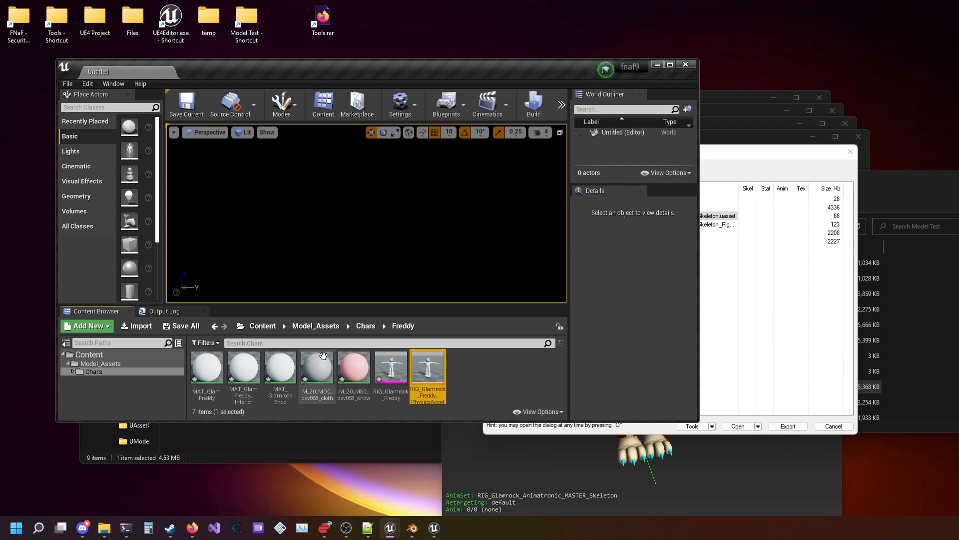
- In UE Viewer, search all packages for MAT_Glam, select MAT_GlamChica, and show its location in the folder tree
{"action": "left_click", "coordinate": [819, 351]}
{"action": "left_click", "coordinate": [490, 170]}
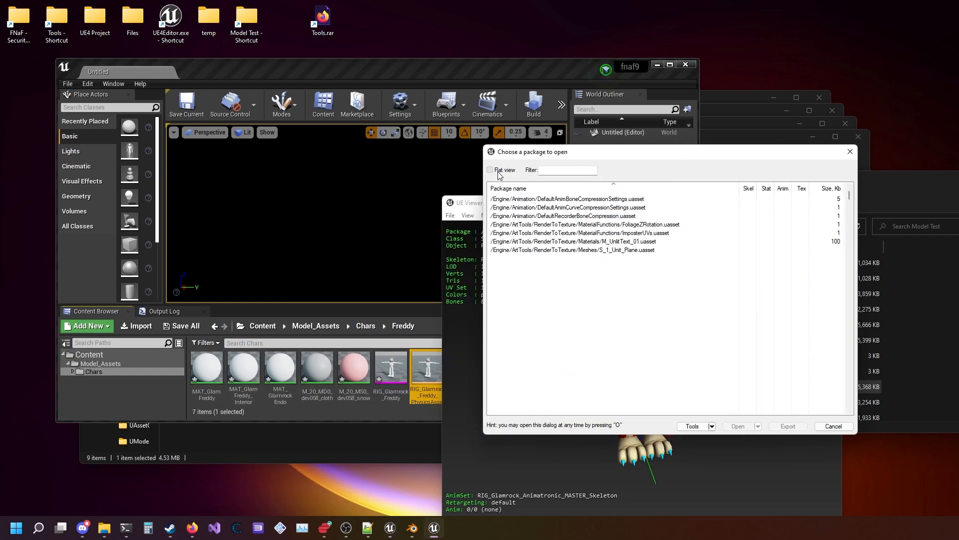
{"action": "type", "text": "z"}
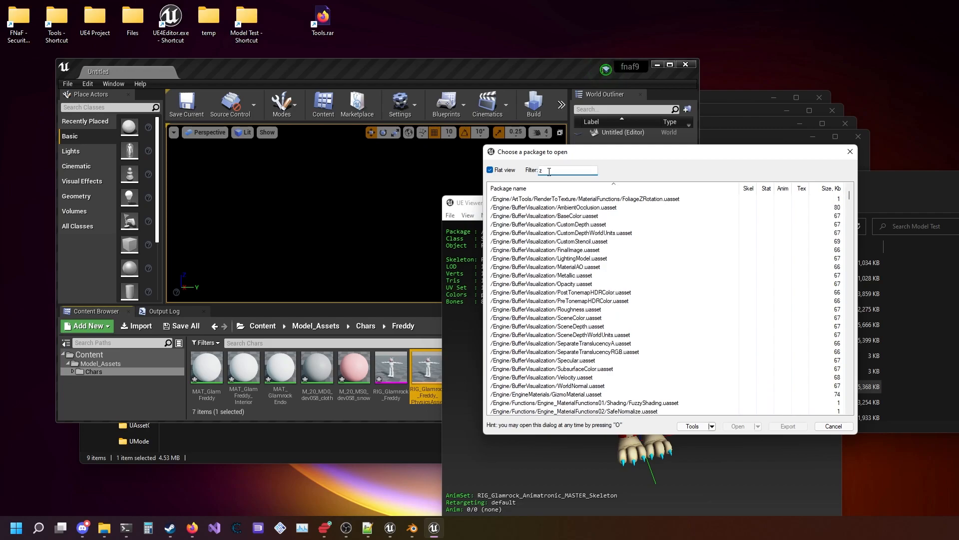
{"action": "key", "text": "BackSpace"}
{"action": "type", "text": "MA"}
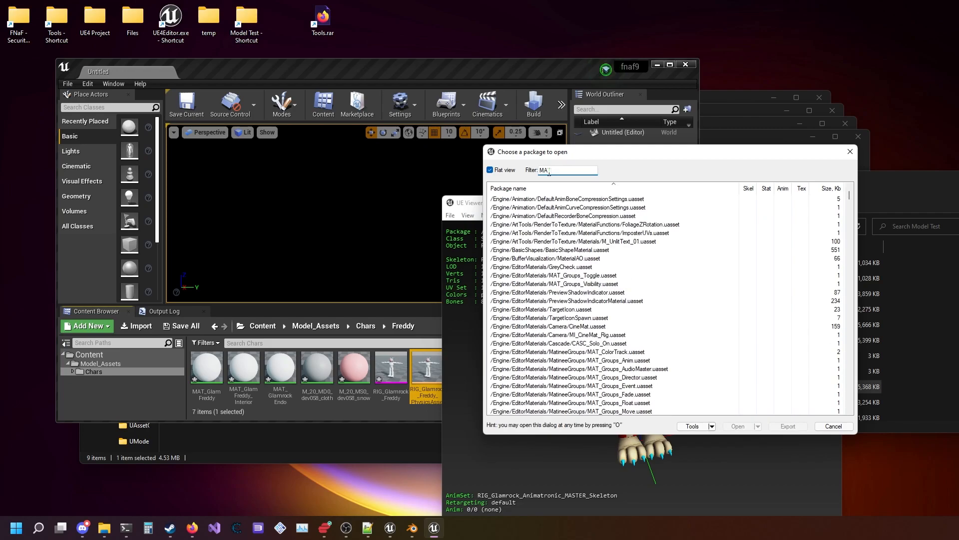
{"action": "type", "text": "T_"}
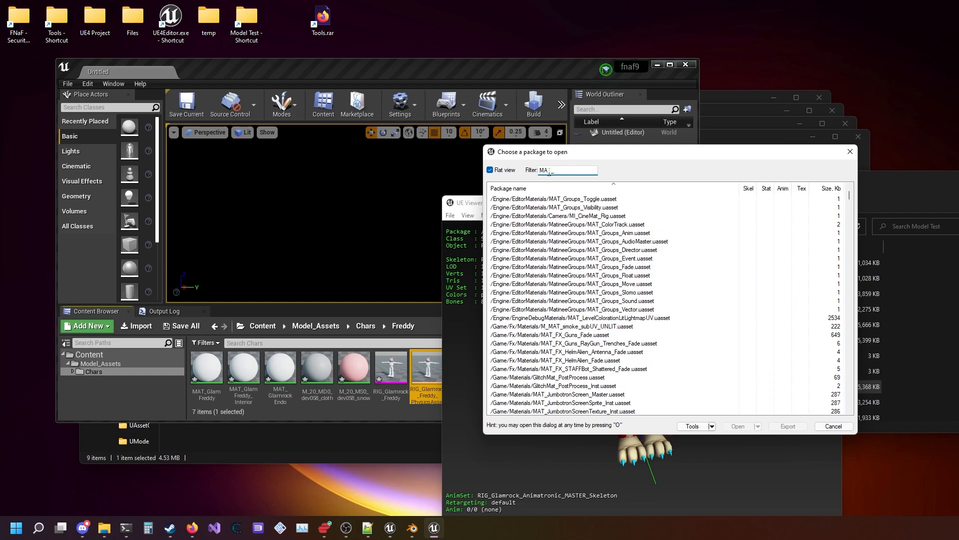
{"action": "type", "text": "Glam"}
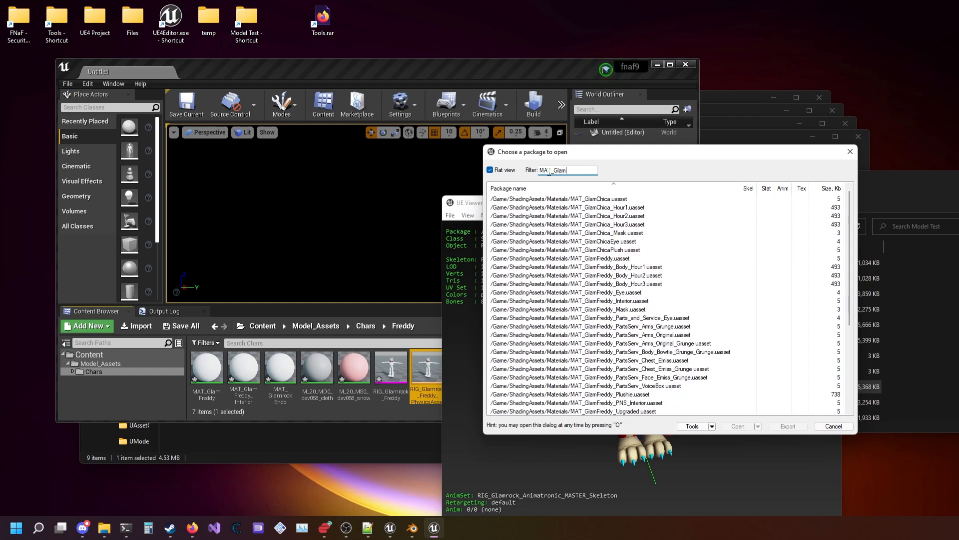
{"action": "left_click", "coordinate": [529, 199]}
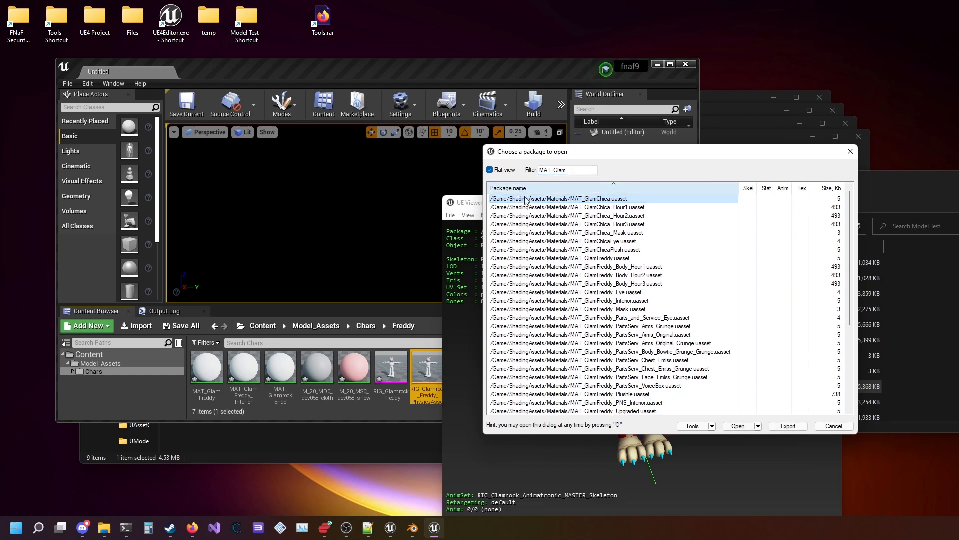
{"action": "left_click", "coordinate": [490, 170]}
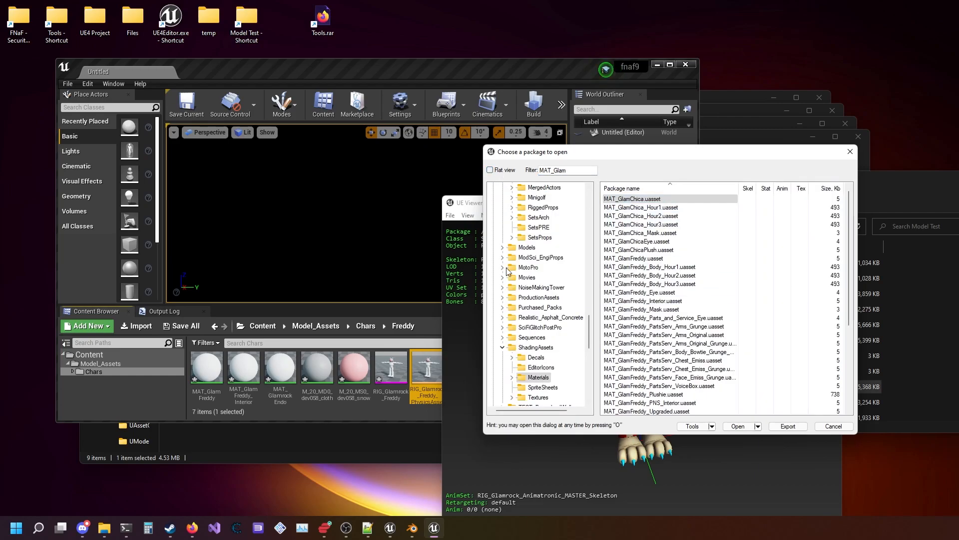
- In the Unreal Editor, create a folder named ShadingAssets directly under Content
{"action": "left_click", "coordinate": [106, 355]}
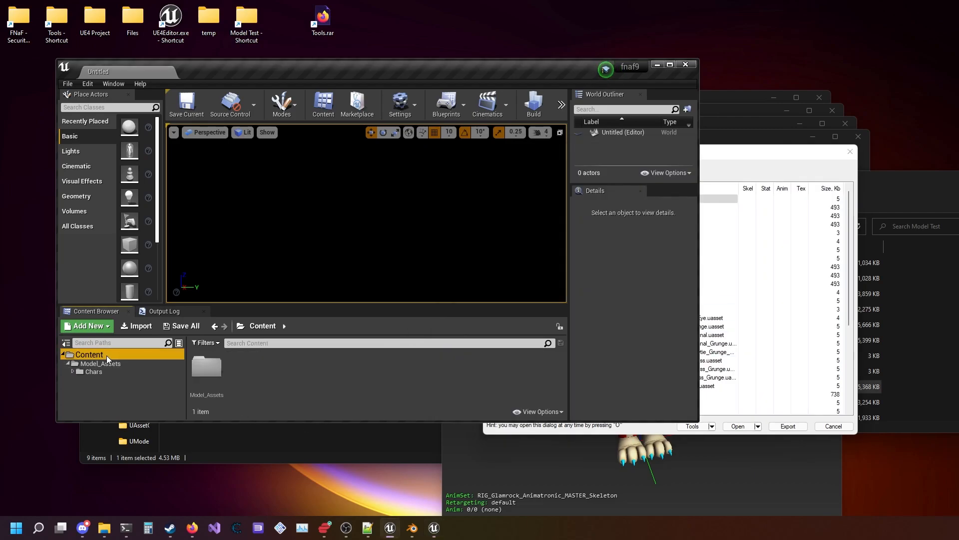
{"action": "right_click", "coordinate": [107, 355]}
{"action": "left_click", "coordinate": [129, 126]}
{"action": "type", "text": "ShadingAssets"}
{"action": "key", "text": "Return"}
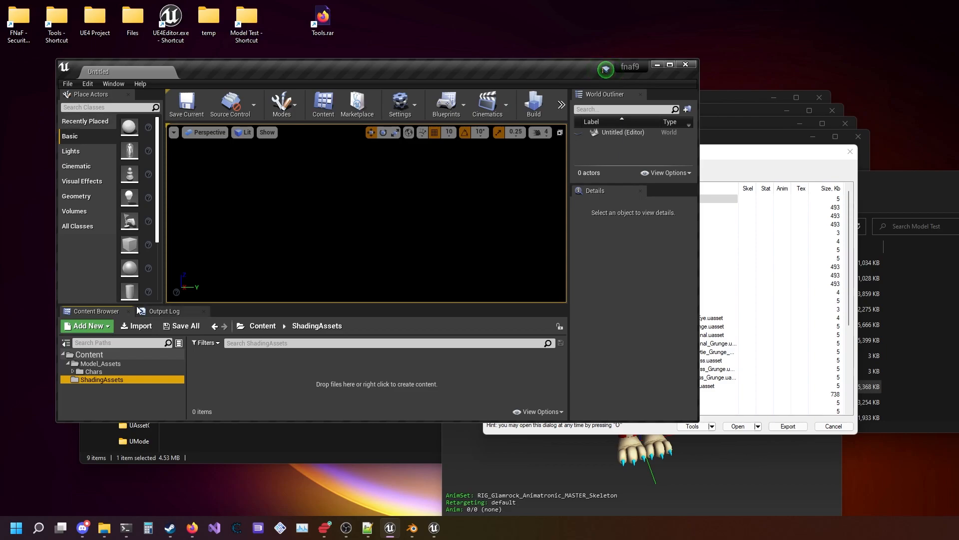
- Create a subfolder named Materials inside ShadingAssets
{"action": "right_click", "coordinate": [104, 378]}
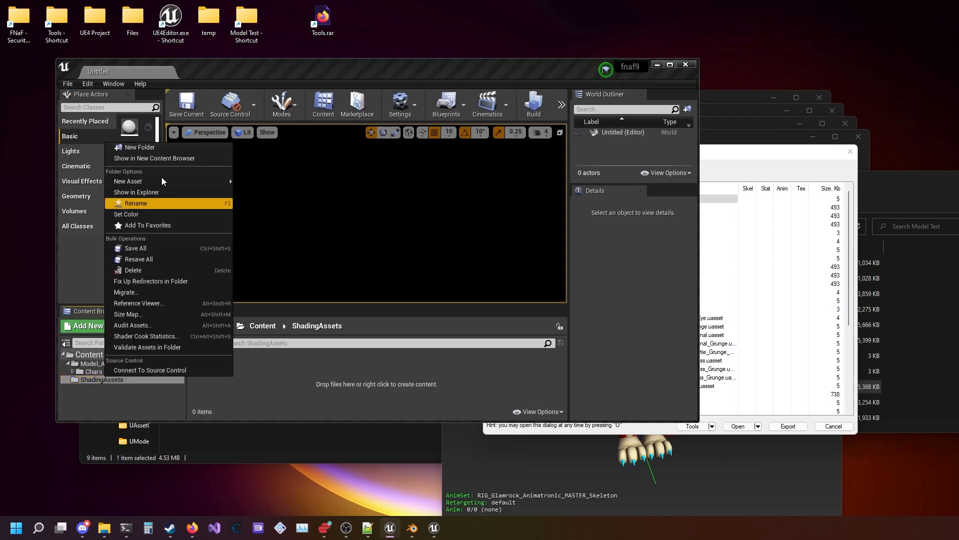
{"action": "left_click", "coordinate": [160, 148]}
{"action": "type", "text": "Materials"}
{"action": "key", "text": "Return"}
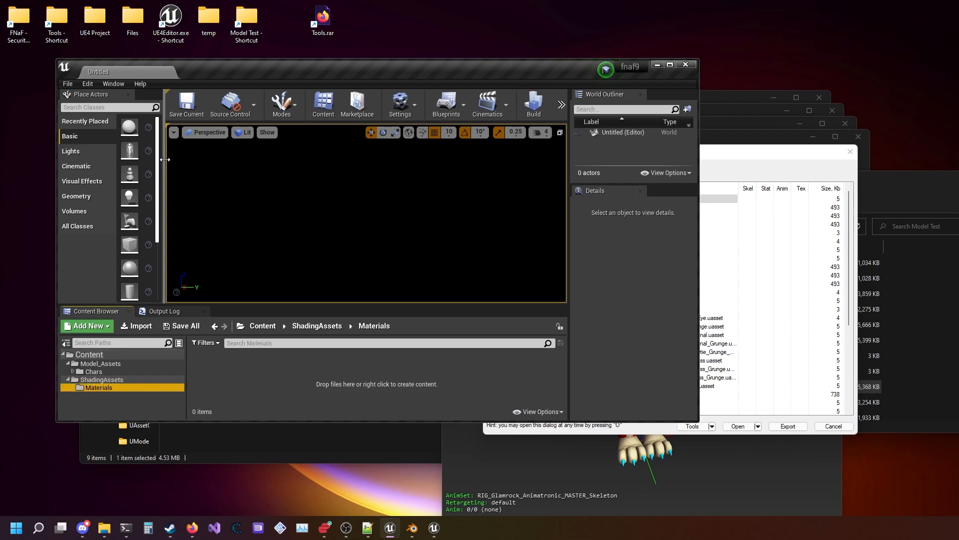
- Move MAT_GlamFreddy, MAT_GlamFreddy_Interior and MAT_GlamrockEndo from the Freddy folder into ShadingAssets/Materials
{"action": "left_click", "coordinate": [104, 371]}
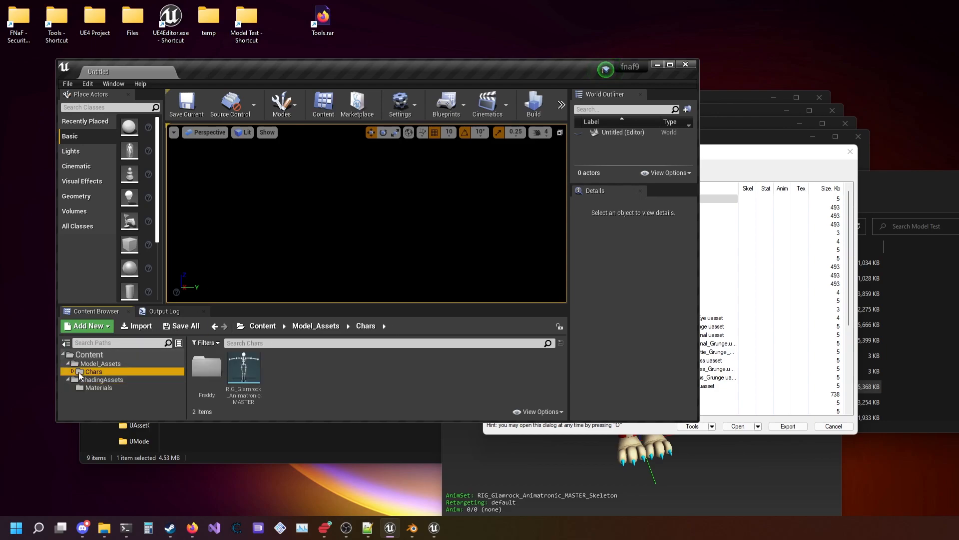
{"action": "double_click", "coordinate": [206, 368]}
{"action": "left_click", "coordinate": [206, 368]}
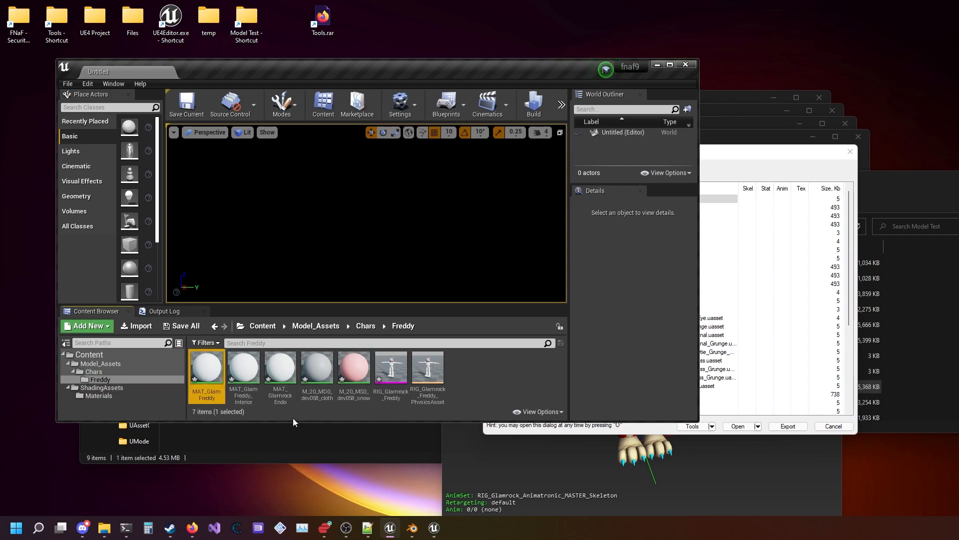
{"action": "left_click", "coordinate": [284, 375], "text": "shift"}
{"action": "left_click_drag", "start_coordinate": [280, 375], "coordinate": [125, 395]}
{"action": "left_click", "coordinate": [152, 407]}
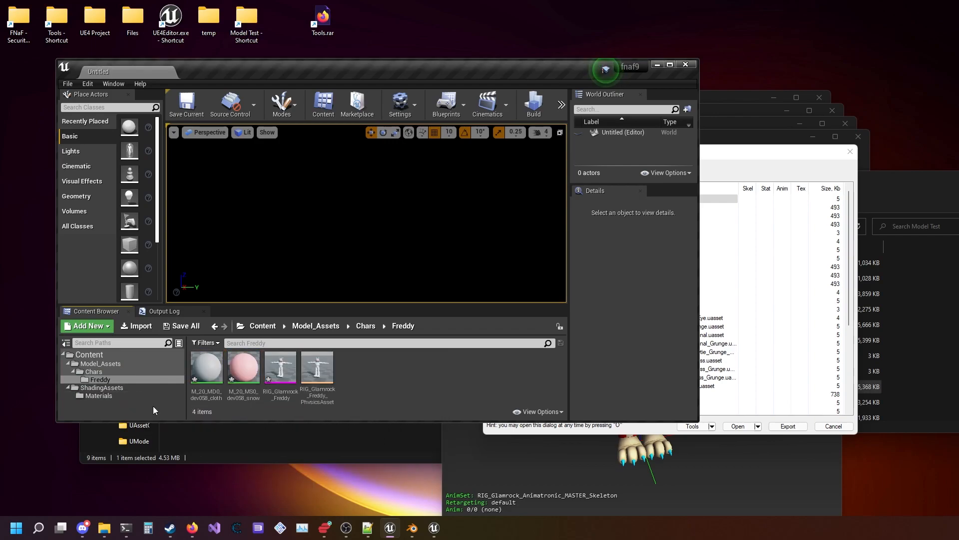
- Open the RIG_Glamrock_Freddy skeletal mesh, examine its material slots and the previewed model, and close the mesh editor
{"action": "double_click", "coordinate": [279, 382]}
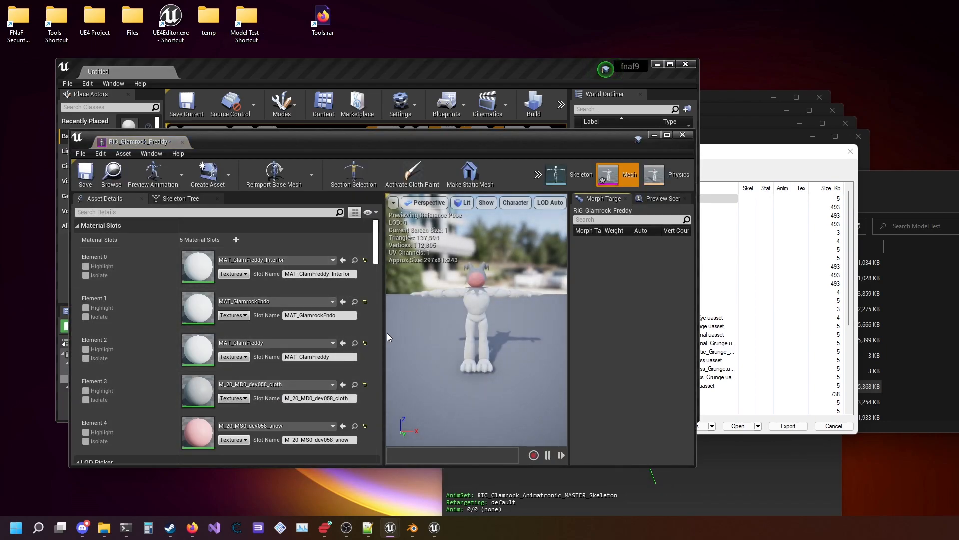
{"action": "scroll", "coordinate": [480, 292], "scroll_direction": "up", "scroll_amount": 10}
{"action": "scroll", "coordinate": [479, 292], "scroll_direction": "down", "scroll_amount": 6}
{"action": "mouse_move", "coordinate": [480, 292]}
{"action": "right_mouse_down"}
{"action": "mouse_move", "coordinate": [459, 304]}
{"action": "mouse_move", "coordinate": [467, 292]}
{"action": "right_mouse_up"}
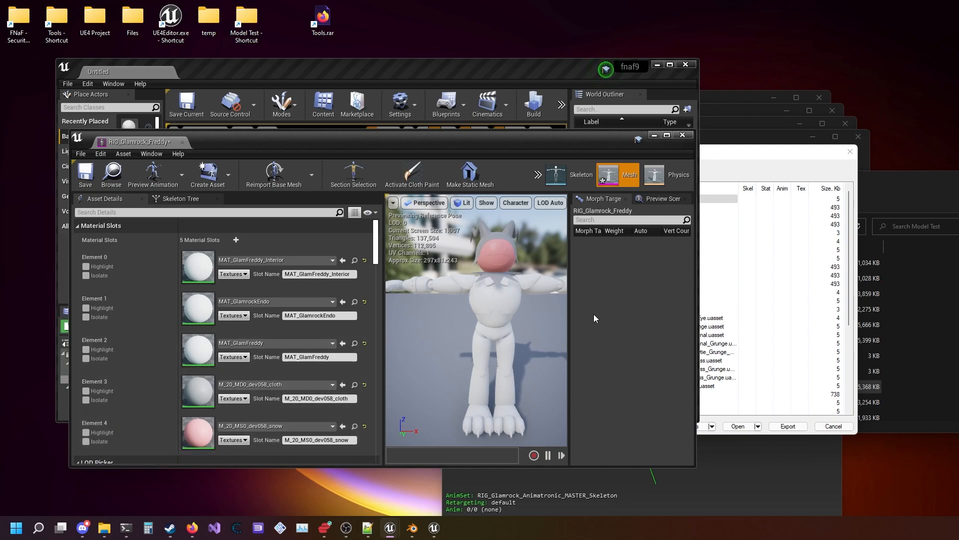
{"action": "scroll", "coordinate": [209, 376], "scroll_direction": "down", "scroll_amount": 1}
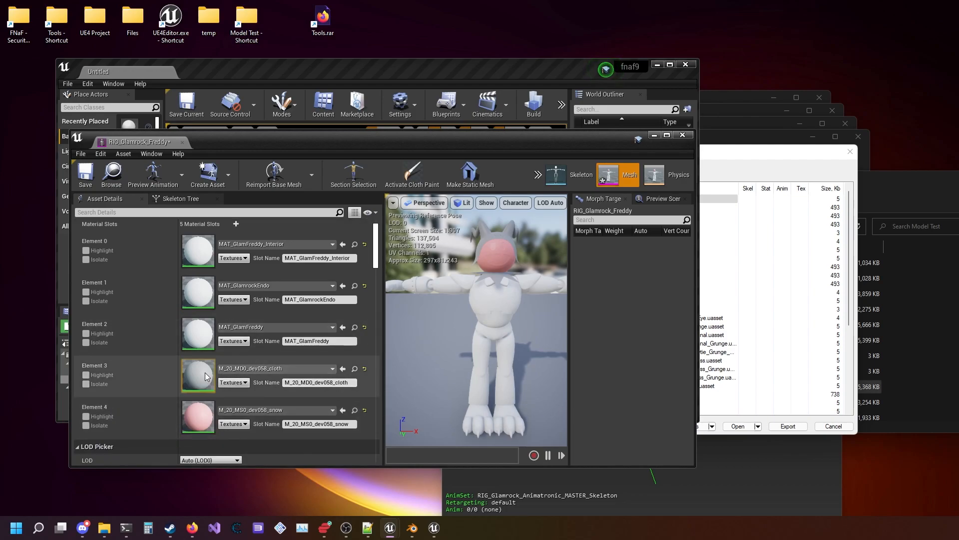
{"action": "scroll", "coordinate": [166, 417], "scroll_direction": "down", "scroll_amount": 2}
{"action": "scroll", "coordinate": [168, 400], "scroll_direction": "up", "scroll_amount": 2}
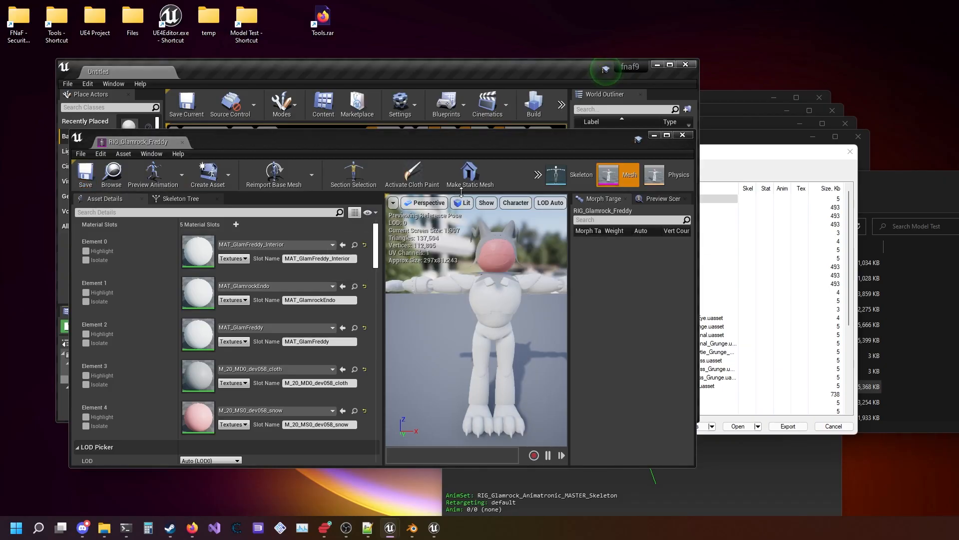
{"action": "scroll", "coordinate": [488, 344], "scroll_direction": "up", "scroll_amount": 5}
{"action": "scroll", "coordinate": [488, 344], "scroll_direction": "down", "scroll_amount": 5}
{"action": "scroll", "coordinate": [488, 343], "scroll_direction": "up", "scroll_amount": 4}
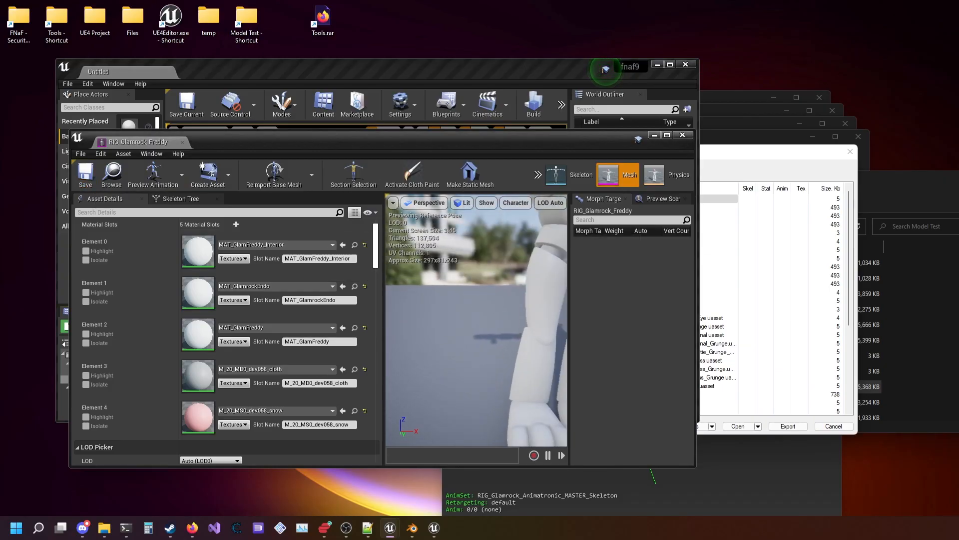
{"action": "scroll", "coordinate": [488, 344], "scroll_direction": "down", "scroll_amount": 5}
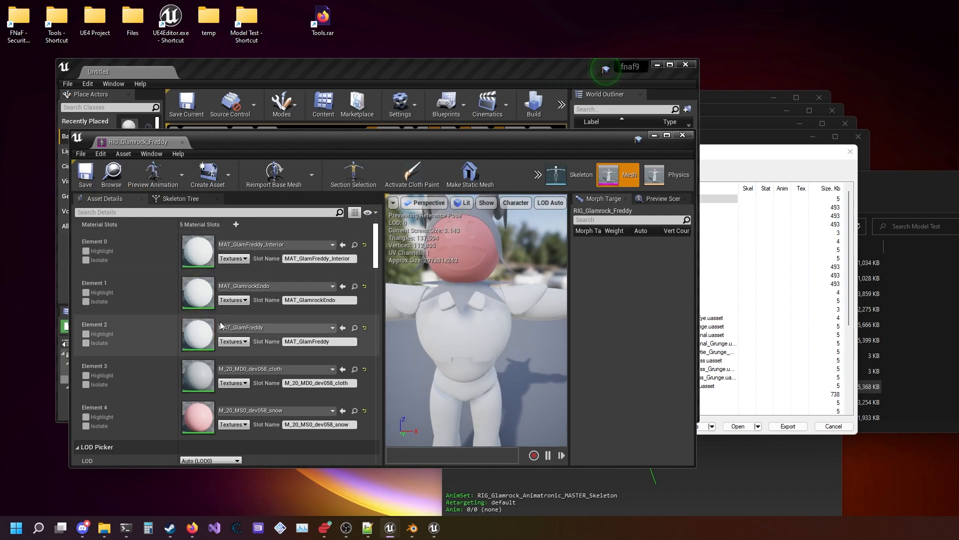
{"action": "left_click", "coordinate": [683, 135]}
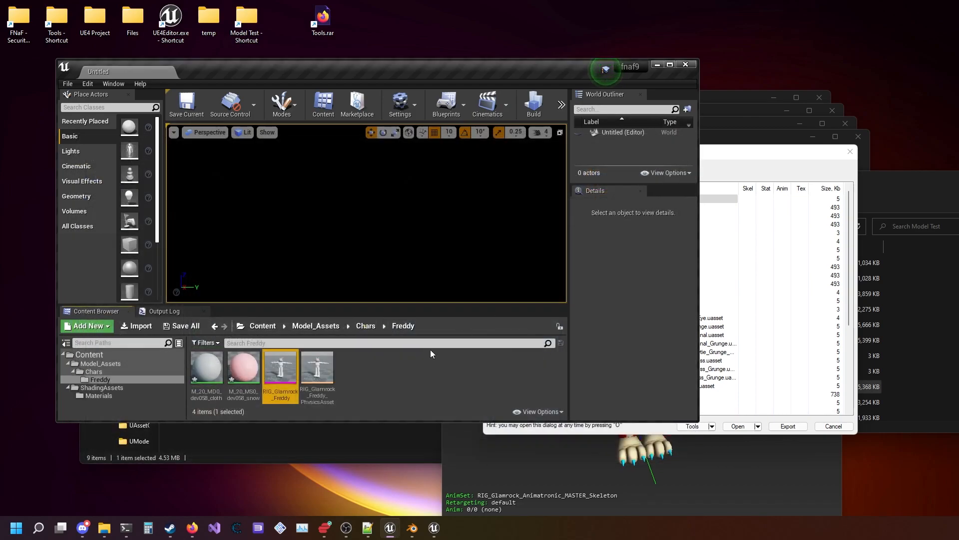
- Create a subfolder named Materials inside the Freddy folder
{"action": "left_click", "coordinate": [207, 372]}
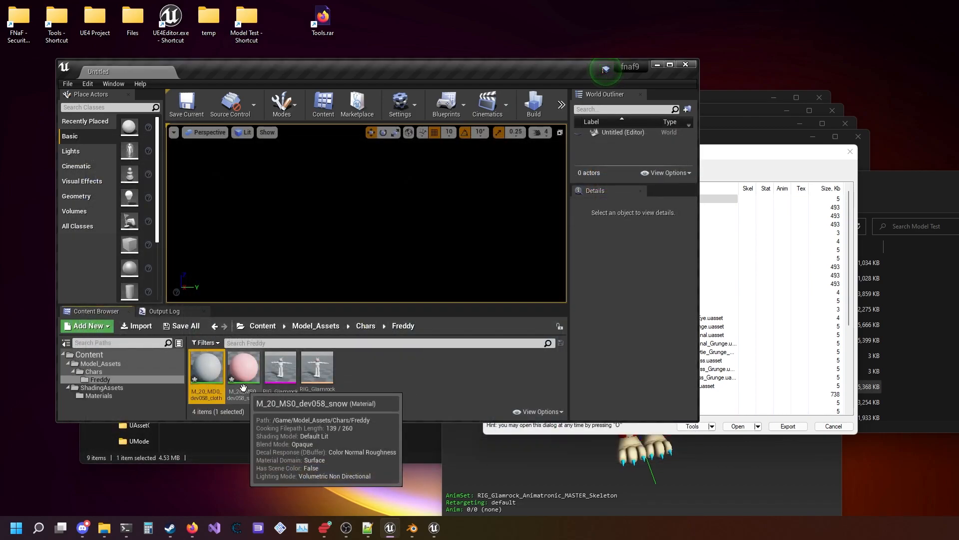
{"action": "right_click", "coordinate": [371, 389]}
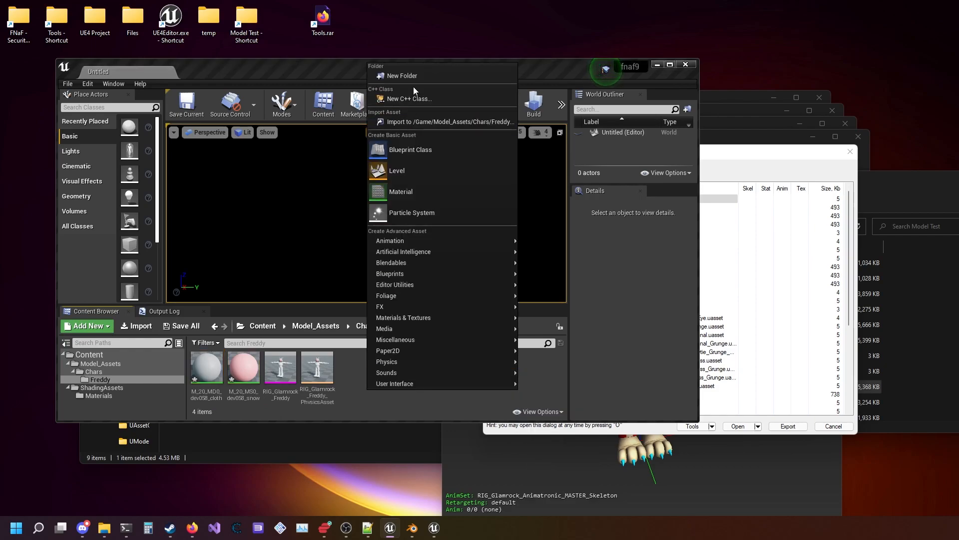
{"action": "left_click", "coordinate": [414, 77]}
{"action": "type", "text": "M"}
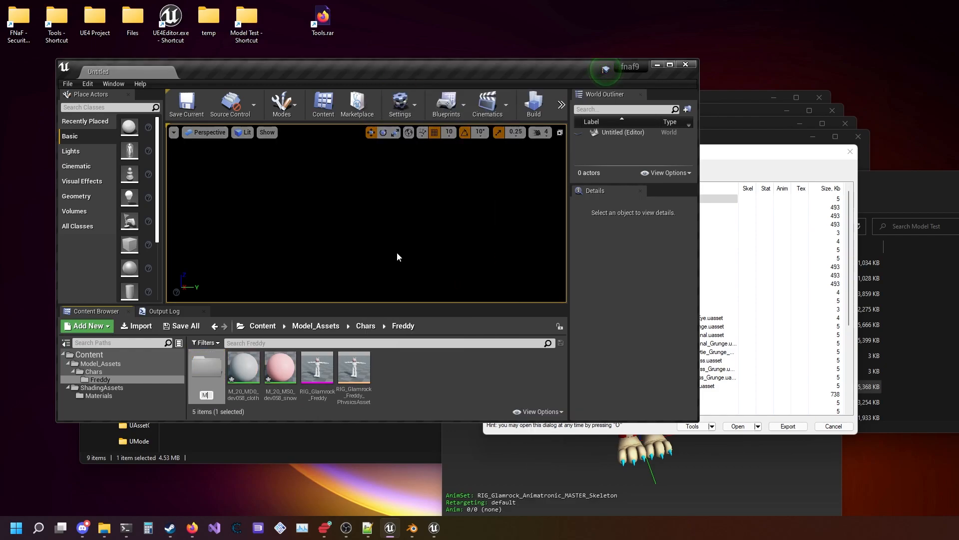
{"action": "type", "text": "aterials"}
{"action": "key", "text": "Return"}
- Move M_20_MD0_dev058_cloth and M_20_MS0_dev058_snow into the Freddy folder's Materials subfolder
{"action": "left_click", "coordinate": [243, 367]}
{"action": "left_click", "coordinate": [278, 381], "text": "ctrl"}
{"action": "left_click_drag", "start_coordinate": [277, 381], "coordinate": [210, 384]}
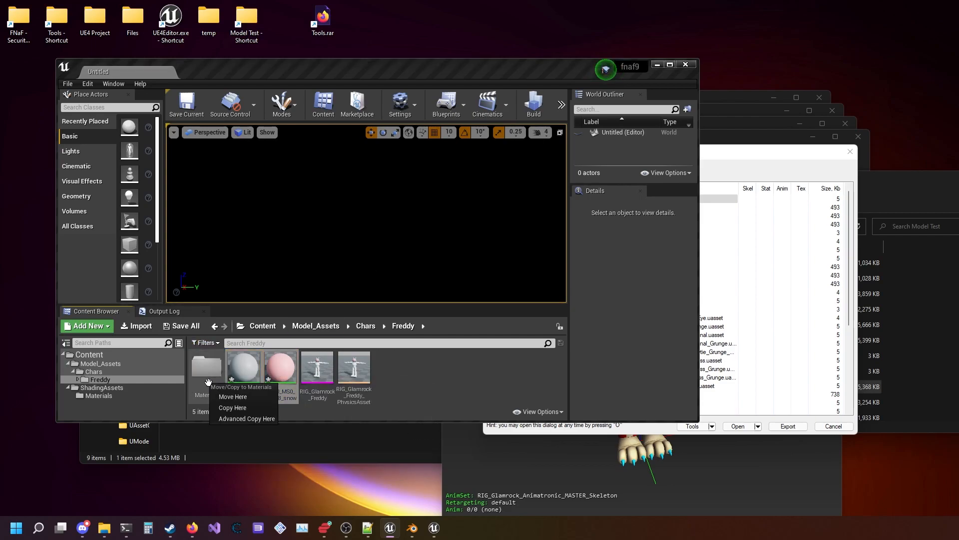
{"action": "left_click", "coordinate": [231, 400]}
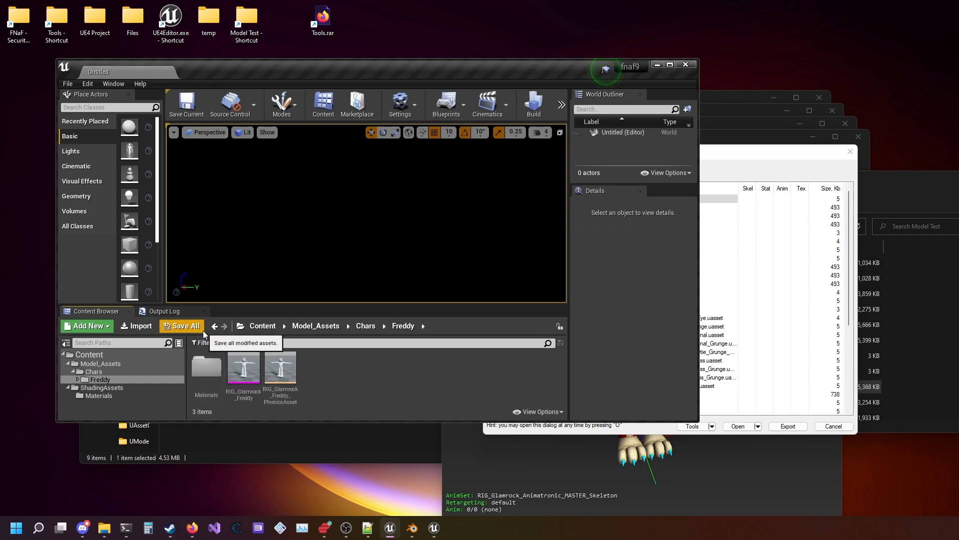
- Check the Freddy folder's Materials subfolder and the material slots of the RIG_Glamrock_Freddy skeletal mesh, and close the mesh editor
{"action": "left_click", "coordinate": [196, 353]}
{"action": "double_click", "coordinate": [196, 353]}
{"action": "left_click", "coordinate": [122, 380]}
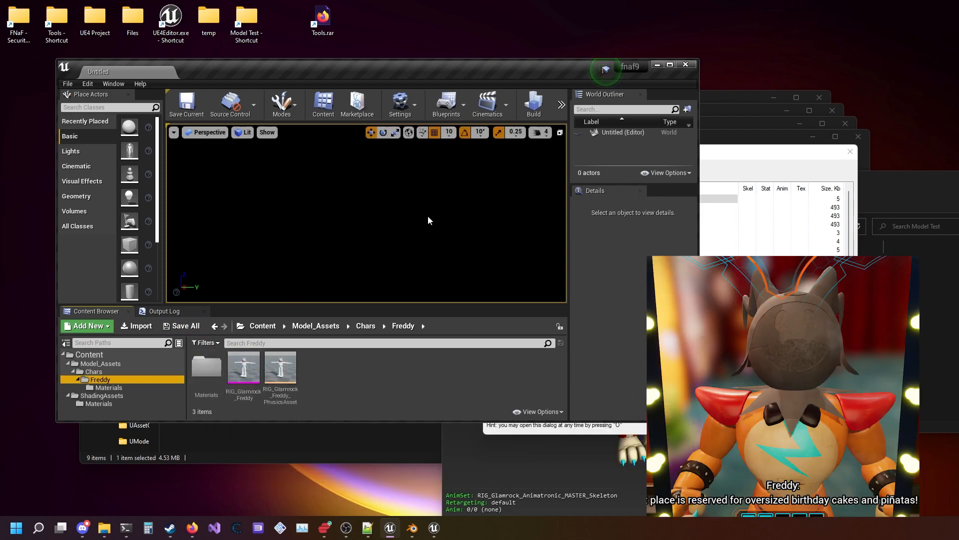
{"action": "double_click", "coordinate": [252, 375]}
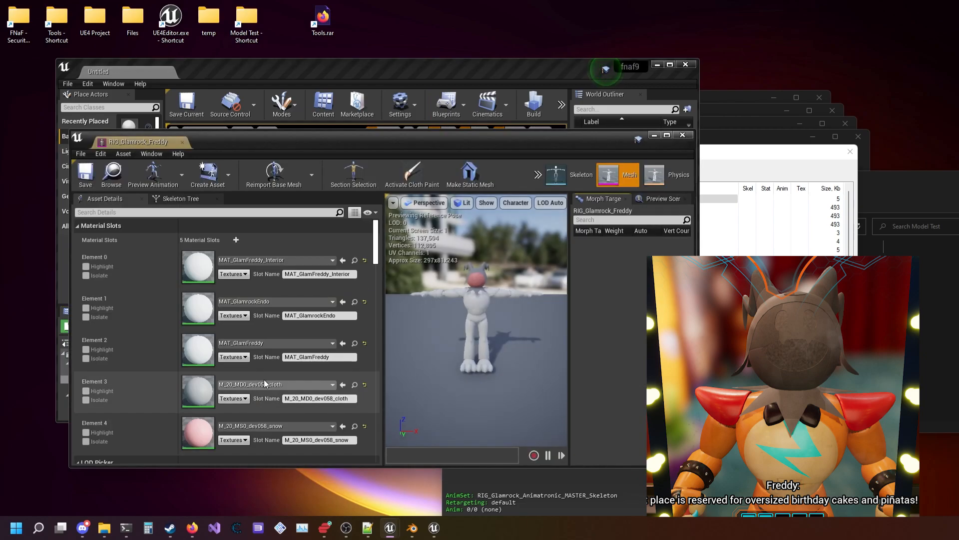
{"action": "left_click", "coordinate": [682, 135]}
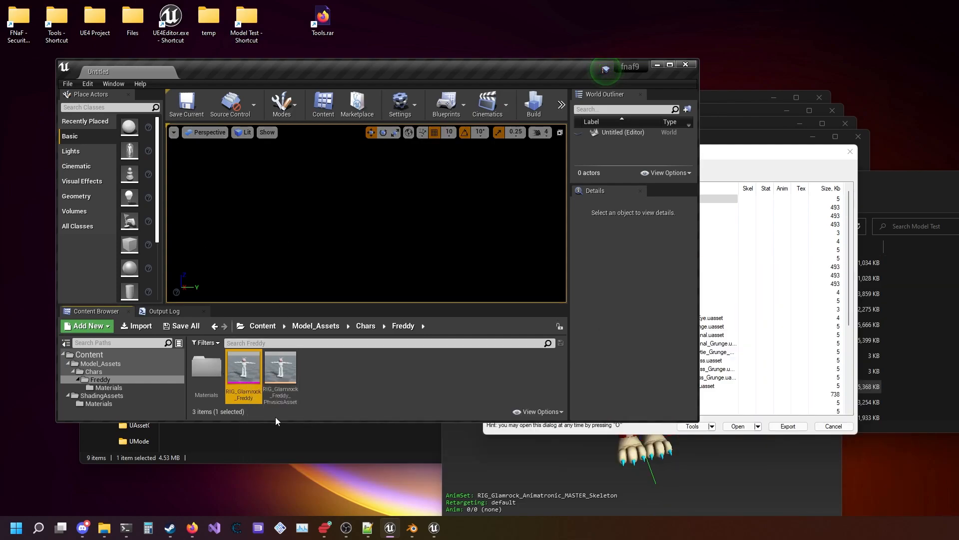
- Cook the project's content for Windows
{"action": "left_click", "coordinate": [72, 84]}
{"action": "left_click", "coordinate": [112, 272]}
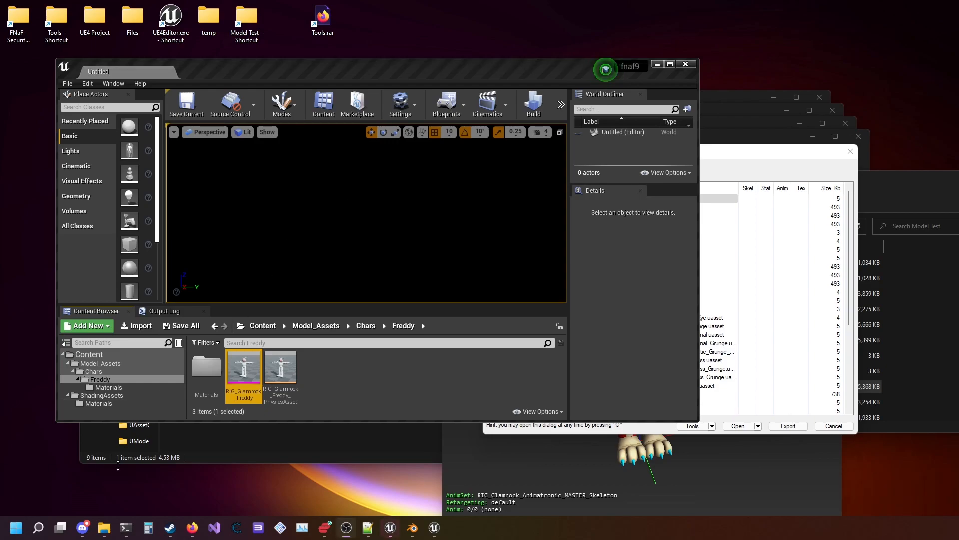
- In File Explorer, go to UE4 Project/fnaf9/Saved/Cooked and delete the Flat Vanessa folder and Flat Vanessa.pak
{"action": "double_click", "coordinate": [95, 20]}
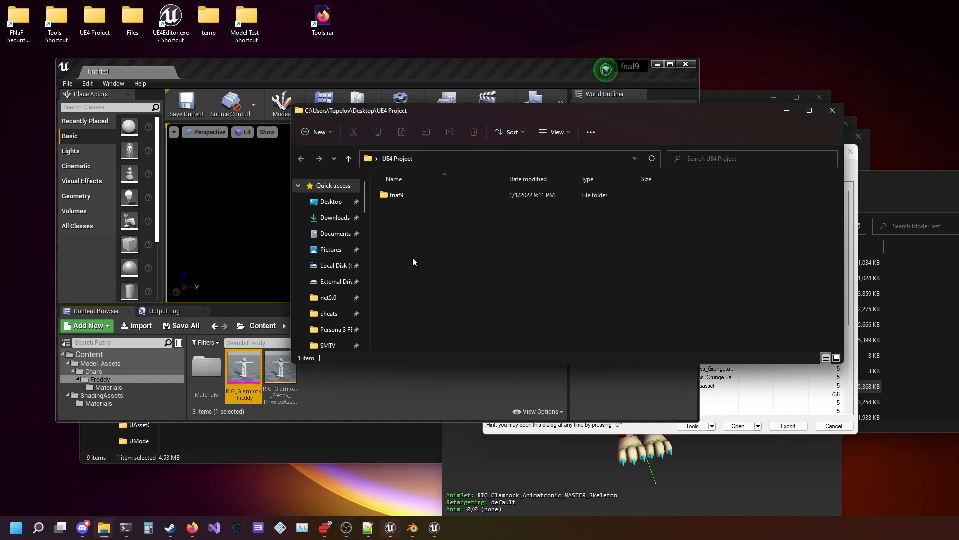
{"action": "double_click", "coordinate": [402, 193]}
{"action": "double_click", "coordinate": [412, 272]}
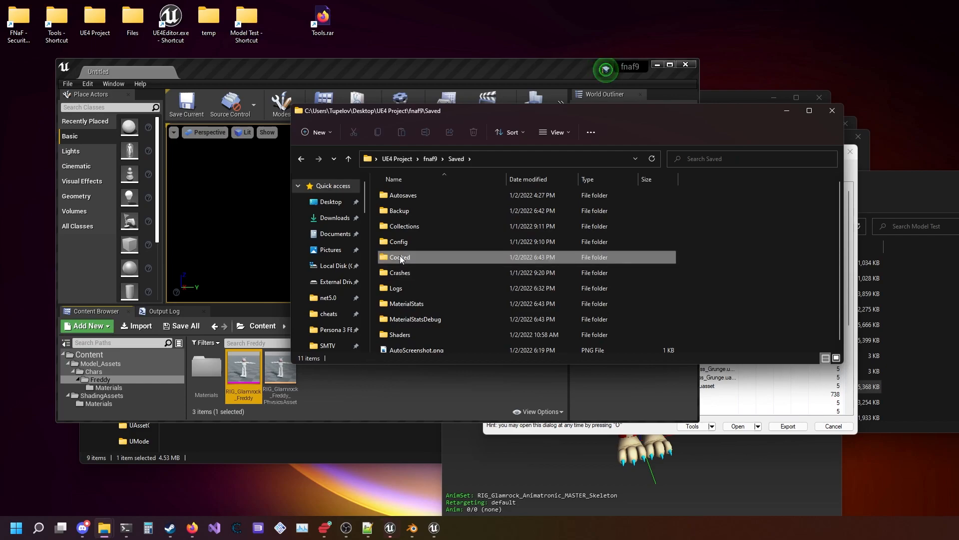
{"action": "double_click", "coordinate": [400, 258]}
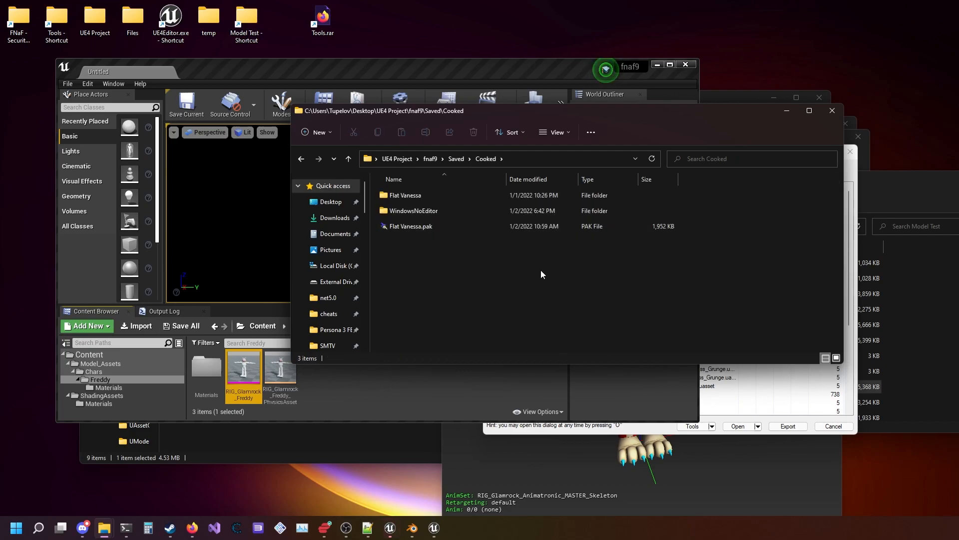
{"action": "left_click", "coordinate": [381, 209]}
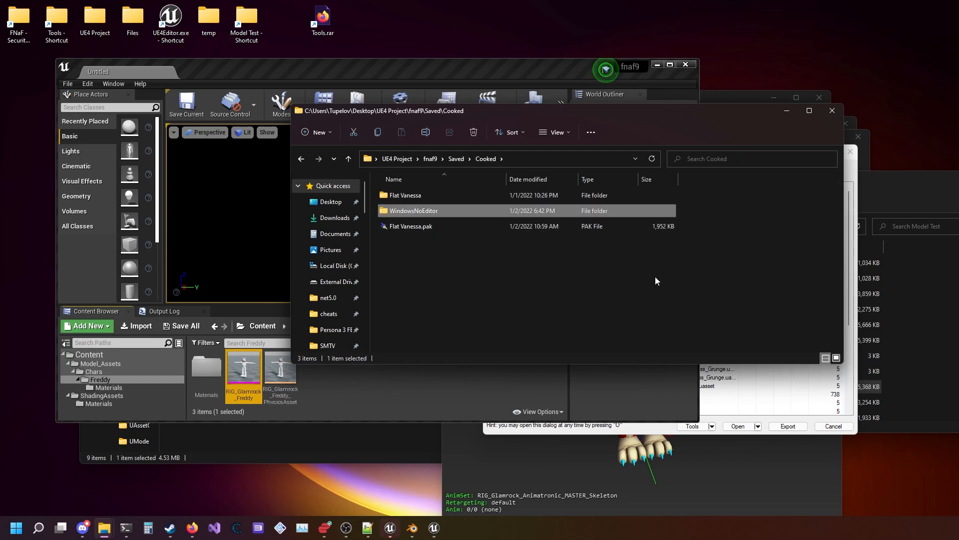
{"action": "left_click", "coordinate": [470, 226]}
{"action": "left_click", "coordinate": [427, 200], "text": "ctrl"}
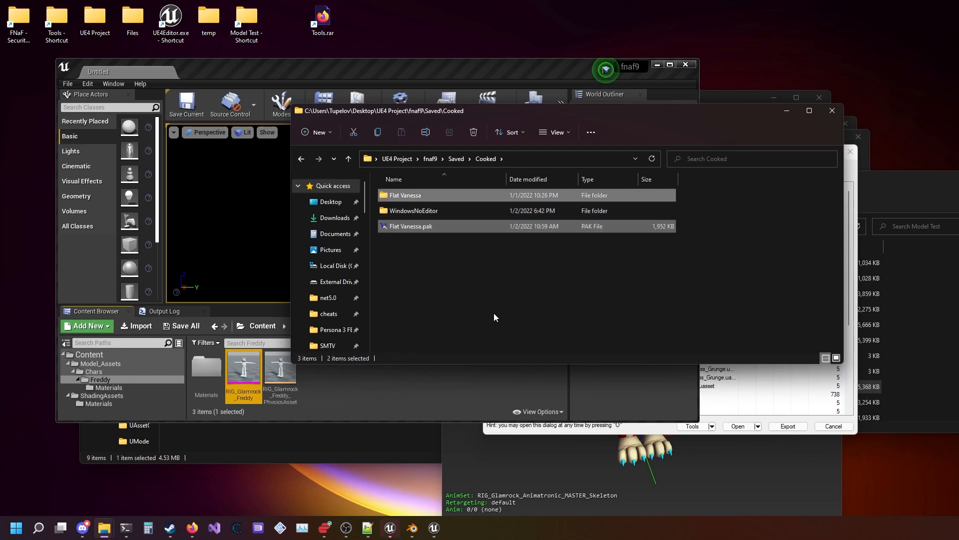
{"action": "key", "text": "Delete"}
- Duplicate the WindowsNoEditor folder inside Cooked
{"action": "left_click_drag", "start_coordinate": [561, 334], "coordinate": [428, 294]}
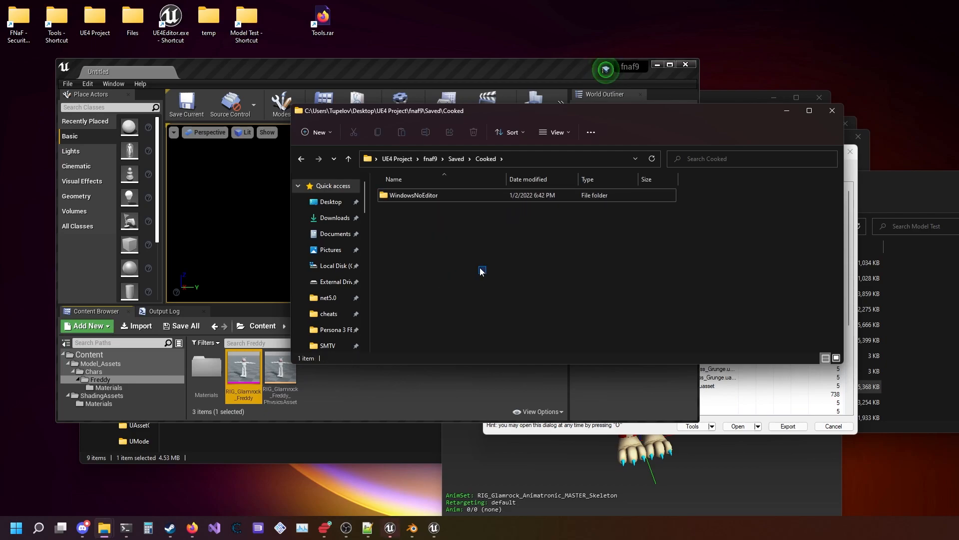
{"action": "left_click_drag", "start_coordinate": [487, 274], "coordinate": [392, 199]}
{"action": "left_click", "coordinate": [463, 276]}
{"action": "key", "text": "ctrl+v"}
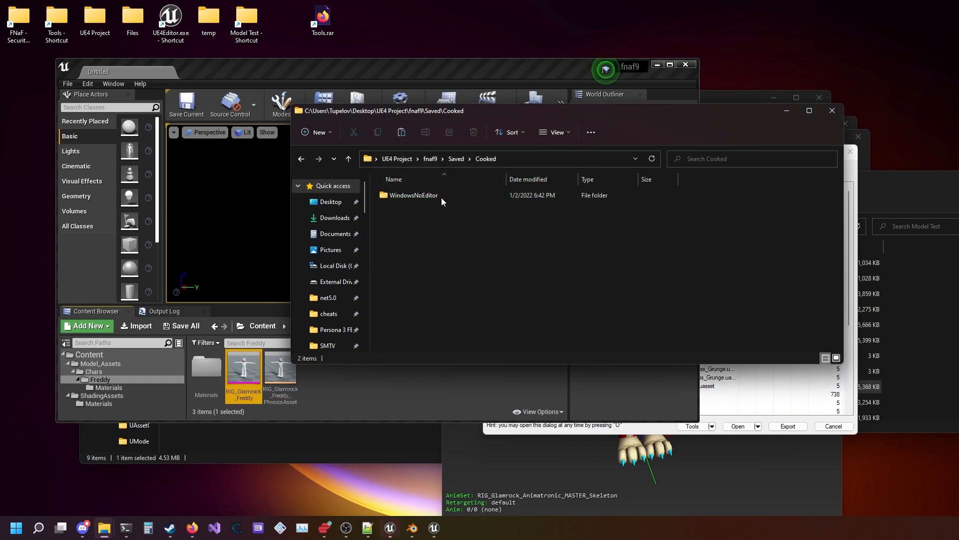
- Rename the copied WindowsNoEditor folder as Jack Frost Freddy
{"action": "right_click", "coordinate": [440, 210]}
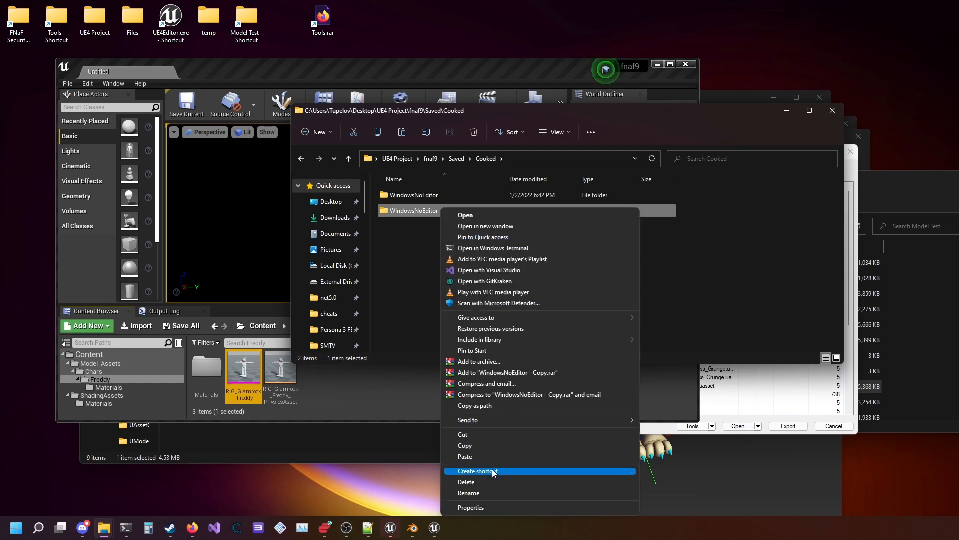
{"action": "left_click", "coordinate": [470, 492]}
{"action": "key", "text": "End"}
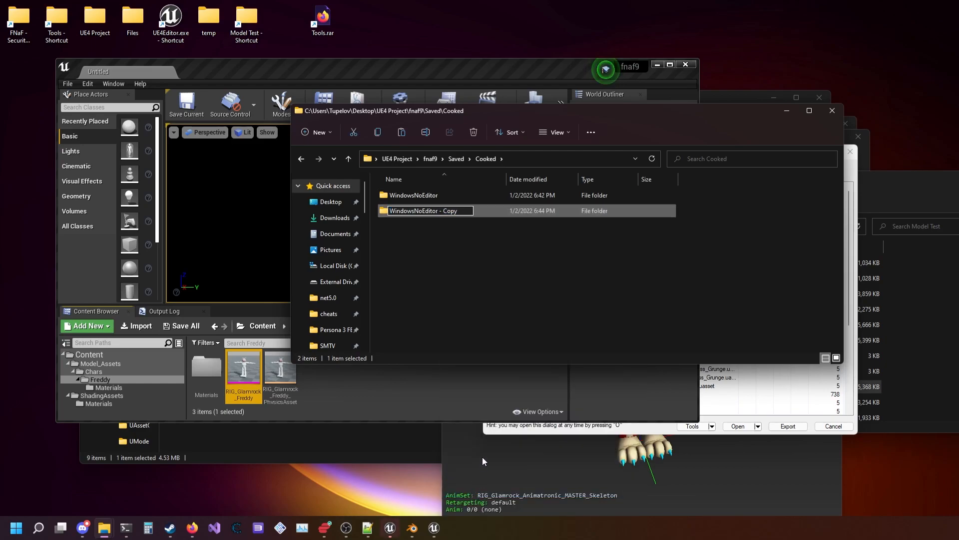
{"action": "key", "text": "BackSpace"}
{"action": "key", "text": "BackSpace"}
{"action": "key", "text": "BackSpace"}
{"action": "key", "text": "BackSpace"}
{"action": "key", "text": "BackSpace"}
{"action": "key", "text": "BackSpace"}
{"action": "key", "text": "BackSpace"}
{"action": "key", "text": "BackSpace"}
{"action": "key", "text": "BackSpace"}
{"action": "key", "text": "BackSpace"}
{"action": "key", "text": "BackSpace"}
{"action": "key", "text": "BackSpace"}
{"action": "key", "text": "BackSpace"}
{"action": "key", "text": "BackSpace"}
{"action": "key", "text": "BackSpace"}
{"action": "key", "text": "BackSpace"}
{"action": "key", "text": "BackSpace"}
{"action": "key", "text": "BackSpace"}
{"action": "key", "text": "BackSpace"}
{"action": "key", "text": "BackSpace"}
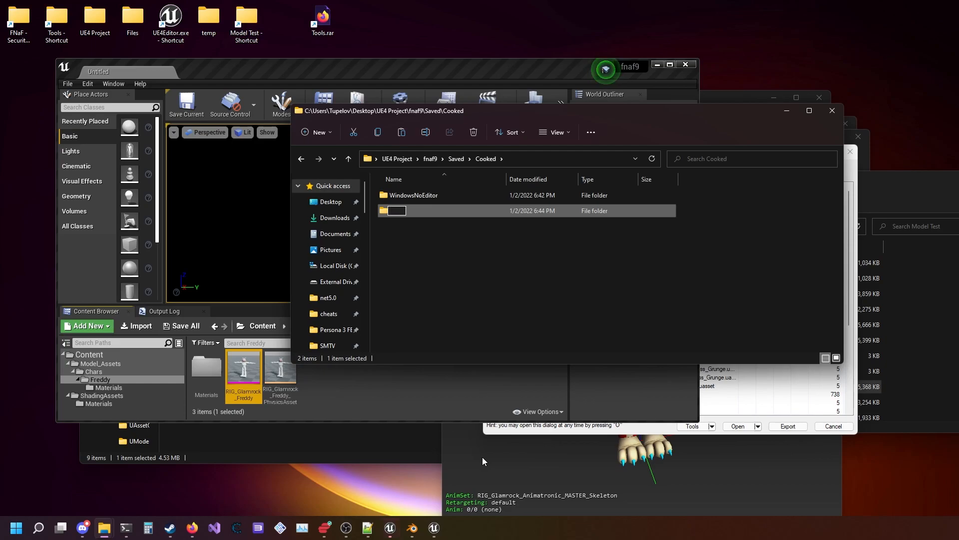
{"action": "type", "text": "ack"}
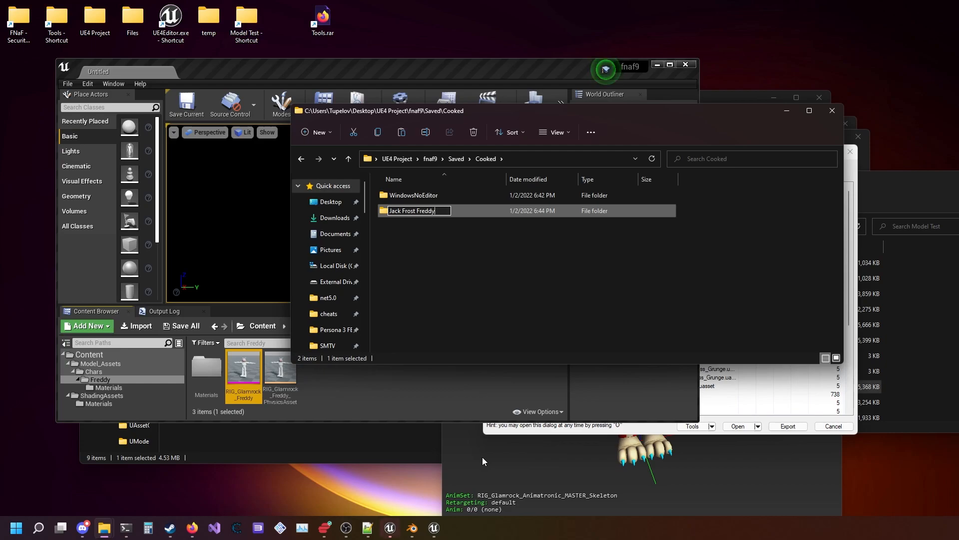
{"action": "type", "text": " Frost Freddy"}
{"action": "key", "text": "Return"}
- Delete the Engine folder from Jack Frost Freddy, and Metadata and AssetRegistry.bin from its fnaf9 subfolder
{"action": "key", "text": "Return"}
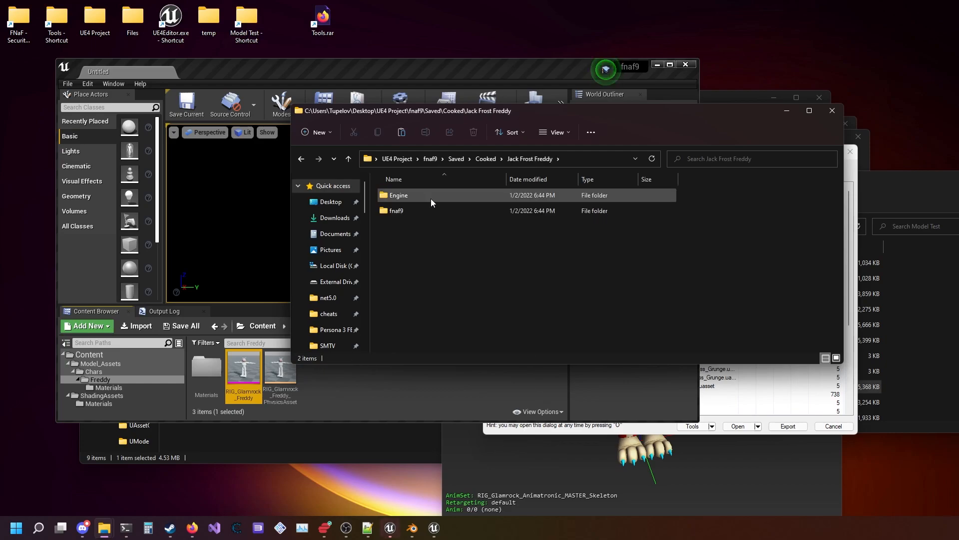
{"action": "left_click", "coordinate": [424, 200]}
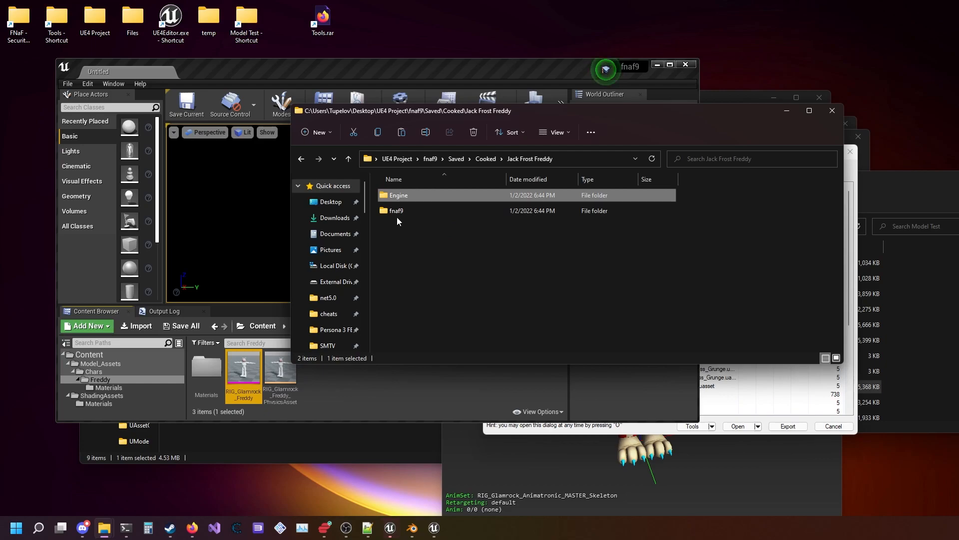
{"action": "key", "text": "Delete"}
{"action": "double_click", "coordinate": [400, 195]}
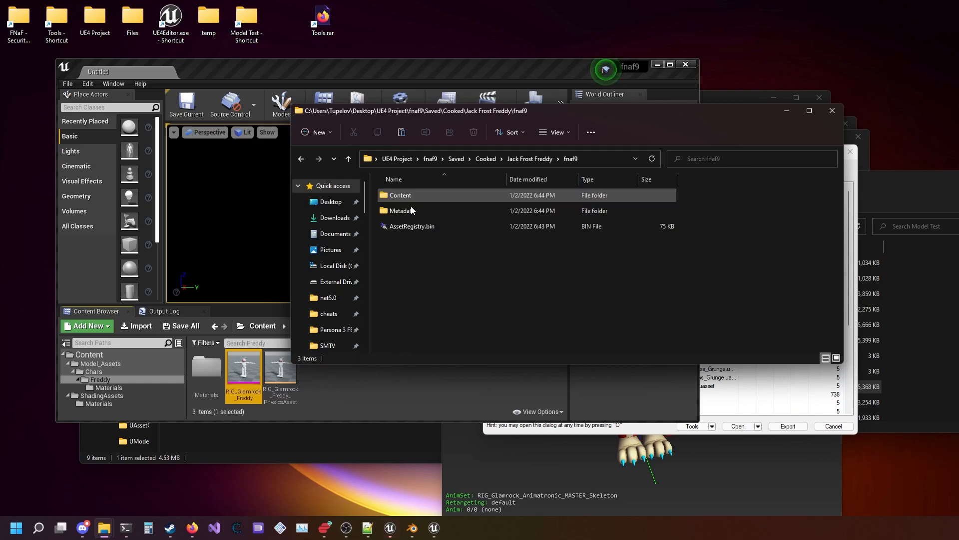
{"action": "left_click_drag", "start_coordinate": [512, 306], "coordinate": [397, 214]}
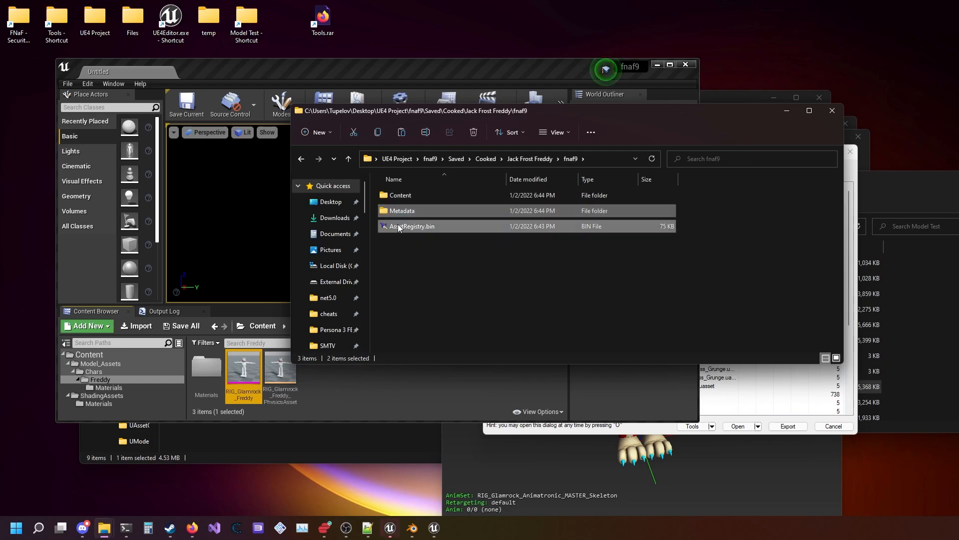
{"action": "key", "text": "Delete"}
- Delete the ShadingAssets folder and both ShaderArchive files from Jack Frost Freddy's fnaf9/Content folder
{"action": "double_click", "coordinate": [402, 194]}
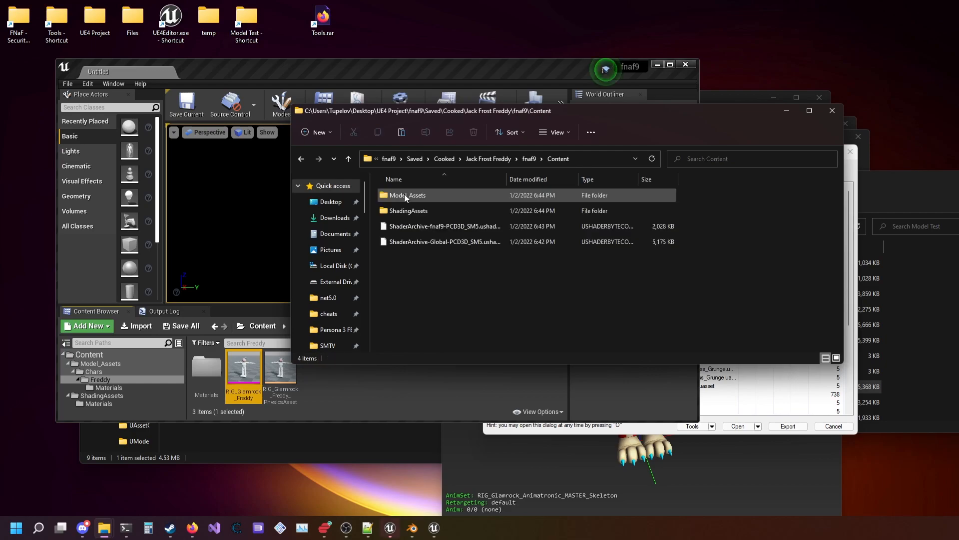
{"action": "left_click_drag", "start_coordinate": [582, 318], "coordinate": [433, 208]}
{"action": "key", "text": "Delete"}
- Open Model_Assets/Chars in the mod's Content folder and delete everything except the Freddy folder
{"action": "left_click", "coordinate": [422, 197]}
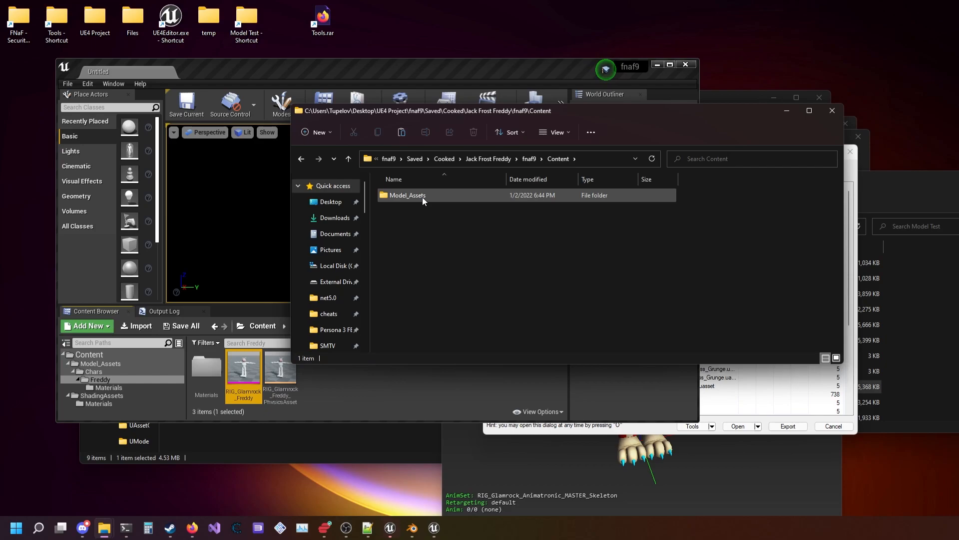
{"action": "double_click", "coordinate": [429, 200]}
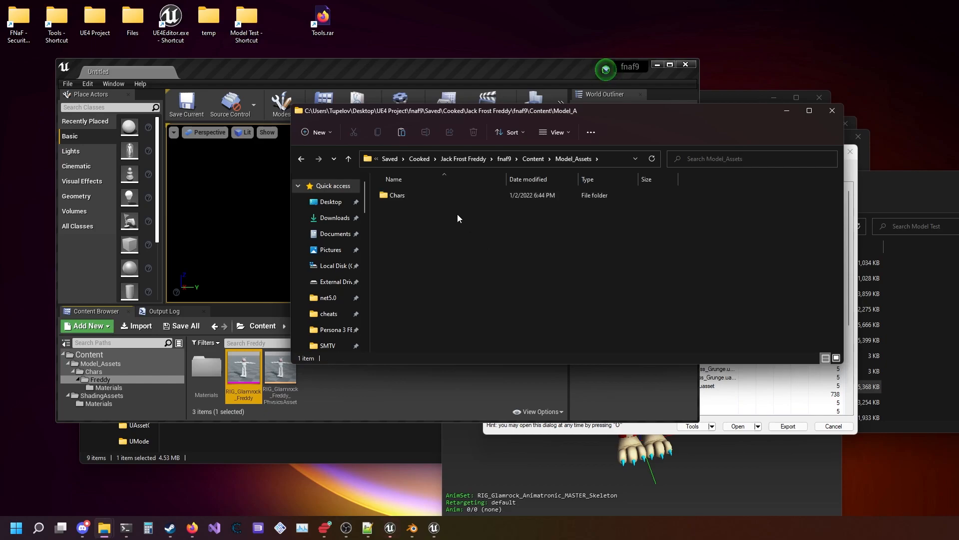
{"action": "double_click", "coordinate": [445, 196]}
{"action": "left_click_drag", "start_coordinate": [503, 259], "coordinate": [422, 212]}
{"action": "key", "text": "Delete"}
- Delete the Materials folder and both RIG_Glamrock_Freddy_PhysicsAsset files from the Freddy folder, keeping only the RIG_Glamrock_Freddy mesh files
{"action": "double_click", "coordinate": [414, 195]}
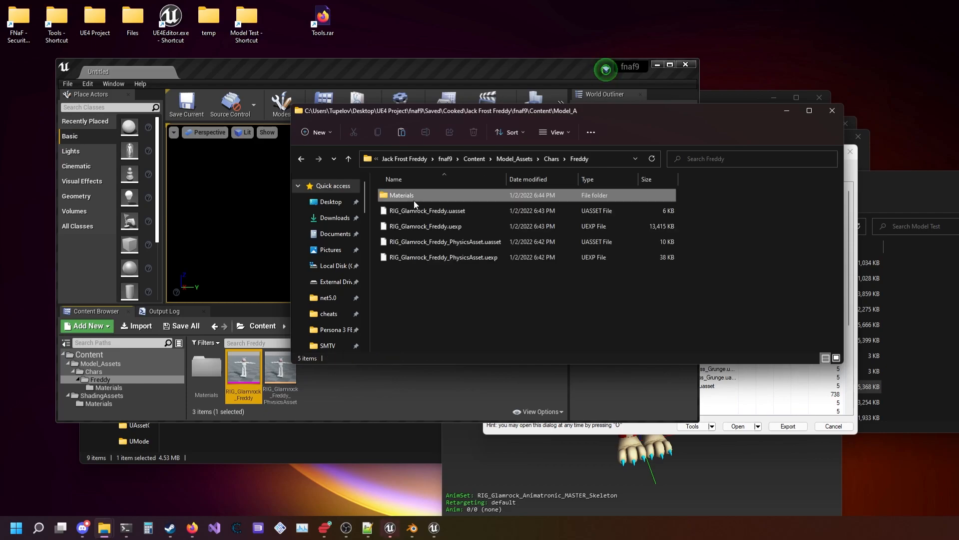
{"action": "left_click_drag", "start_coordinate": [555, 304], "coordinate": [443, 246]}
{"action": "key", "text": "Delete"}
{"action": "left_click", "coordinate": [414, 197]}
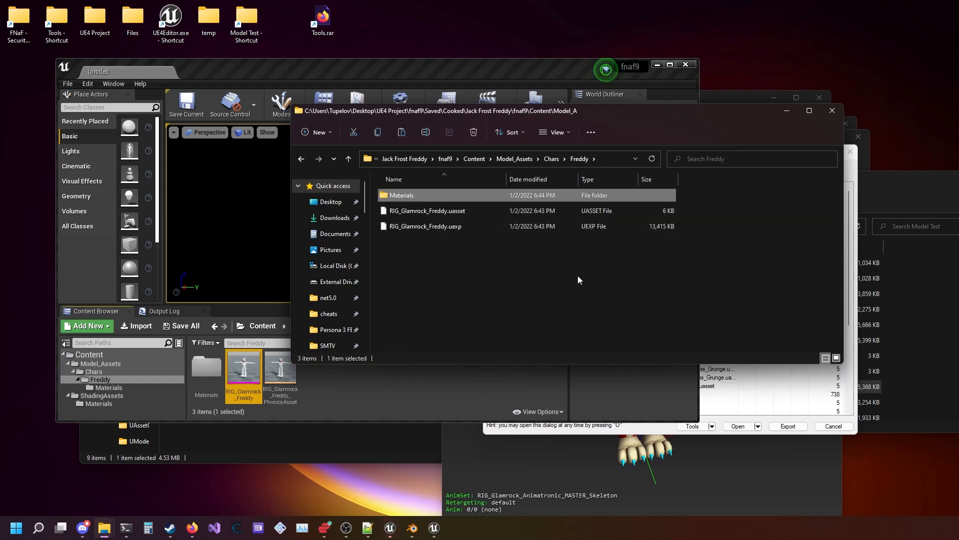
{"action": "key", "text": "Delete"}
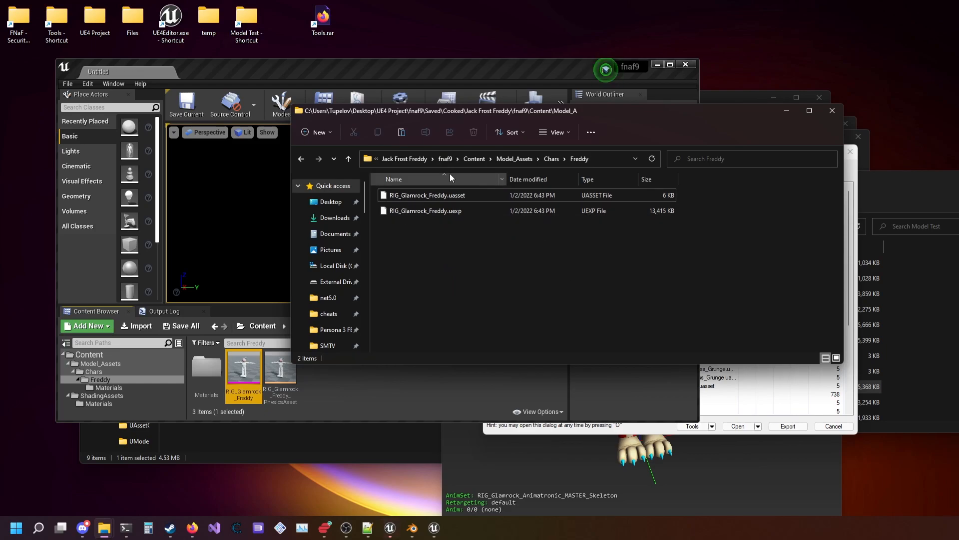
- Pack the Jack Frost Freddy folder from Cooked into a pak using _UnrealPak-With-Compression.bat in Tools/UnrealPak 4.25
{"action": "left_click", "coordinate": [409, 158]}
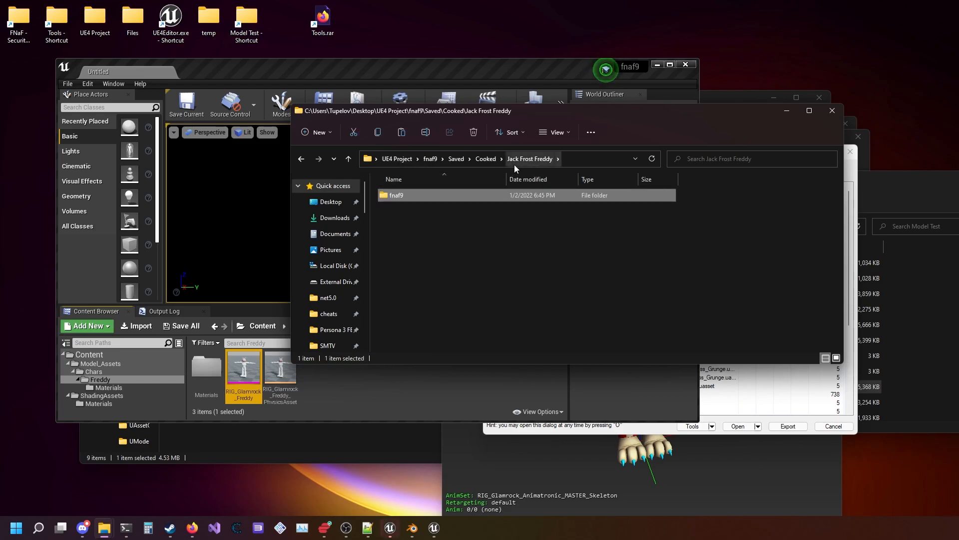
{"action": "left_click", "coordinate": [486, 159]}
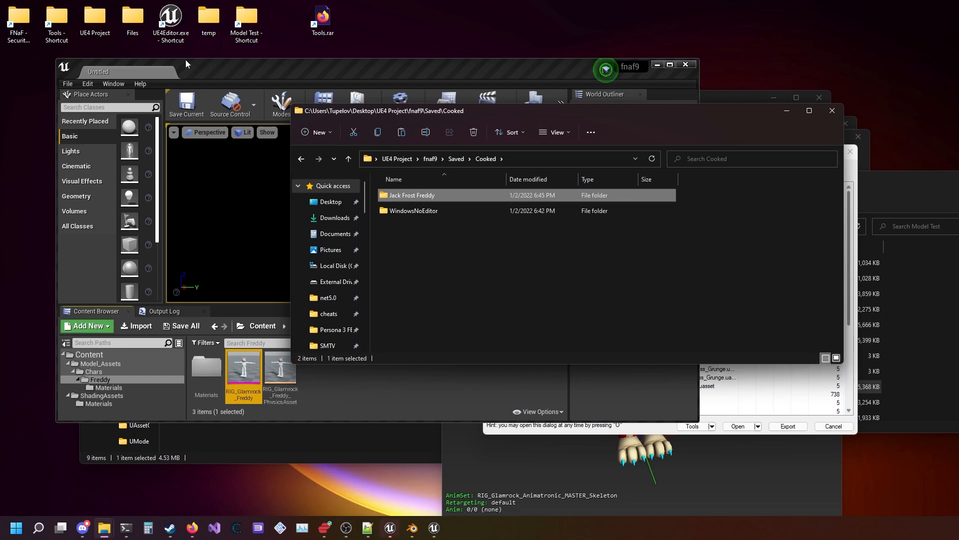
{"action": "double_click", "coordinate": [56, 20]}
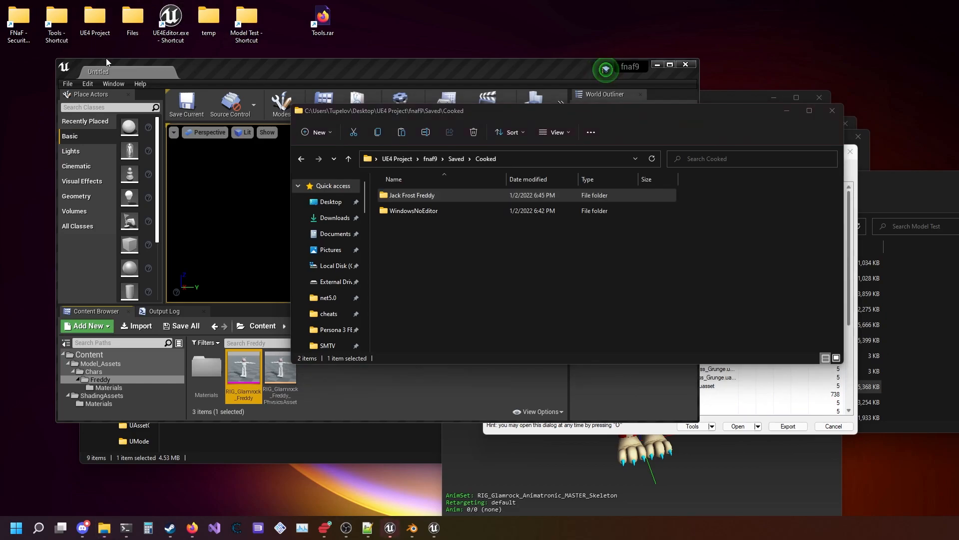
{"action": "left_click", "coordinate": [132, 222]}
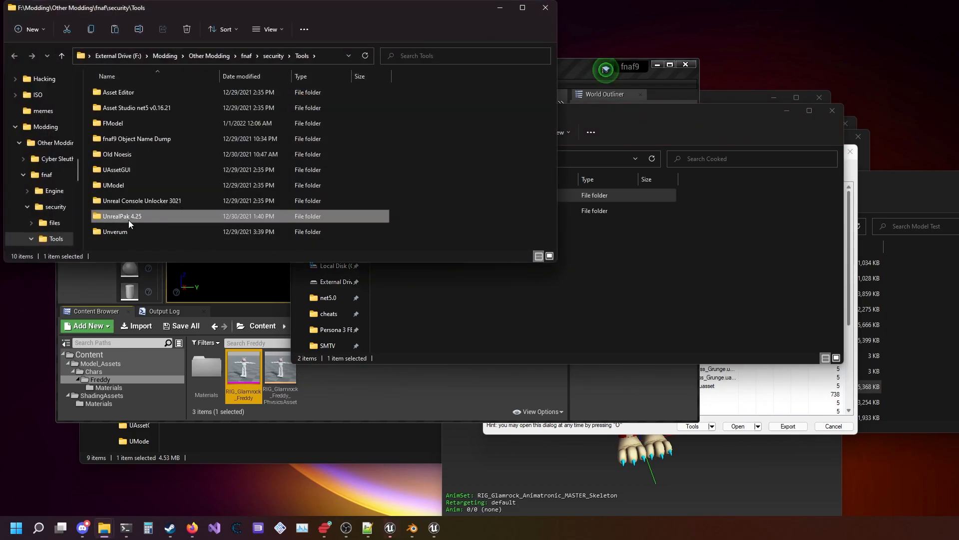
{"action": "double_click", "coordinate": [128, 220]}
{"action": "left_click", "coordinate": [599, 329]}
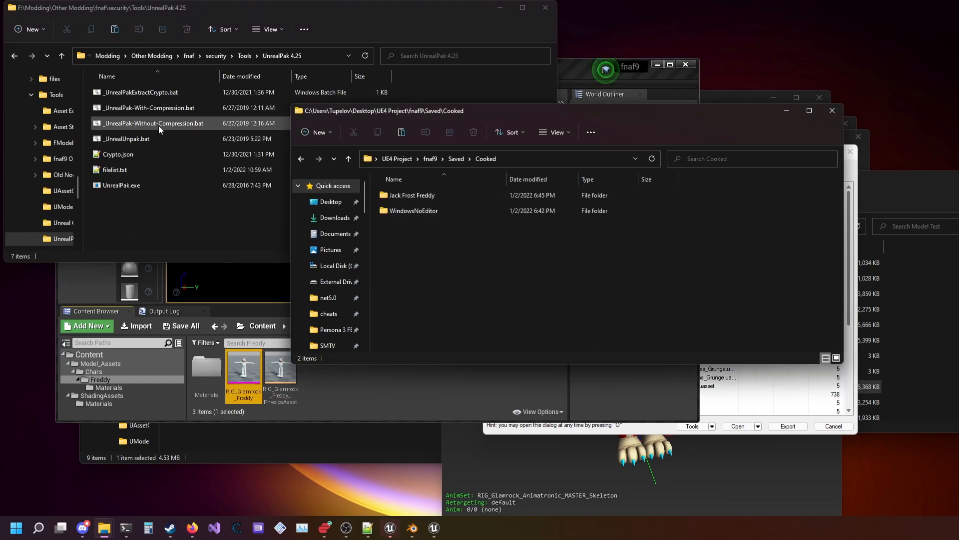
{"action": "left_click", "coordinate": [418, 196]}
{"action": "left_click_drag", "start_coordinate": [406, 199], "coordinate": [197, 105]}
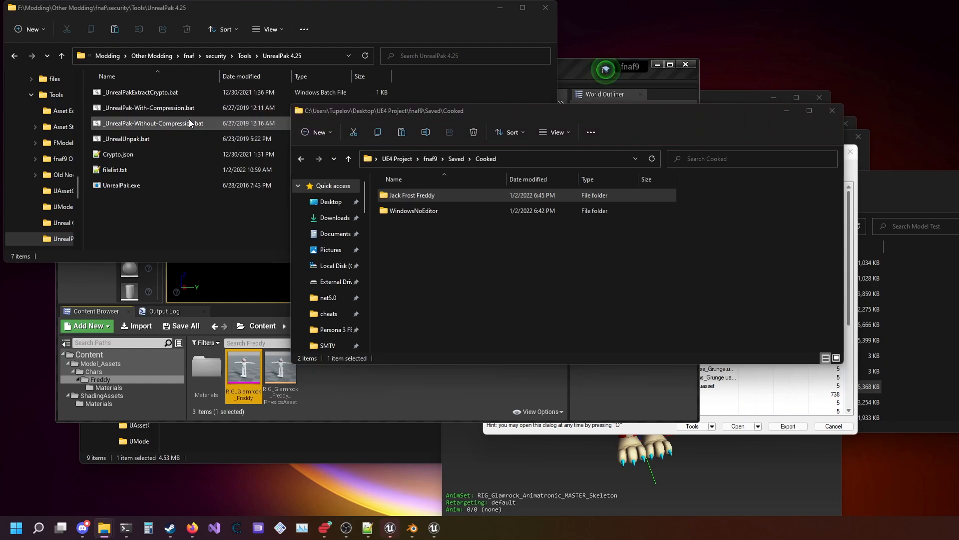
- Launch Unverum.exe from the Tools/Unverum folder
{"action": "left_click", "coordinate": [244, 56]}
{"action": "double_click", "coordinate": [106, 233]}
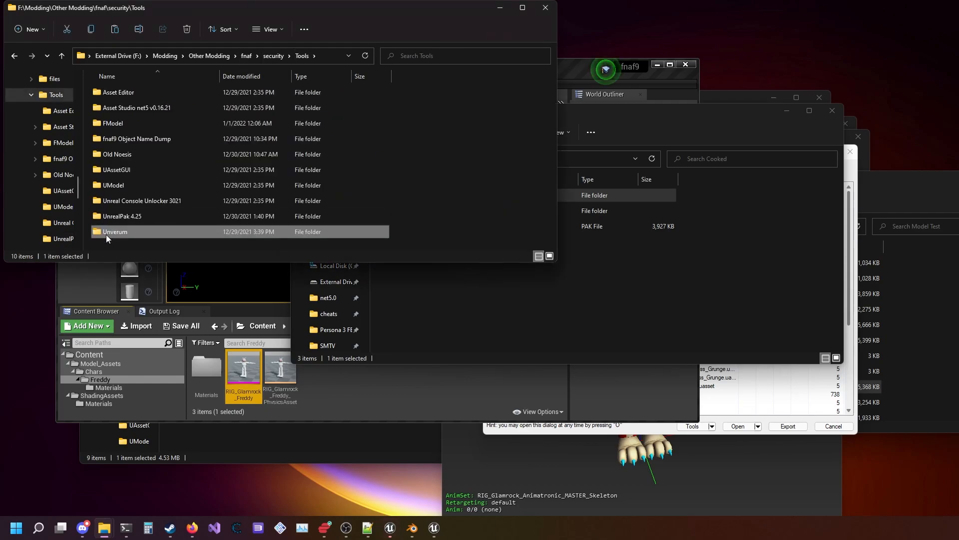
{"action": "scroll", "coordinate": [145, 220], "scroll_direction": "down", "scroll_amount": 3}
{"action": "left_click", "coordinate": [145, 181]}
{"action": "double_click", "coordinate": [145, 183]}
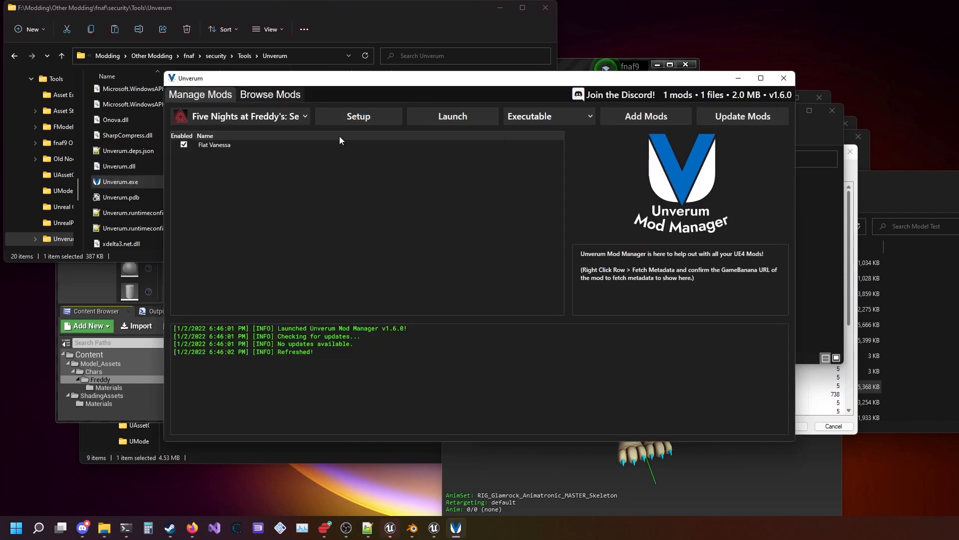
- Add a new Five Nights at Freddy's: Security Breach mod named Jack Frost Freddy, using Jack Frost Freddy.pak from the Cooked folder
{"action": "left_click", "coordinate": [254, 119]}
{"action": "left_click", "coordinate": [253, 121]}
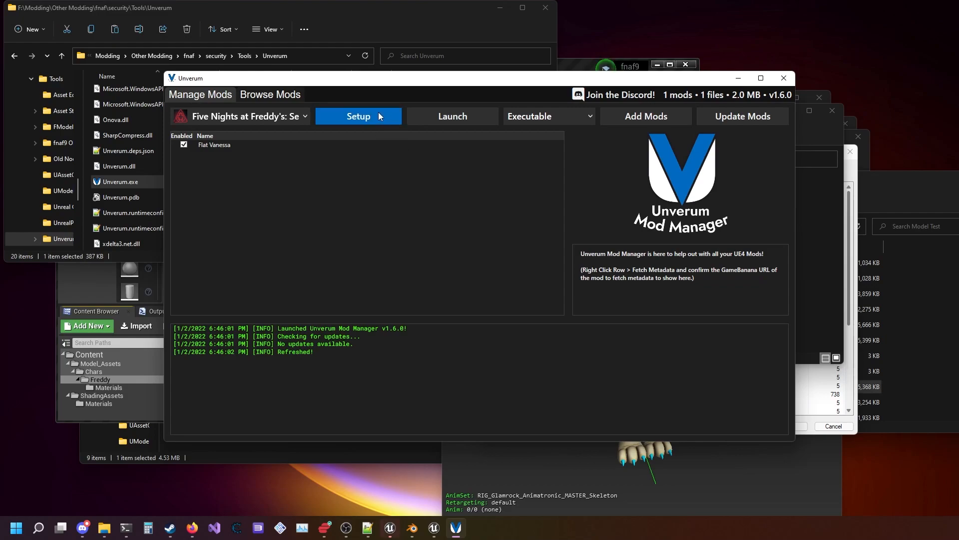
{"action": "left_click", "coordinate": [652, 110]}
{"action": "left_click", "coordinate": [460, 243]}
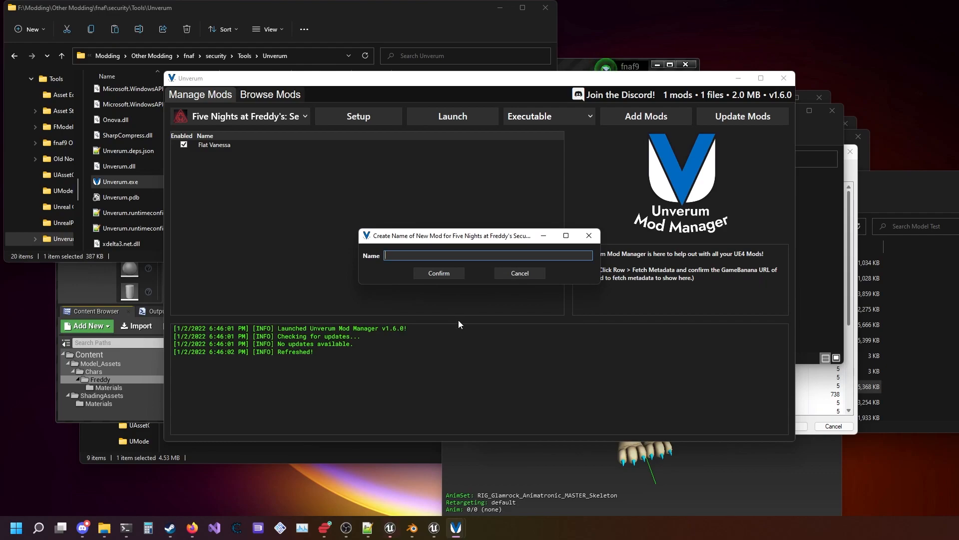
{"action": "type", "text": "Jack Frost Freddy"}
{"action": "key", "text": "Return"}
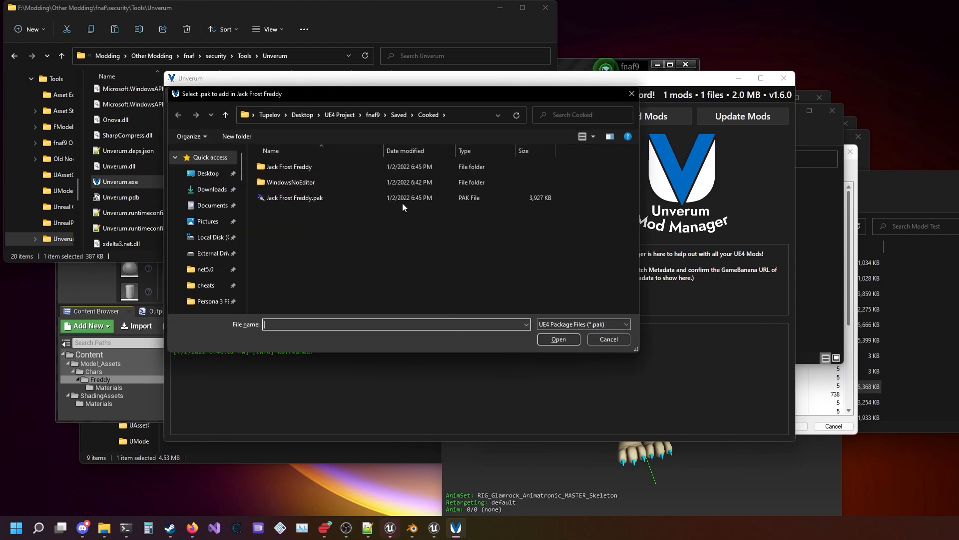
{"action": "double_click", "coordinate": [361, 199]}
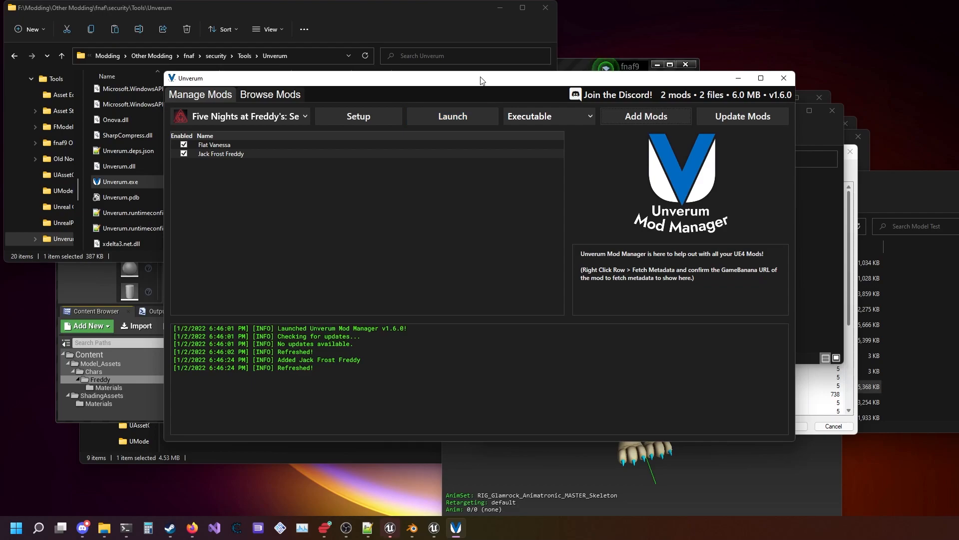
- Build the mod loadout and launch Security Breach from Unverum, bringing the game to the front
{"action": "left_click_drag", "start_coordinate": [483, 80], "coordinate": [450, 83]}
{"action": "left_click", "coordinate": [424, 120]}
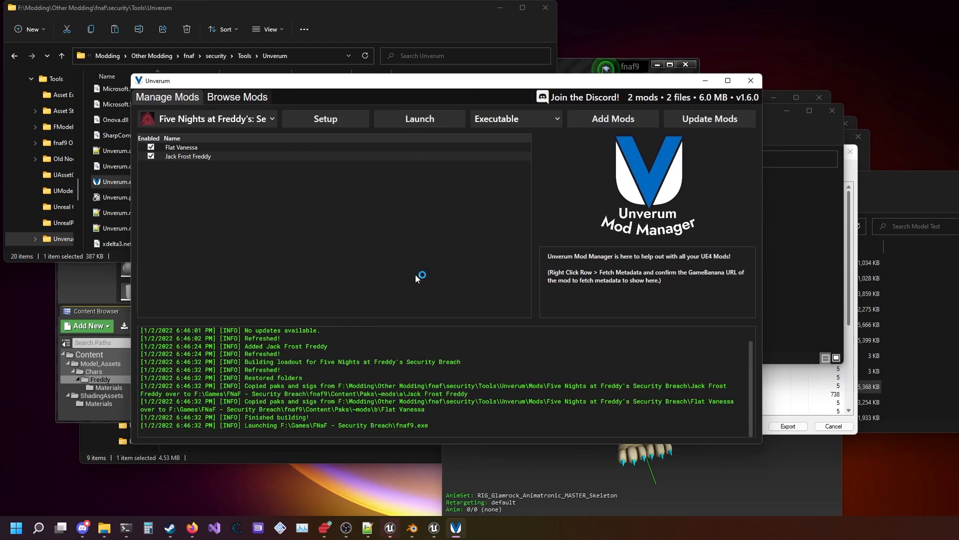
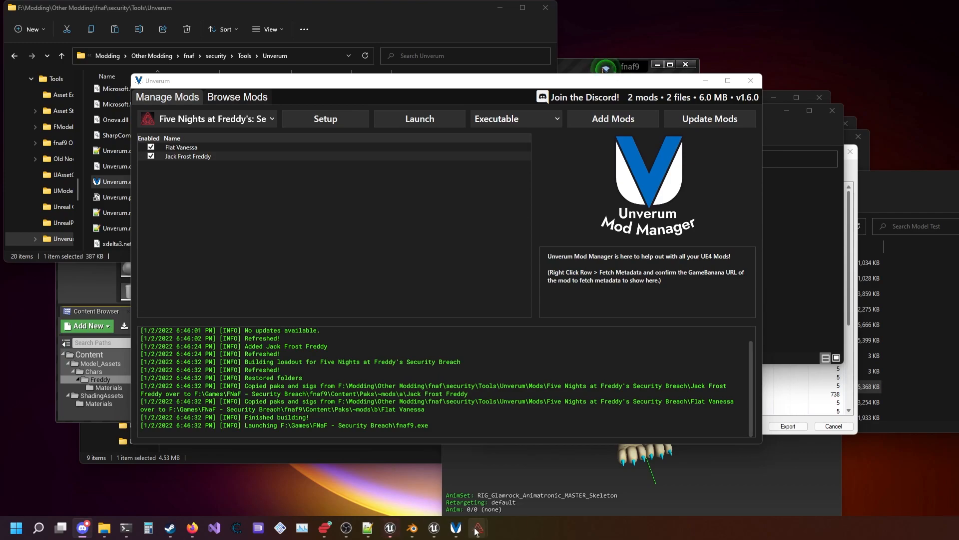
{"action": "mouse_move", "coordinate": [478, 528]}
{"action": "mouse_move", "coordinate": [499, 489]}
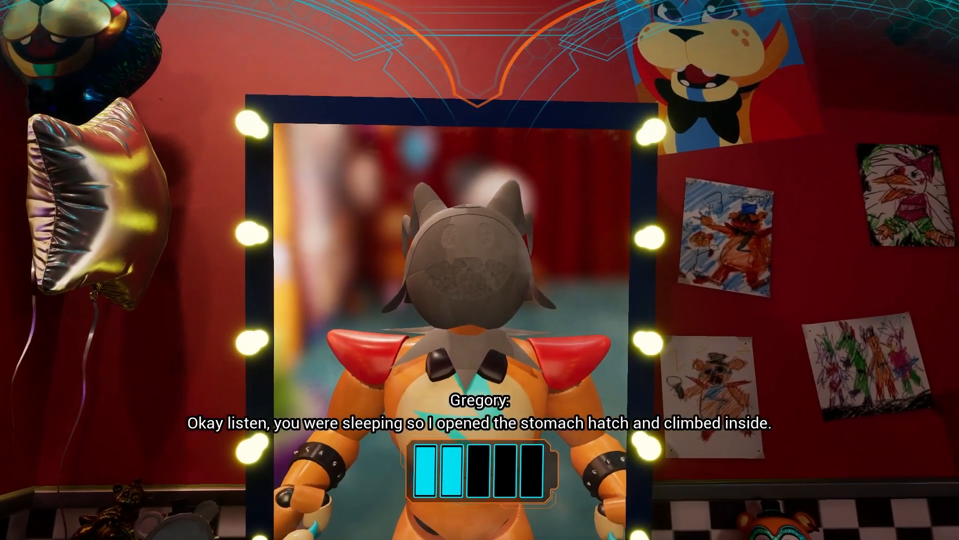
- Pause the game and exit to the desktop, confirming the exit
{"action": "key", "text": "Escape"}
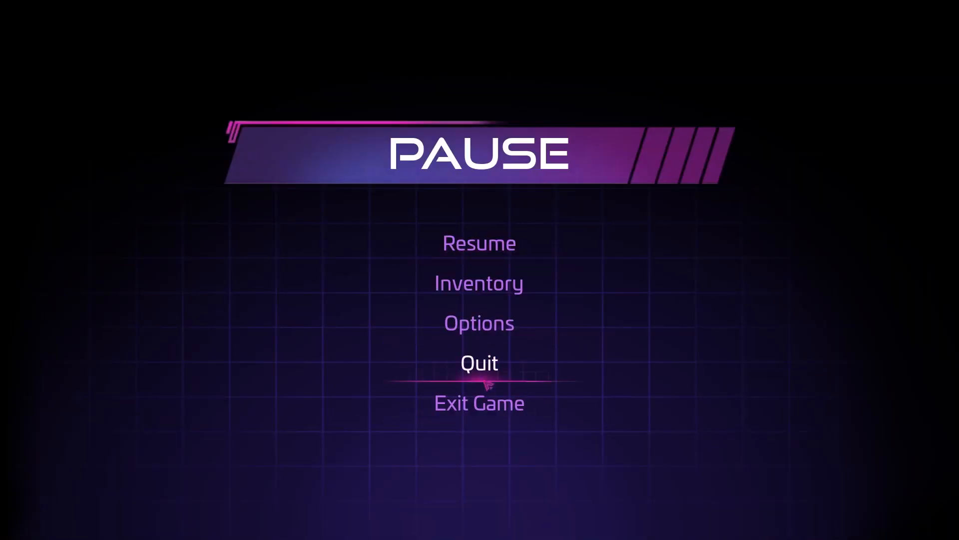
{"action": "left_click", "coordinate": [480, 242]}
{"action": "key", "text": "Escape"}
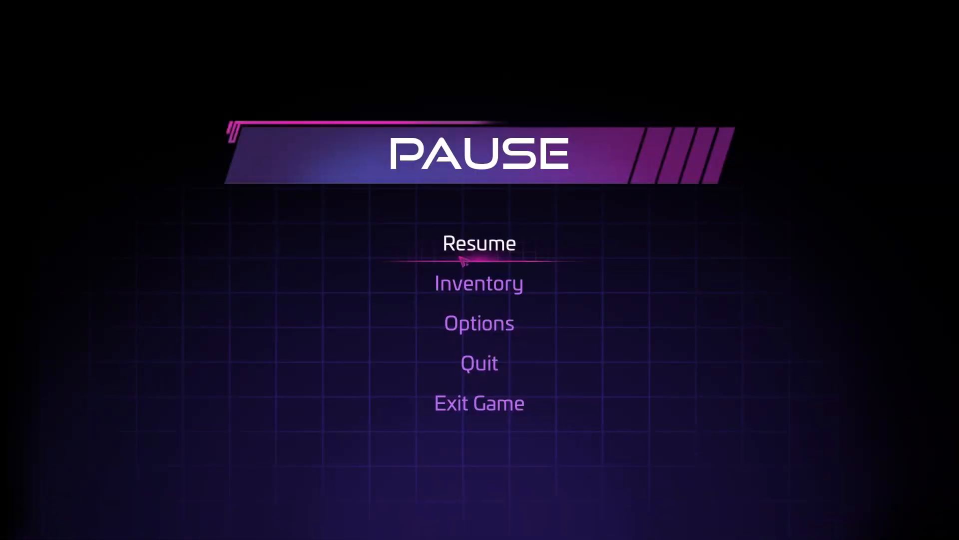
{"action": "left_click", "coordinate": [492, 409]}
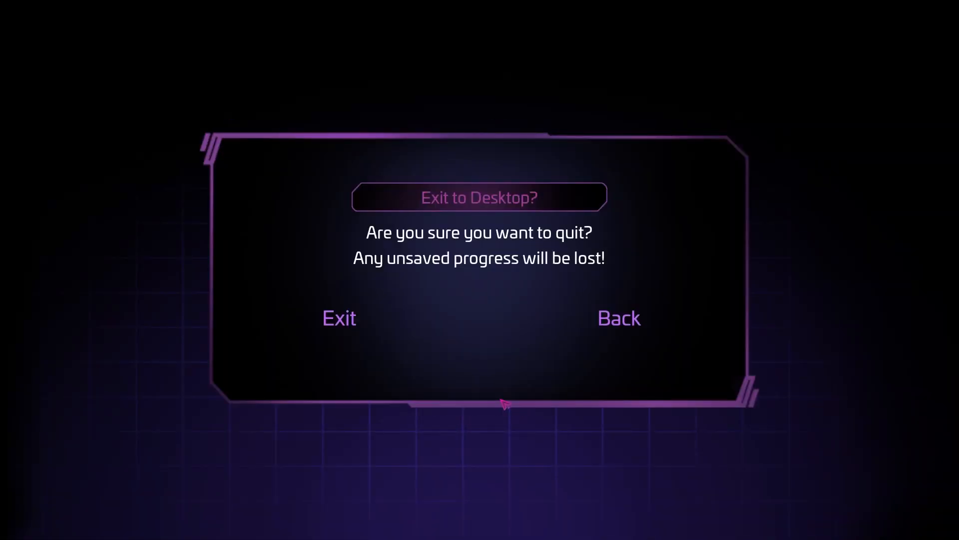
{"action": "left_click", "coordinate": [339, 318]}
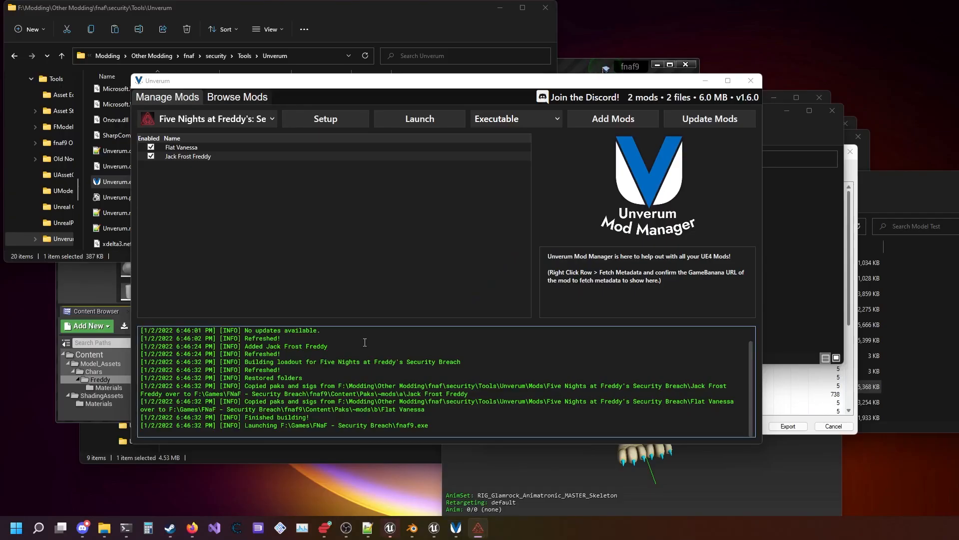
- Switch to the fnaf9 project in Unreal Editor and select the cloth material in Freddy's Materials folder
{"action": "left_click", "coordinate": [108, 389]}
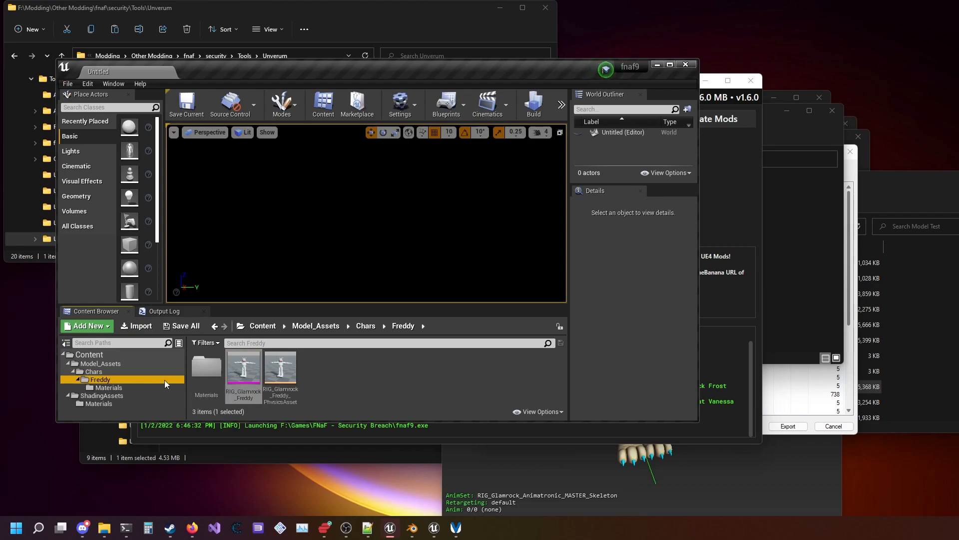
{"action": "left_click", "coordinate": [110, 388]}
{"action": "left_click", "coordinate": [207, 370]}
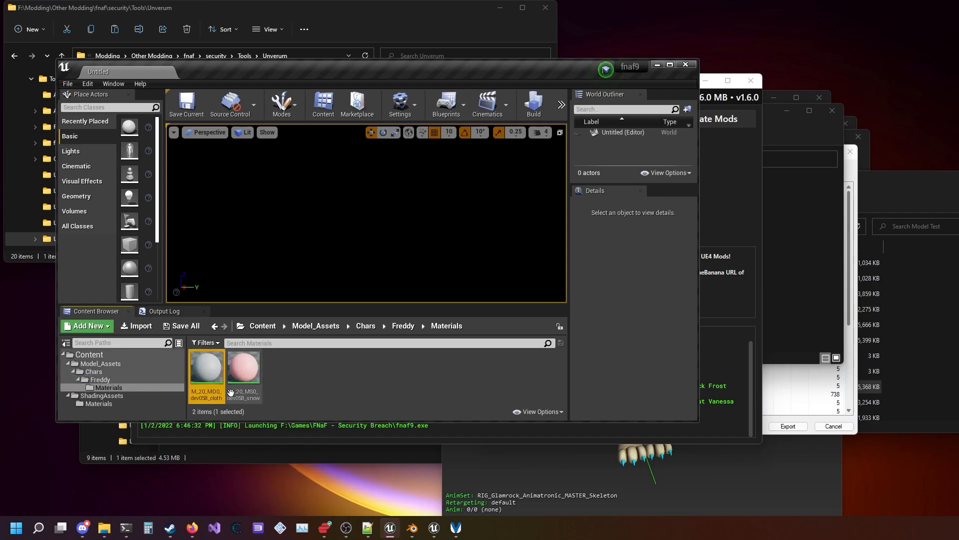
{"action": "right_click", "coordinate": [217, 375]}
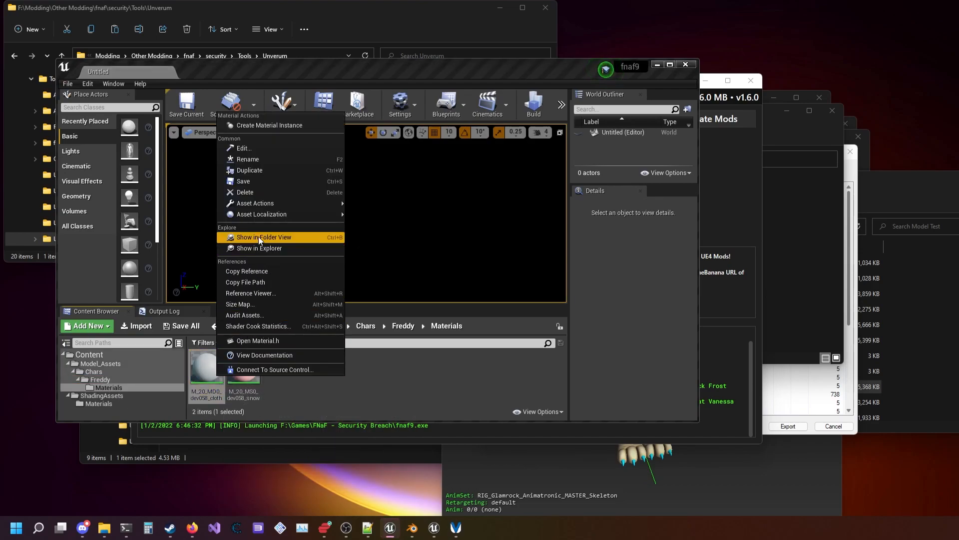
{"action": "left_click", "coordinate": [263, 170]}
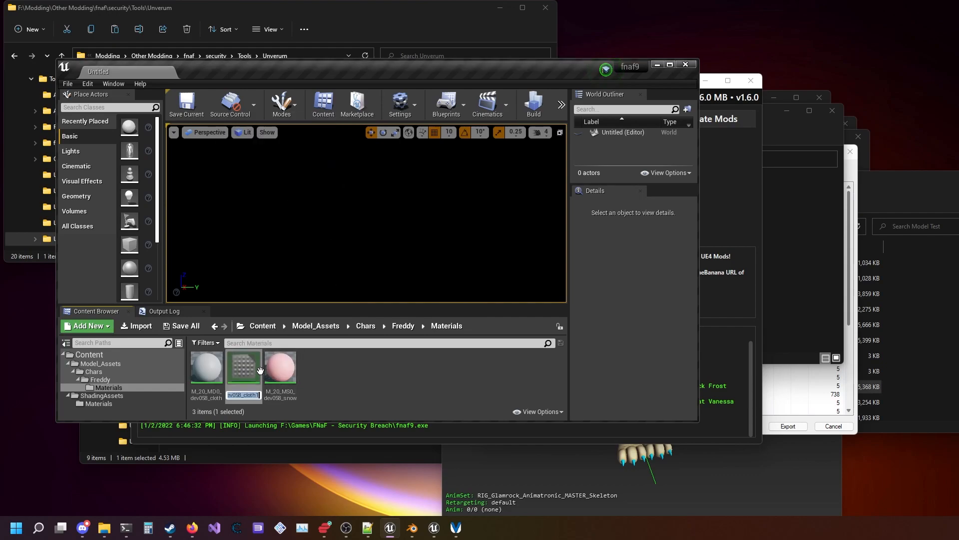
{"action": "right_click", "coordinate": [257, 369]}
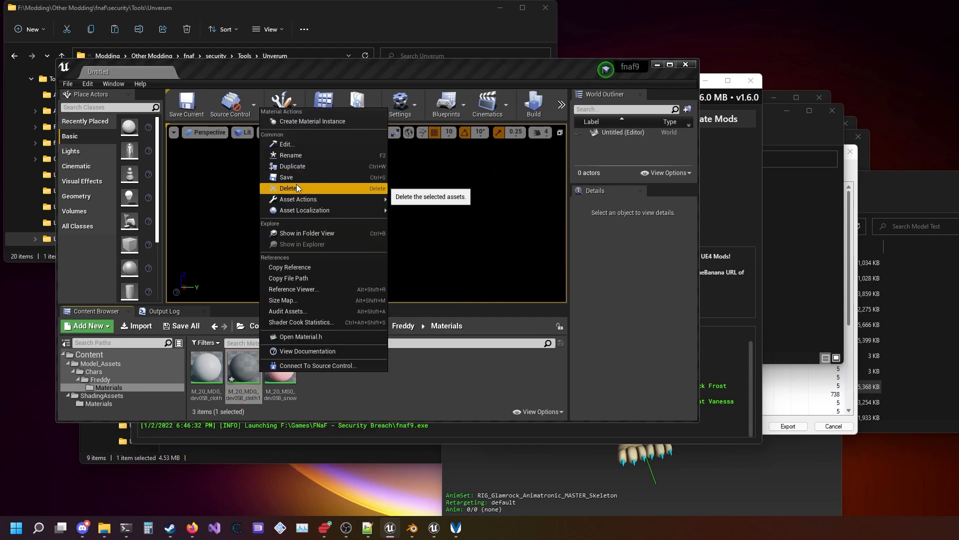
{"action": "left_click", "coordinate": [295, 185]}
{"action": "left_click", "coordinate": [394, 421]}
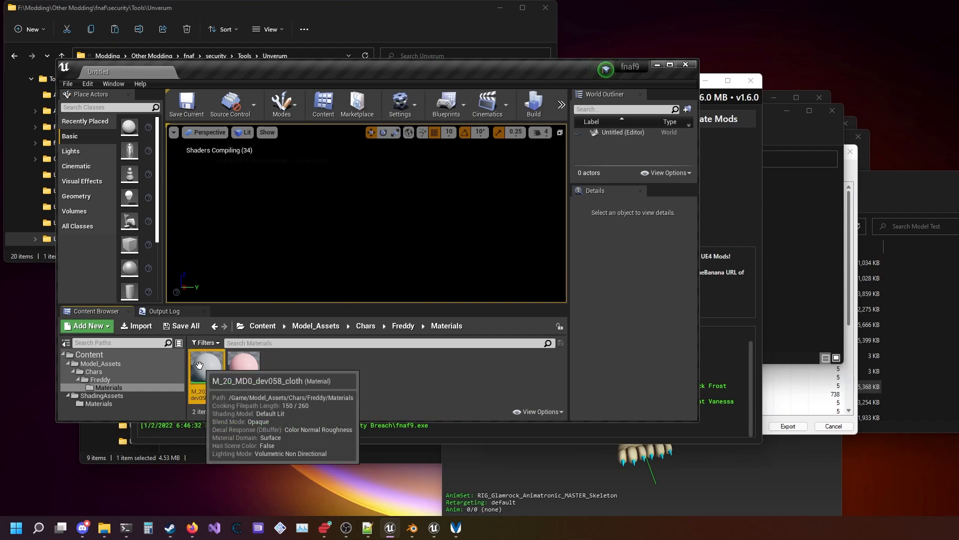
- Rename the M_20_MD0_dev058_cloth material to M_Jack_Cloth
{"action": "right_click", "coordinate": [209, 369]}
{"action": "left_click", "coordinate": [247, 156]}
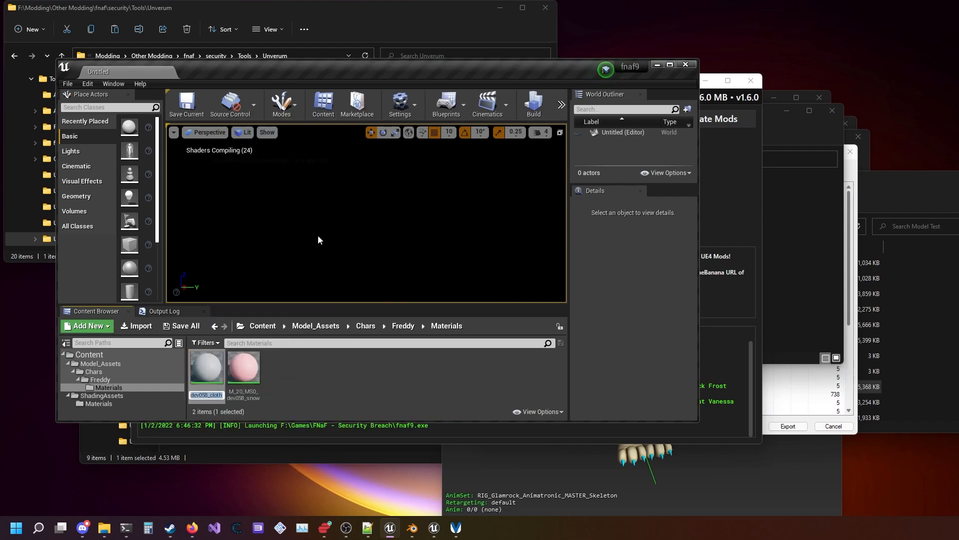
{"action": "type", "text": "M_Jack"}
{"action": "key", "text": "Return"}
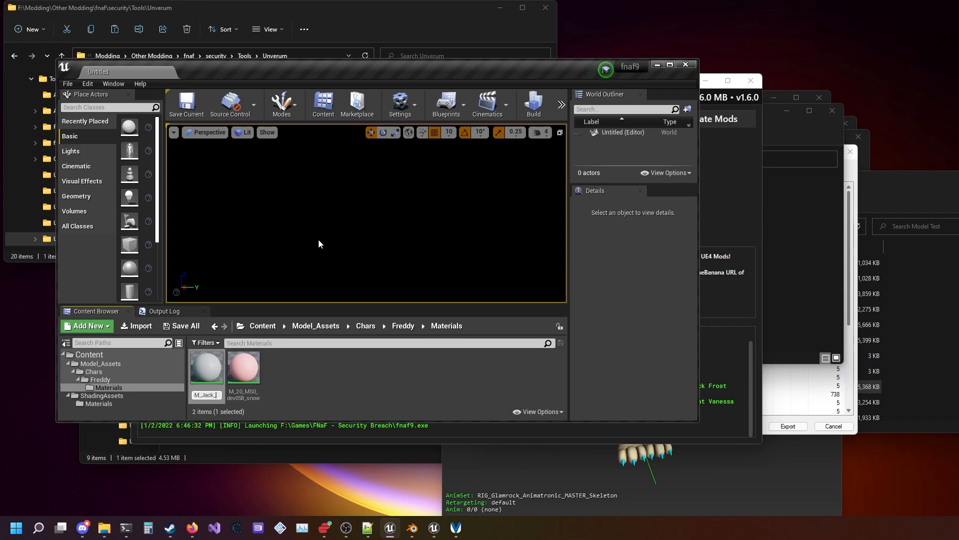
{"action": "type", "text": "_Cloth"}
{"action": "key", "text": "Return"}
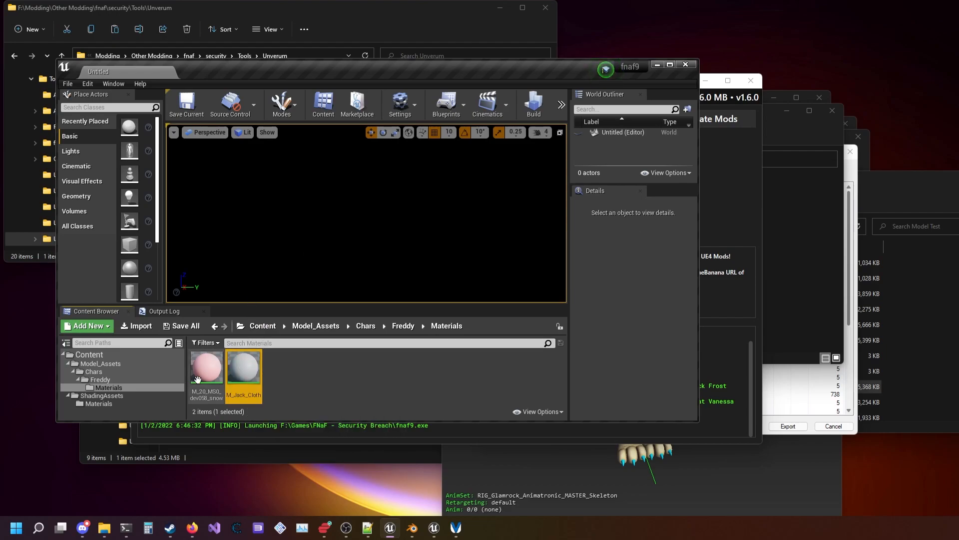
- Rename the snow material in the Materials folder to M_Jack_Snow
{"action": "right_click", "coordinate": [198, 379]}
{"action": "left_click", "coordinate": [238, 161]}
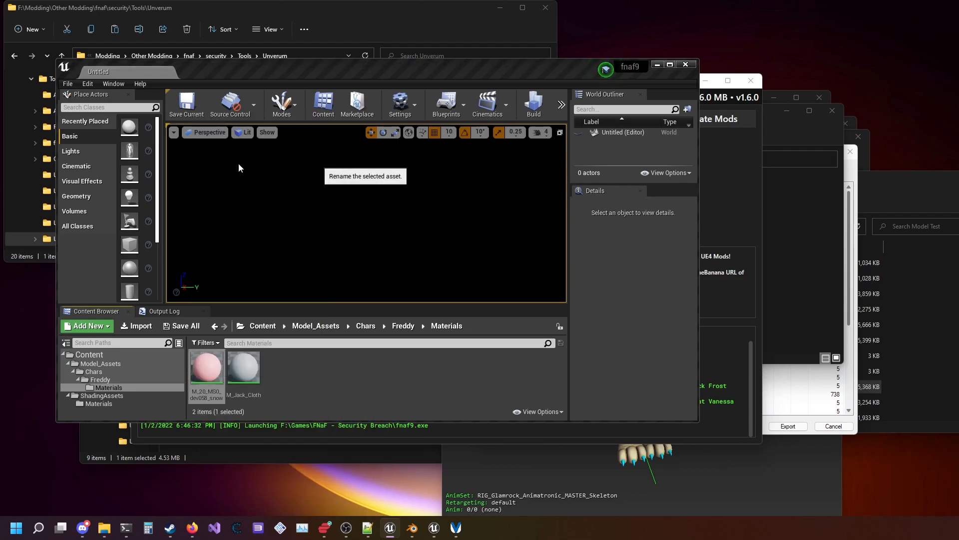
{"action": "type", "text": "M"}
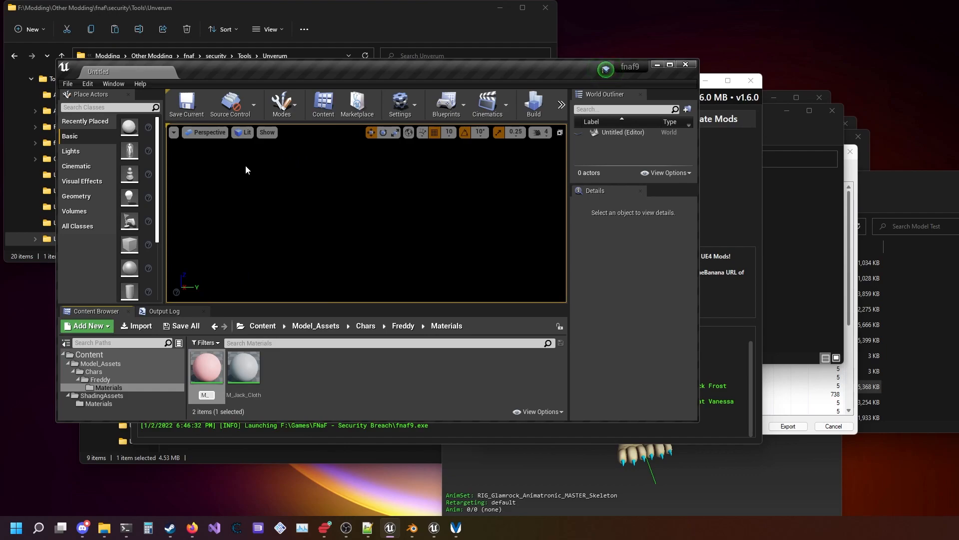
{"action": "type", "text": "_Jack_Snow"}
{"action": "key", "text": "Return"}
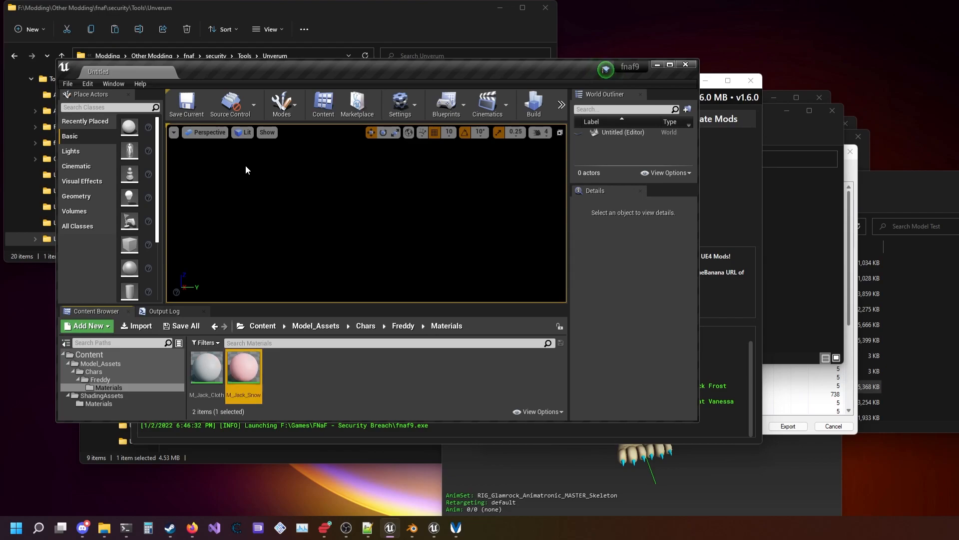
- Create a folder named Textures inside Freddy's Materials folder and open it
{"action": "left_click", "coordinate": [283, 385]}
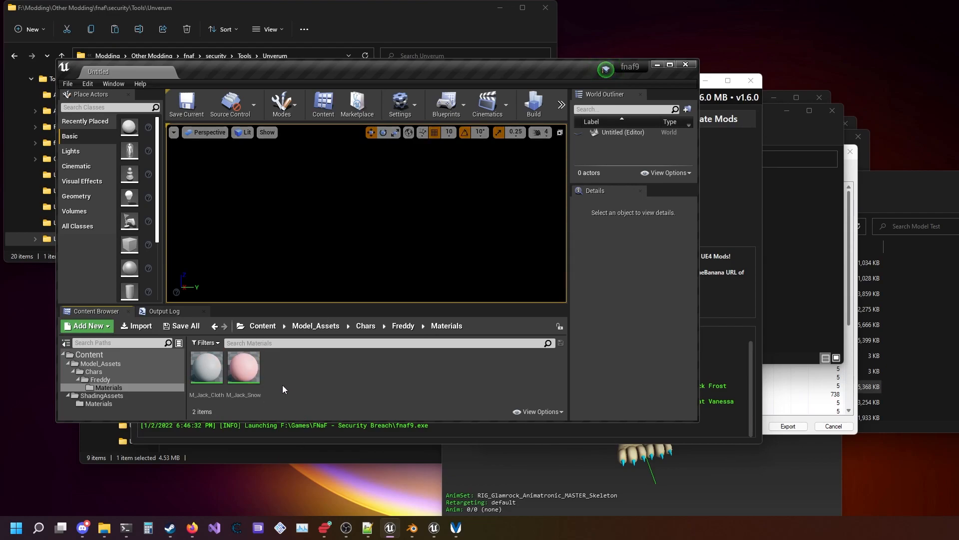
{"action": "right_click", "coordinate": [282, 385]}
{"action": "left_click", "coordinate": [318, 71]}
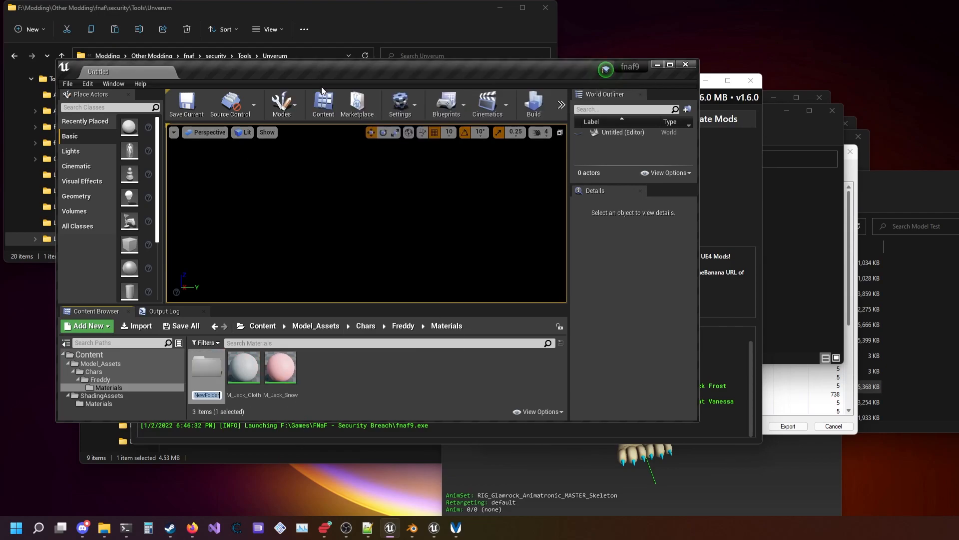
{"action": "type", "text": "Textures"}
{"action": "key", "text": "Return"}
{"action": "key", "text": "Return"}
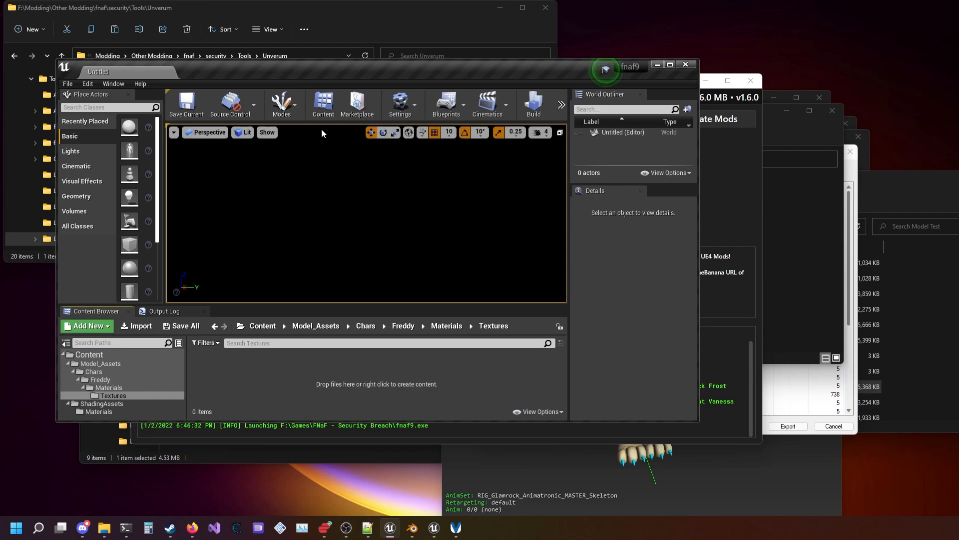
- Import TEX_Jack_Diffuse, TEX_Jack_Emmissive, TEX_Jack_Normal and TEX_Jack_OSR PNG files from WIP Mods/Model Test into the project's Textures folder
{"action": "left_click", "coordinate": [165, 459]}
{"action": "left_click", "coordinate": [38, 257]}
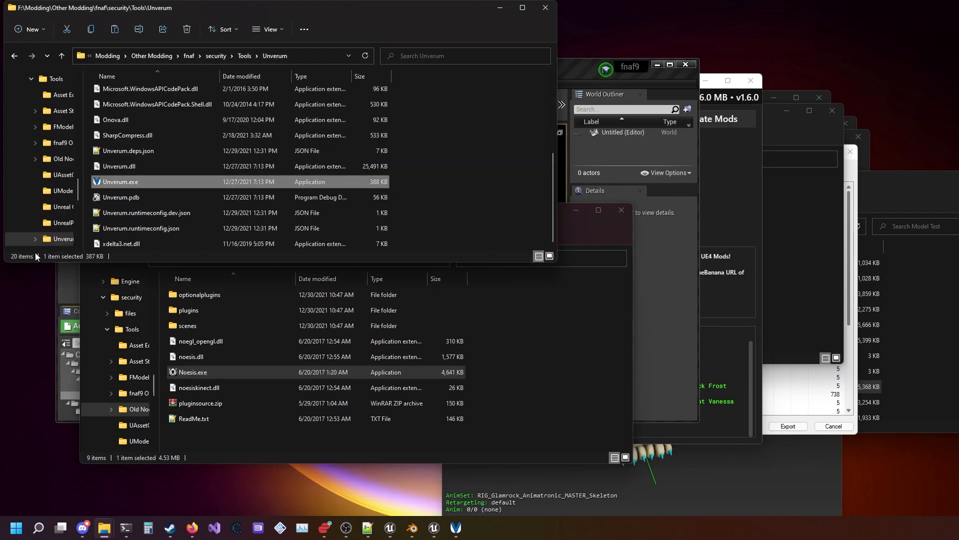
{"action": "left_click", "coordinate": [802, 358]}
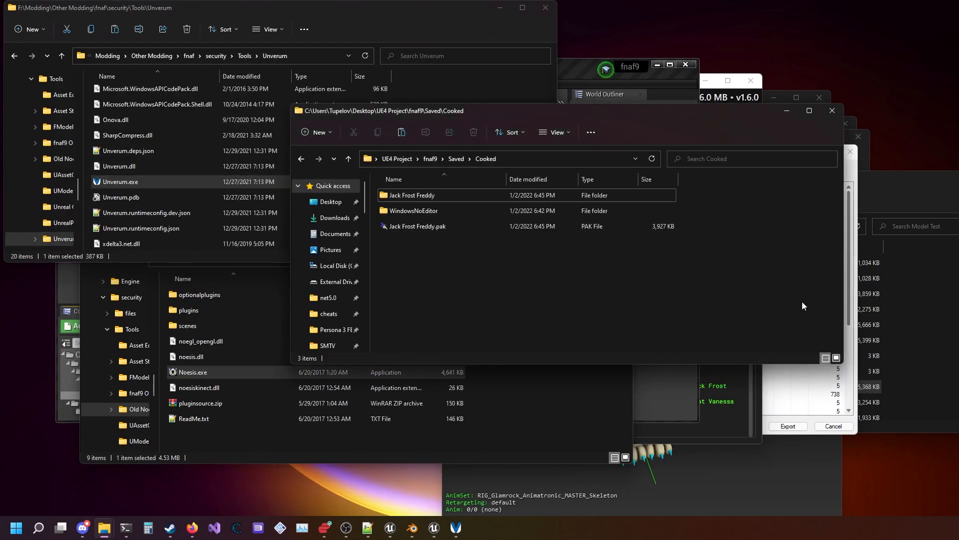
{"action": "left_click", "coordinate": [889, 373]}
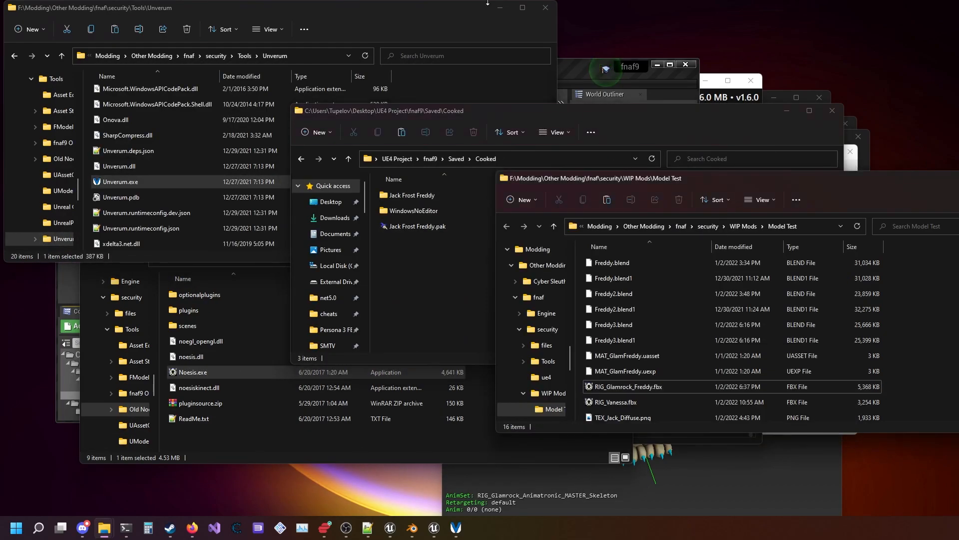
{"action": "scroll", "coordinate": [699, 365], "scroll_direction": "down", "scroll_amount": 2}
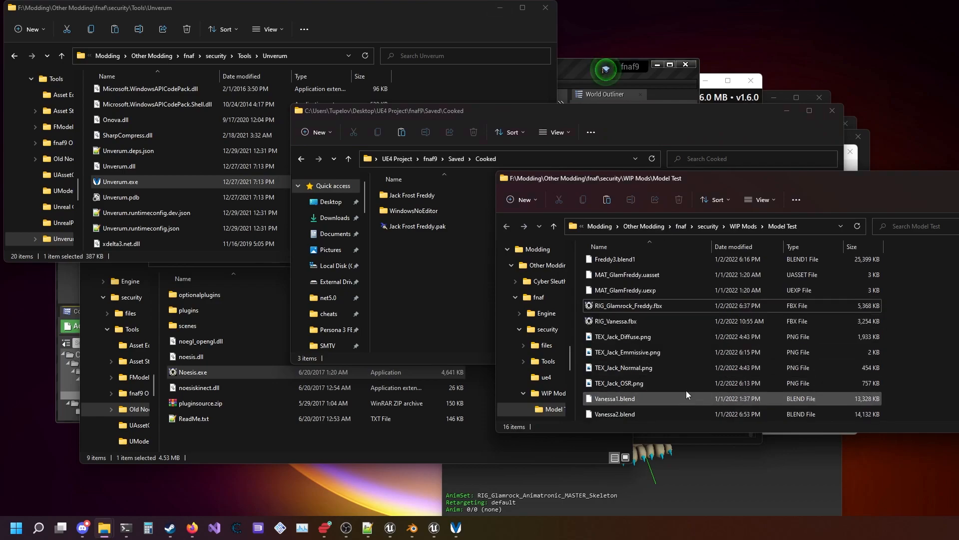
{"action": "left_click", "coordinate": [663, 337]}
{"action": "left_click", "coordinate": [634, 378], "text": "shift"}
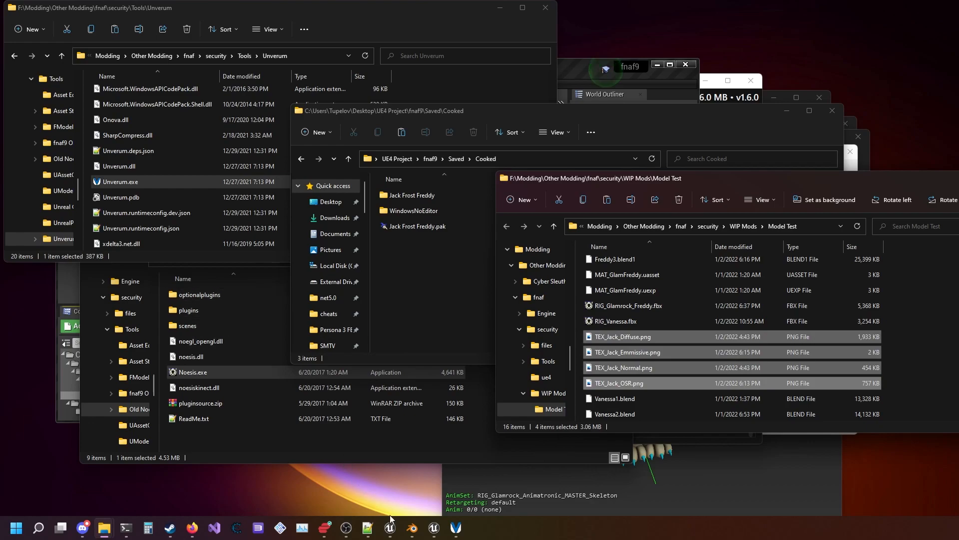
{"action": "left_click", "coordinate": [431, 534]}
{"action": "left_click", "coordinate": [391, 528]}
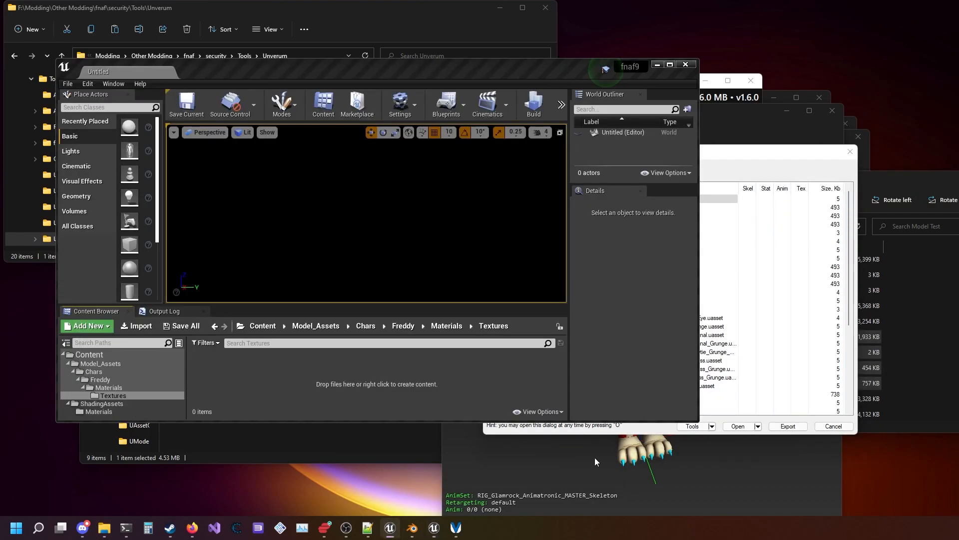
{"action": "left_click", "coordinate": [940, 343]}
{"action": "left_click", "coordinate": [825, 338]}
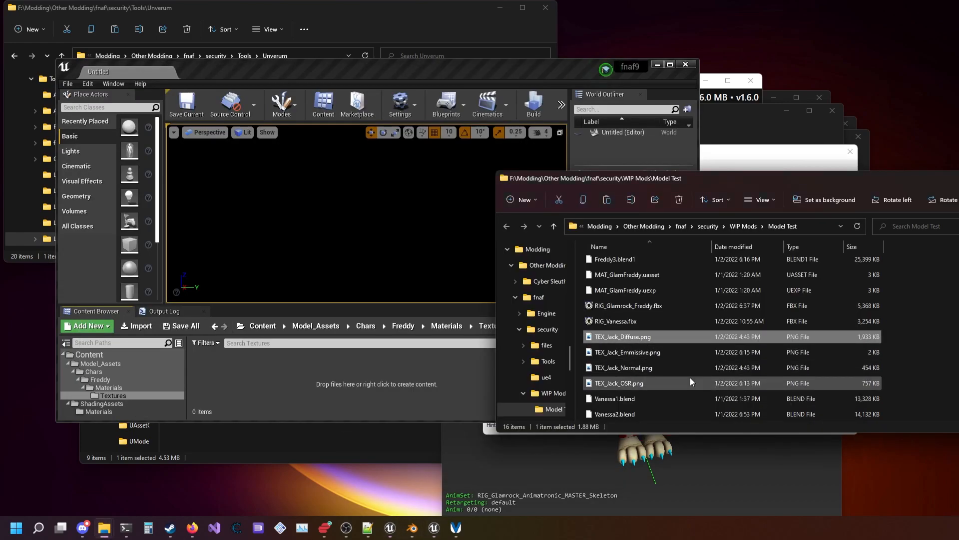
{"action": "left_click", "coordinate": [669, 385], "text": "shift"}
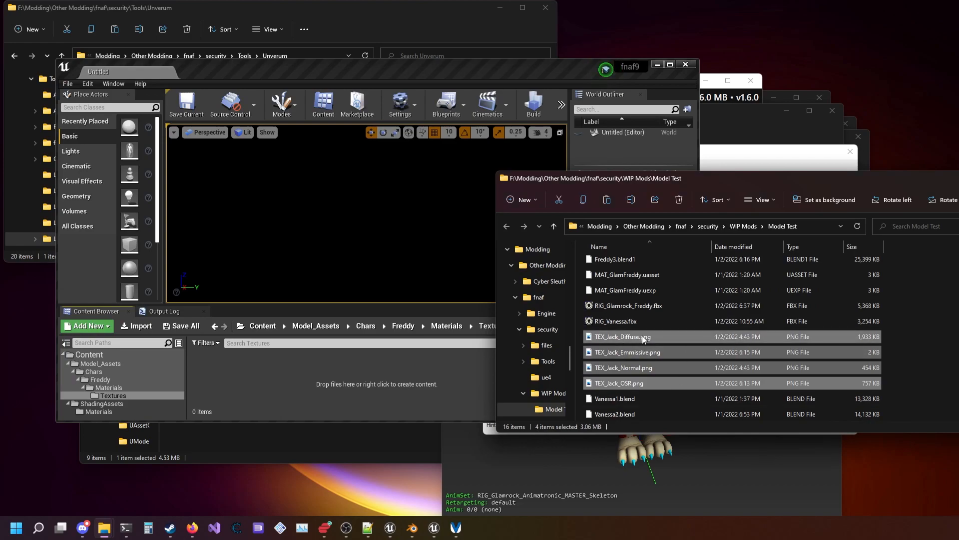
{"action": "left_click_drag", "start_coordinate": [645, 340], "coordinate": [322, 378]}
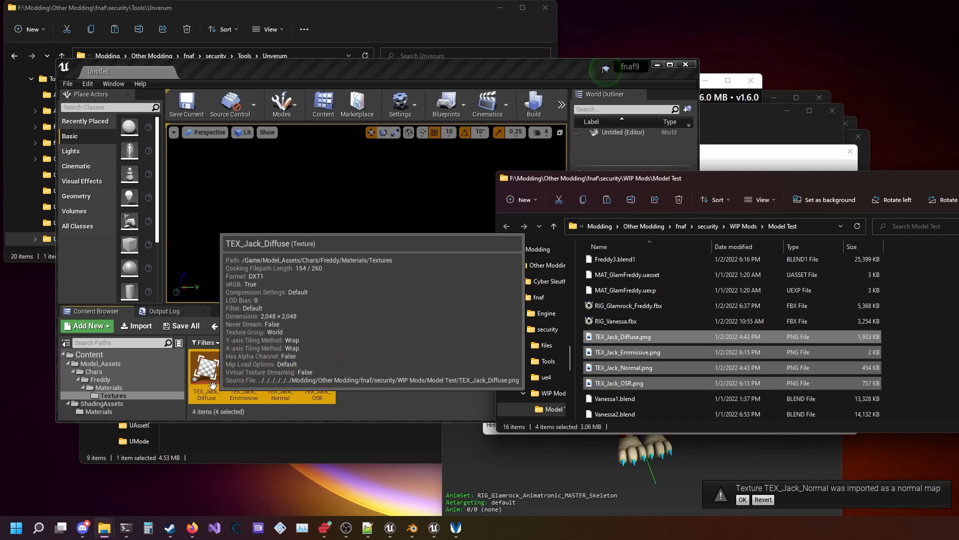
- Set the TEX_Jack_Diffuse texture's Texture Group to Character, then save and close the texture
{"action": "double_click", "coordinate": [210, 382]}
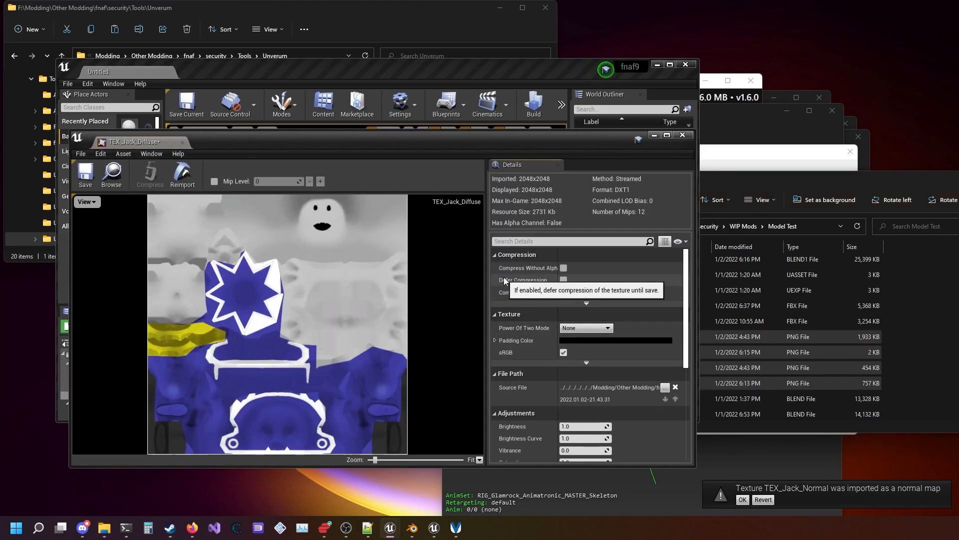
{"action": "scroll", "coordinate": [515, 295], "scroll_direction": "down", "scroll_amount": 6}
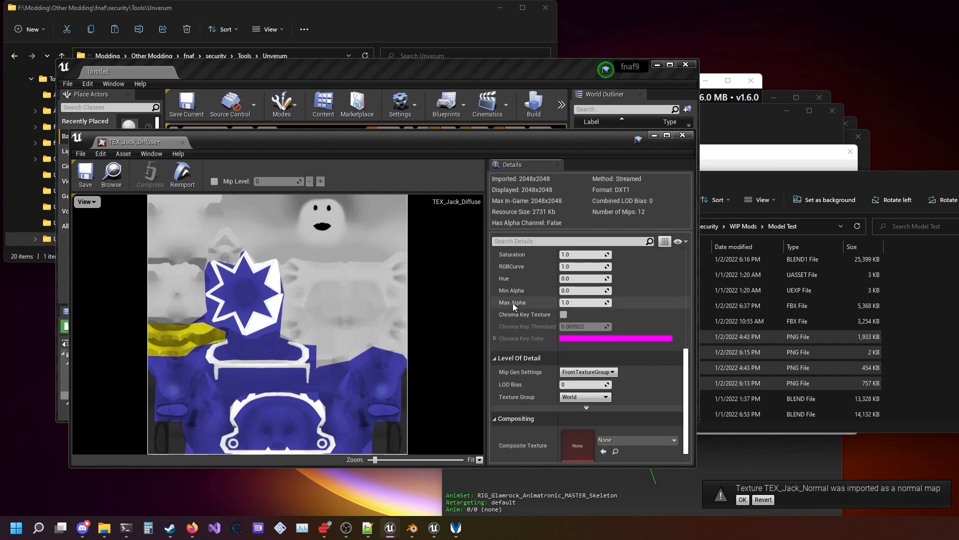
{"action": "scroll", "coordinate": [512, 302], "scroll_direction": "down", "scroll_amount": 1}
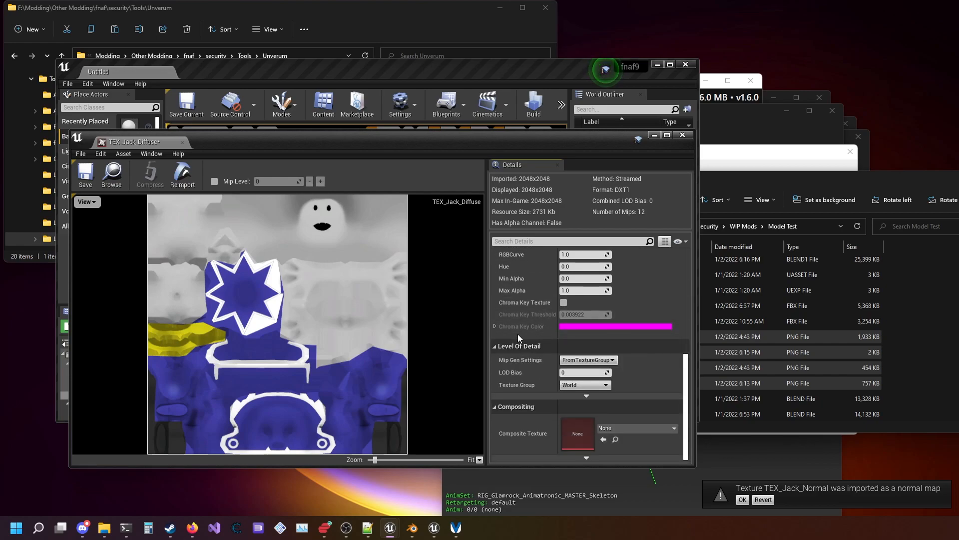
{"action": "left_click", "coordinate": [579, 385]}
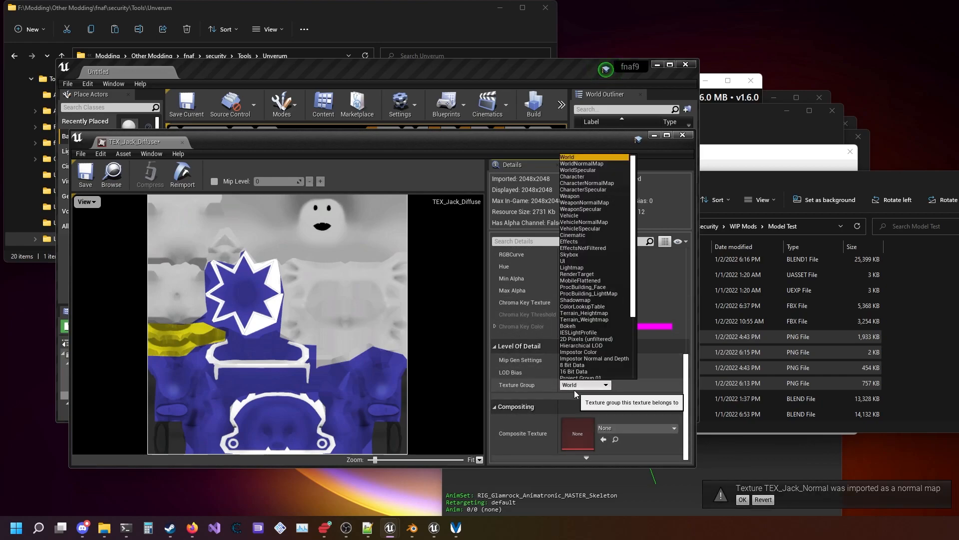
{"action": "left_click", "coordinate": [586, 175]}
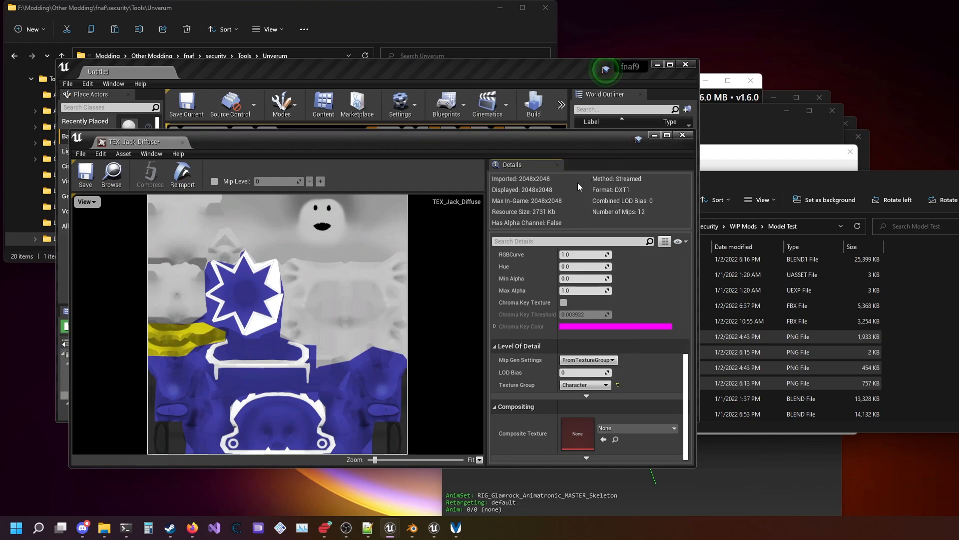
{"action": "left_click", "coordinate": [86, 172]}
{"action": "left_click", "coordinate": [183, 142]}
- Set the TEX_Jack_Emmissive texture's Texture Group to Character, then save and close the texture
{"action": "double_click", "coordinate": [244, 369]}
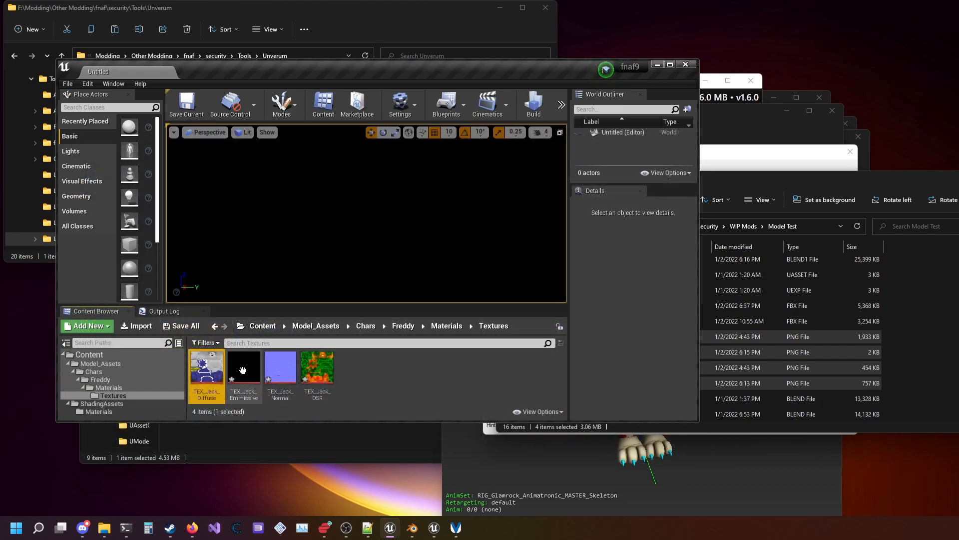
{"action": "scroll", "coordinate": [580, 398], "scroll_direction": "down", "scroll_amount": 1}
{"action": "scroll", "coordinate": [580, 398], "scroll_direction": "down", "scroll_amount": 4}
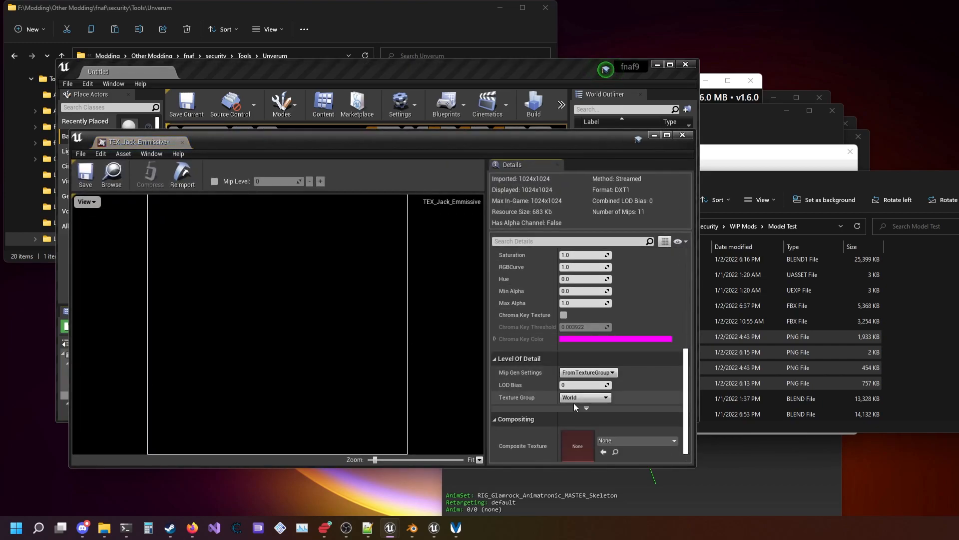
{"action": "scroll", "coordinate": [633, 422], "scroll_direction": "down", "scroll_amount": 1}
{"action": "scroll", "coordinate": [595, 360], "scroll_direction": "up", "scroll_amount": 2}
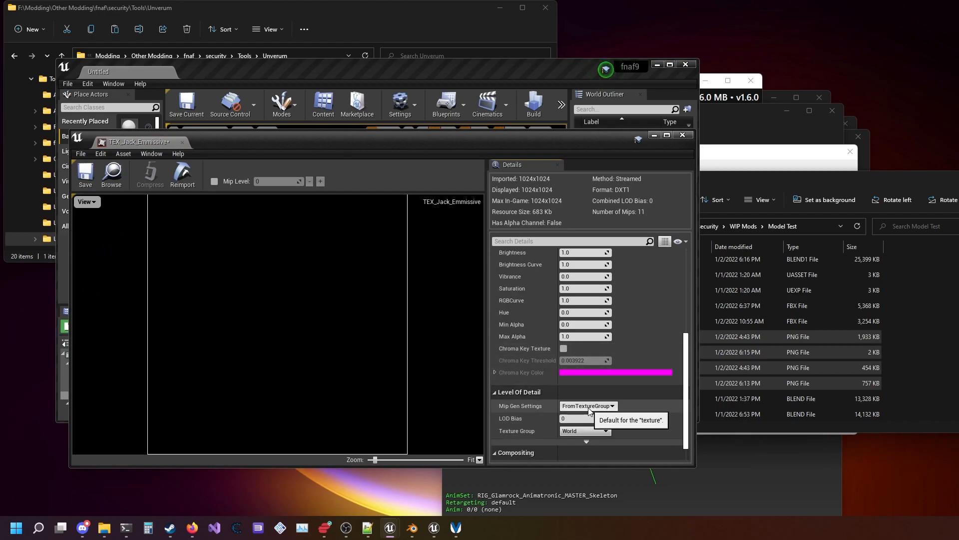
{"action": "left_click", "coordinate": [575, 431]}
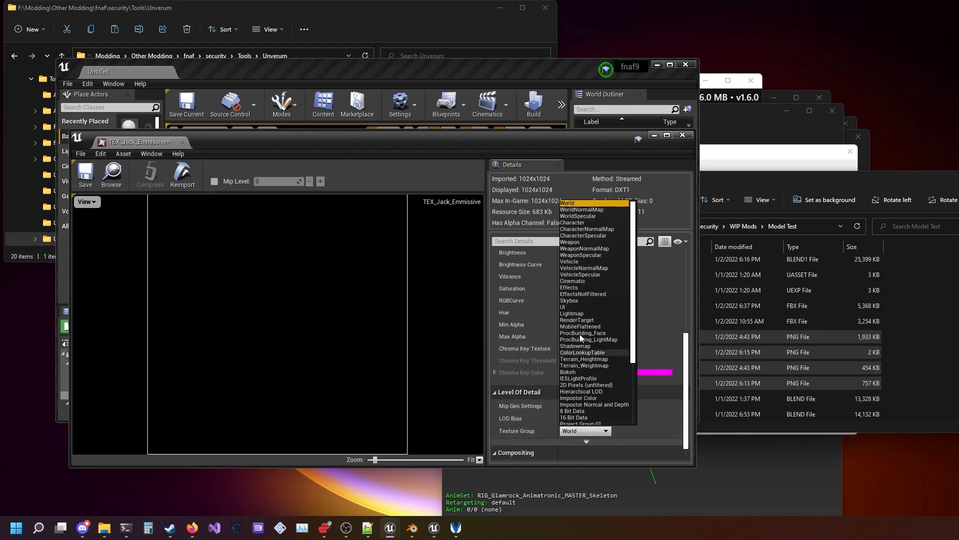
{"action": "left_click", "coordinate": [582, 223]}
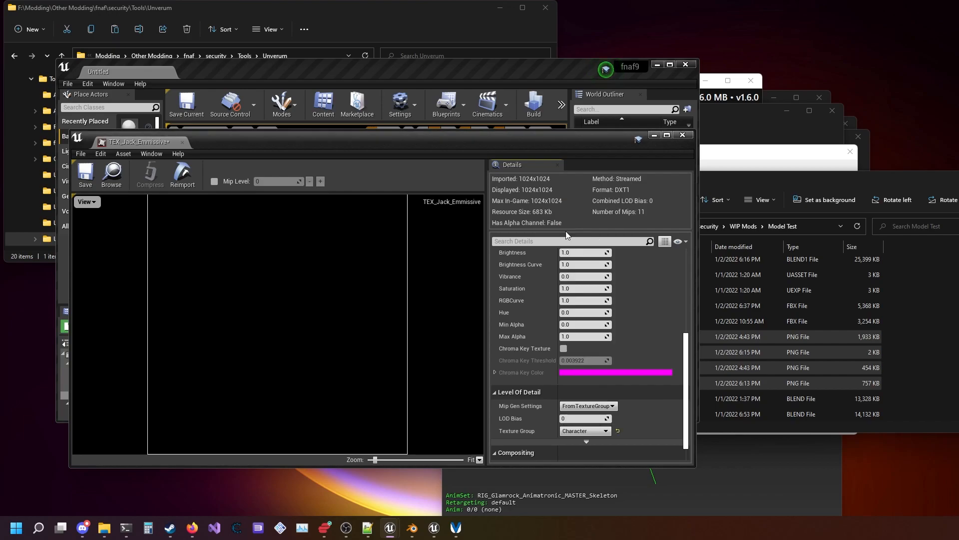
{"action": "left_click", "coordinate": [85, 174]}
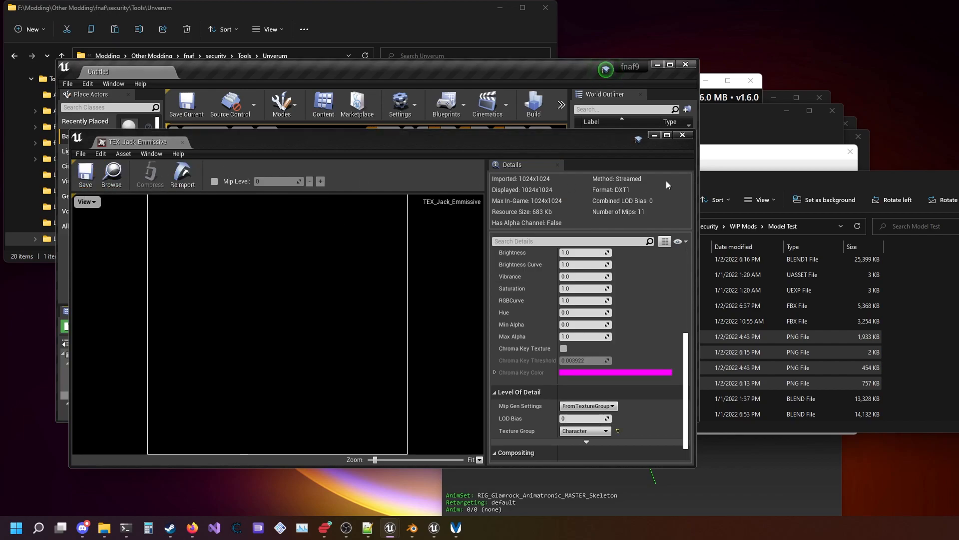
{"action": "left_click", "coordinate": [674, 137]}
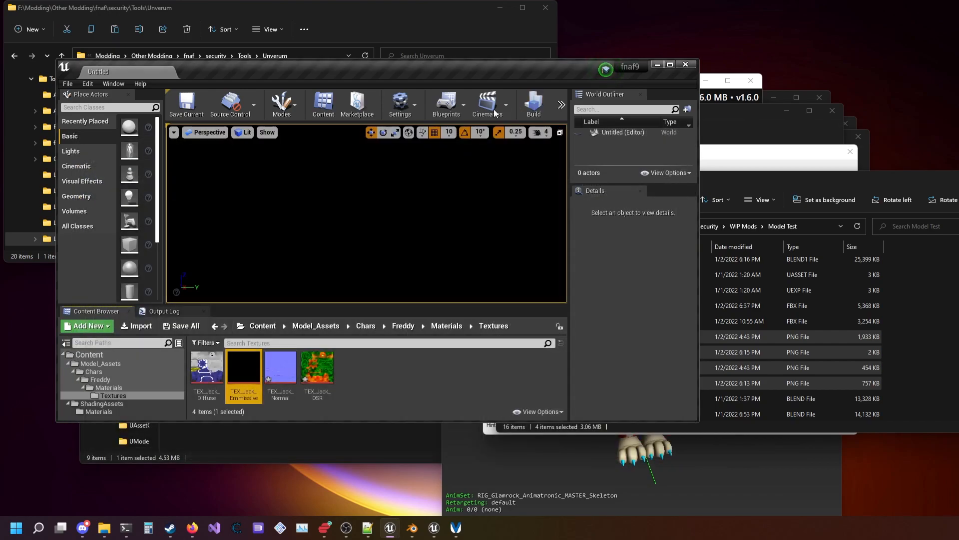
- Set the TEX_Jack_Normal texture's Texture Group to CharacterNormalMap, then save and close the texture
{"action": "double_click", "coordinate": [281, 367]}
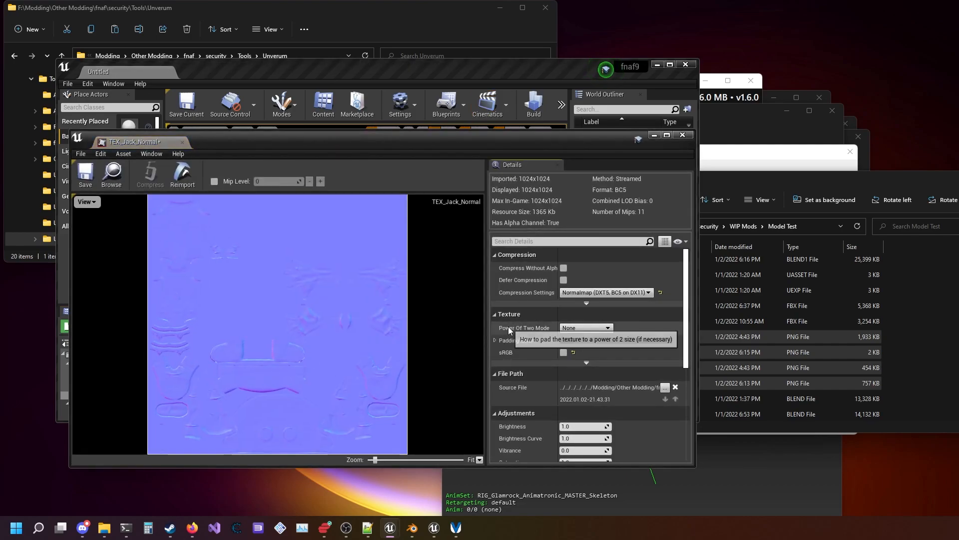
{"action": "scroll", "coordinate": [511, 332], "scroll_direction": "down", "scroll_amount": 5}
{"action": "scroll", "coordinate": [510, 329], "scroll_direction": "down", "scroll_amount": 5}
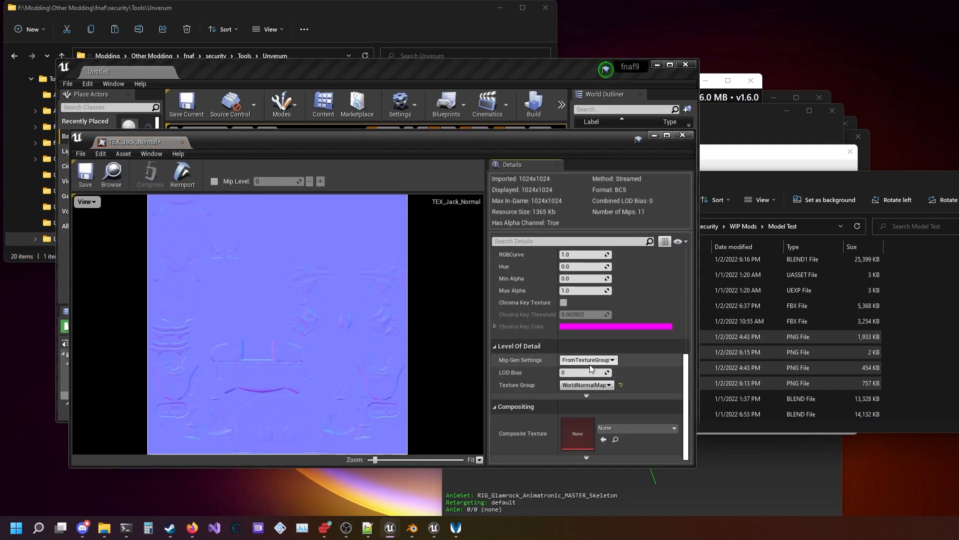
{"action": "left_click", "coordinate": [595, 386]}
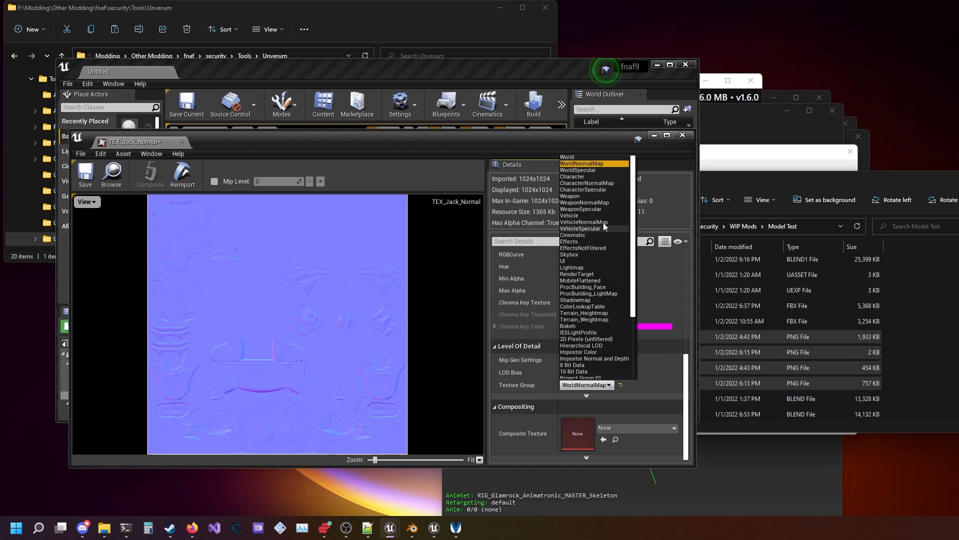
{"action": "left_click", "coordinate": [594, 183]}
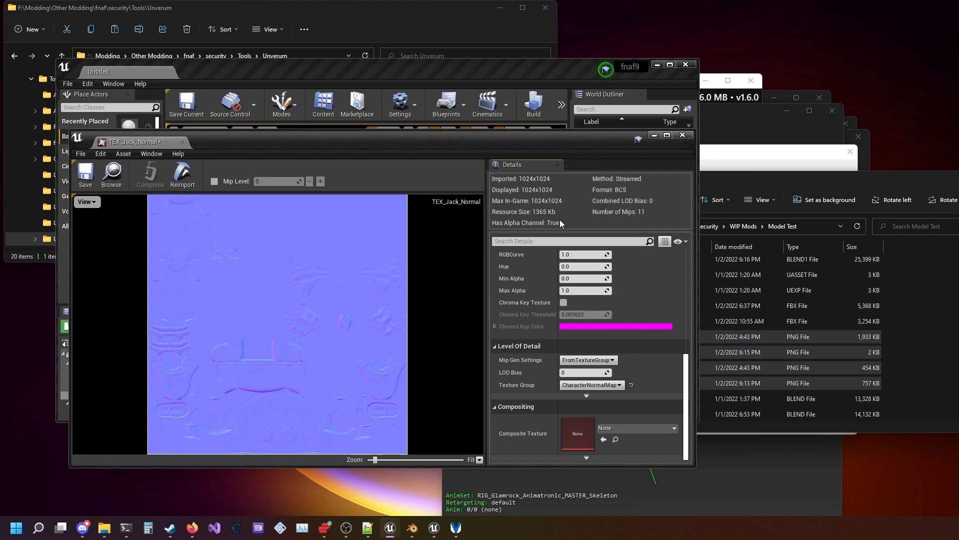
{"action": "left_click", "coordinate": [85, 175]}
{"action": "left_click", "coordinate": [683, 135]}
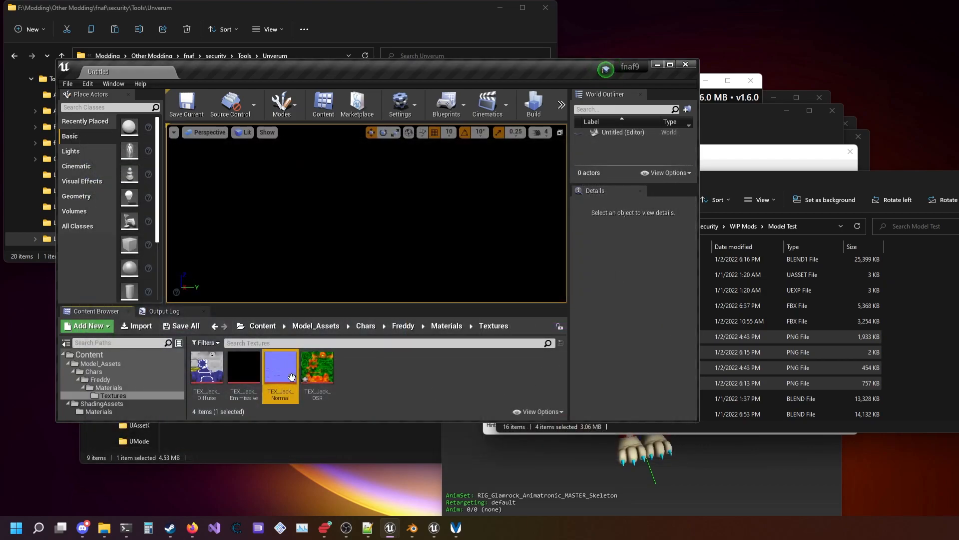
- Open the TEX_Jack_OSR texture and set its Texture Group to Character
{"action": "double_click", "coordinate": [324, 366]}
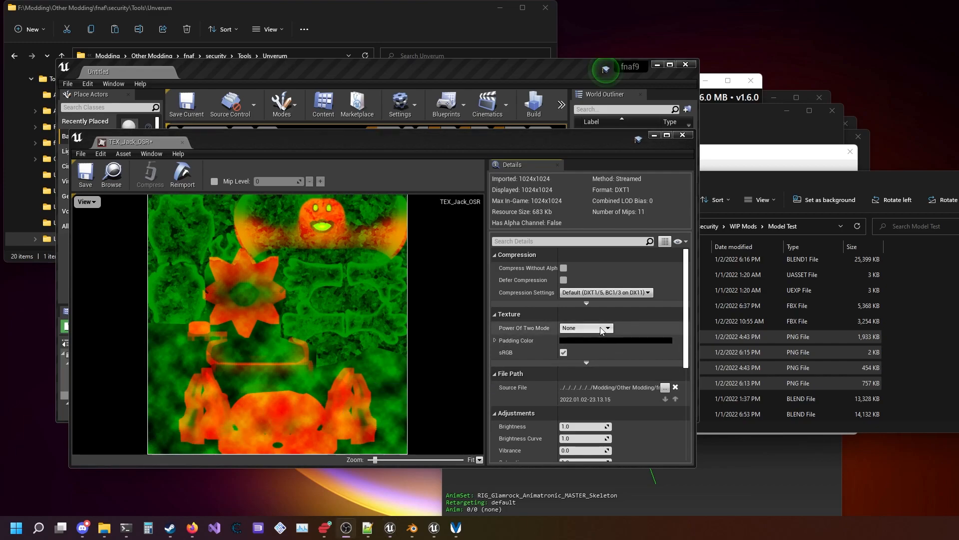
{"action": "scroll", "coordinate": [645, 350], "scroll_direction": "down", "scroll_amount": 5}
{"action": "scroll", "coordinate": [615, 405], "scroll_direction": "down", "scroll_amount": 2}
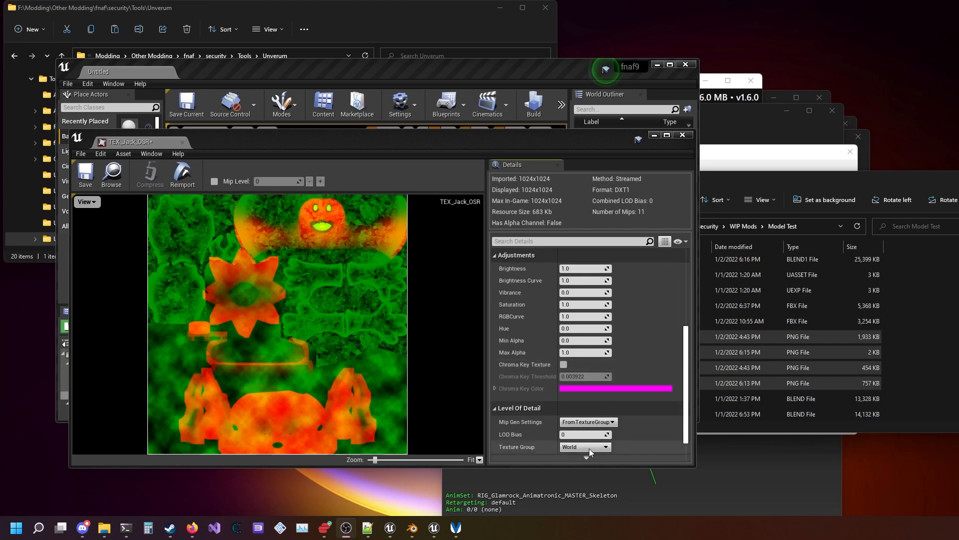
{"action": "left_click", "coordinate": [600, 446]}
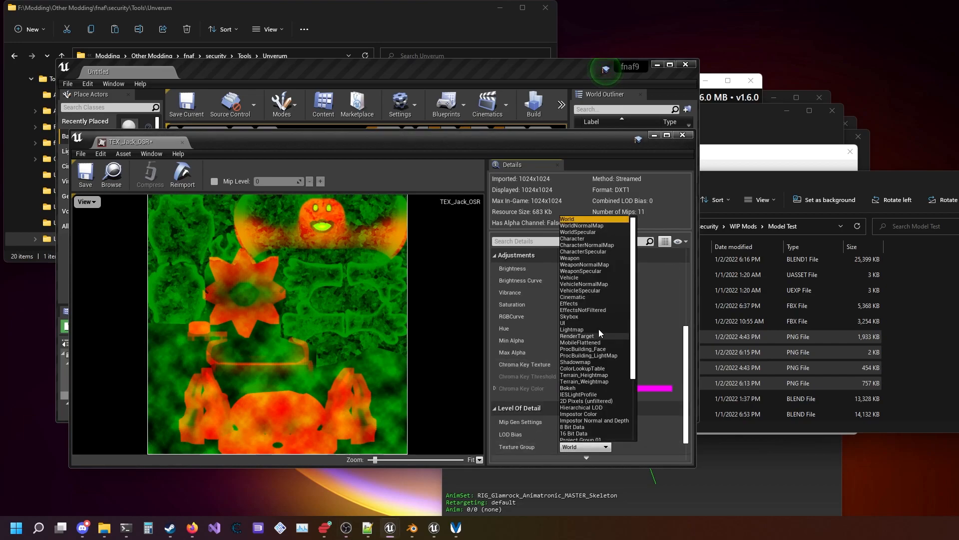
{"action": "left_click", "coordinate": [592, 239]}
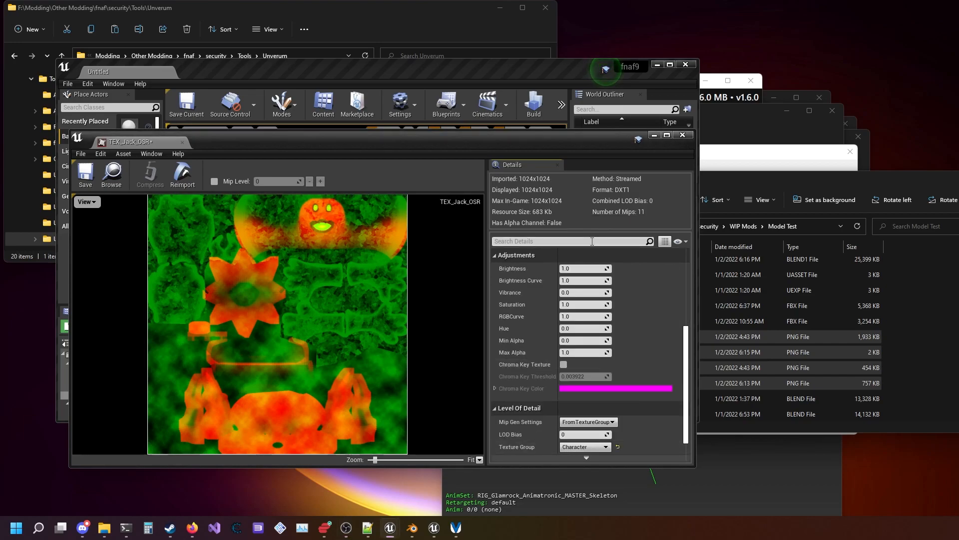
- Find the sRGB setting of TEX_Jack_OSR and disable it, then save and close the texture
{"action": "scroll", "coordinate": [615, 390], "scroll_direction": "up", "scroll_amount": 1}
{"action": "scroll", "coordinate": [614, 380], "scroll_direction": "up", "scroll_amount": 2}
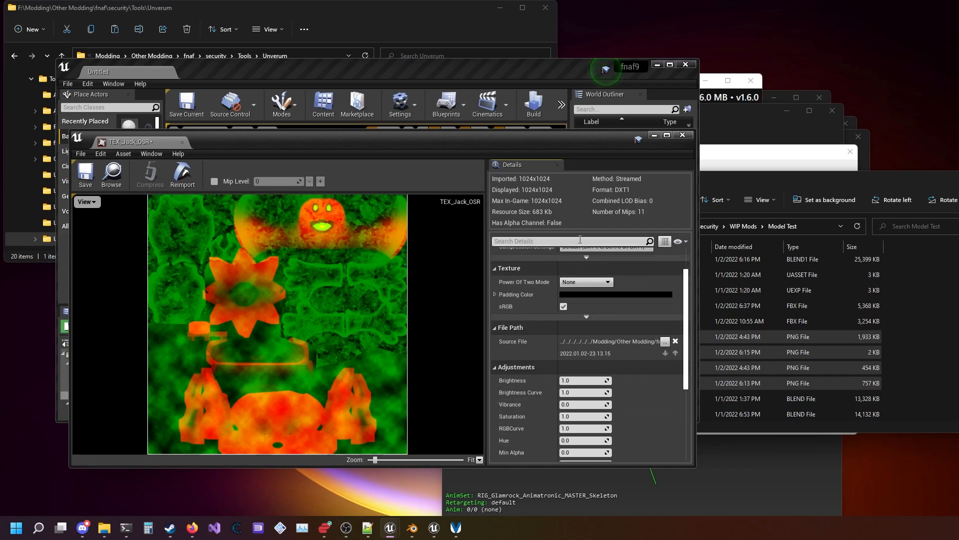
{"action": "type", "text": "srg"}
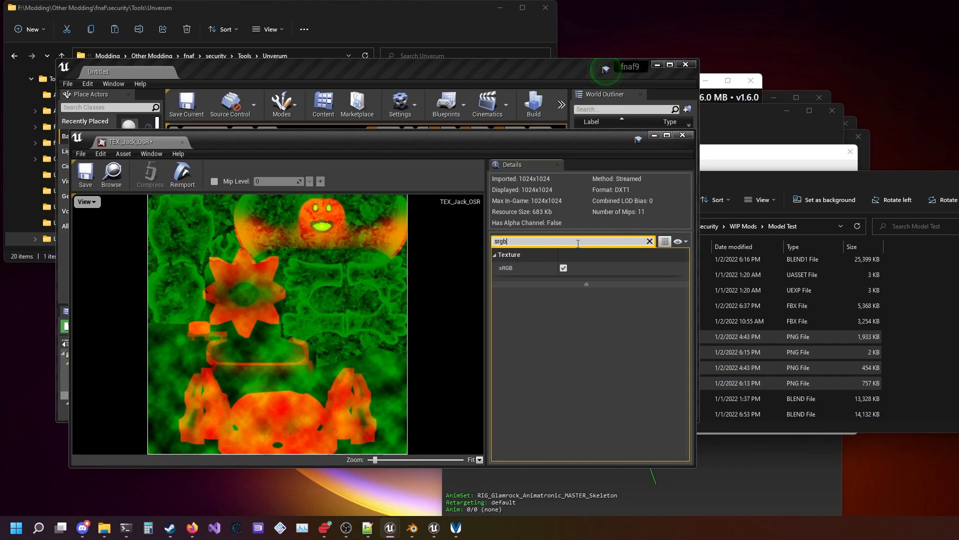
{"action": "type", "text": "b"}
{"action": "left_click", "coordinate": [563, 269]}
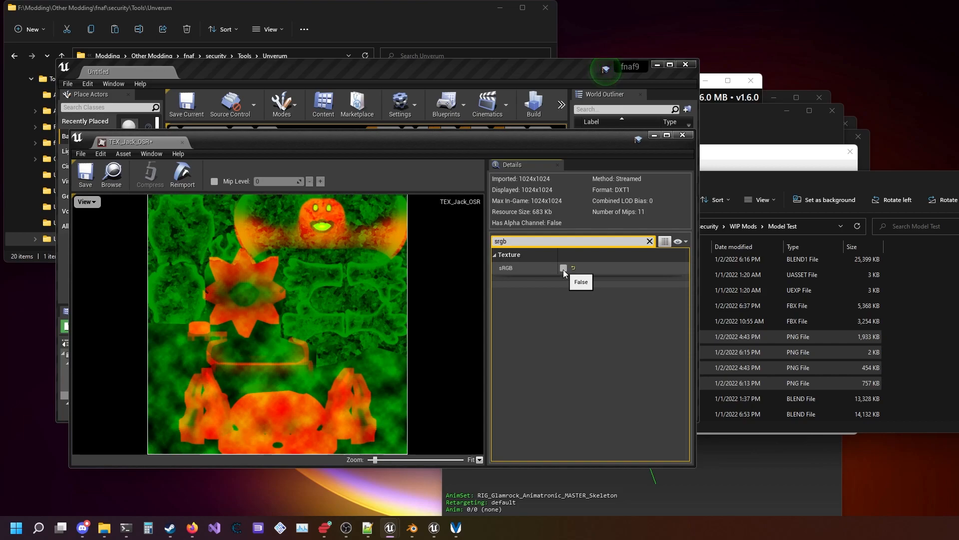
{"action": "left_click_drag", "start_coordinate": [389, 143], "coordinate": [440, 159]}
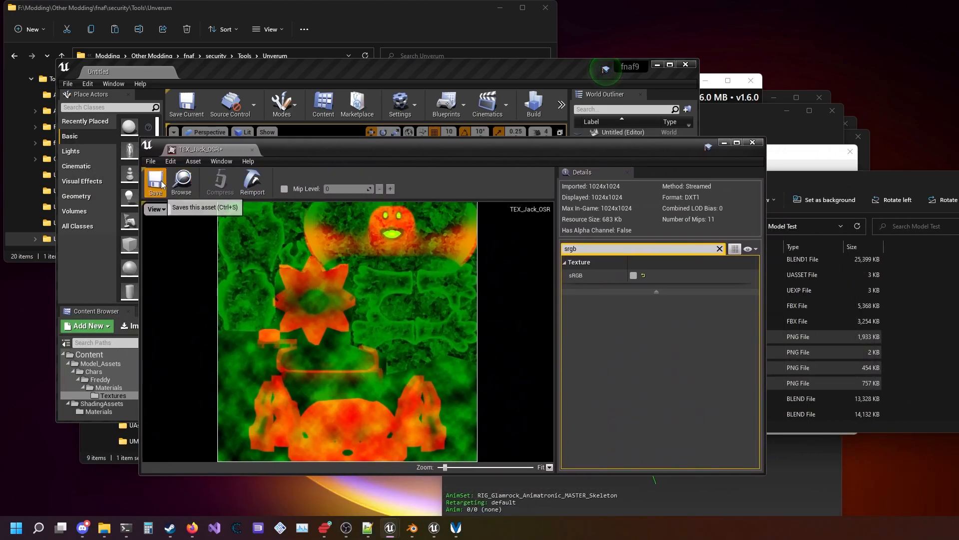
{"action": "left_click", "coordinate": [252, 149]}
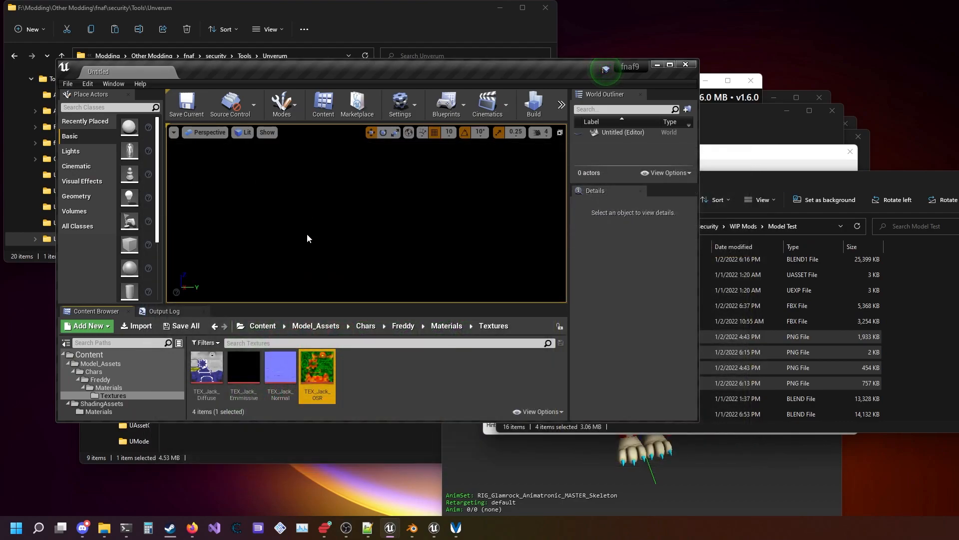
- Return to the Freddy folder and cook the project's content for Windows
{"action": "left_click", "coordinate": [448, 331]}
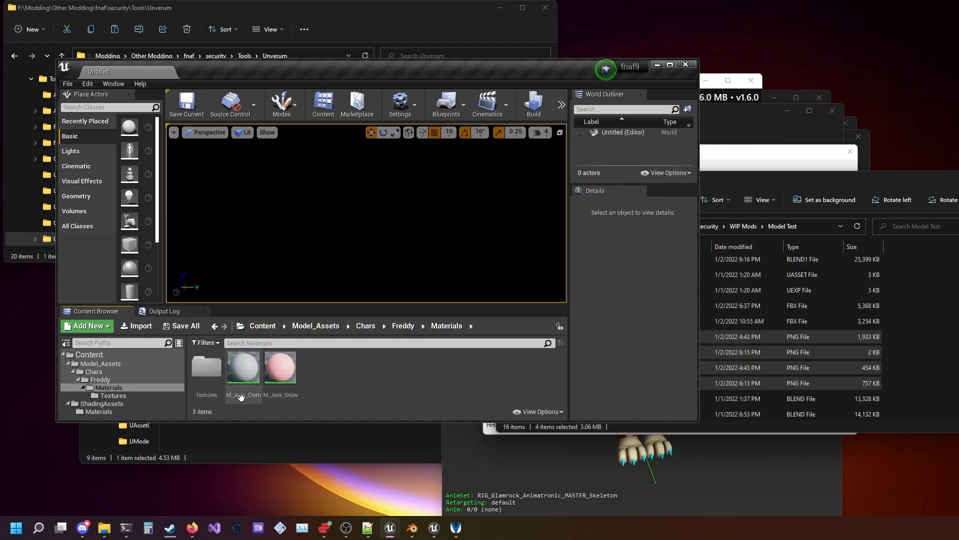
{"action": "left_click", "coordinate": [401, 326]}
{"action": "left_click", "coordinate": [67, 83]}
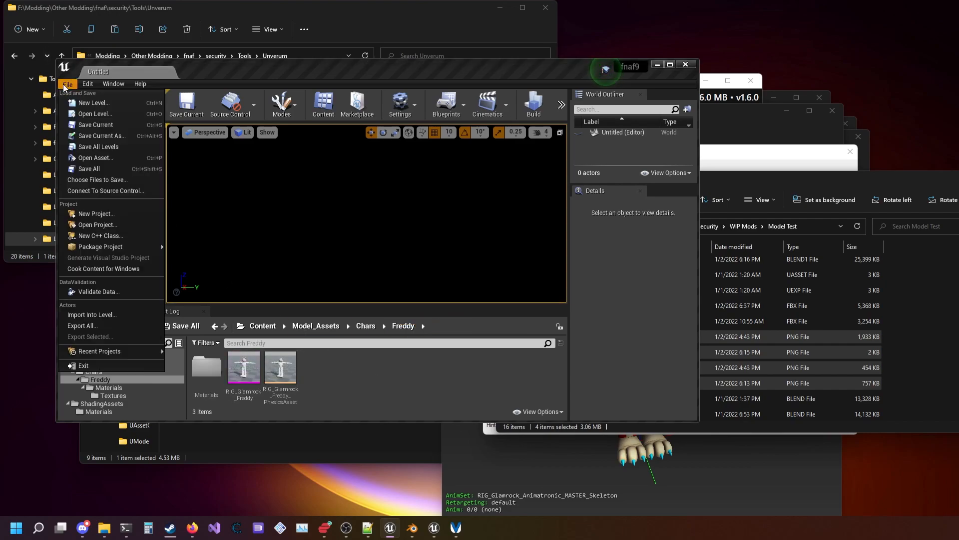
{"action": "left_click", "coordinate": [109, 269]}
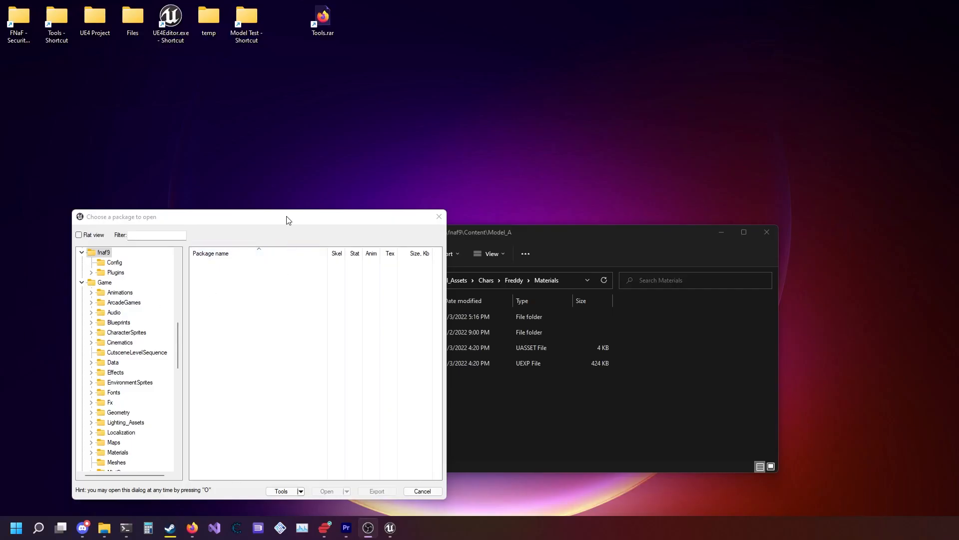
- Switch to the UModel package chooser and show all packages in flat view
{"action": "left_click_drag", "start_coordinate": [289, 219], "coordinate": [267, 204]}
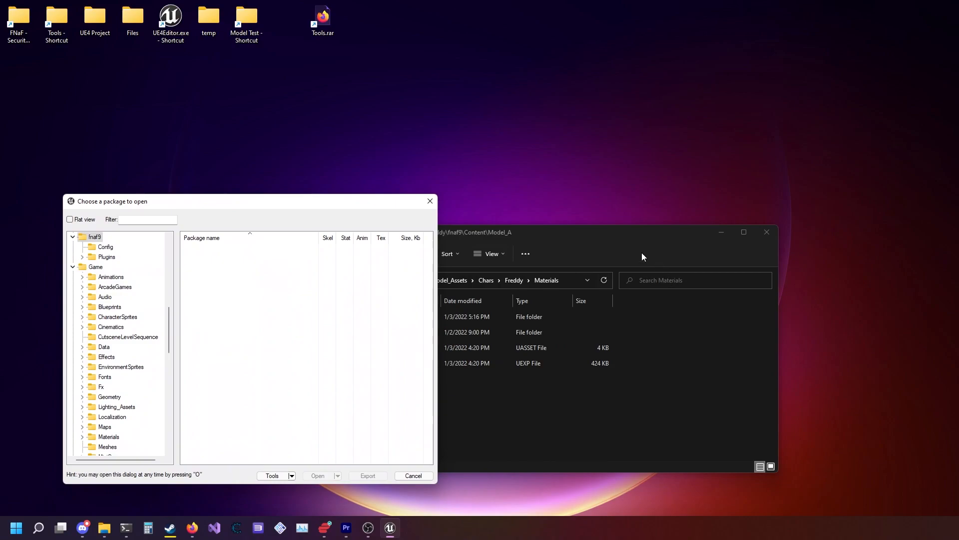
{"action": "left_click", "coordinate": [642, 252]}
{"action": "left_click_drag", "start_coordinate": [183, 206], "coordinate": [238, 202]}
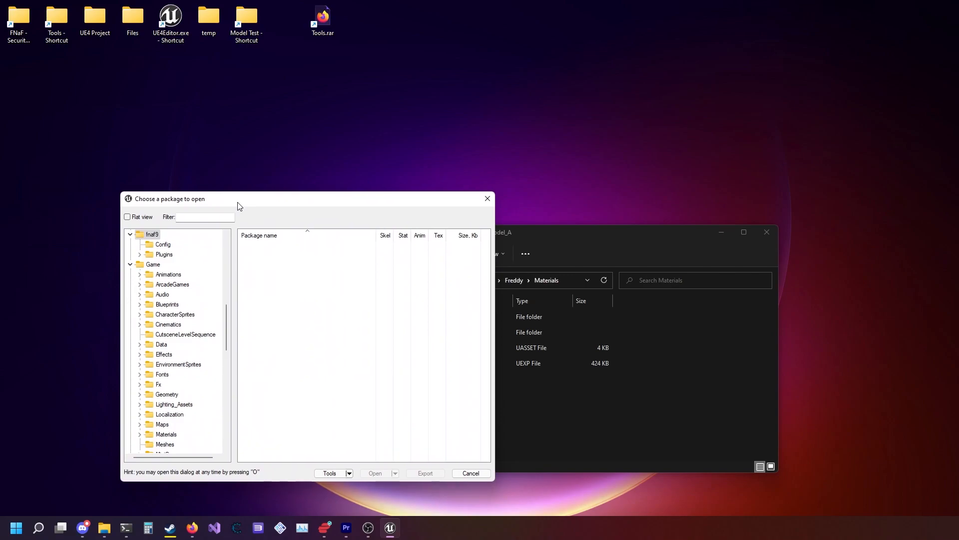
{"action": "left_click", "coordinate": [150, 218]}
{"action": "left_click", "coordinate": [193, 216]}
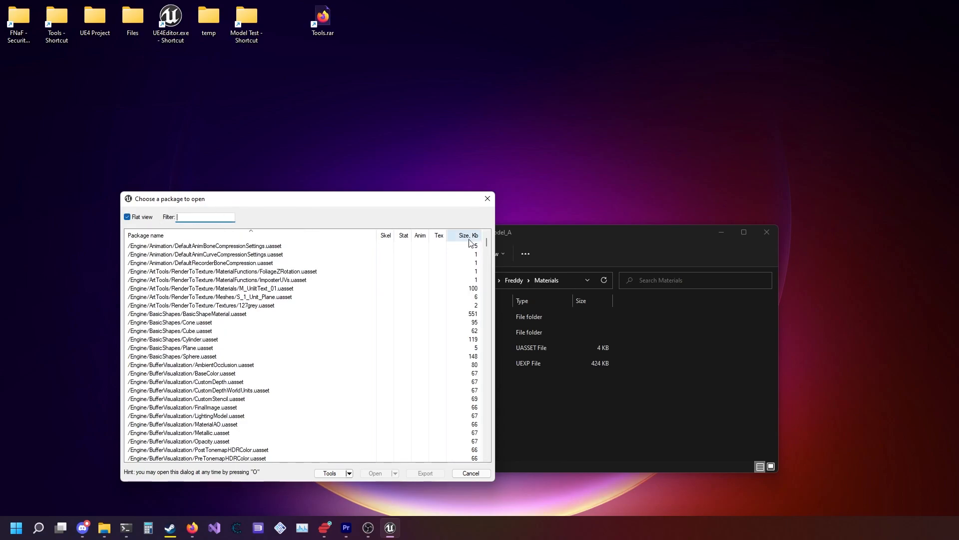
{"action": "left_click", "coordinate": [643, 434]}
{"action": "left_click_drag", "start_coordinate": [550, 436], "coordinate": [429, 423]}
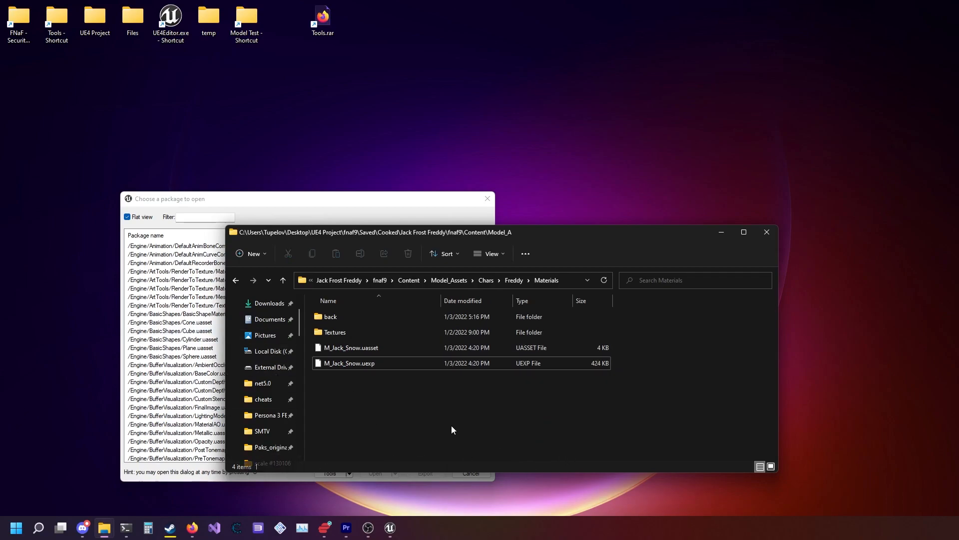
{"action": "left_click_drag", "start_coordinate": [445, 417], "coordinate": [412, 406]}
{"action": "left_click_drag", "start_coordinate": [471, 233], "coordinate": [555, 233]}
{"action": "left_click_drag", "start_coordinate": [486, 398], "coordinate": [484, 389]}
- Filter the package list by "Emm" to look for emissive textures
{"action": "left_click", "coordinate": [208, 217]}
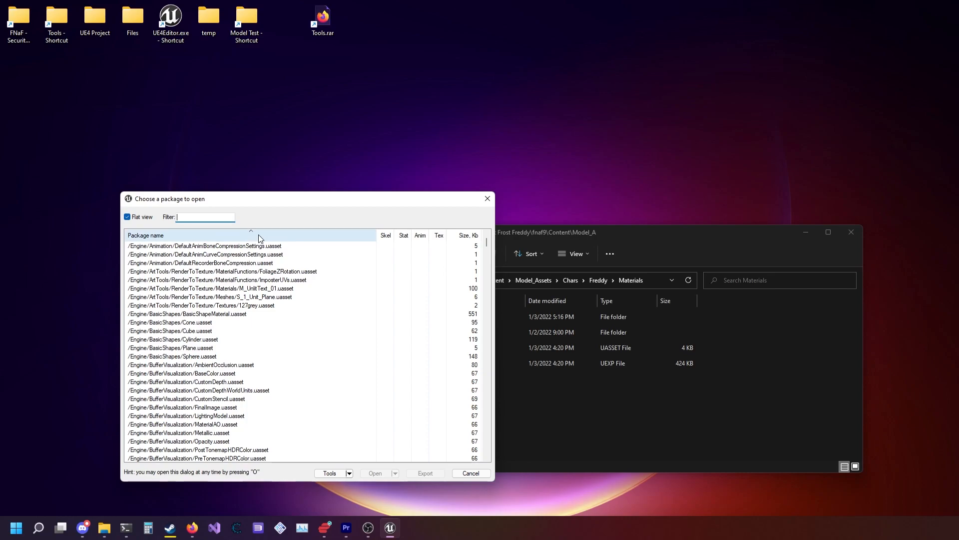
{"action": "type", "text": "Emm"}
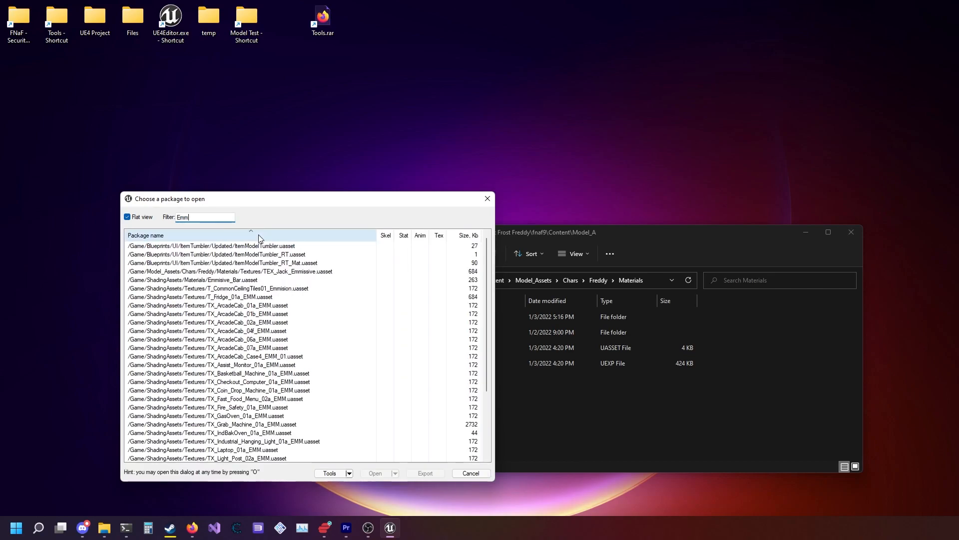
- Filter the package list by "EmissiveEye" and save the MAT_EmissiveEye_Freddy.uasset package
{"action": "key", "text": "BackSpace"}
{"action": "type", "text": "issiveEye"}
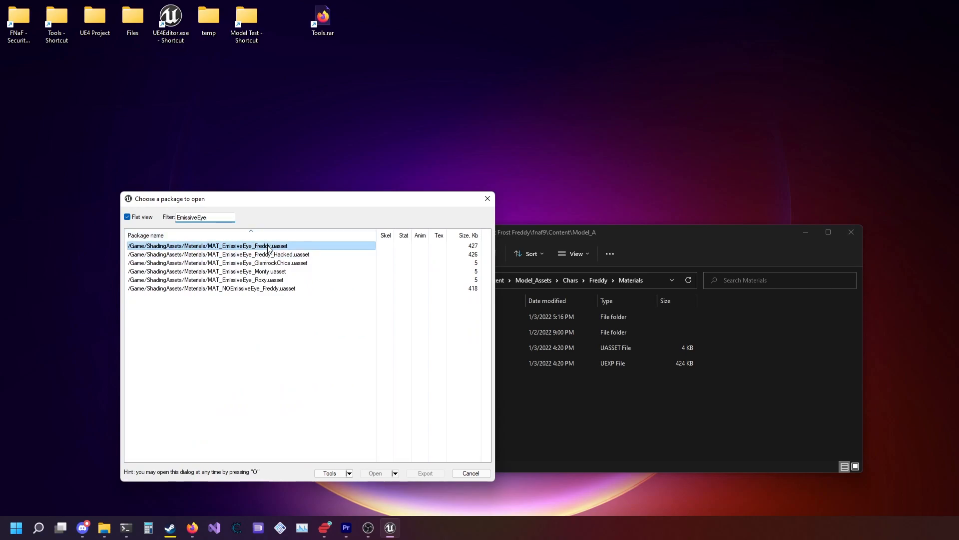
{"action": "left_click", "coordinate": [269, 247]}
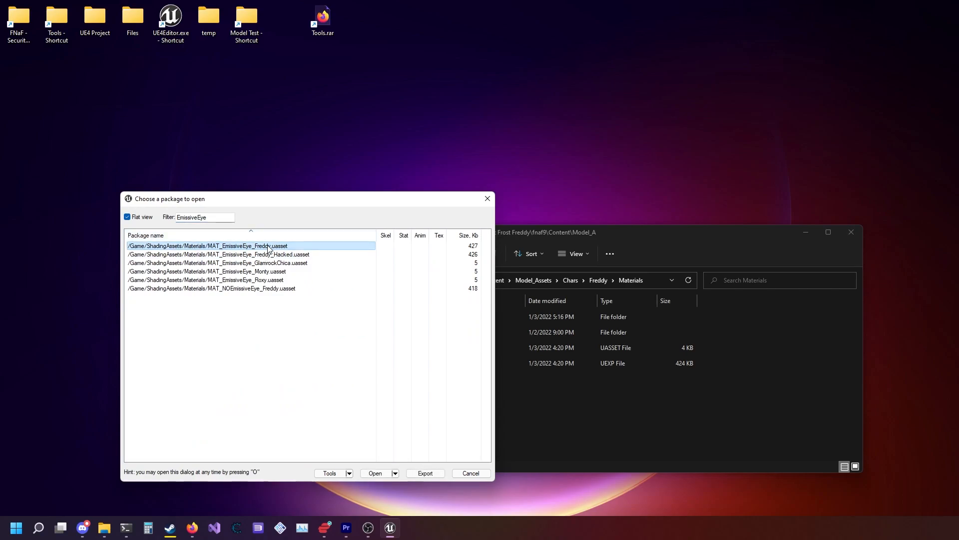
{"action": "right_click", "coordinate": [252, 245]}
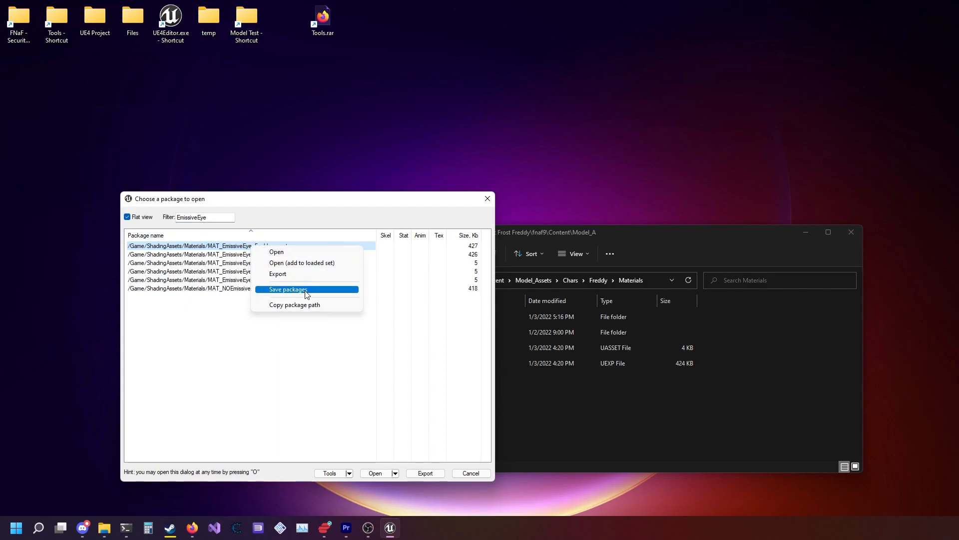
{"action": "left_click_drag", "start_coordinate": [447, 199], "coordinate": [348, 205]}
- Copy the MAT_EmissiveEye_Freddy .uasset and .uexp files into the cooked project's Freddy Materials folder
{"action": "double_click", "coordinate": [251, 27]}
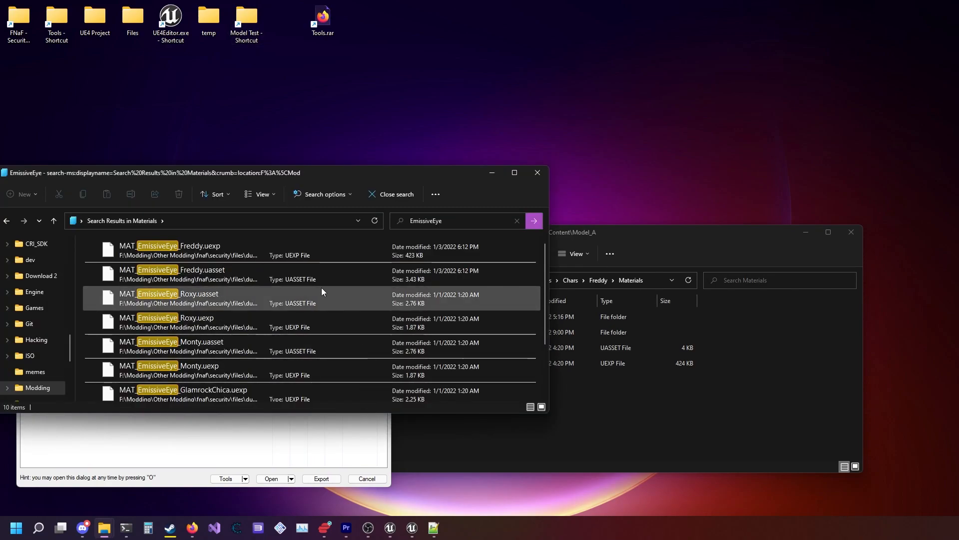
{"action": "left_click", "coordinate": [305, 254]}
{"action": "left_click", "coordinate": [293, 281], "text": "shift"}
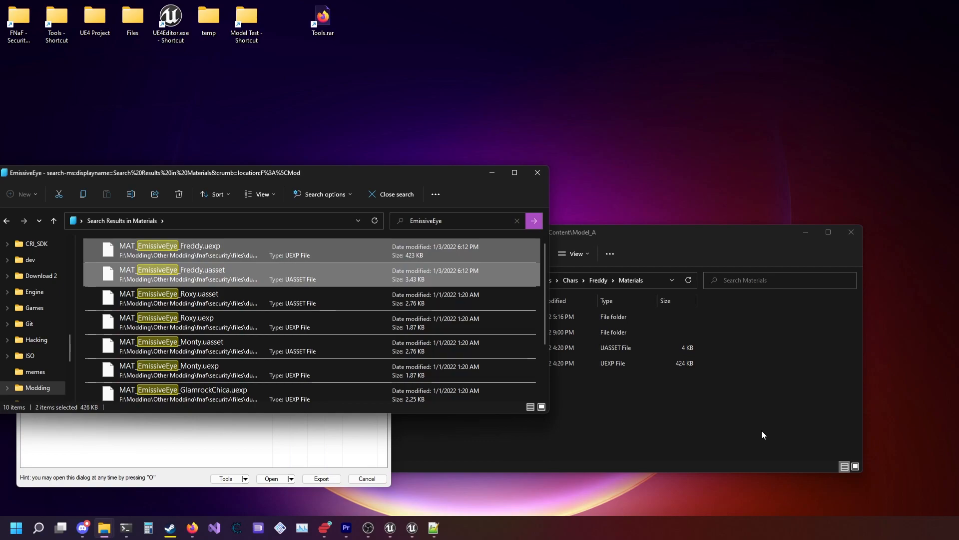
{"action": "left_click", "coordinate": [709, 446]}
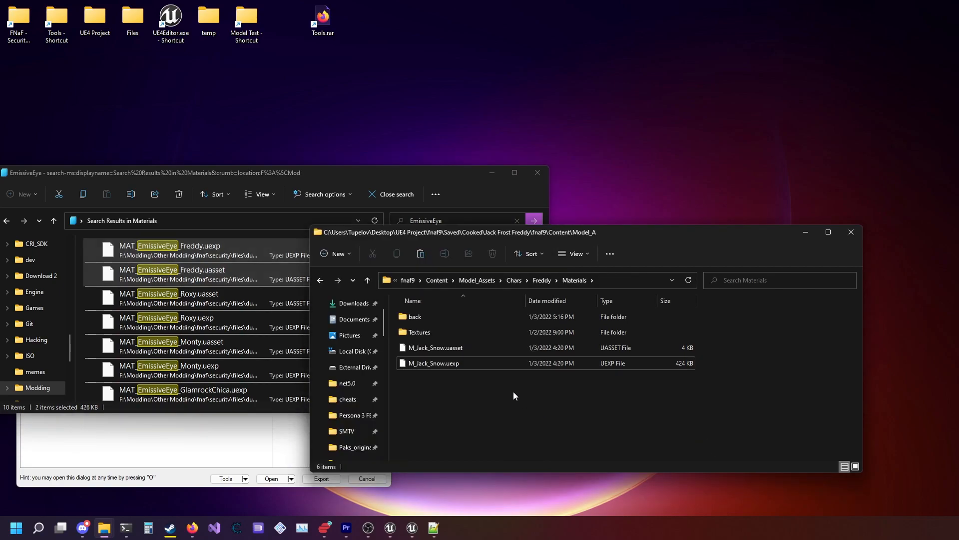
{"action": "key", "text": "ctrl+v"}
- Rename the two copied material files as M_Jack_Cloth and close the search results window
{"action": "right_click", "coordinate": [489, 378]}
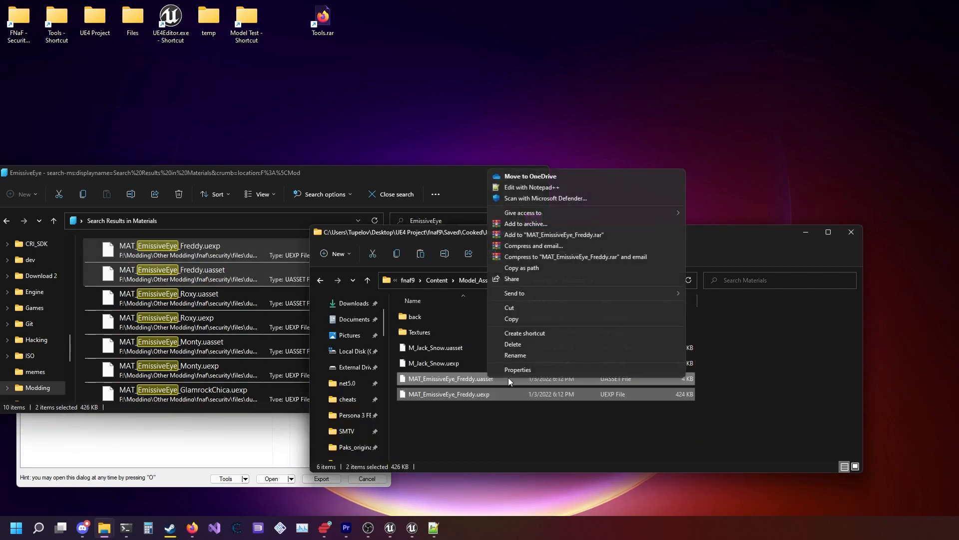
{"action": "left_click", "coordinate": [535, 355]}
{"action": "type", "text": "M_"}
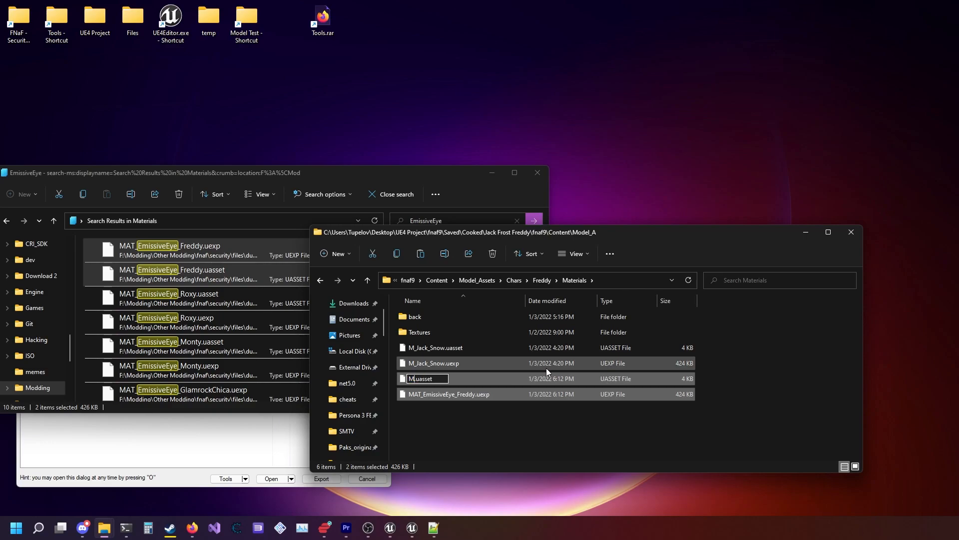
{"action": "type", "text": "Jack_Cloth"}
{"action": "key", "text": "Return"}
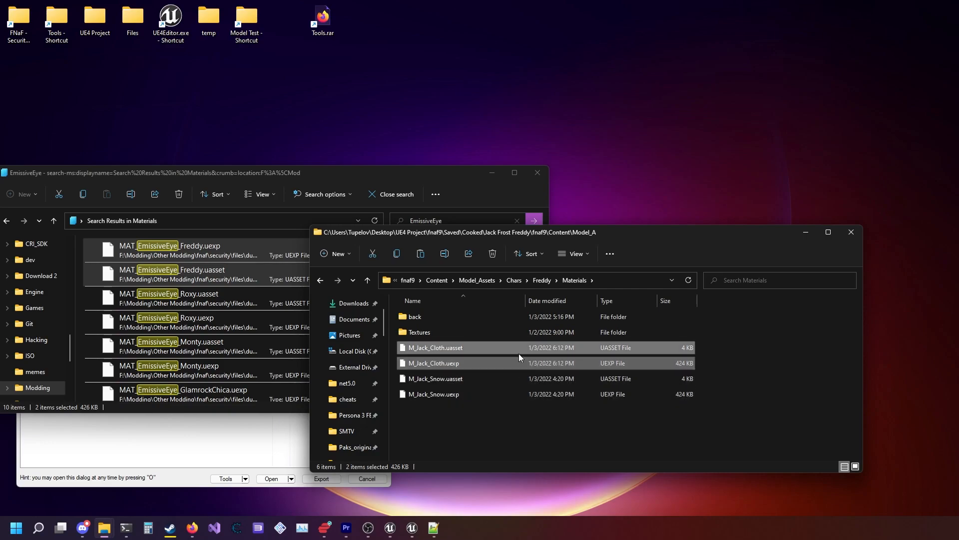
{"action": "left_click", "coordinate": [455, 408]}
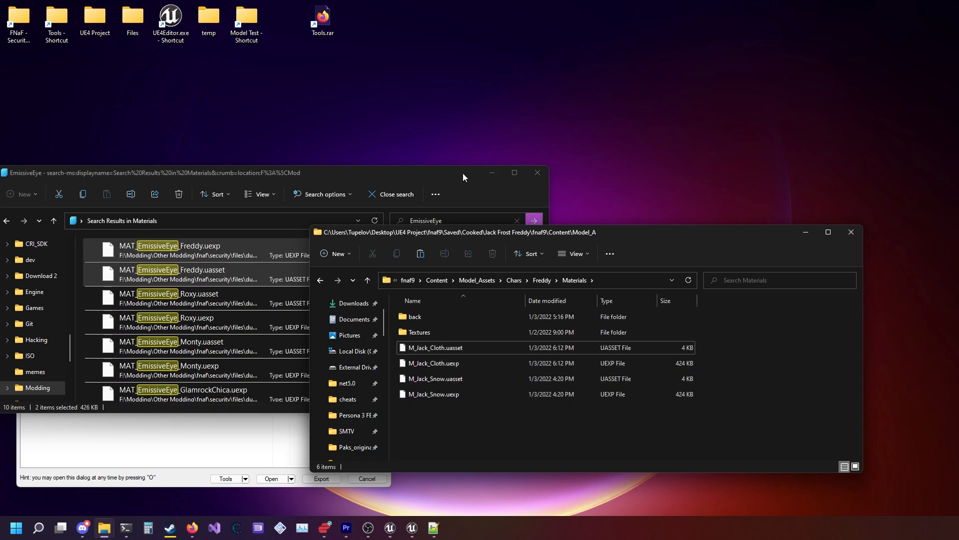
{"action": "left_click", "coordinate": [546, 172]}
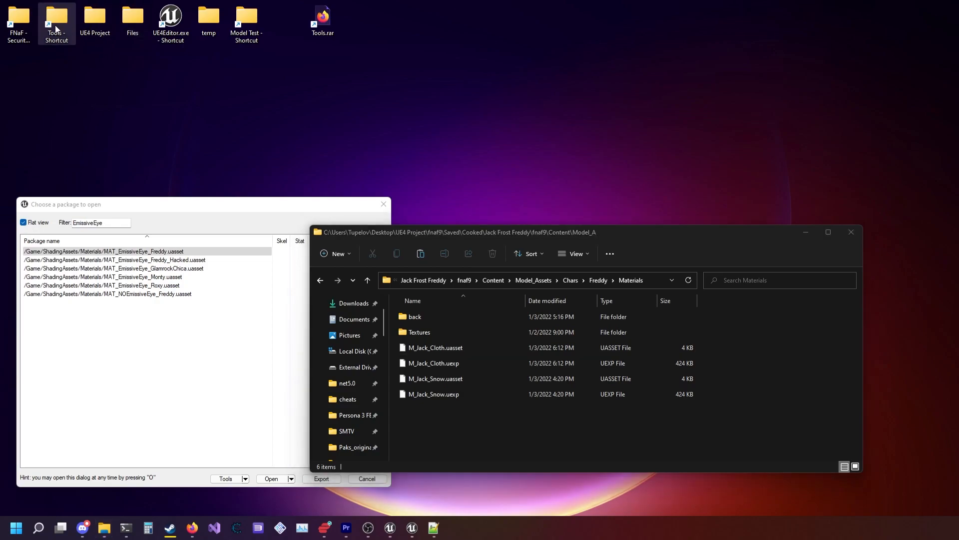
- Launch AssetEditor.exe from the Tools folder and open M_Jack_Cloth.uasset from the cooked Materials folder
{"action": "double_click", "coordinate": [56, 29]}
{"action": "double_click", "coordinate": [141, 272]}
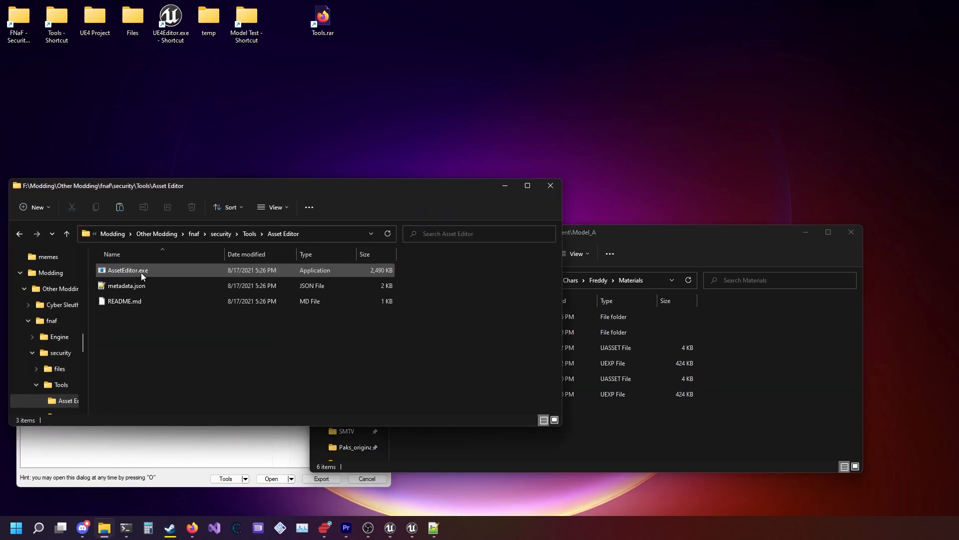
{"action": "double_click", "coordinate": [142, 273]}
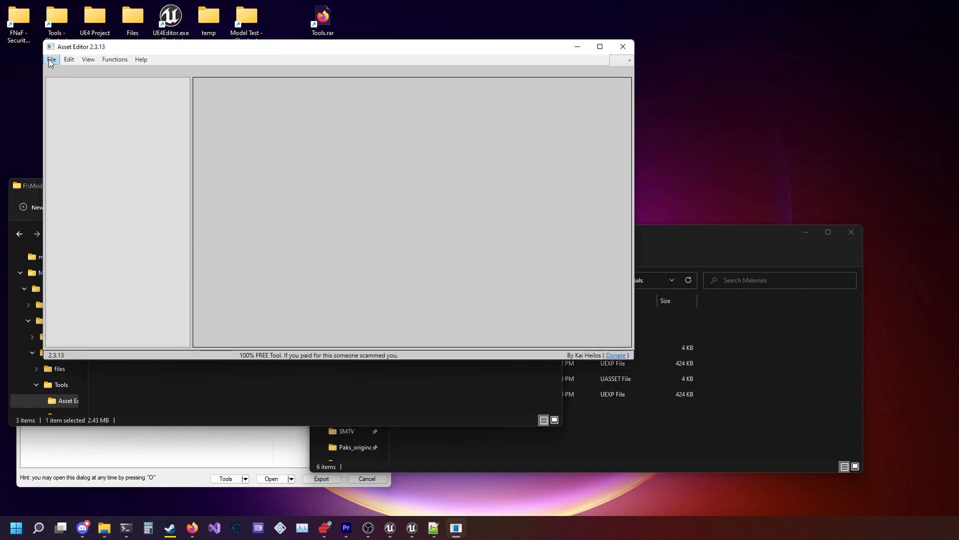
{"action": "left_click", "coordinate": [51, 59]}
{"action": "left_click", "coordinate": [69, 72]}
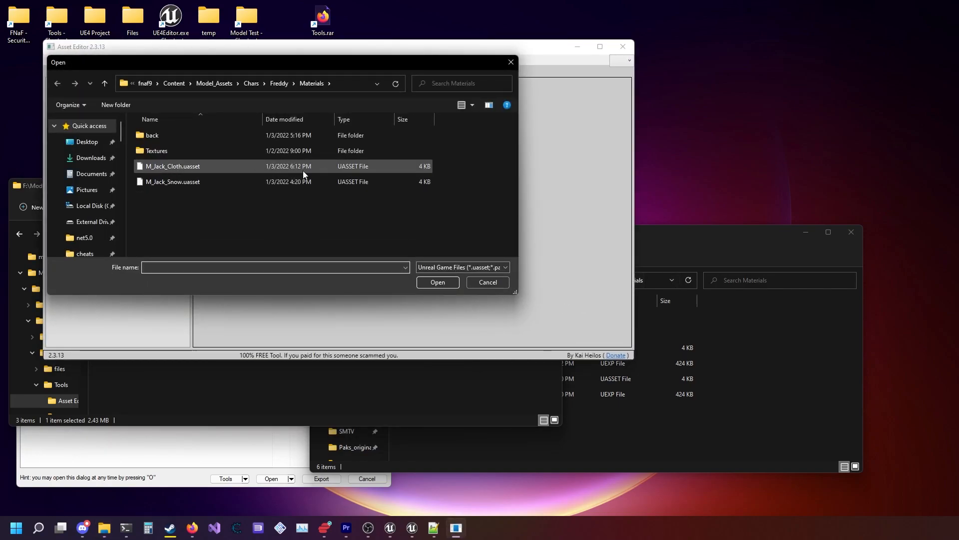
{"action": "left_click", "coordinate": [298, 170]}
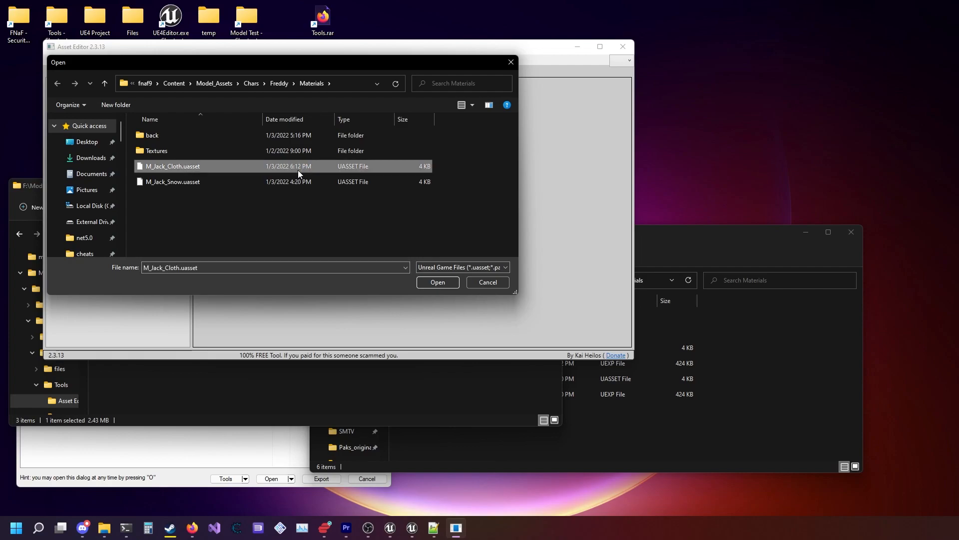
{"action": "double_click", "coordinate": [298, 170]}
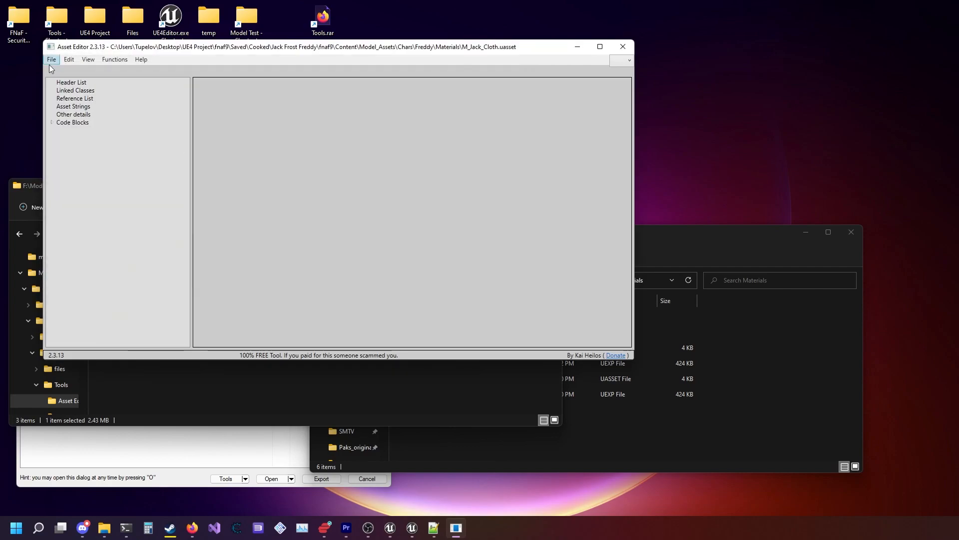
- In the Header List, change the MAT_EmissiveEye_Freddy path to /Game/Model_Assets/Chars/Freddy/Materials/M_Jack_Cloth
{"action": "left_click", "coordinate": [70, 83]}
{"action": "scroll", "coordinate": [390, 215], "scroll_direction": "down", "scroll_amount": 15}
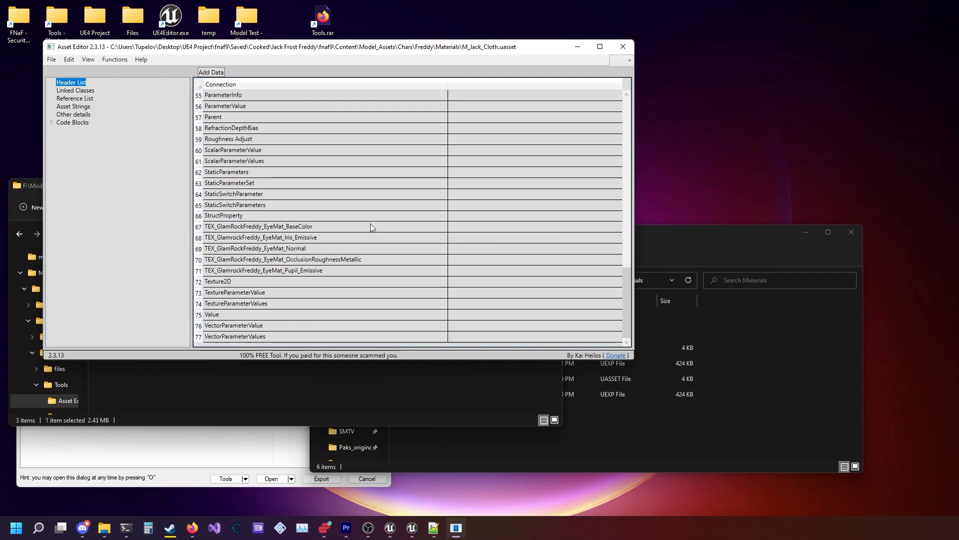
{"action": "scroll", "coordinate": [373, 235], "scroll_direction": "up", "scroll_amount": 13}
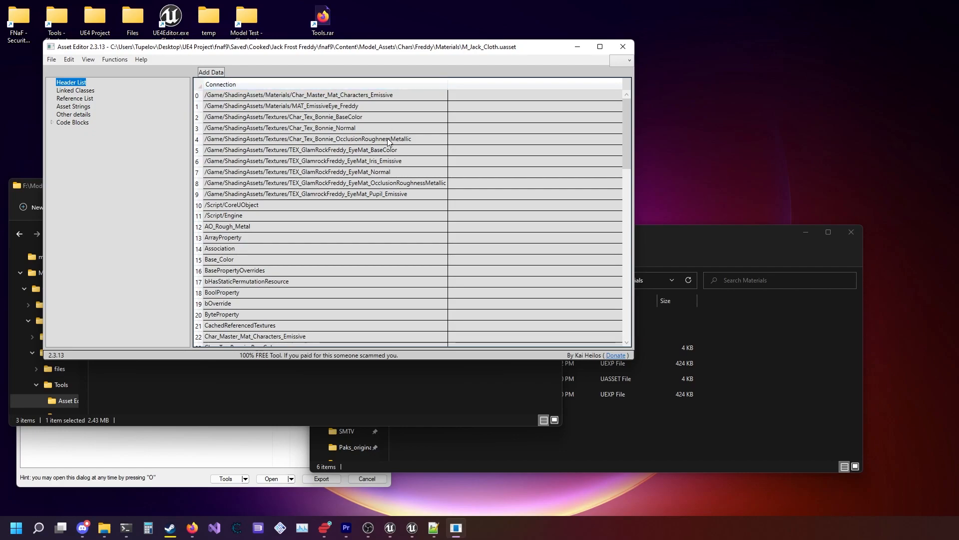
{"action": "double_click", "coordinate": [324, 106]}
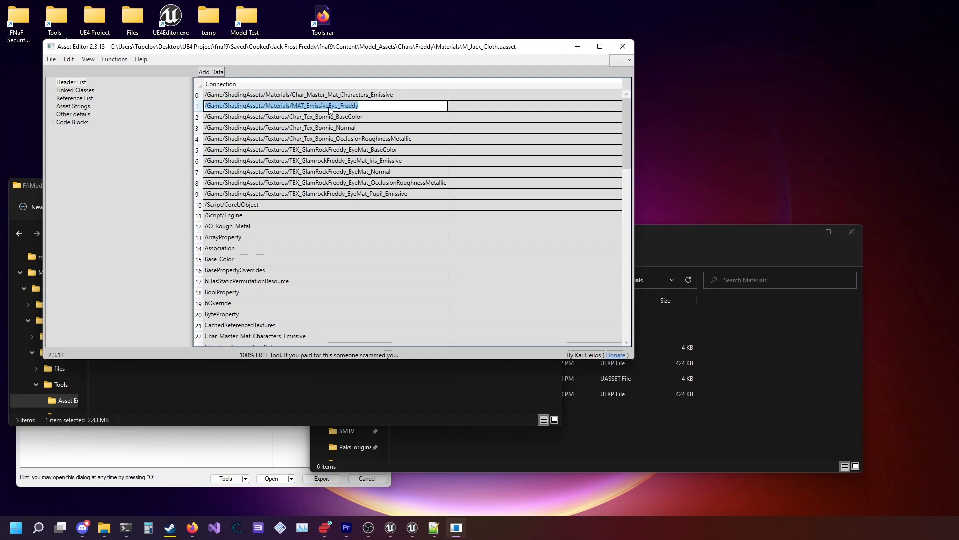
{"action": "left_click", "coordinate": [372, 104]}
{"action": "left_click", "coordinate": [619, 433]}
{"action": "left_click", "coordinate": [664, 274]}
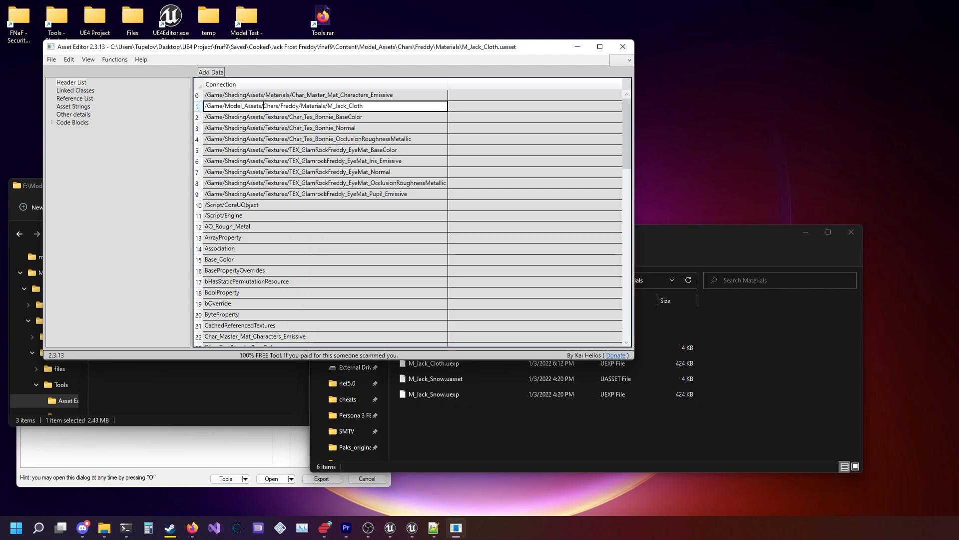
{"action": "key", "text": "Return"}
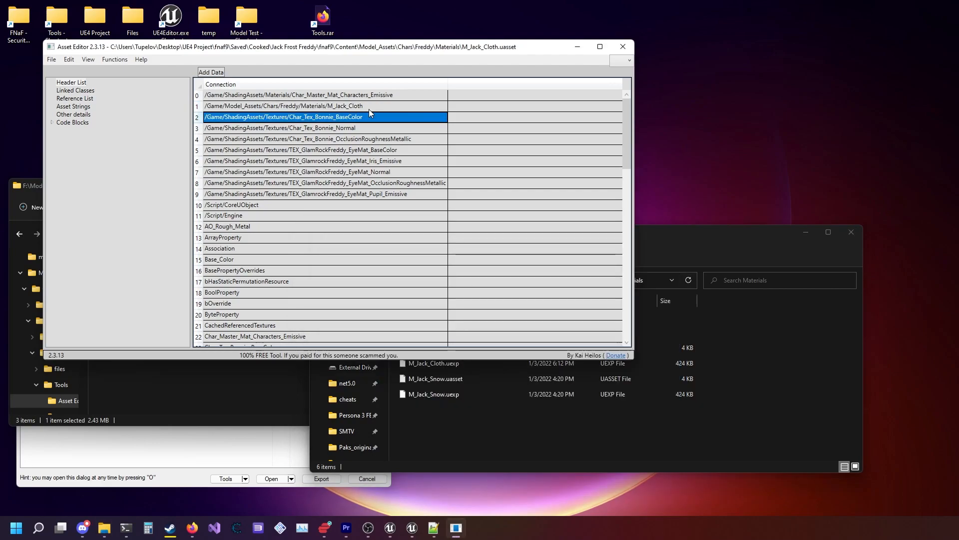
- Copy the name M_Jack_Cloth from the edited path and replace the MAT_EmissiveEye_Freddy name entry in the header with it
{"action": "left_click", "coordinate": [375, 103]}
{"action": "left_click", "coordinate": [375, 102]}
{"action": "left_click", "coordinate": [375, 104]}
{"action": "left_click_drag", "start_coordinate": [347, 107], "coordinate": [333, 107]}
{"action": "left_click", "coordinate": [350, 107]}
{"action": "double_click", "coordinate": [349, 107]}
{"action": "key", "text": "ctrl+c"}
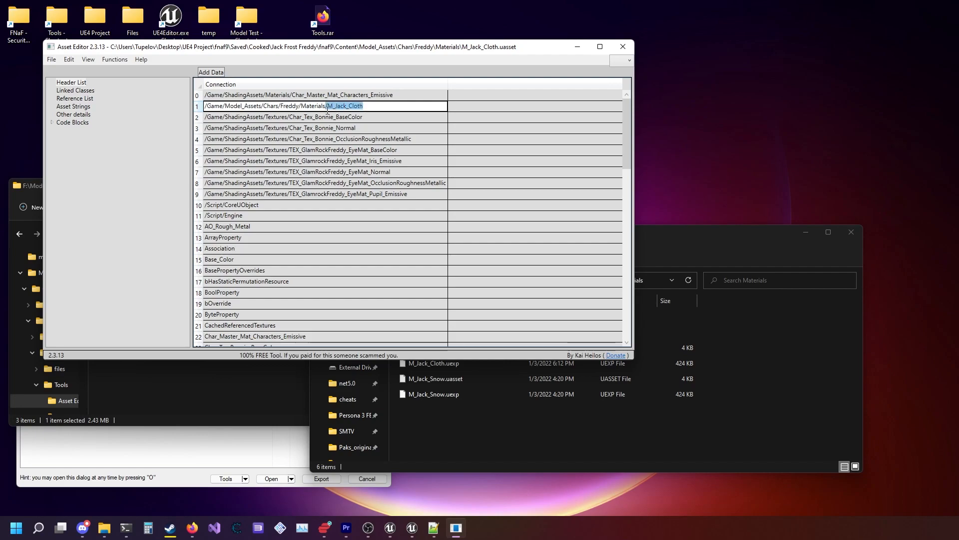
{"action": "scroll", "coordinate": [335, 250], "scroll_direction": "down", "scroll_amount": 5}
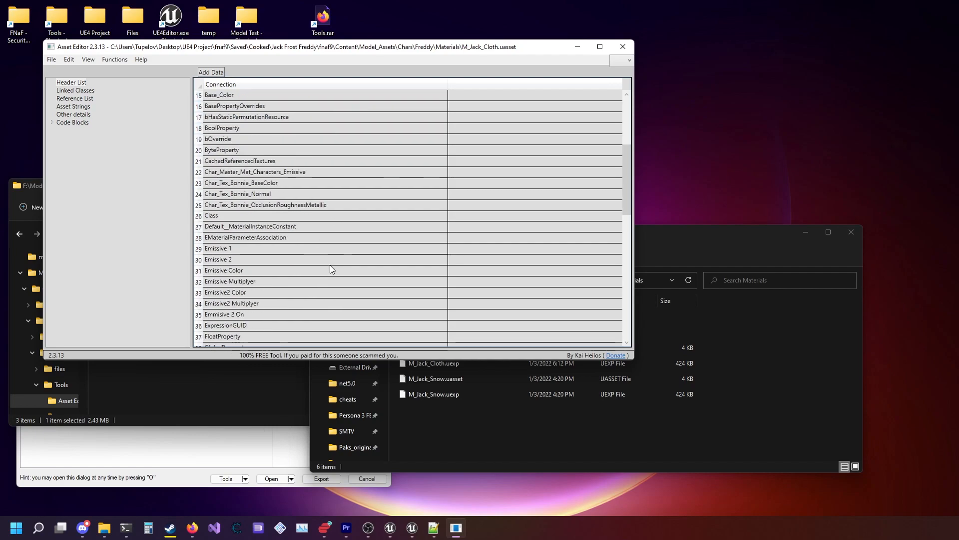
{"action": "scroll", "coordinate": [239, 256], "scroll_direction": "down", "scroll_amount": 13}
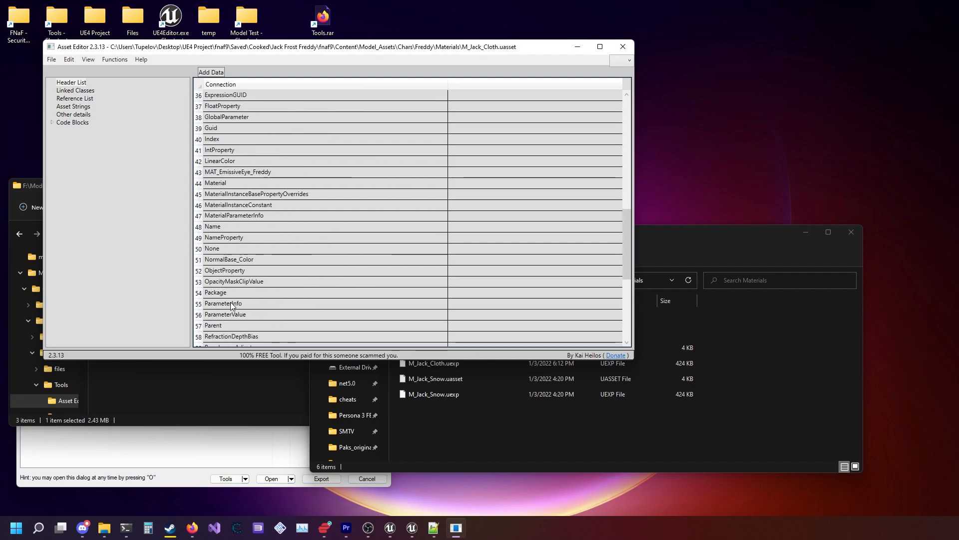
{"action": "scroll", "coordinate": [239, 295], "scroll_direction": "up", "scroll_amount": 7}
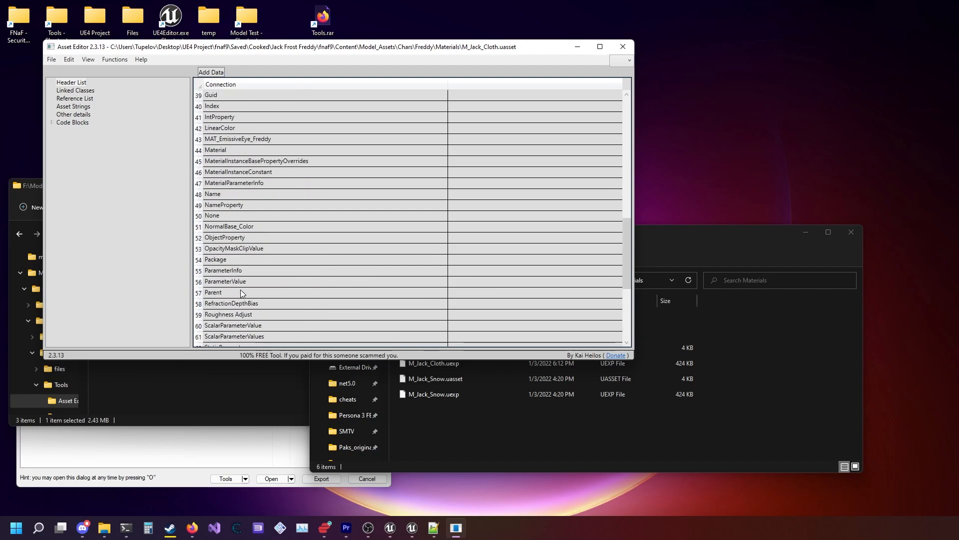
{"action": "scroll", "coordinate": [243, 293], "scroll_direction": "up", "scroll_amount": 5}
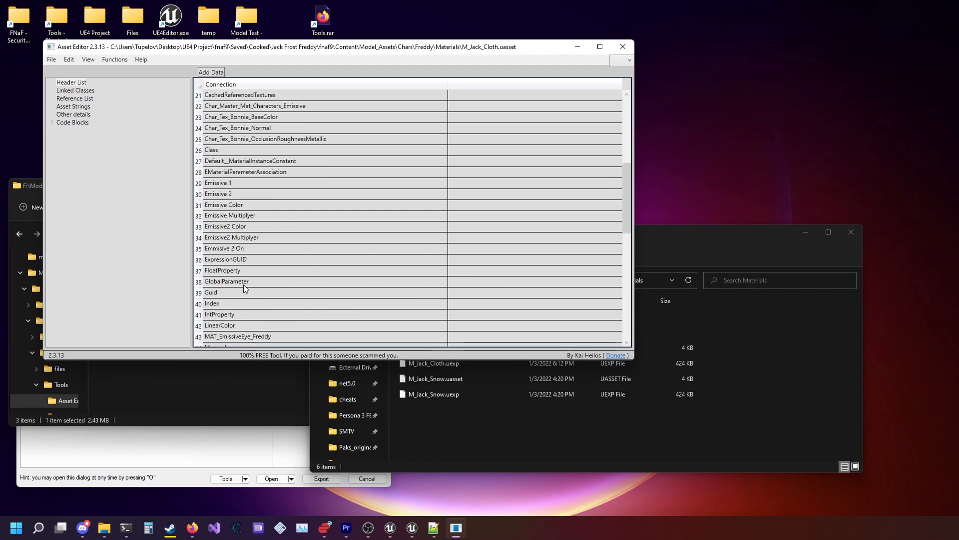
{"action": "scroll", "coordinate": [247, 283], "scroll_direction": "up", "scroll_amount": 2}
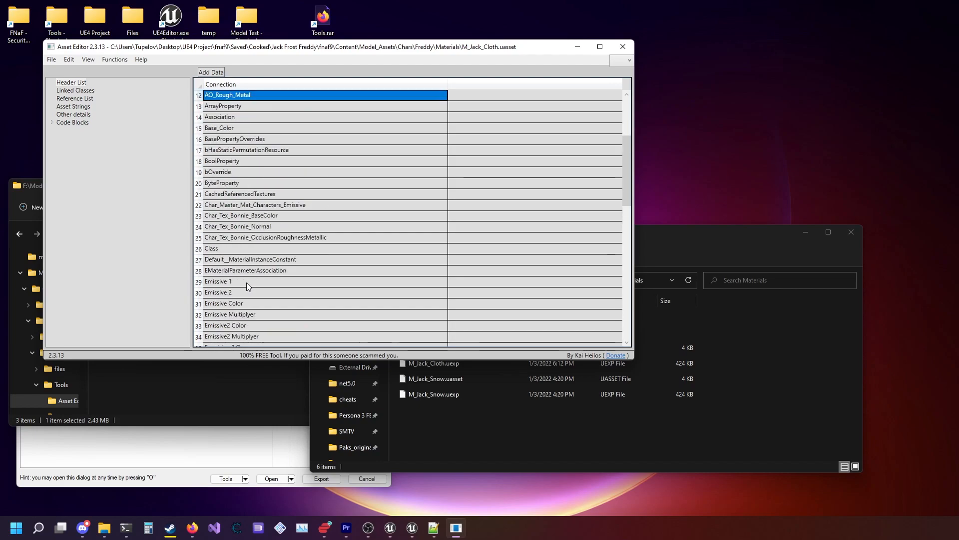
{"action": "scroll", "coordinate": [247, 283], "scroll_direction": "up", "scroll_amount": 3}
{"action": "scroll", "coordinate": [247, 282], "scroll_direction": "down", "scroll_amount": 7}
{"action": "double_click", "coordinate": [246, 304]}
{"action": "key", "text": "ctrl+v"}
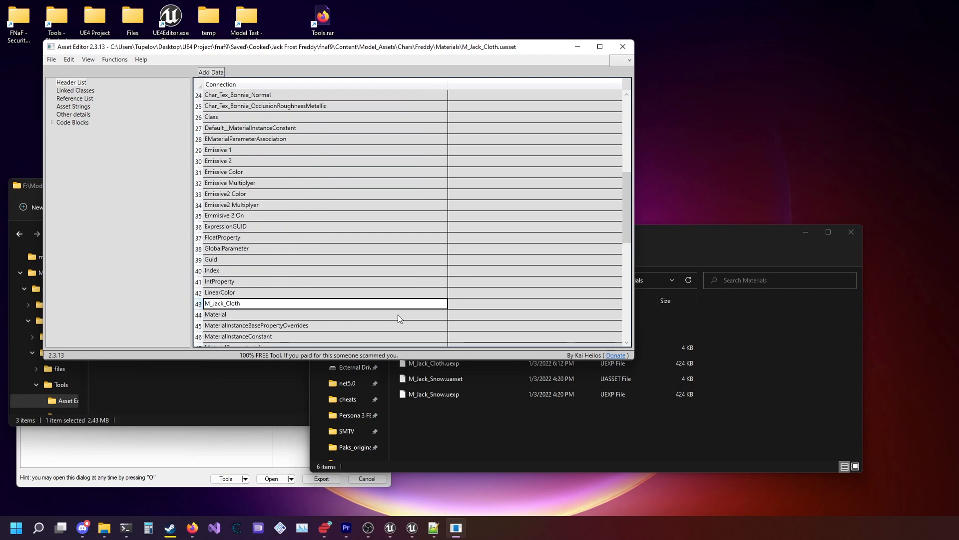
{"action": "left_click", "coordinate": [398, 314]}
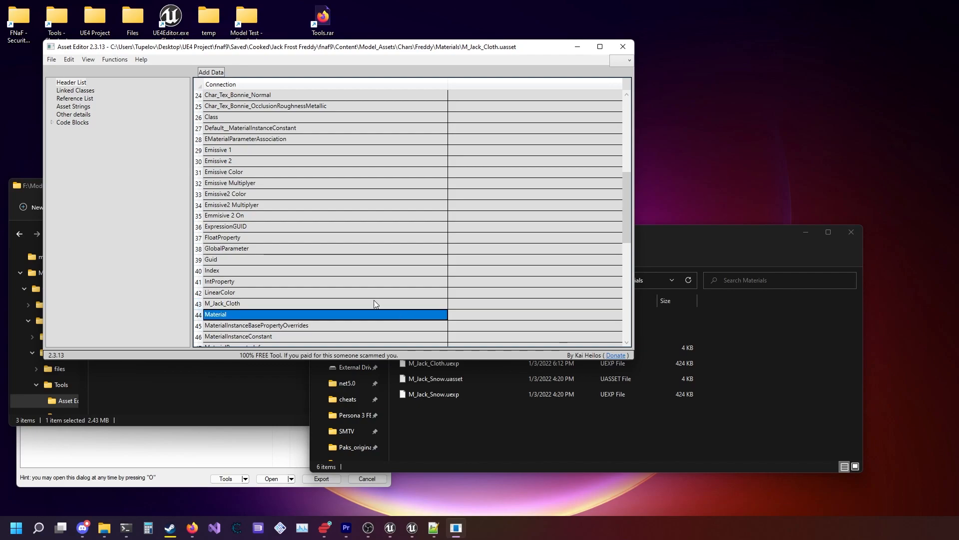
- Repoint header texture paths 2 to 9 to the TEX_Jack Diffuse, Normal, ORM and Emmissive textures under /Game/Model_Assets/Chars/Freddy/Materials/Textures
{"action": "scroll", "coordinate": [374, 290], "scroll_direction": "up", "scroll_amount": 8}
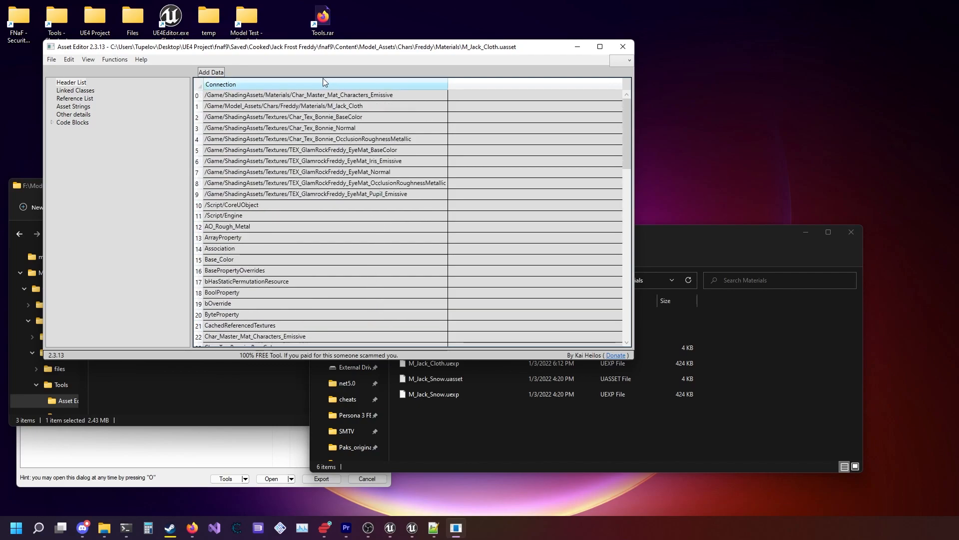
{"action": "left_click", "coordinate": [363, 117]}
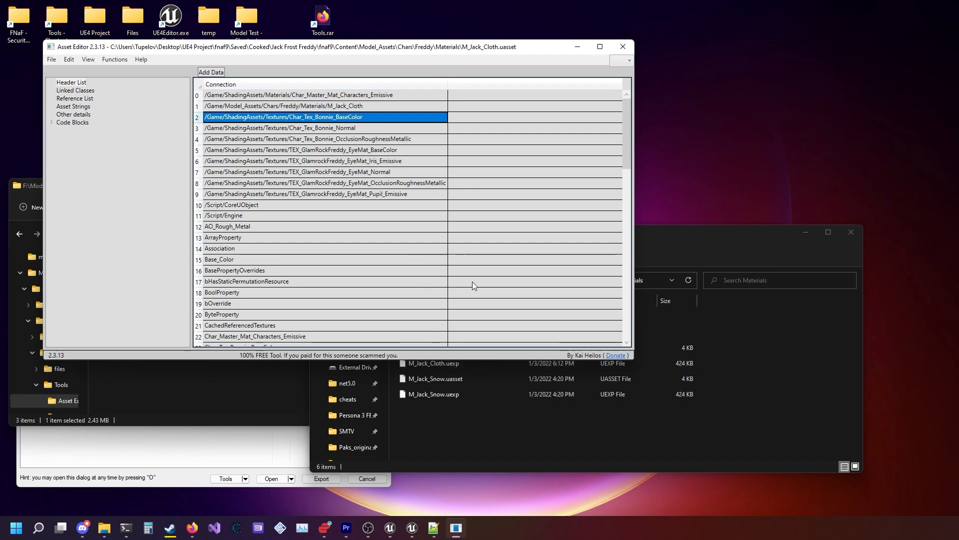
{"action": "left_click", "coordinate": [485, 407]}
{"action": "left_click", "coordinate": [413, 332]}
{"action": "double_click", "coordinate": [413, 331]}
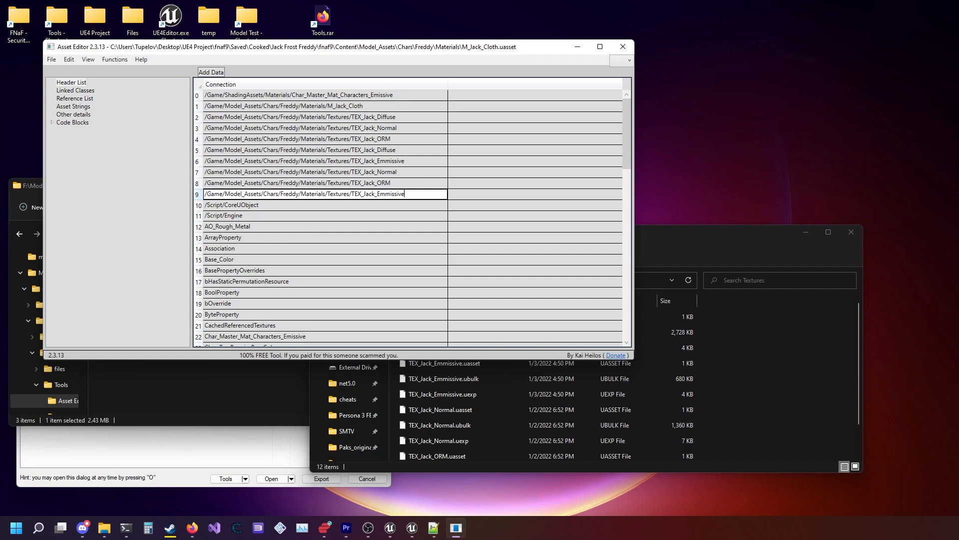
{"action": "key", "text": "Return"}
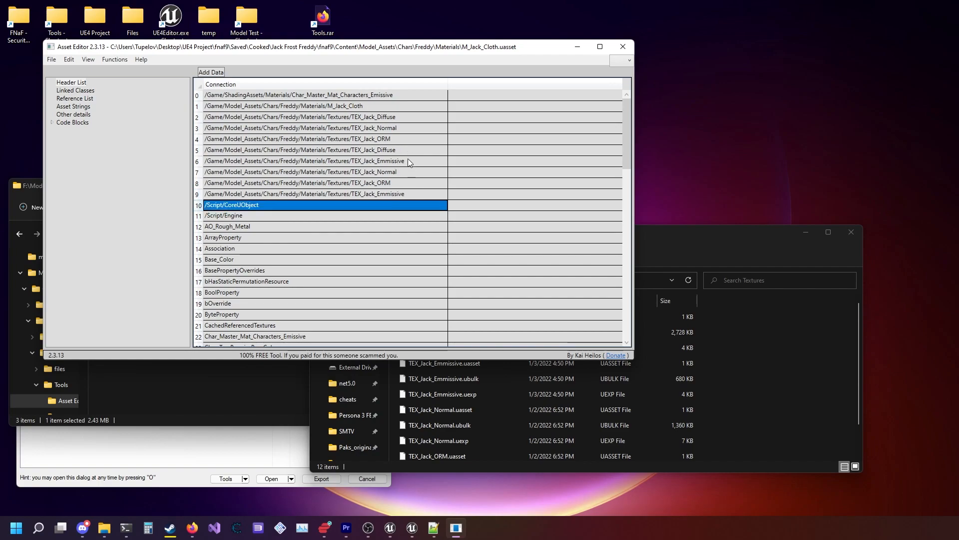
- Replace header name entries 22 to 25 and 67 to 71 with the matching TEX_Jack Diffuse, Normal, ORM and Emmissive names
{"action": "scroll", "coordinate": [399, 193], "scroll_direction": "down", "scroll_amount": 18}
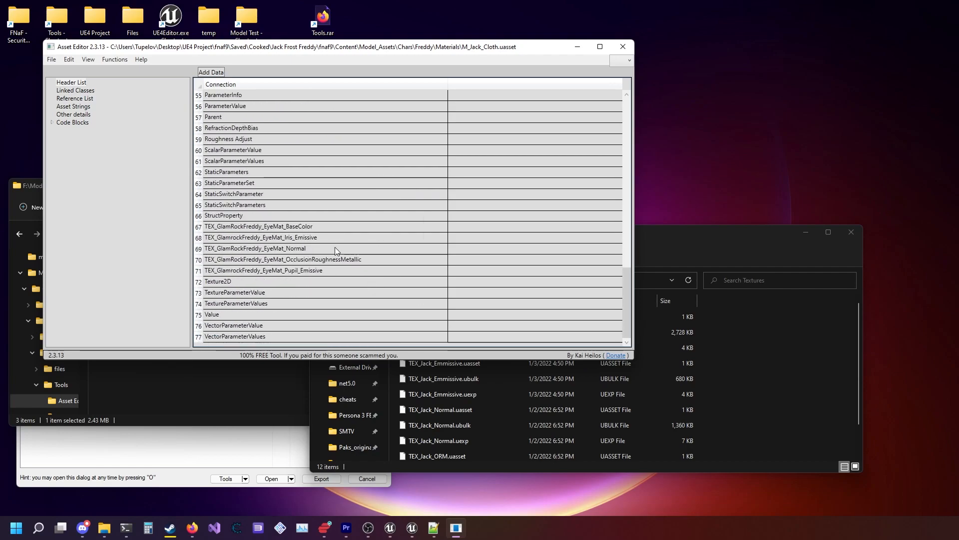
{"action": "scroll", "coordinate": [335, 250], "scroll_direction": "up", "scroll_amount": 3}
{"action": "scroll", "coordinate": [335, 247], "scroll_direction": "up", "scroll_amount": 9}
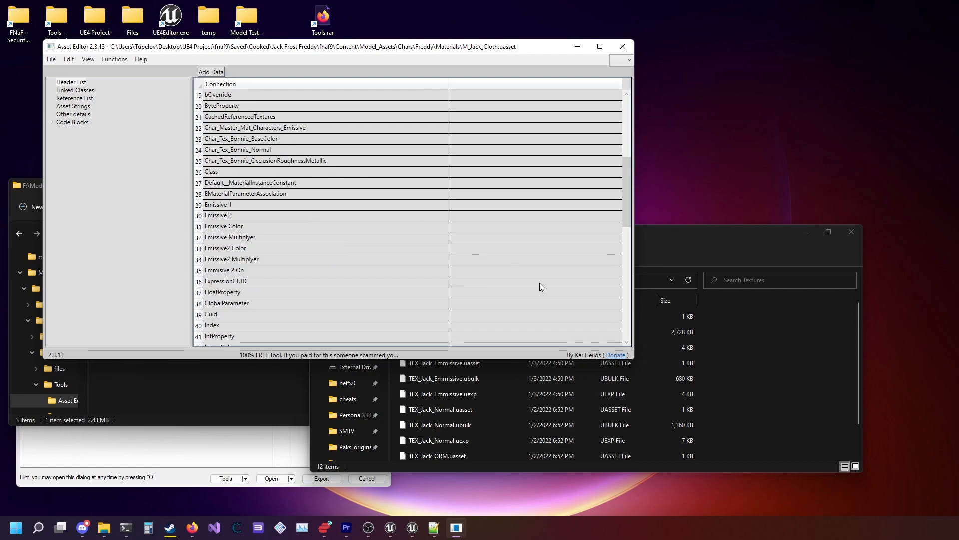
{"action": "left_click", "coordinate": [697, 361]}
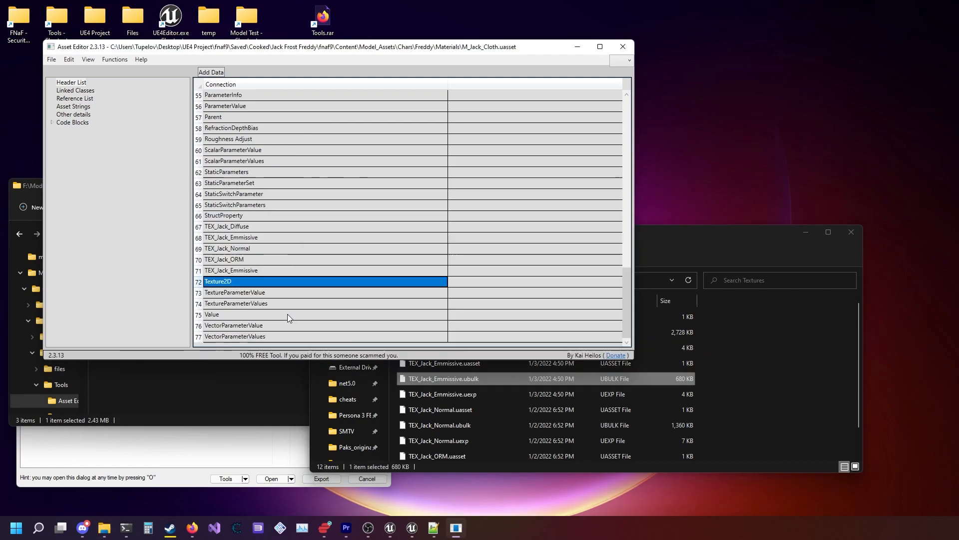
{"action": "scroll", "coordinate": [304, 272], "scroll_direction": "up", "scroll_amount": 17}
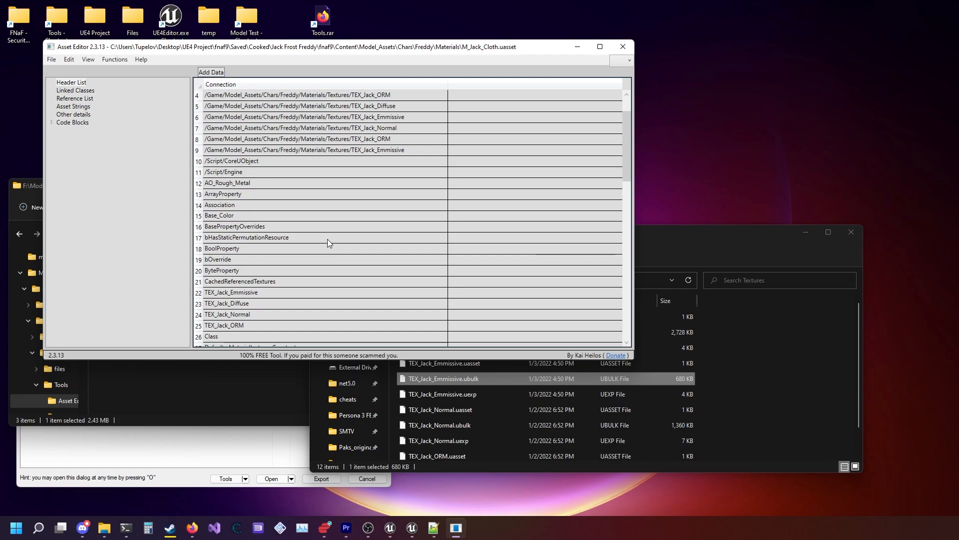
{"action": "scroll", "coordinate": [330, 226], "scroll_direction": "up", "scroll_amount": 2}
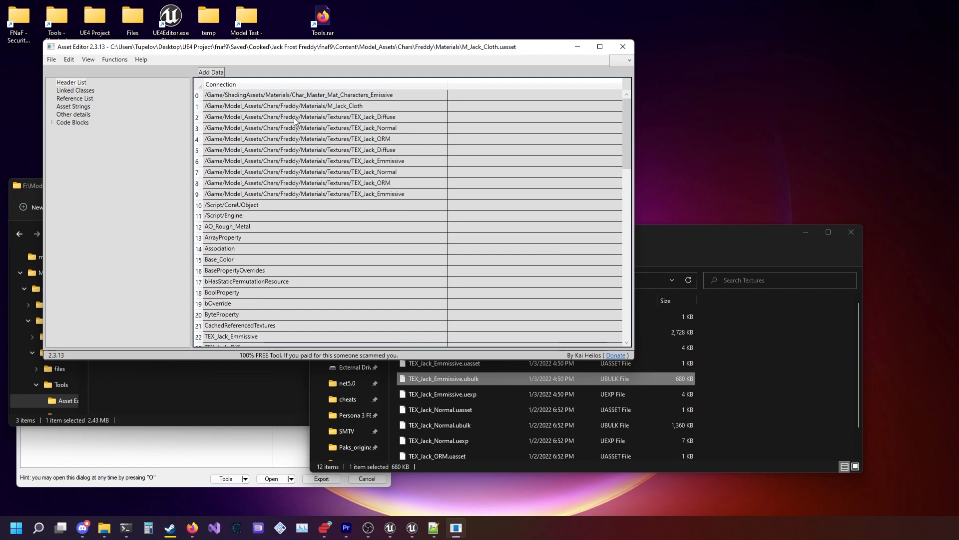
- Review the linked classes and header list of M_Jack_Cloth.uasset, save the file and close the Asset Editor
{"action": "left_click", "coordinate": [80, 91]}
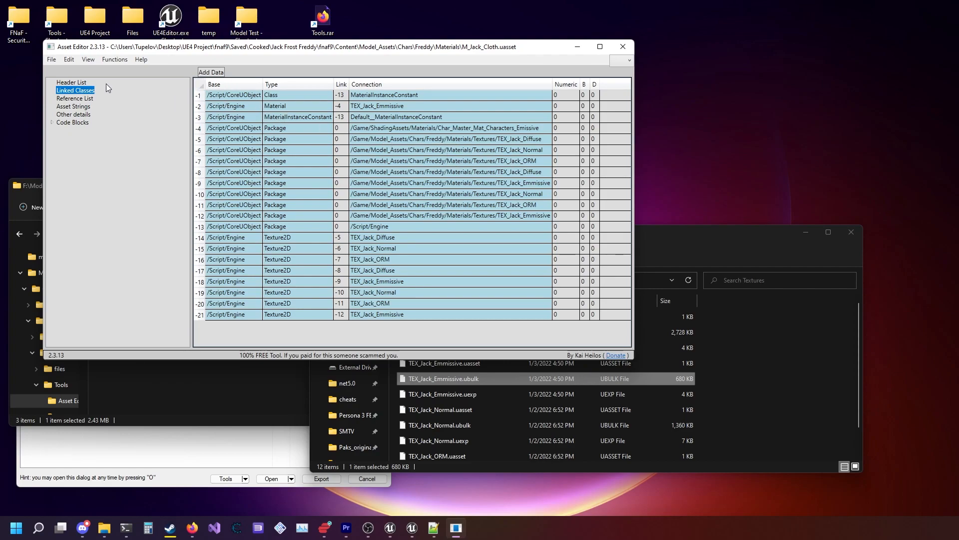
{"action": "left_click", "coordinate": [70, 83]}
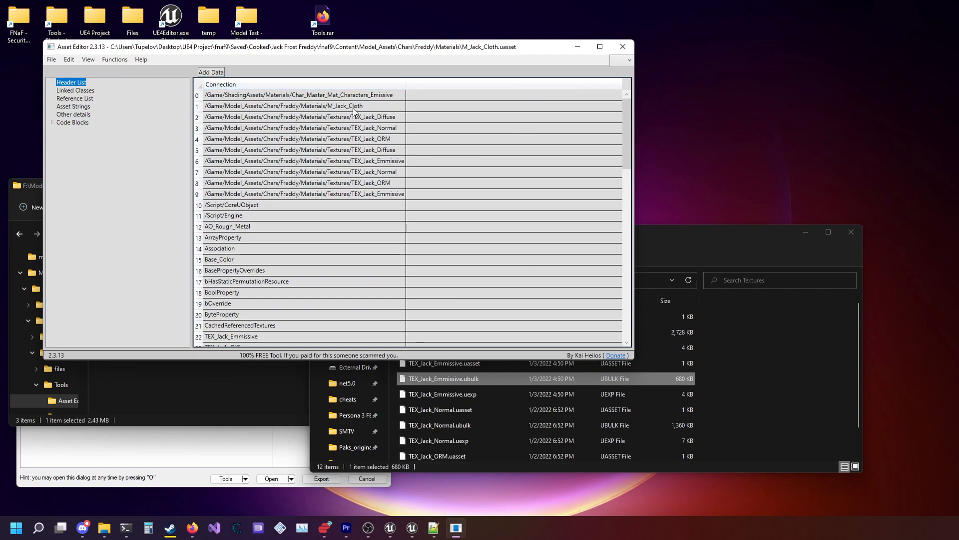
{"action": "scroll", "coordinate": [356, 165], "scroll_direction": "down", "scroll_amount": 18}
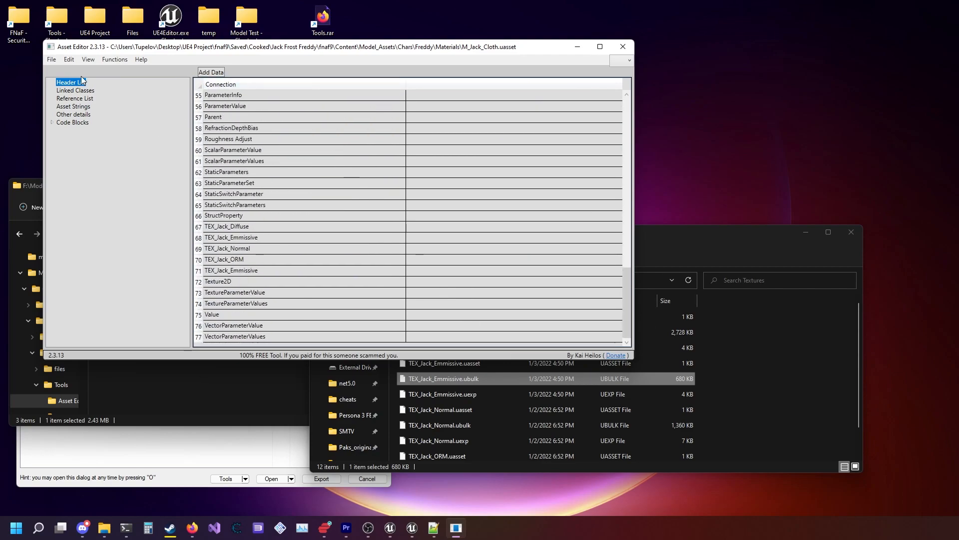
{"action": "left_click", "coordinate": [55, 61]}
{"action": "left_click", "coordinate": [84, 85]}
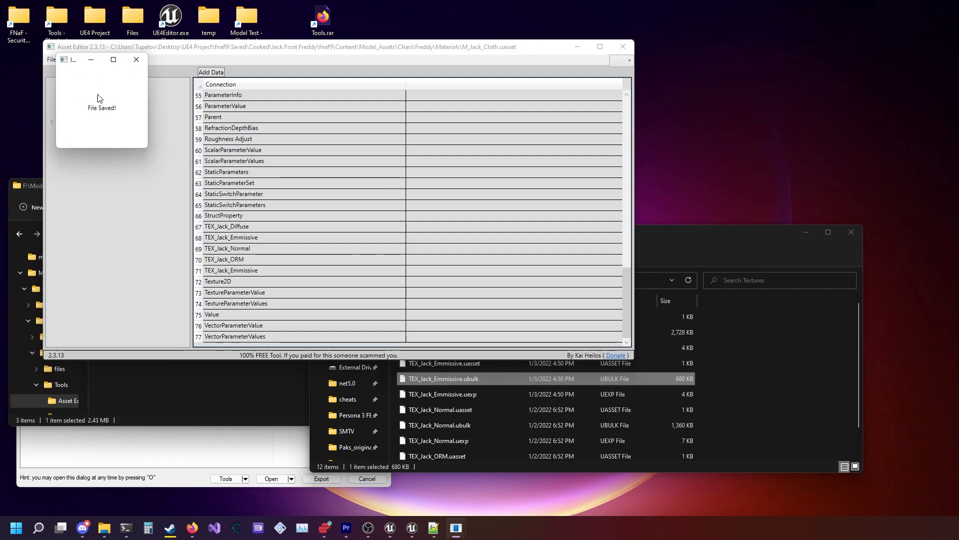
{"action": "left_click", "coordinate": [138, 65]}
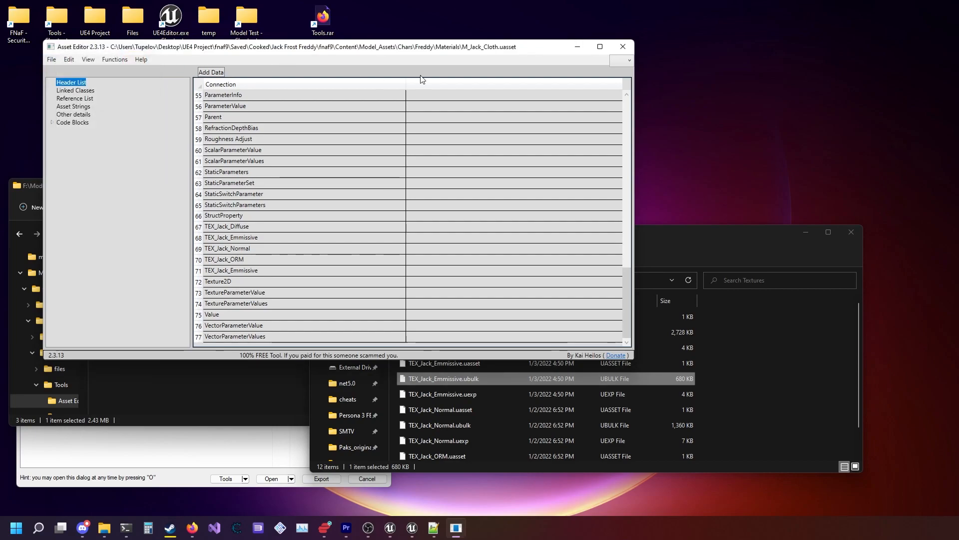
{"action": "left_click", "coordinate": [624, 46]}
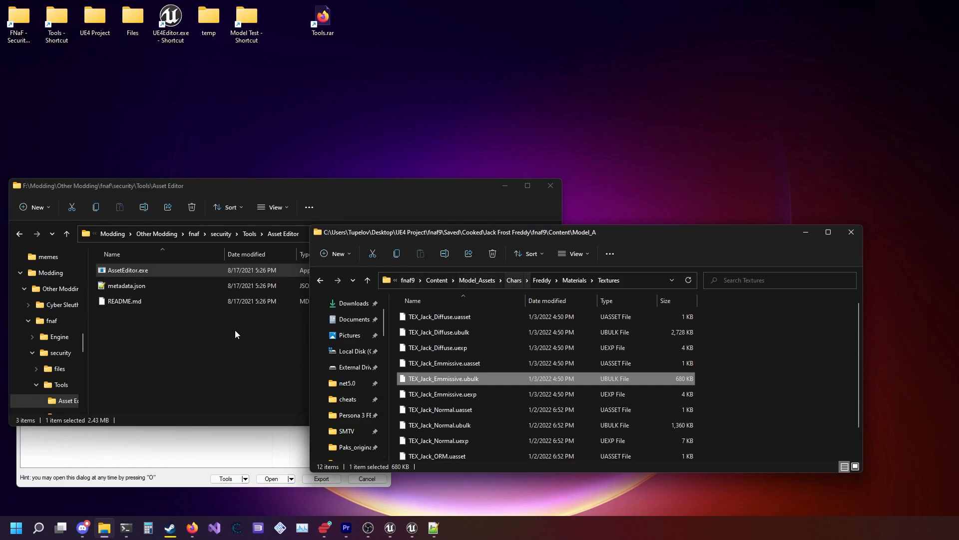
- In File Explorer, go up from the cooked Textures folder to the project's Saved\Cooked folder
{"action": "left_click", "coordinate": [236, 334]}
{"action": "left_click", "coordinate": [772, 252]}
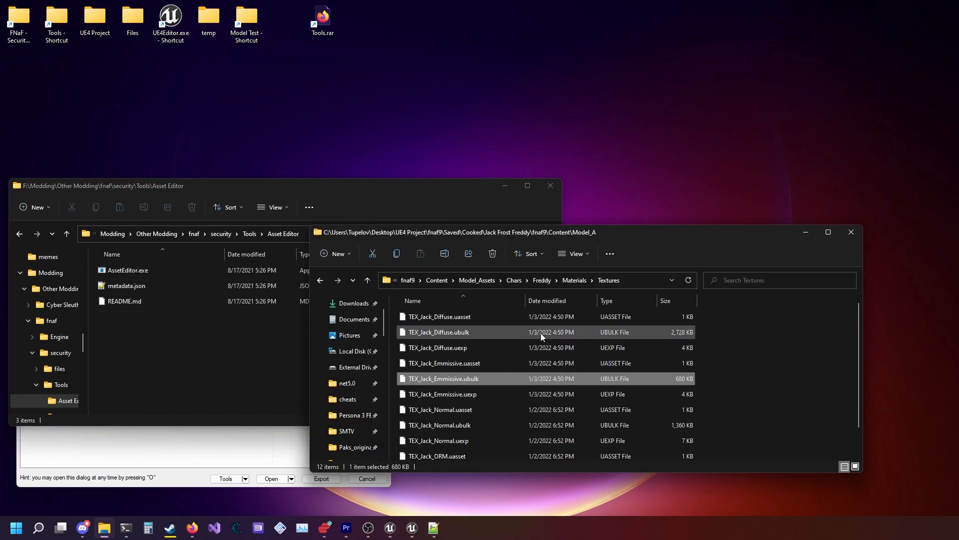
{"action": "left_click", "coordinate": [580, 281]}
{"action": "left_click_drag", "start_coordinate": [720, 363], "coordinate": [578, 352]}
{"action": "left_click", "coordinate": [703, 338]}
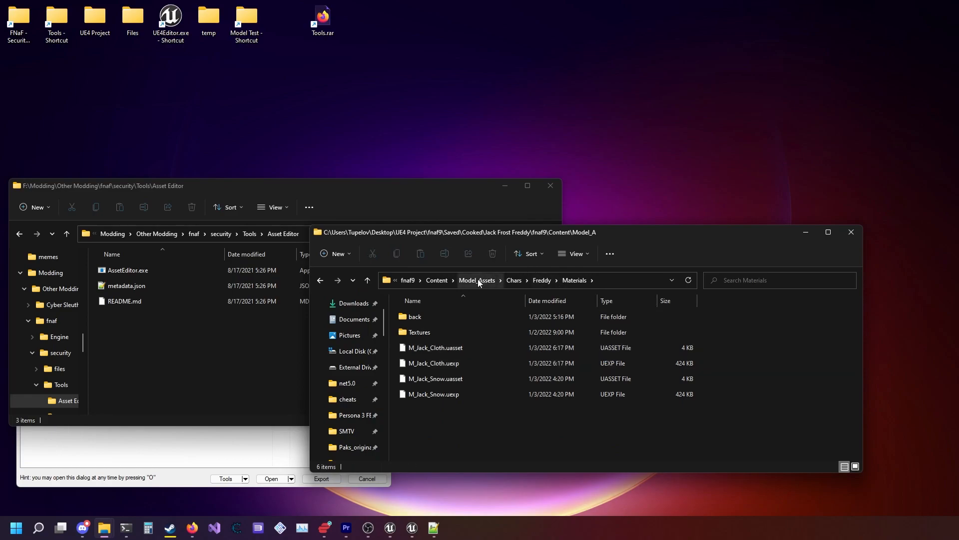
{"action": "left_click", "coordinate": [440, 280]}
{"action": "left_click", "coordinate": [507, 281]}
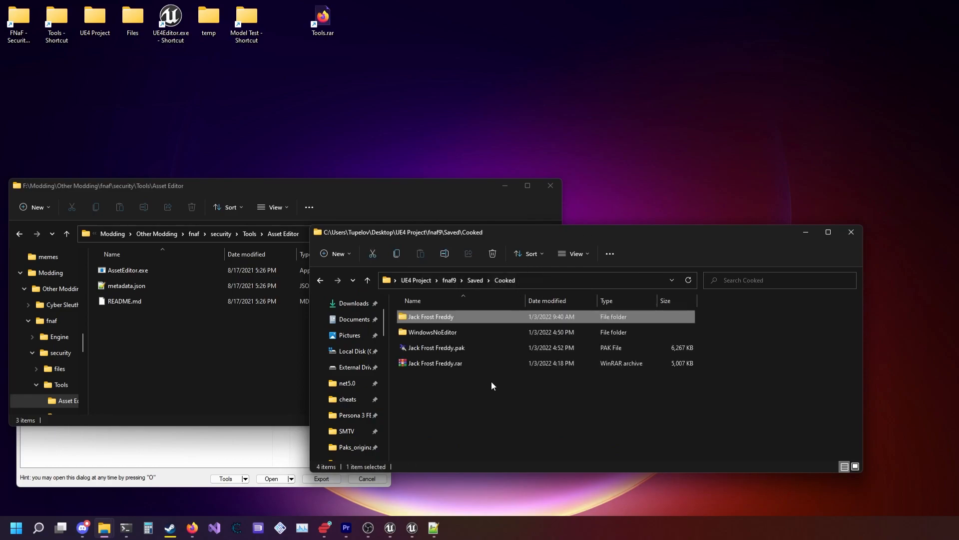
- Pack the cooked Jack Frost Freddy folder into a pak with _UnrealPak-With-Compression.bat from the UnrealPak 4.25 tools folder
{"action": "left_click", "coordinate": [206, 322]}
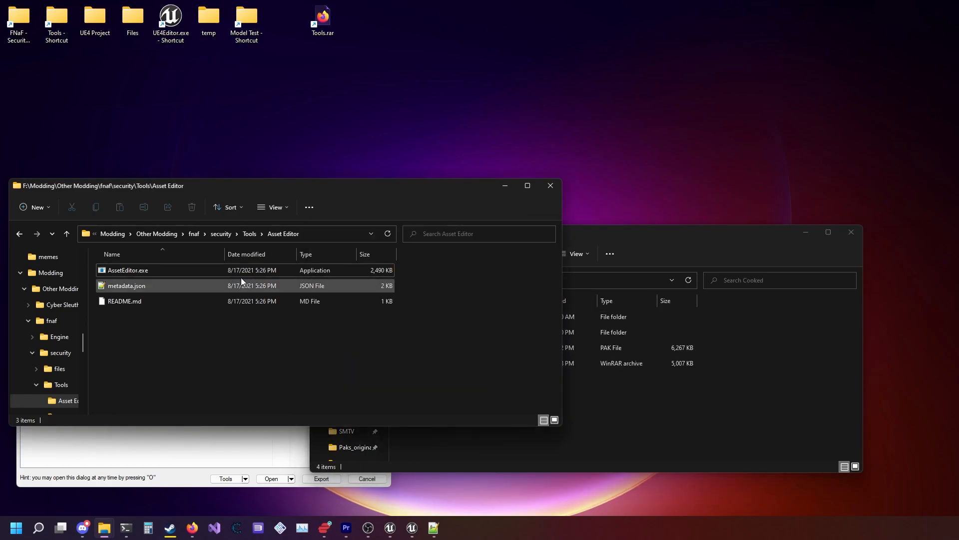
{"action": "left_click", "coordinate": [250, 234]}
{"action": "double_click", "coordinate": [139, 393]}
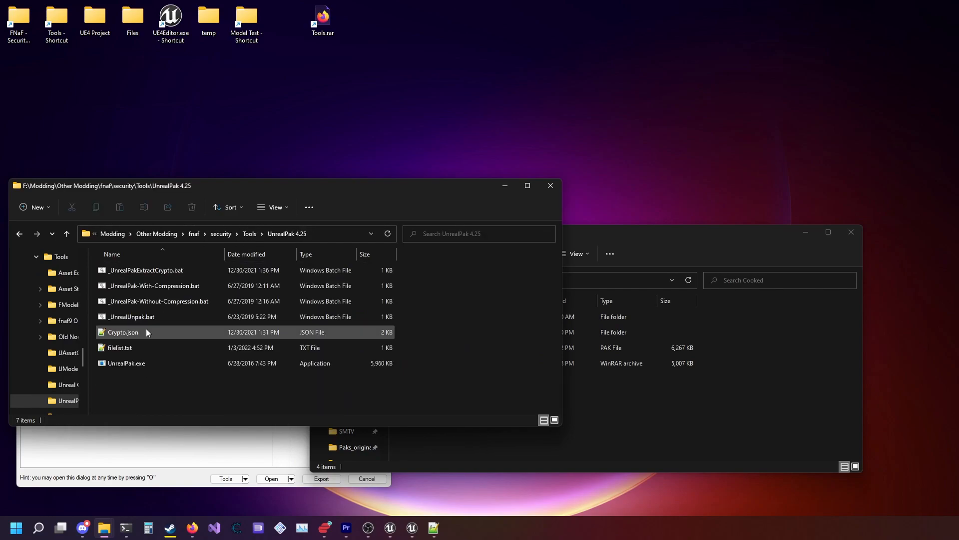
{"action": "left_click", "coordinate": [755, 389]}
{"action": "left_click_drag", "start_coordinate": [443, 316], "coordinate": [216, 289]}
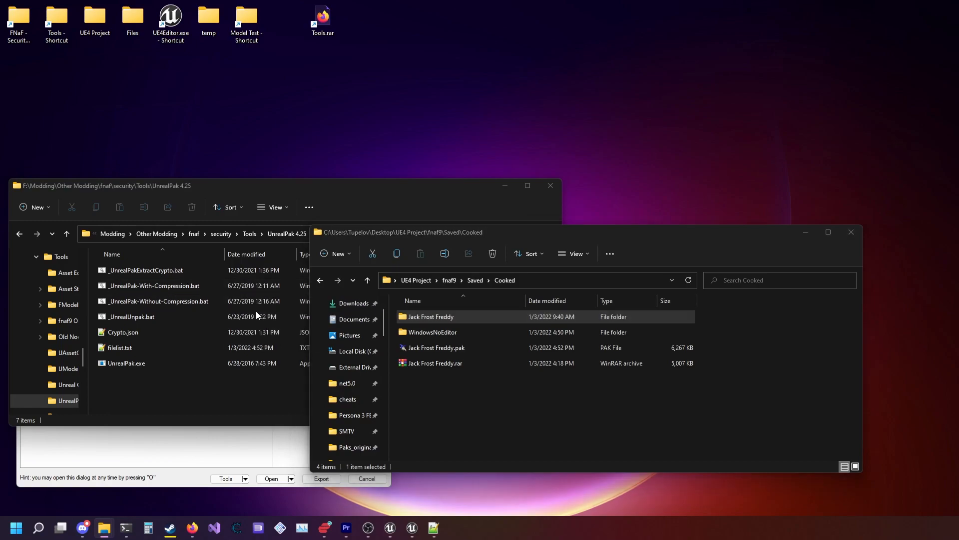
{"action": "left_click", "coordinate": [215, 391]}
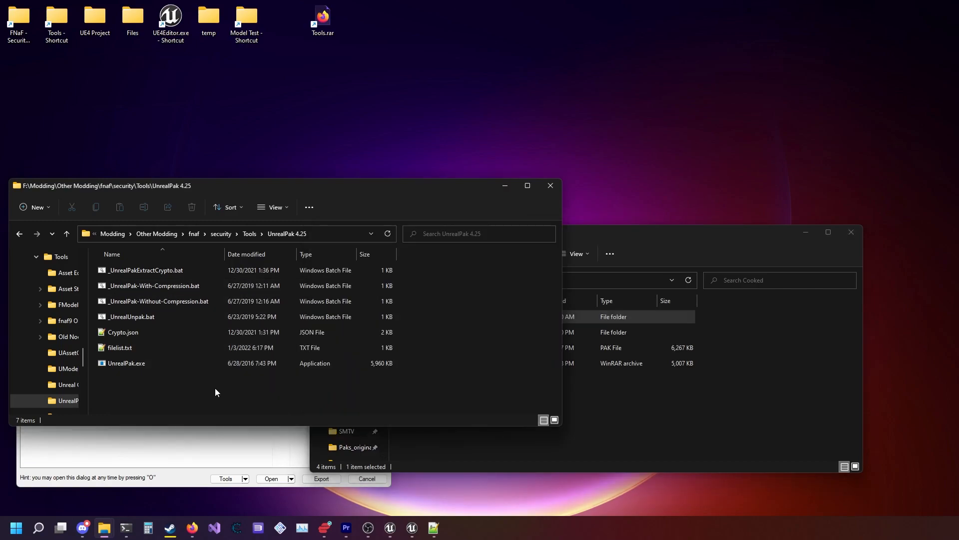
- Launch Unverum.exe from the Tools folder and open the Jack Frost Freddy mod's folder from the mod manager
{"action": "left_click", "coordinate": [248, 233]}
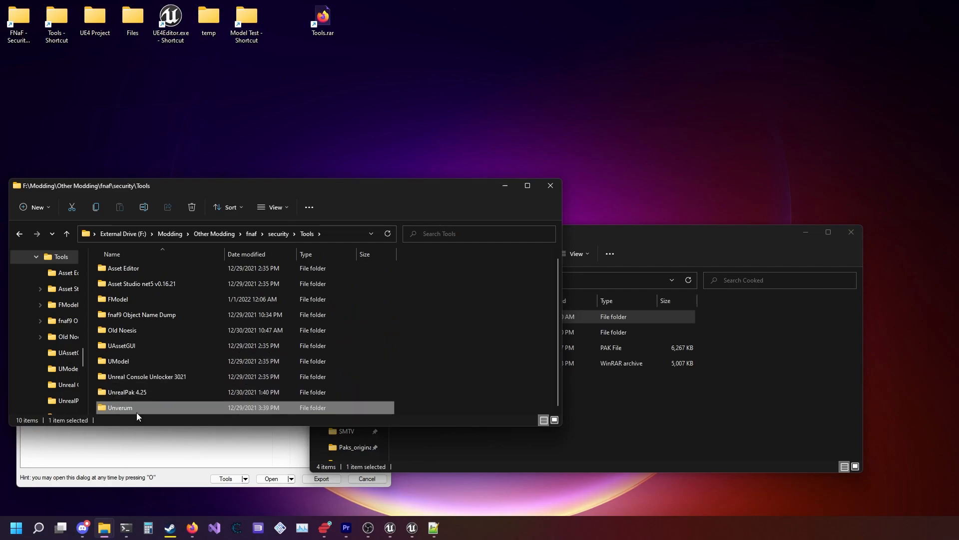
{"action": "double_click", "coordinate": [136, 412]}
{"action": "scroll", "coordinate": [139, 343], "scroll_direction": "down", "scroll_amount": 3}
{"action": "double_click", "coordinate": [136, 346]}
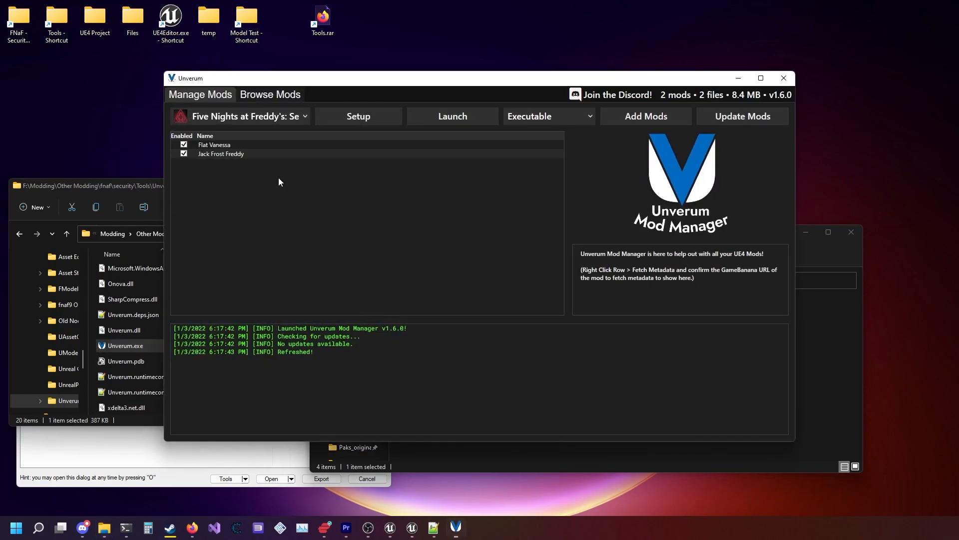
{"action": "right_click", "coordinate": [257, 148]}
{"action": "right_click", "coordinate": [254, 153]}
{"action": "left_click", "coordinate": [295, 182]}
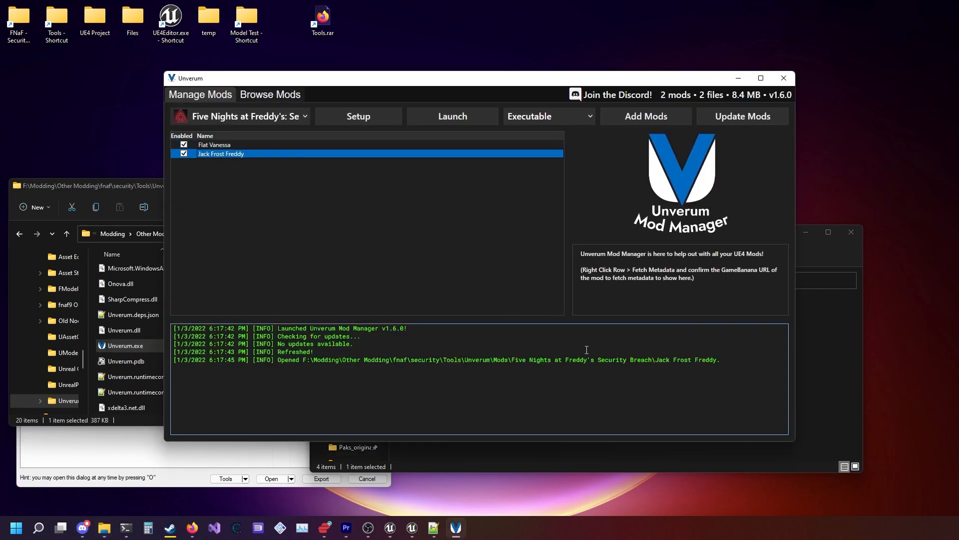
- Copy Jack Frost Freddy.pak from the Cooked folder into the mod's folder, replacing the existing file
{"action": "left_click", "coordinate": [808, 388]}
{"action": "left_click", "coordinate": [467, 349]}
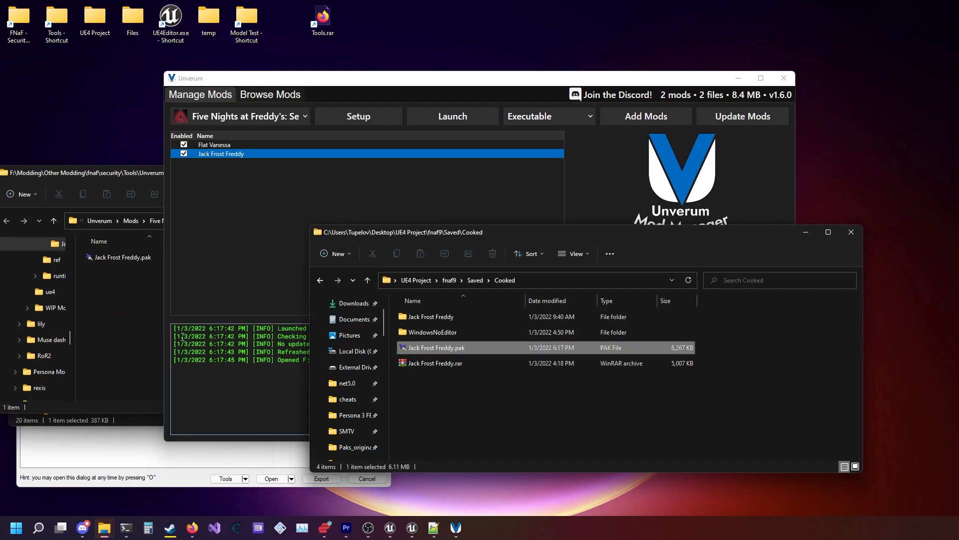
{"action": "left_click_drag", "start_coordinate": [433, 349], "coordinate": [129, 304]}
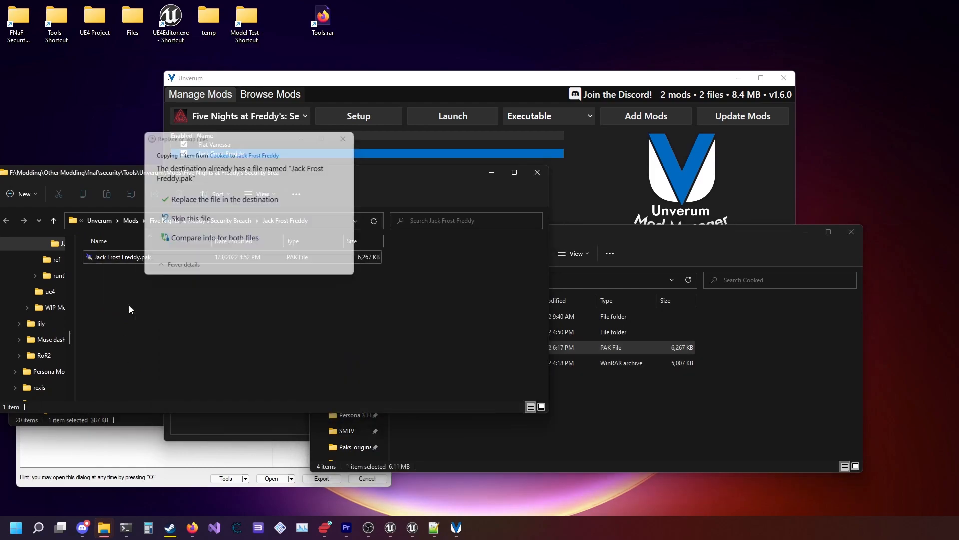
{"action": "left_click", "coordinate": [200, 188]}
{"action": "left_click", "coordinate": [197, 194]}
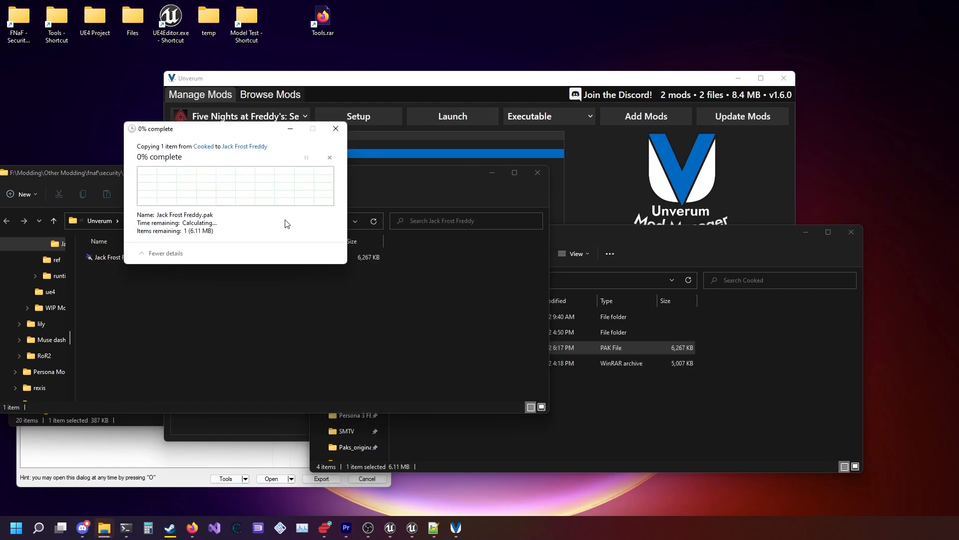
- Launch Five Nights at Freddy's: Security Breach from Unverum and skip the studio intro
{"action": "left_click", "coordinate": [453, 87]}
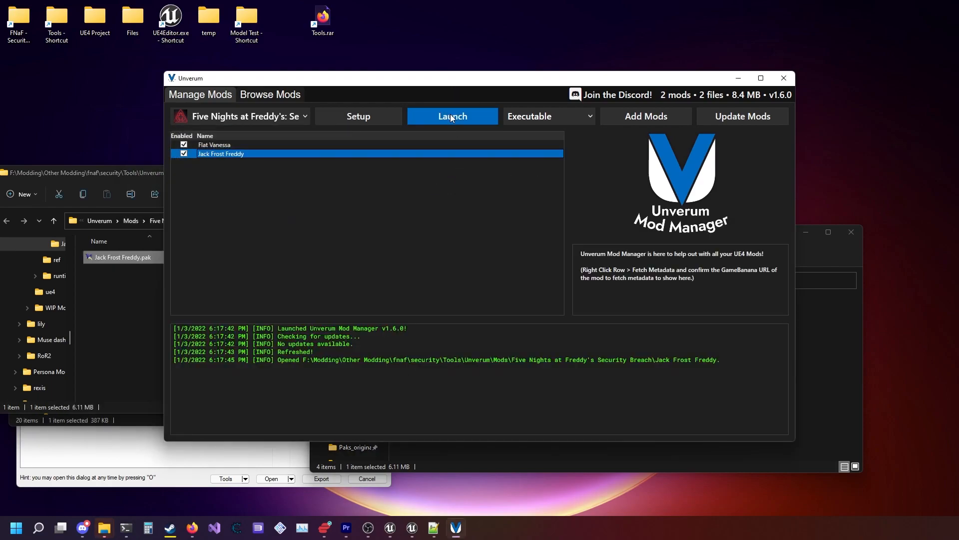
{"action": "left_click", "coordinate": [445, 119]}
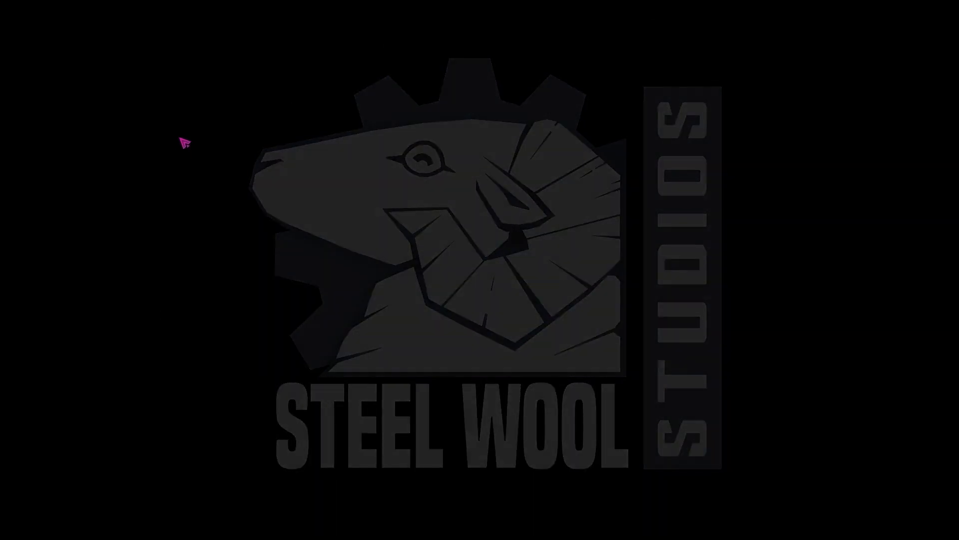
{"action": "left_click", "coordinate": [300, 266]}
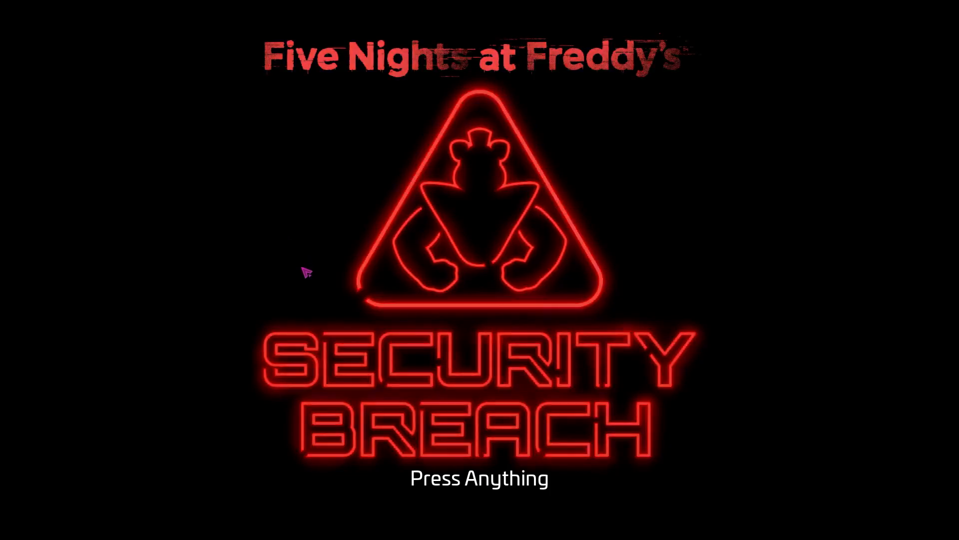
- Load Save Slot 9 from the game's saved games
{"action": "left_click", "coordinate": [174, 235]}
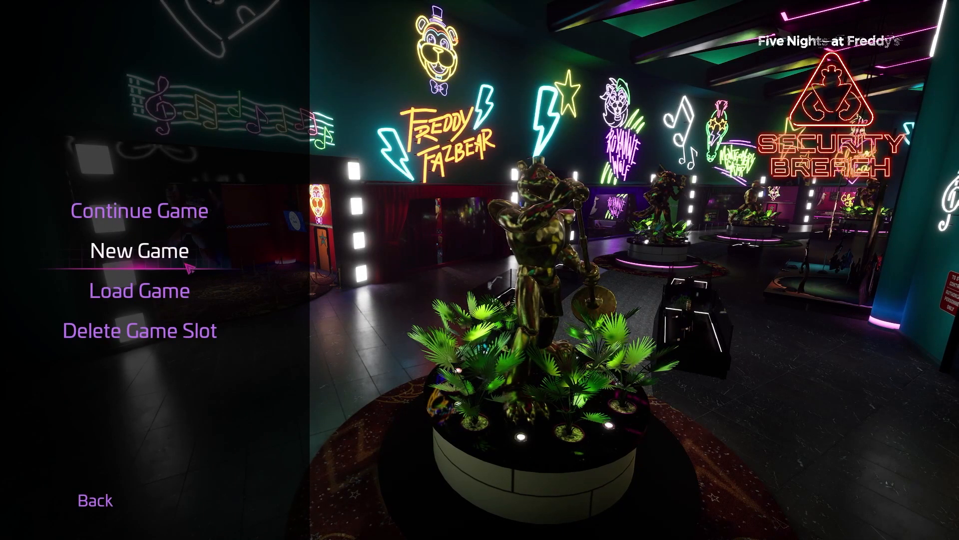
{"action": "left_click", "coordinate": [168, 293]}
{"action": "scroll", "coordinate": [187, 306], "scroll_direction": "down", "scroll_amount": 2}
{"action": "scroll", "coordinate": [186, 306], "scroll_direction": "down", "scroll_amount": 5}
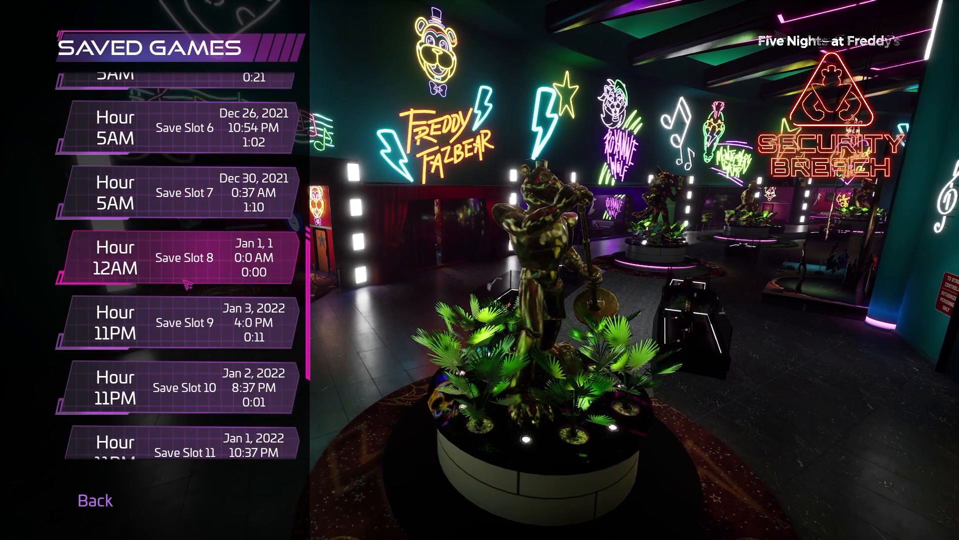
{"action": "left_click", "coordinate": [226, 322]}
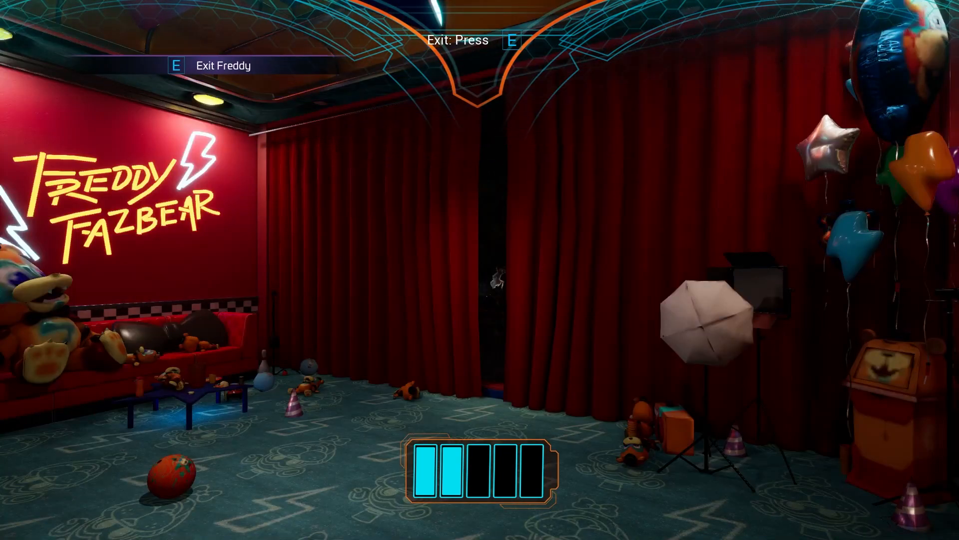
- Exit Freddy in his dressing room to inspect the modded character, and pause the game
{"action": "key", "text": "e"}
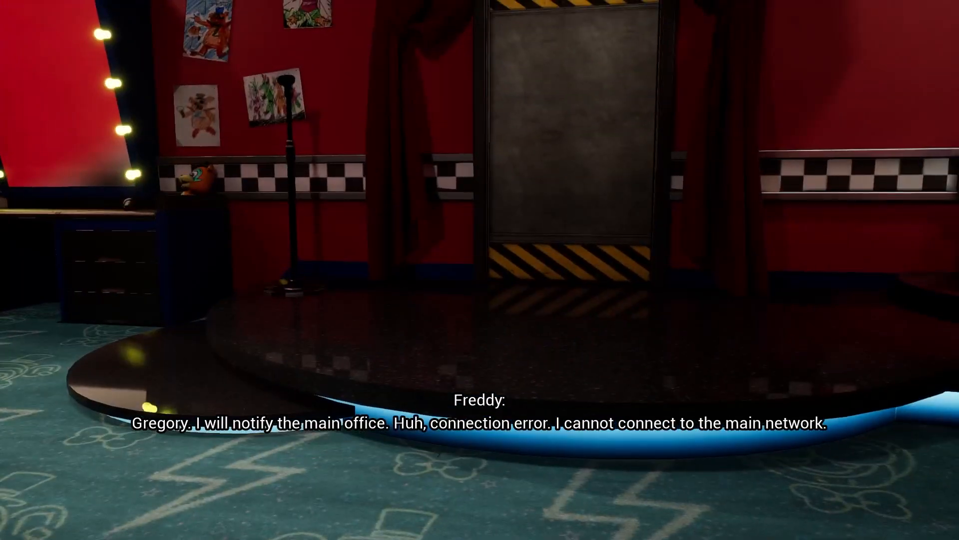
{"action": "key", "text": "Escape"}
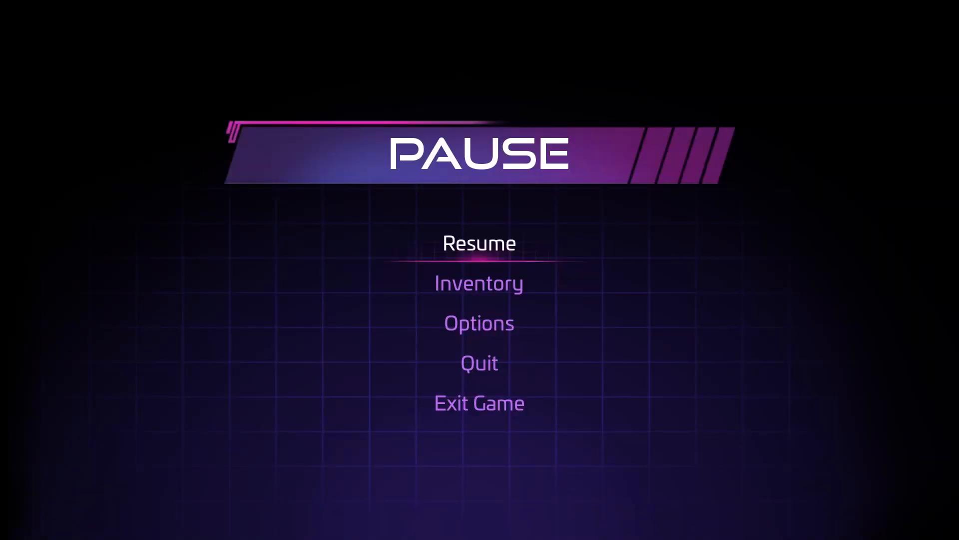